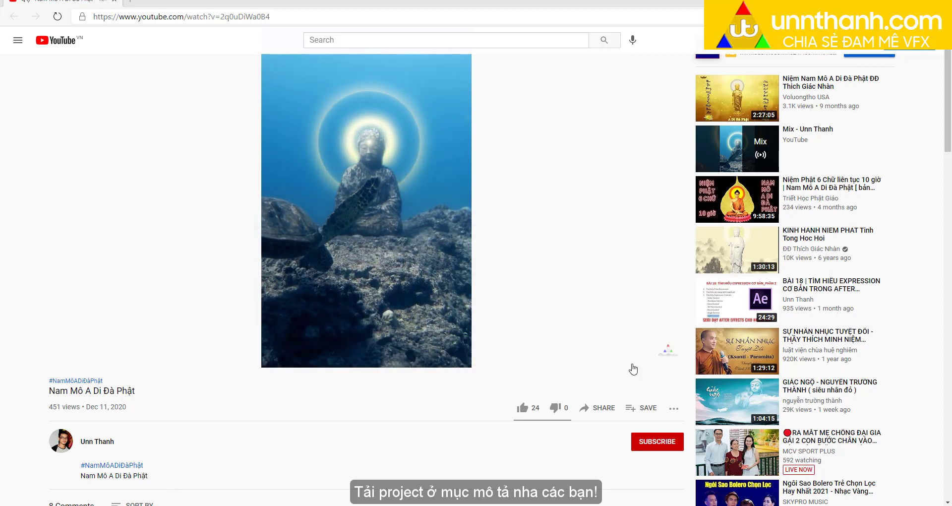
Step: Watch the underwater Buddha halo video in theater view and scroll through its comments
{"action": "left_click", "coordinate": [648, 357]}
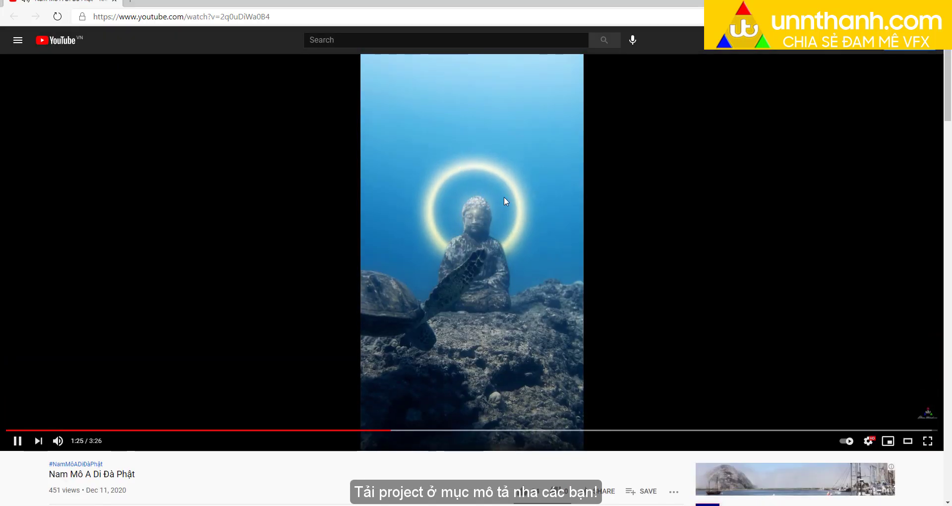
{"action": "scroll", "coordinate": [282, 383], "scroll_direction": "down", "scroll_amount": 9}
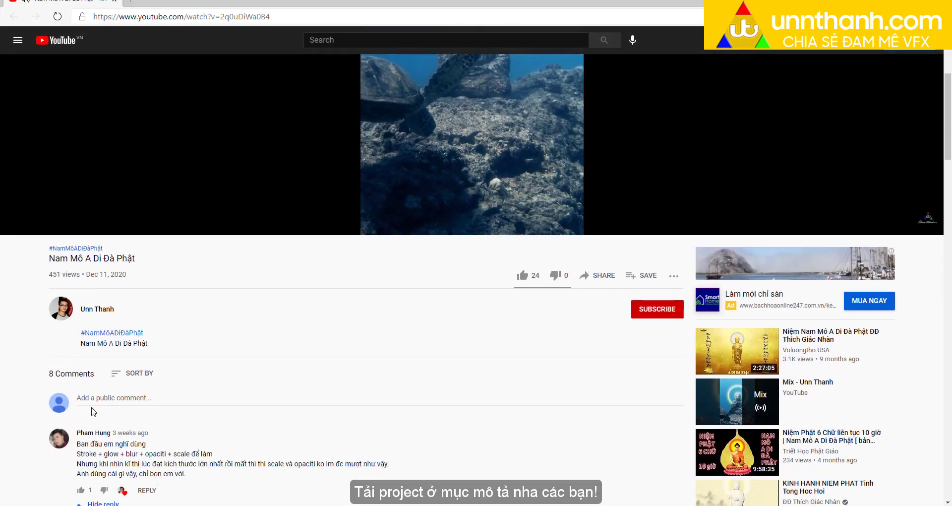
{"action": "scroll", "coordinate": [153, 415], "scroll_direction": "down", "scroll_amount": 2}
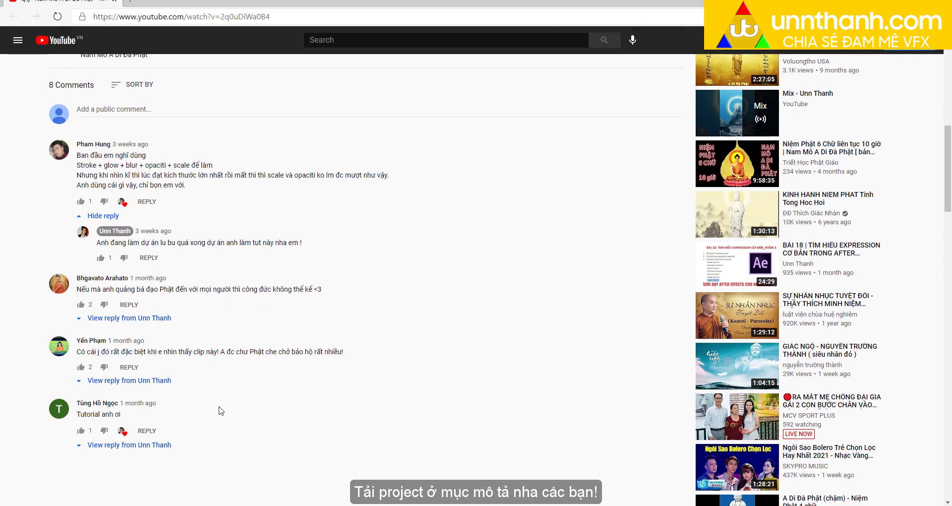
{"action": "scroll", "coordinate": [216, 408], "scroll_direction": "up", "scroll_amount": 10}
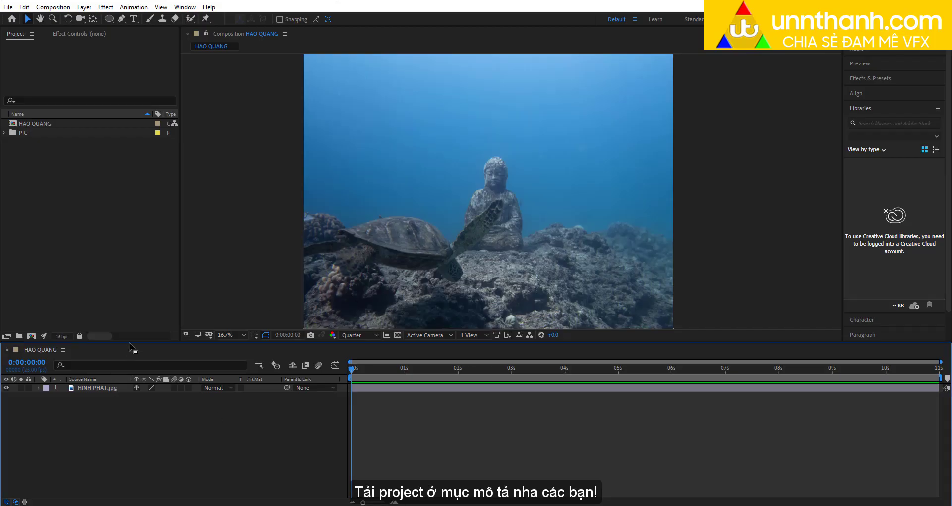
Step: Enlarge the HAO QUANG viewer, select HINH PHAT.jpg, and start a new solid with Ctrl+Y
{"action": "left_click_drag", "start_coordinate": [130, 345], "coordinate": [130, 388]}
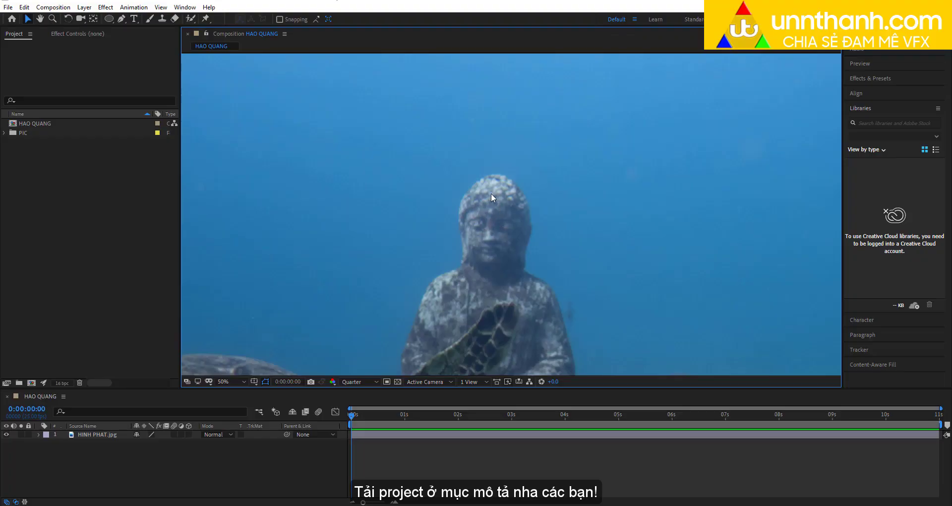
{"action": "left_click", "coordinate": [105, 436]}
{"action": "left_click", "coordinate": [116, 442]}
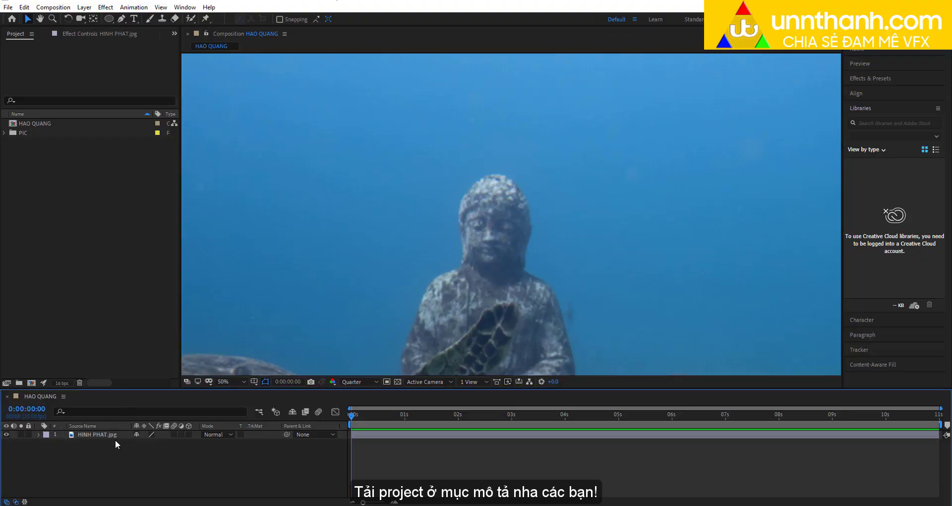
{"action": "key", "text": "ctrl+y"}
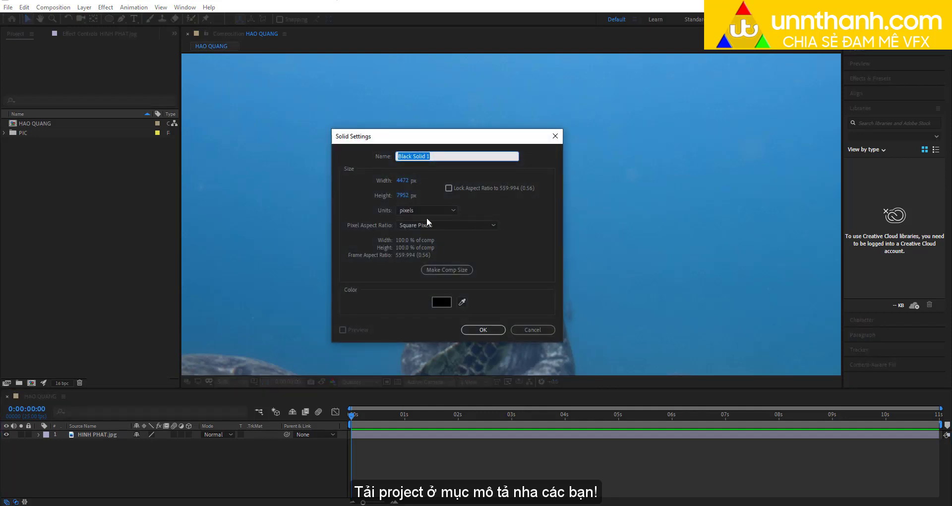
Step: Name the solid FLARE, apply Optical Flares to it, and open the effect's Options window
{"action": "type", "text": "FLA"}
{"action": "type", "text": "RE"}
{"action": "key", "text": "Return"}
{"action": "key", "text": "ctrl+space"}
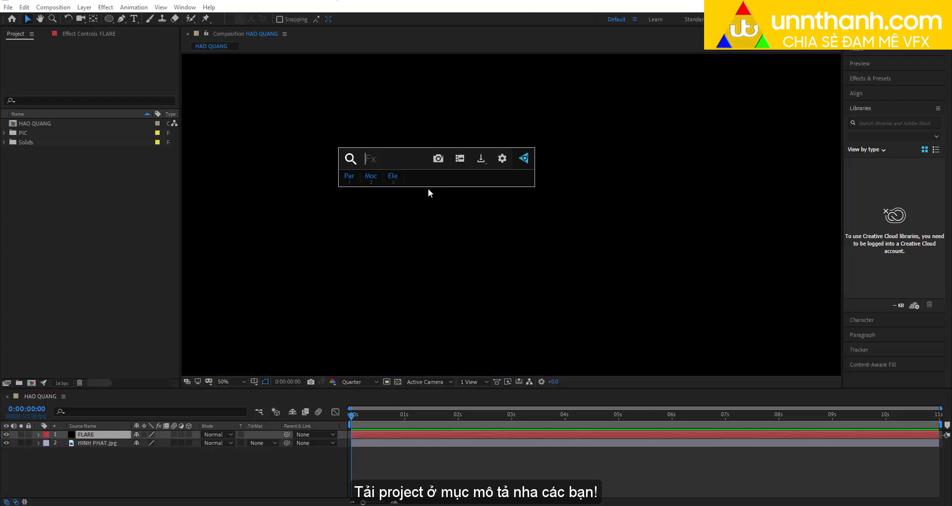
{"action": "type", "text": "op"}
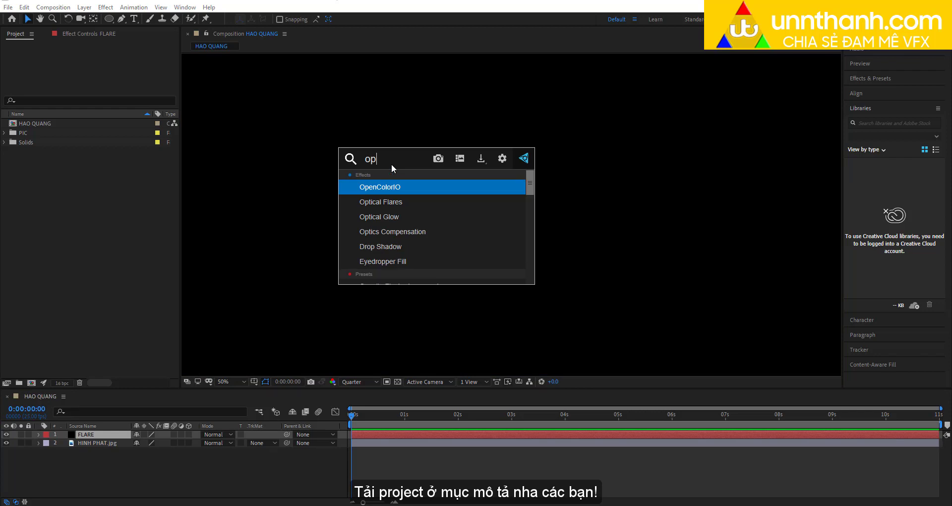
{"action": "left_click", "coordinate": [389, 201]}
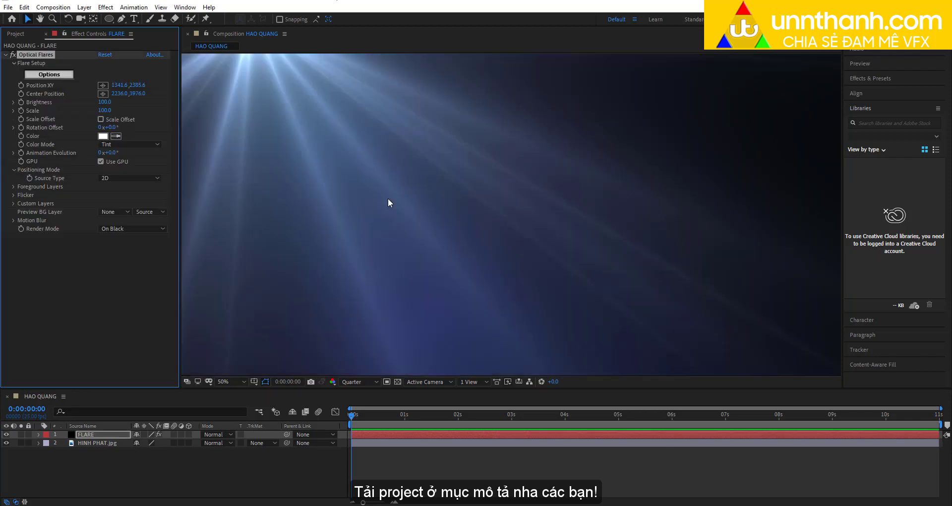
{"action": "left_click", "coordinate": [39, 74]}
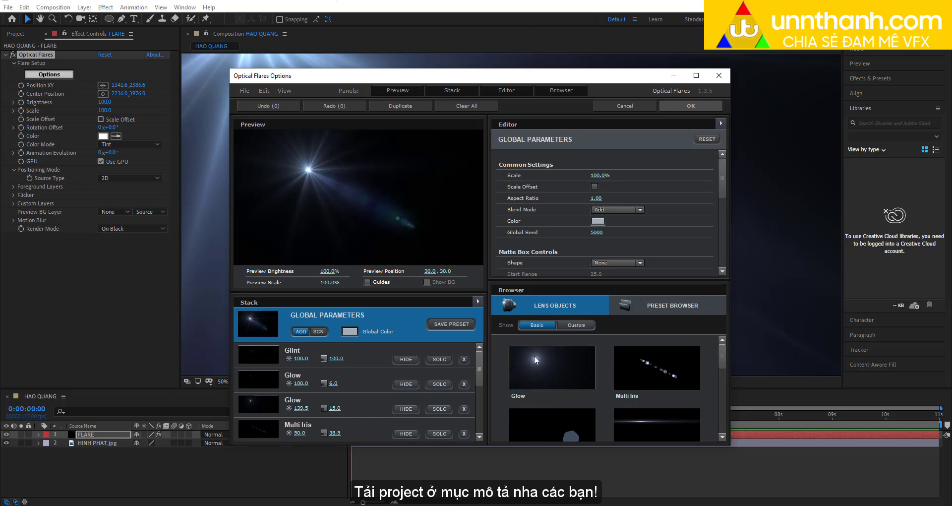
Step: Maximize the Optical Flares Options window and browse the Lens Flares preset folders
{"action": "left_click", "coordinate": [696, 76]}
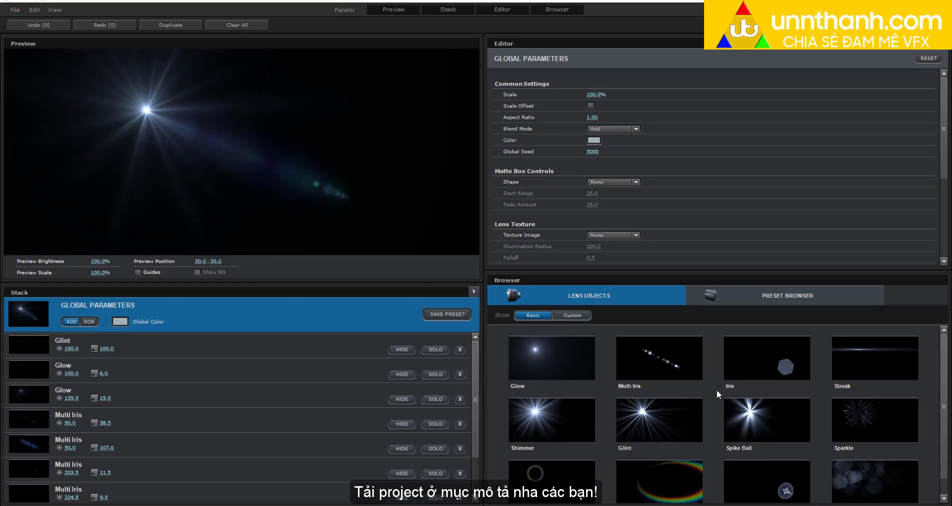
{"action": "left_click", "coordinate": [716, 299]}
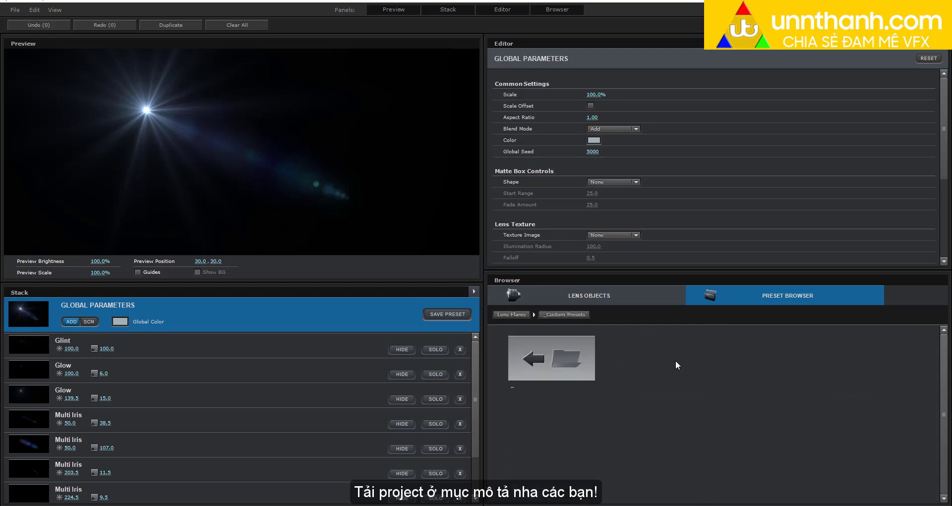
{"action": "left_click", "coordinate": [543, 353]}
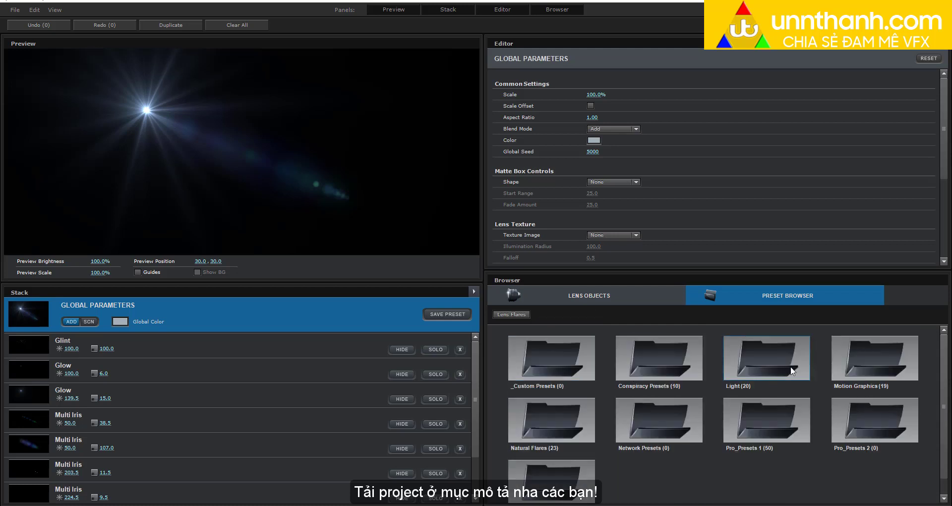
{"action": "left_click", "coordinate": [879, 356]}
{"action": "left_click", "coordinate": [548, 346]}
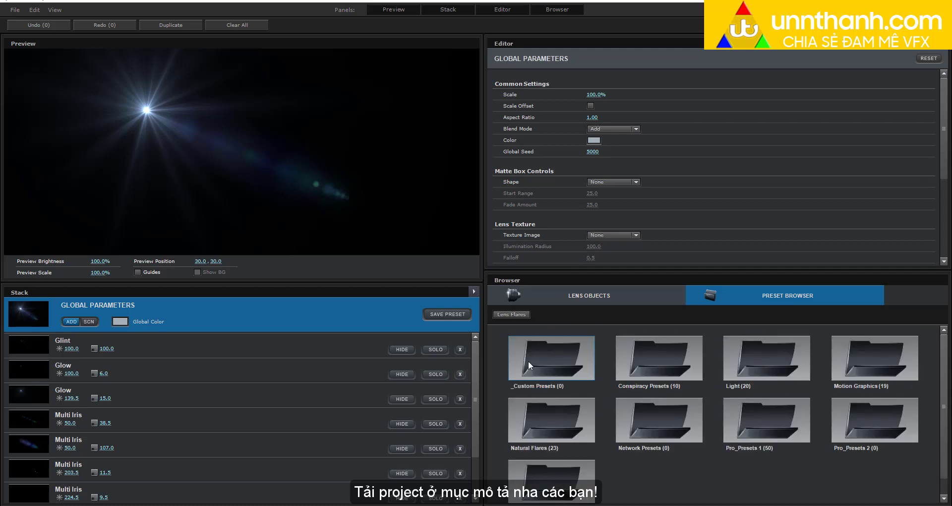
{"action": "left_click", "coordinate": [564, 297]}
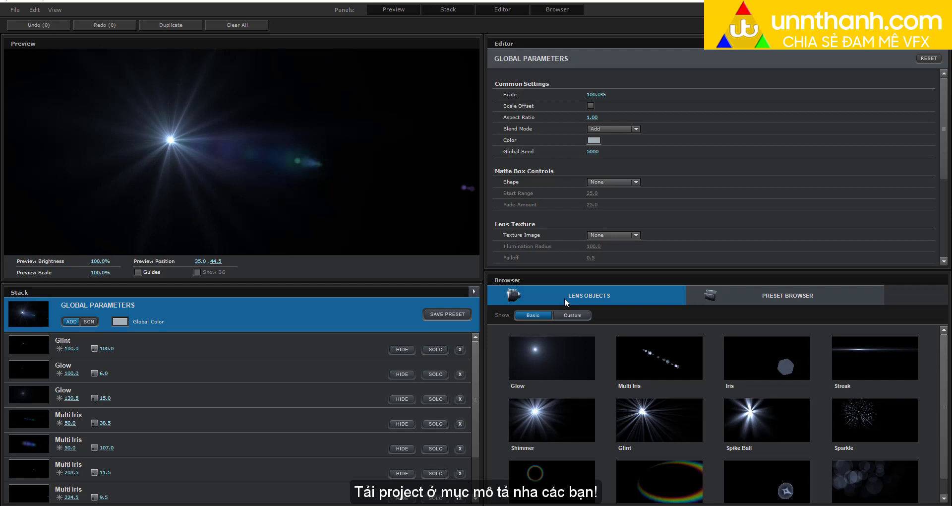
Step: Add Glow and Spike Ball lens objects, delete the Spike Ball, and solo the Glow
{"action": "left_click", "coordinate": [550, 346]}
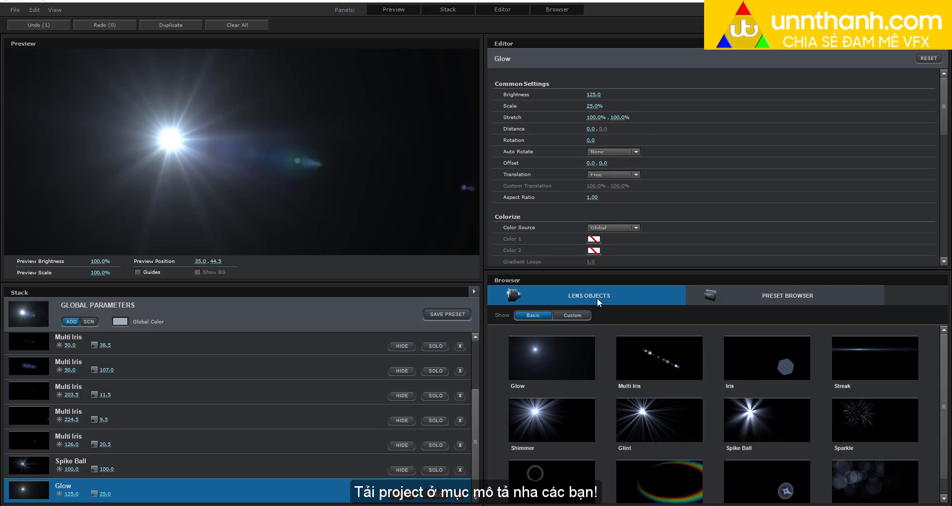
{"action": "left_click", "coordinate": [775, 429]}
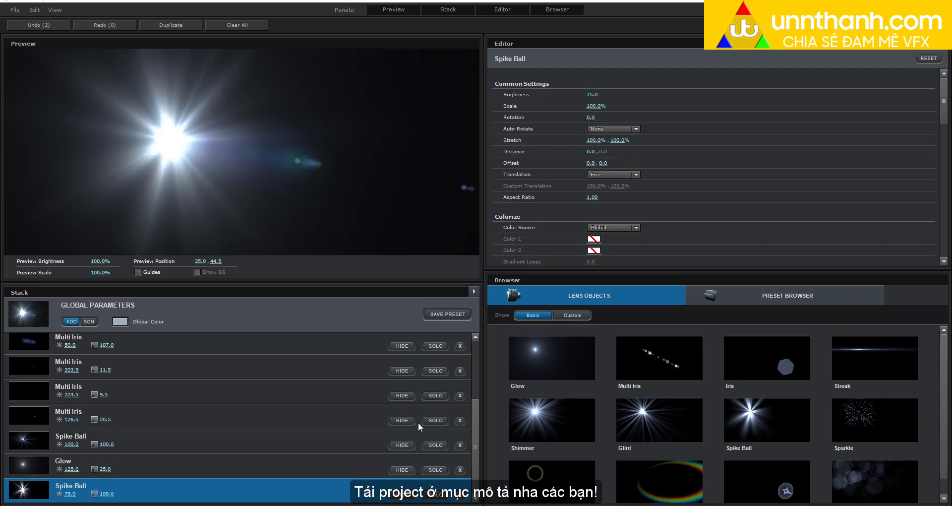
{"action": "left_click", "coordinate": [459, 494]}
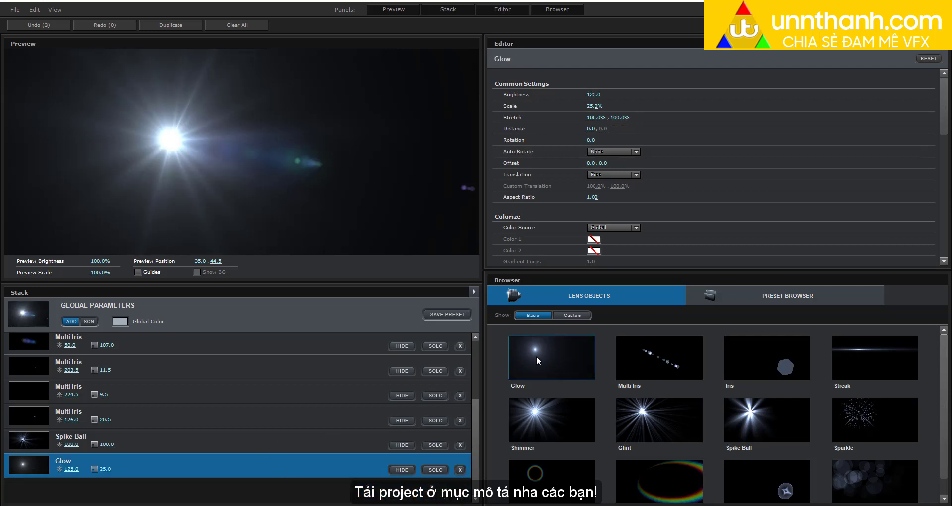
{"action": "left_click", "coordinate": [434, 470]}
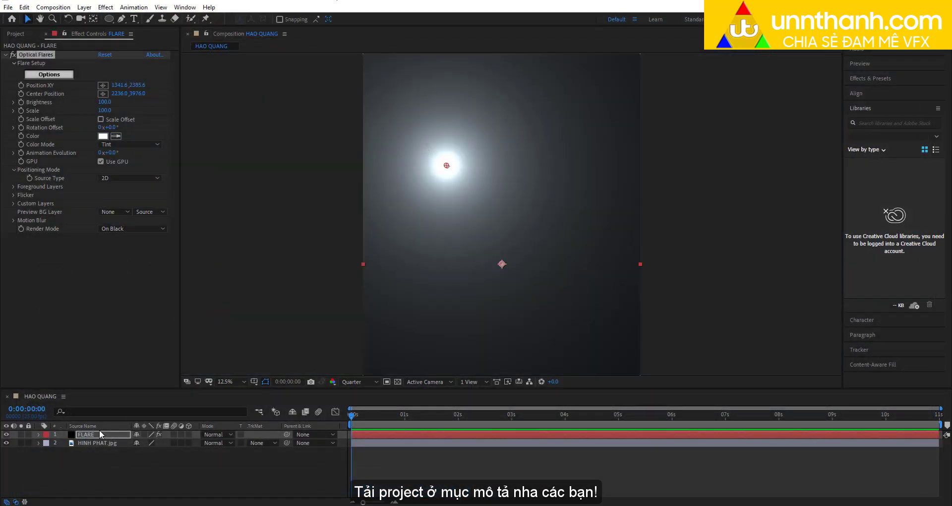
Step: Shift the FLARE layer to the right in the composition
{"action": "left_click_drag", "start_coordinate": [521, 250], "coordinate": [554, 258]}
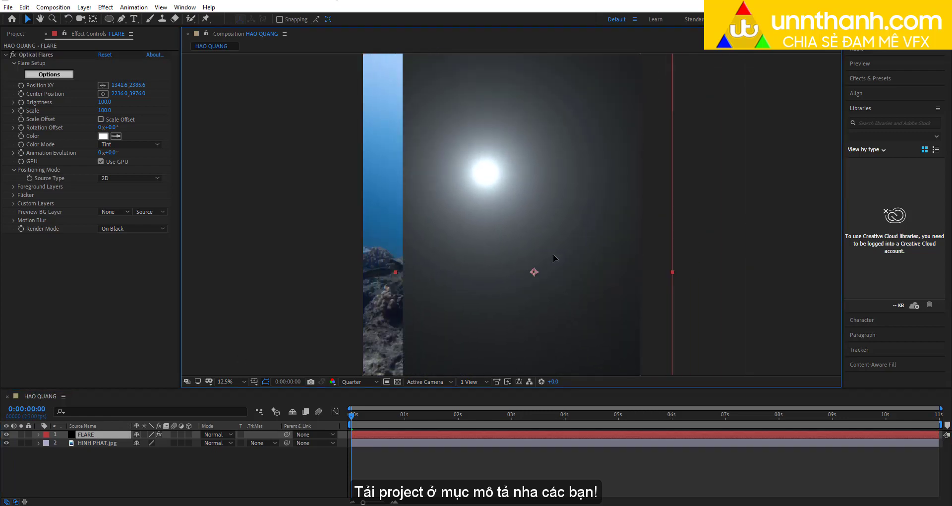
{"action": "scroll", "coordinate": [546, 219], "scroll_direction": "up", "scroll_amount": 2}
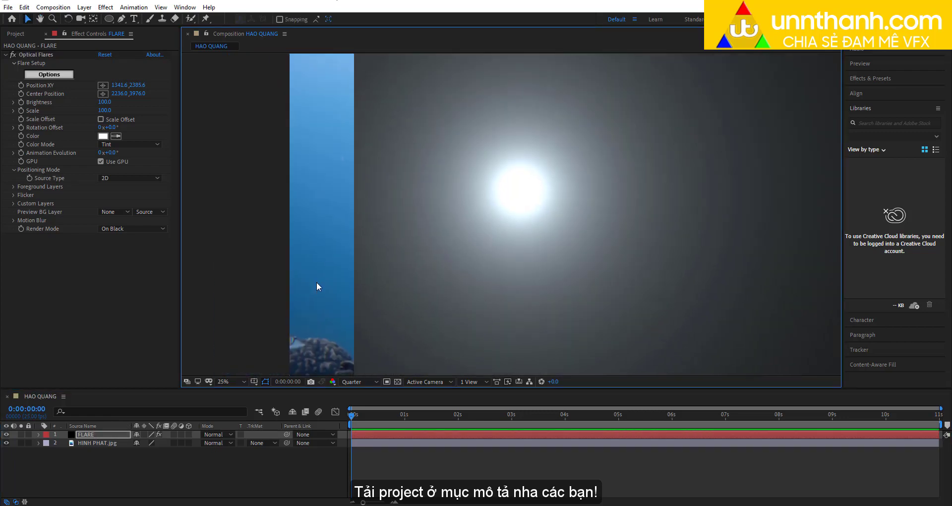
{"action": "left_click", "coordinate": [104, 434]}
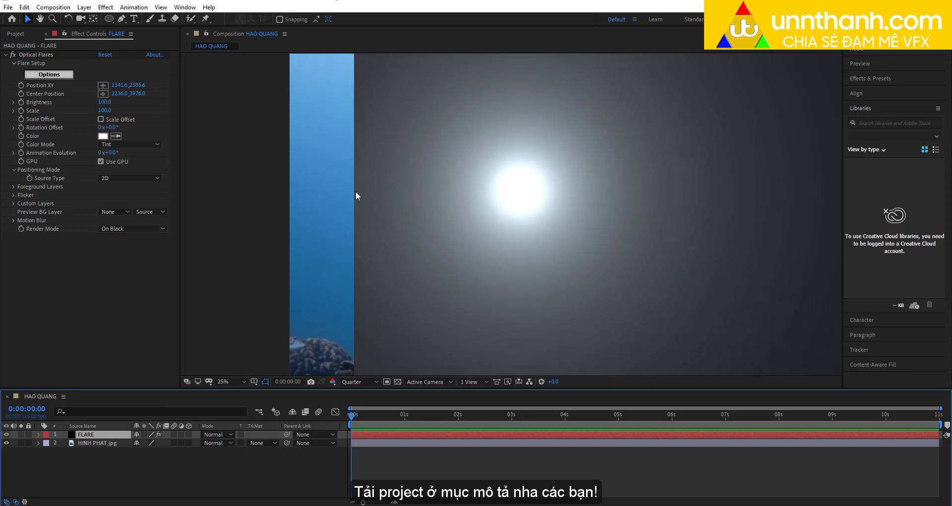
Step: Reset FLARE's transform and place the glow high in the frame at 2888.0, 2092.0
{"action": "left_click", "coordinate": [39, 434]}
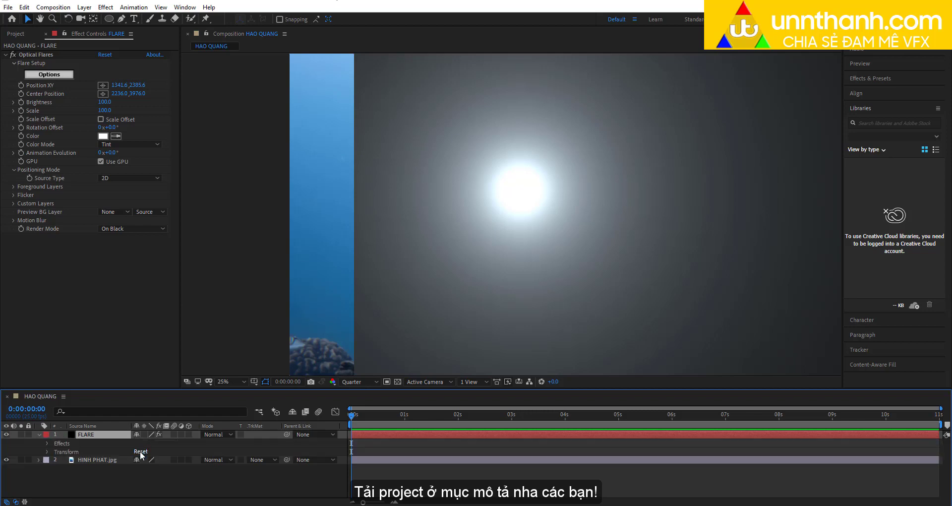
{"action": "left_click", "coordinate": [140, 451]}
{"action": "left_click", "coordinate": [105, 85]}
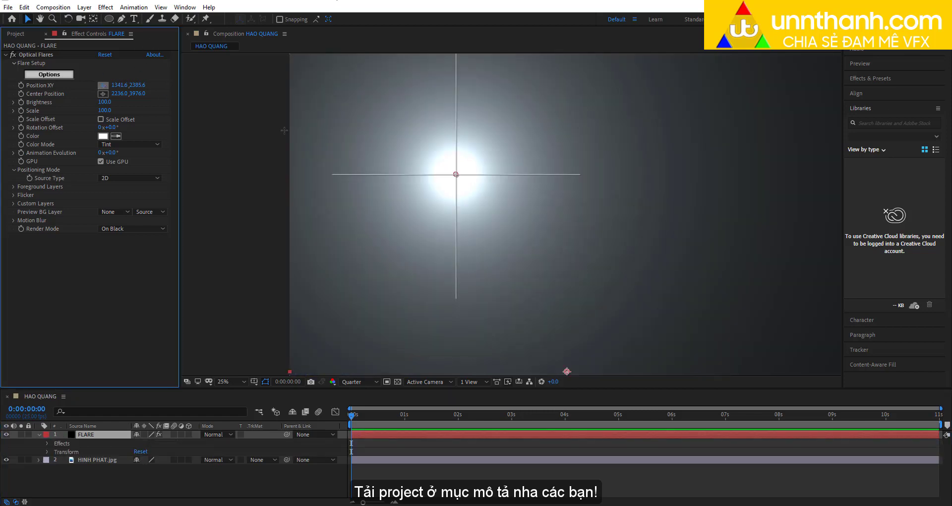
{"action": "left_click", "coordinate": [618, 159]}
{"action": "scroll", "coordinate": [555, 201], "scroll_direction": "down", "scroll_amount": 4}
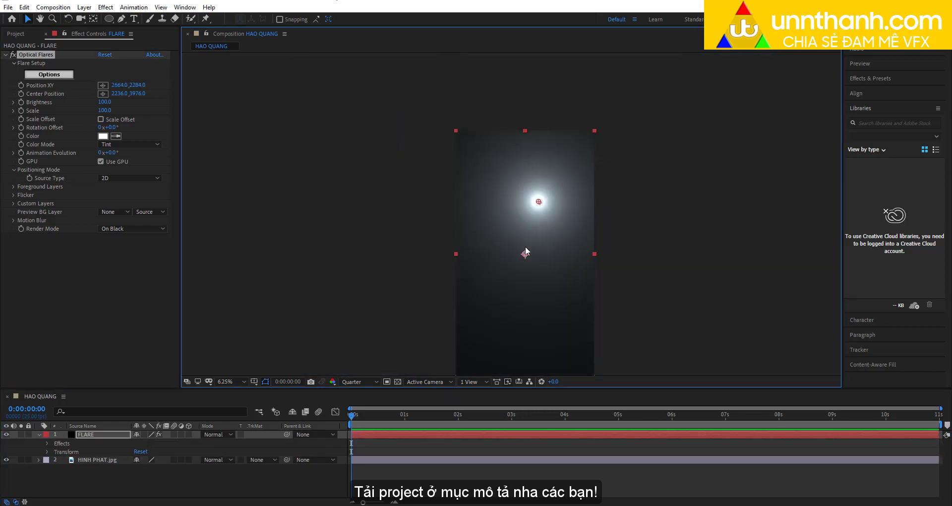
{"action": "mouse_move", "coordinate": [538, 201]}
{"action": "left_mouse_down"}
{"action": "mouse_move", "coordinate": [513, 168]}
{"action": "mouse_move", "coordinate": [529, 225]}
{"action": "left_mouse_up"}
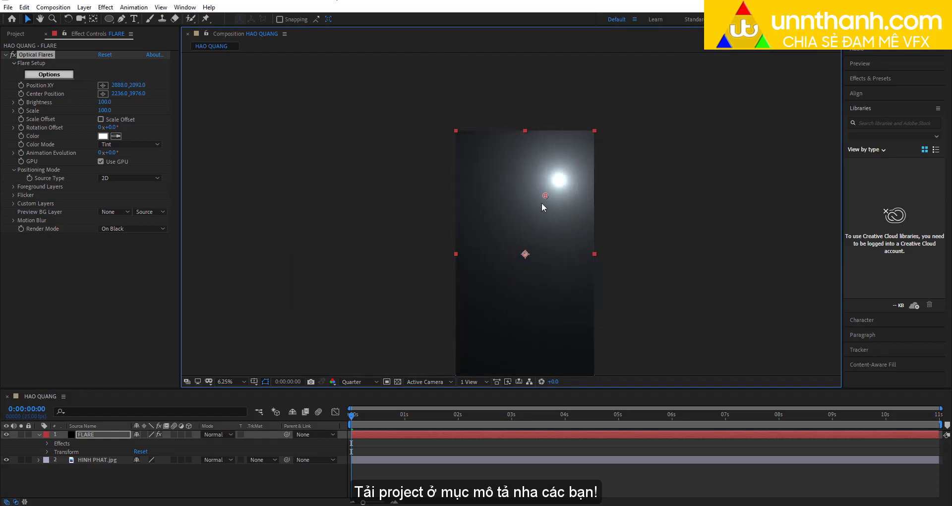
Step: Set the FLARE layer's blending mode to Screen after briefly trying Add
{"action": "left_click", "coordinate": [208, 435]}
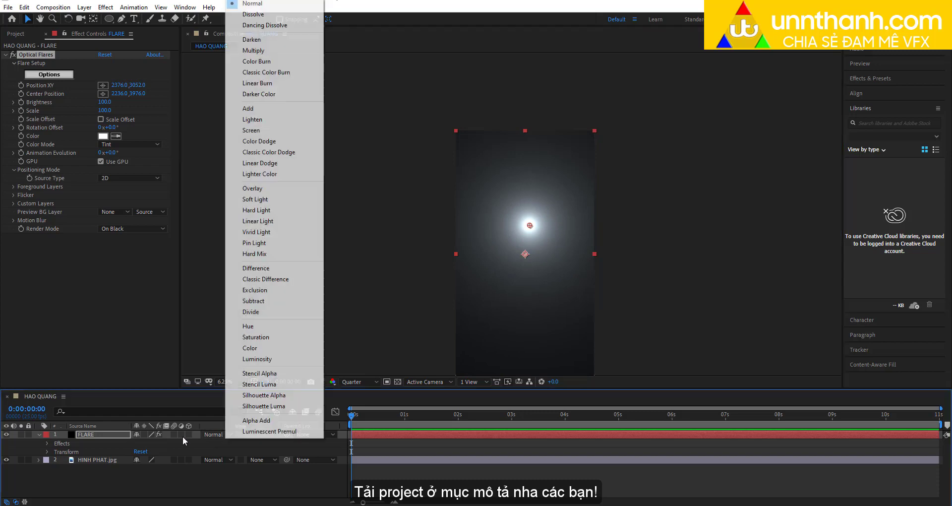
{"action": "left_click", "coordinate": [251, 131]}
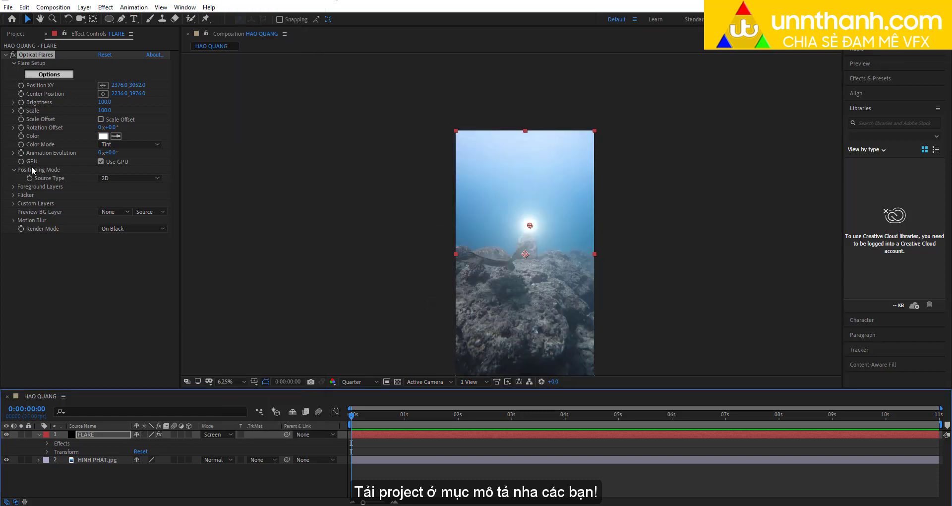
{"action": "scroll", "coordinate": [511, 238], "scroll_direction": "up", "scroll_amount": 2}
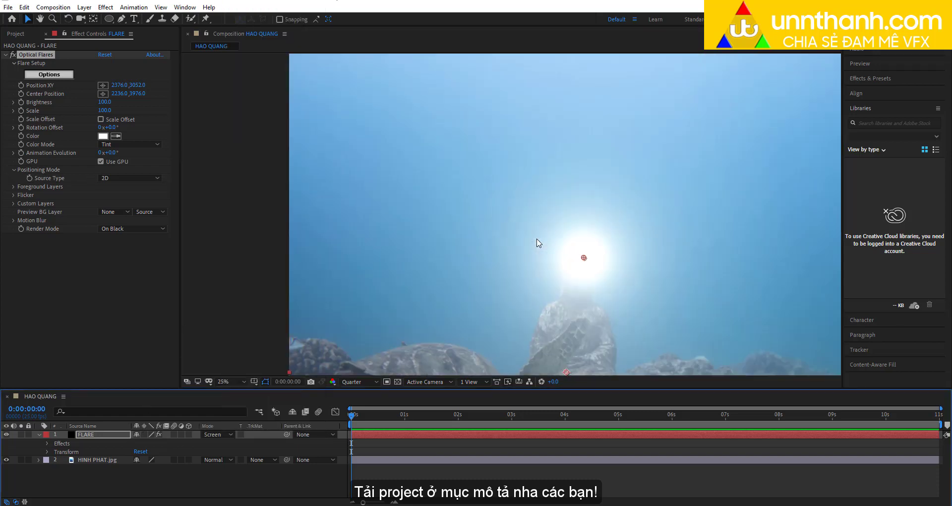
{"action": "left_click", "coordinate": [202, 433]}
{"action": "left_click", "coordinate": [251, 112]}
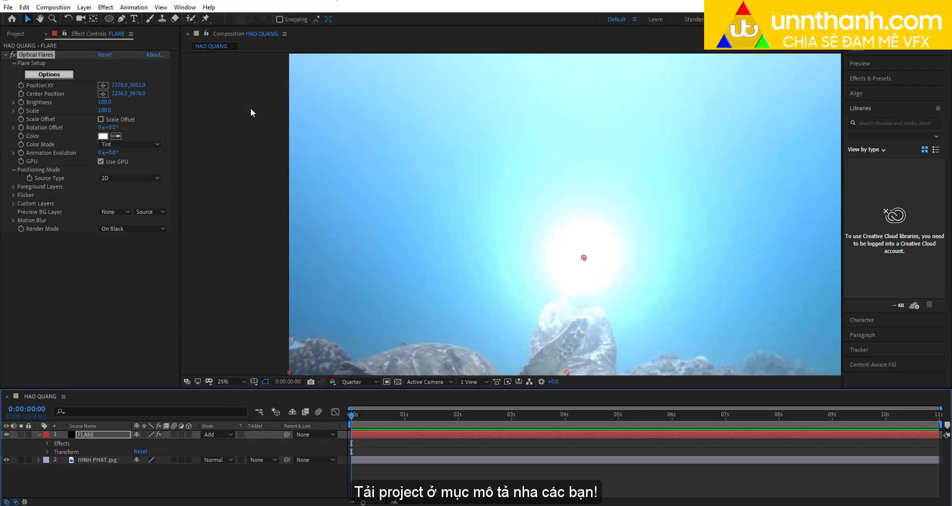
{"action": "key", "text": "ctrl+z"}
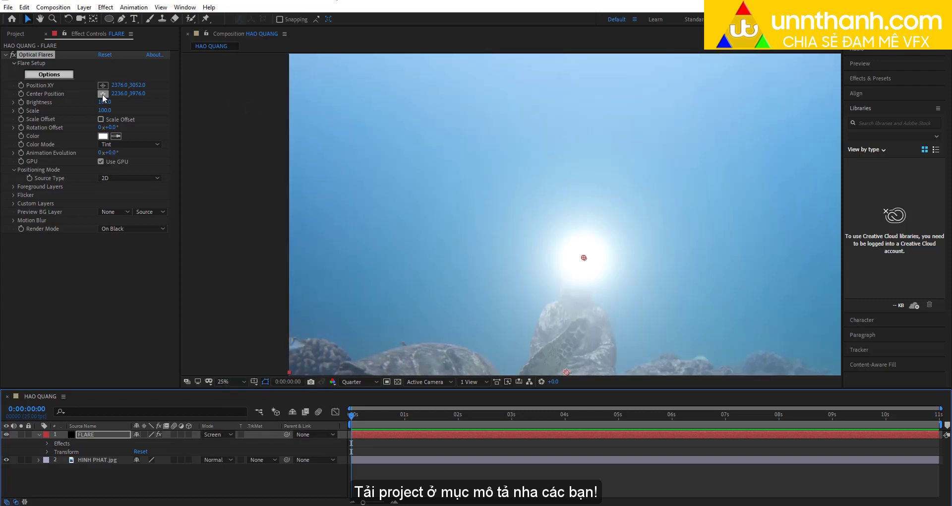
Step: Shrink the flare to Scale 5 and position it on the forehead at 2301.0, 3166.0
{"action": "left_click_drag", "start_coordinate": [105, 110], "coordinate": [97, 112]}
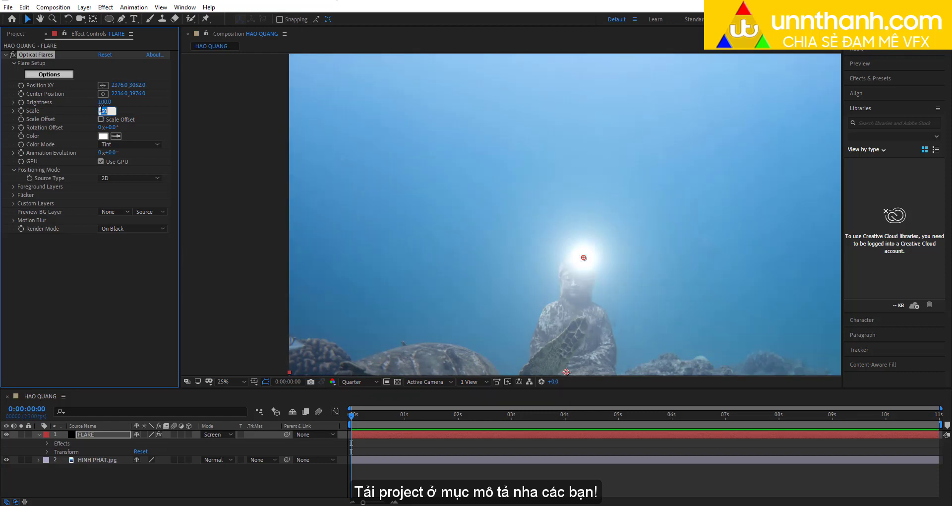
{"action": "scroll", "coordinate": [551, 228], "scroll_direction": "up", "scroll_amount": 4}
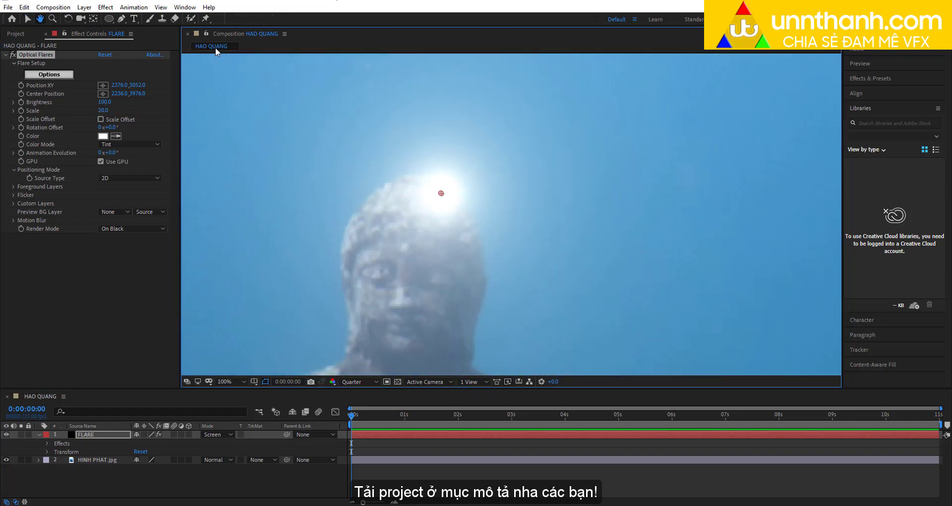
{"action": "left_click_drag", "start_coordinate": [441, 194], "coordinate": [404, 247]}
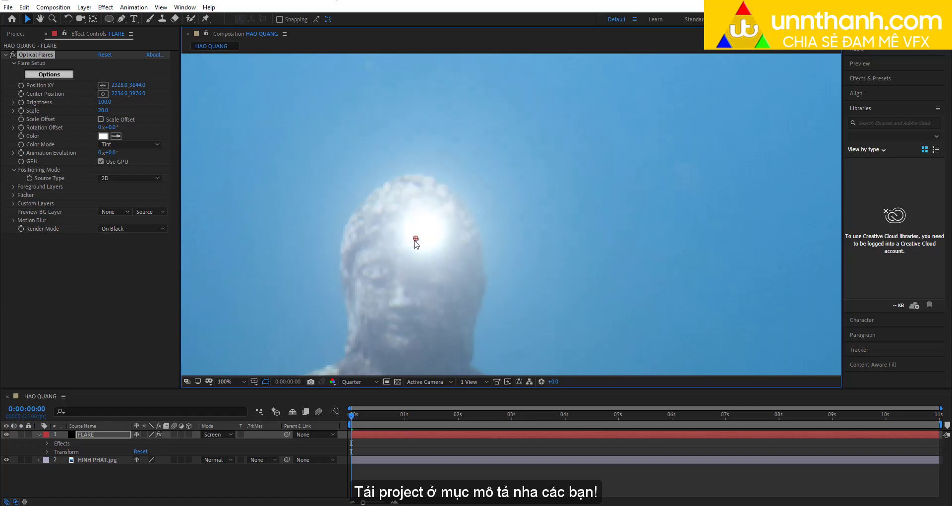
{"action": "left_click", "coordinate": [103, 110]}
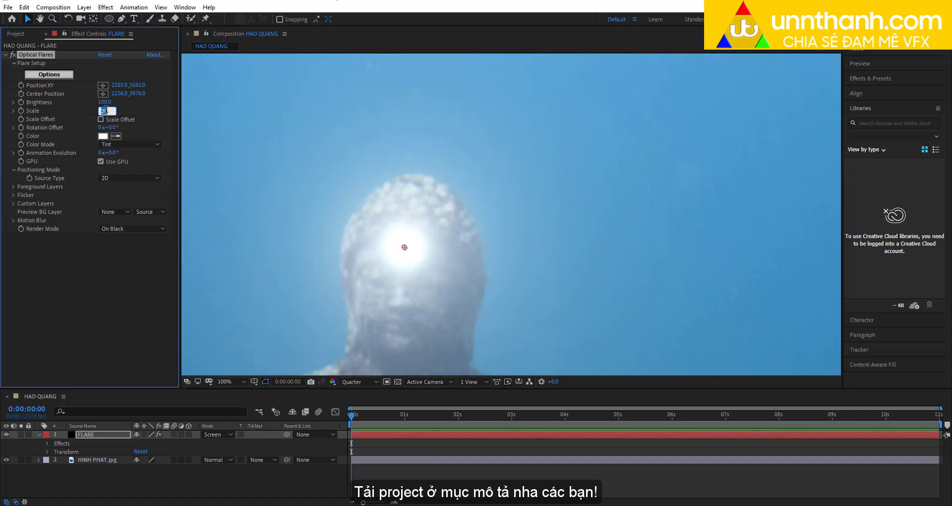
{"action": "type", "text": "5"}
{"action": "key", "text": "Return"}
{"action": "left_click_drag", "start_coordinate": [407, 249], "coordinate": [403, 249]}
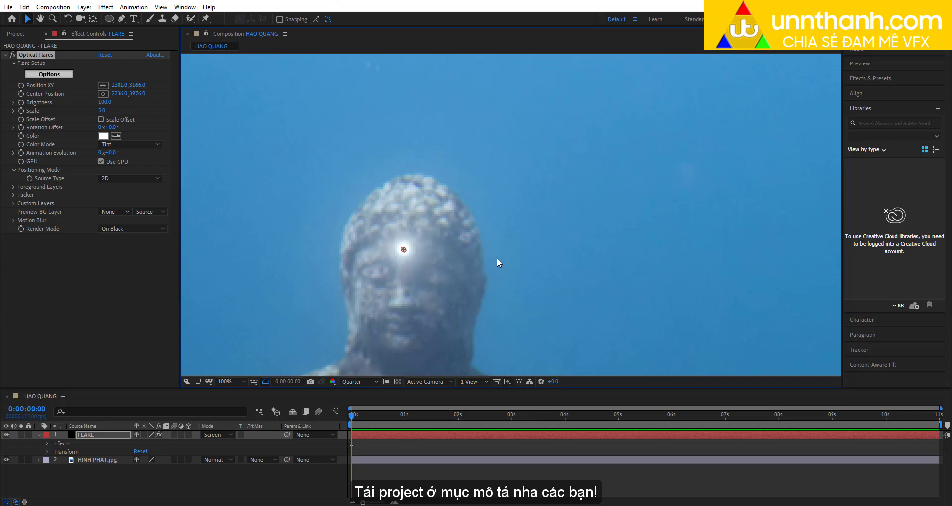
{"action": "scroll", "coordinate": [494, 251], "scroll_direction": "down", "scroll_amount": 2}
{"action": "scroll", "coordinate": [470, 232], "scroll_direction": "down", "scroll_amount": 2}
{"action": "scroll", "coordinate": [502, 235], "scroll_direction": "up", "scroll_amount": 4}
{"action": "scroll", "coordinate": [377, 179], "scroll_direction": "down", "scroll_amount": 4}
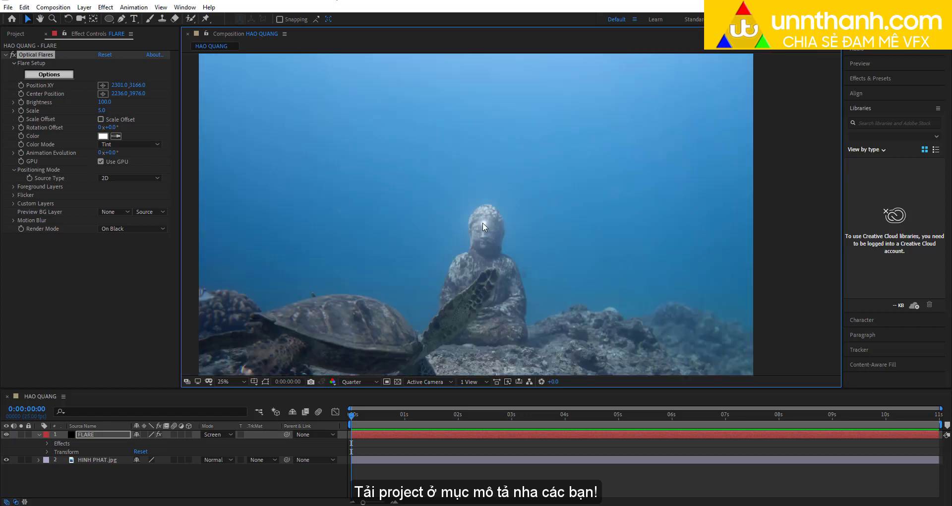
Step: Switch the composition preview resolution to Full
{"action": "scroll", "coordinate": [376, 180], "scroll_direction": "up", "scroll_amount": 2}
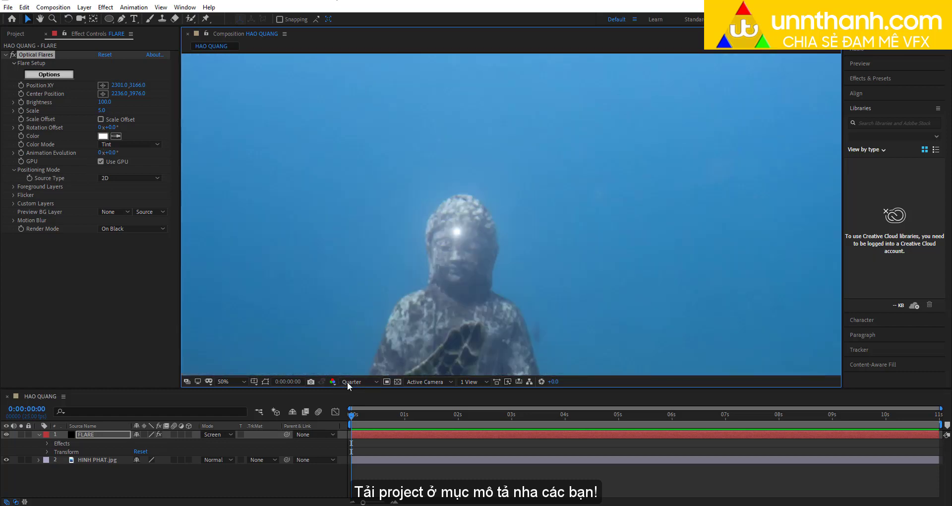
{"action": "left_click", "coordinate": [347, 383]}
{"action": "left_click", "coordinate": [350, 404]}
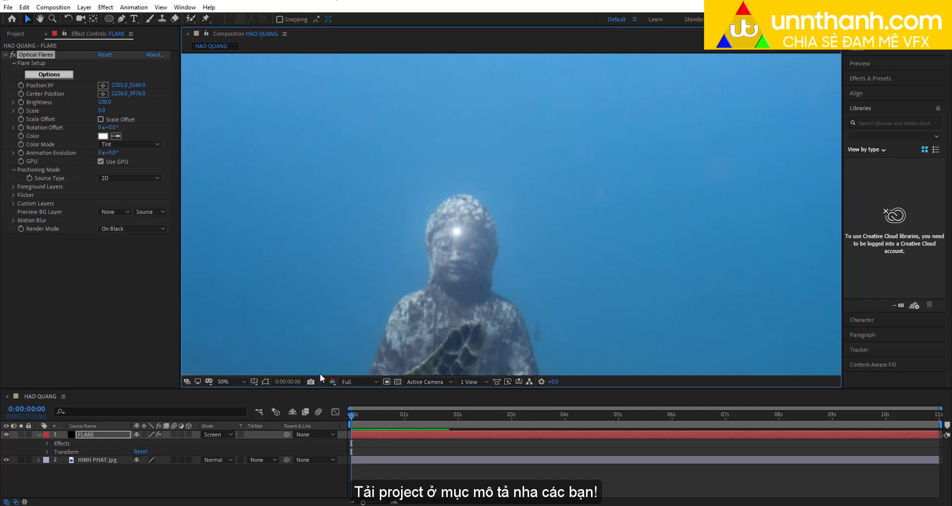
{"action": "scroll", "coordinate": [468, 282], "scroll_direction": "up", "scroll_amount": 2}
{"action": "scroll", "coordinate": [468, 278], "scroll_direction": "down", "scroll_amount": 1}
{"action": "scroll", "coordinate": [514, 194], "scroll_direction": "down", "scroll_amount": 1}
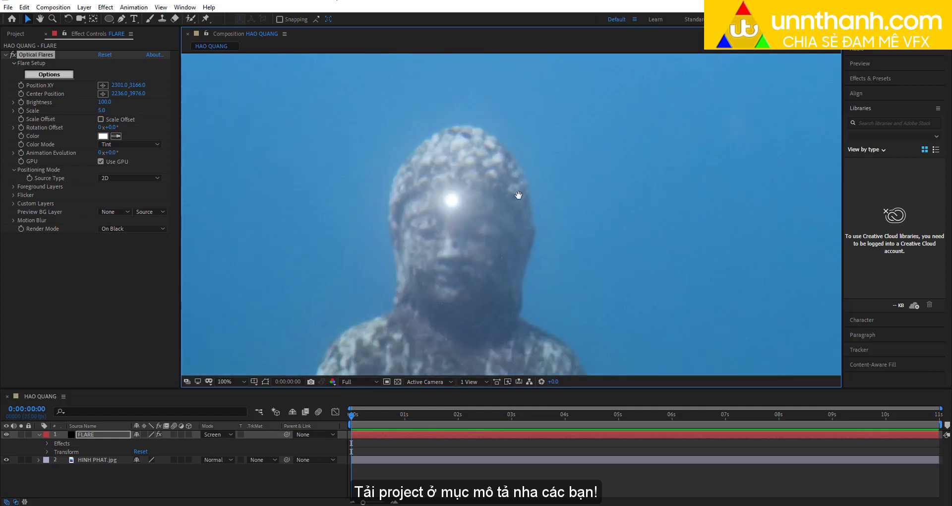
Step: Set the Optical Flares Brightness to 150 and Scale to 3
{"action": "left_click", "coordinate": [104, 102]}
{"action": "left_click_drag", "start_coordinate": [106, 102], "coordinate": [188, 102]}
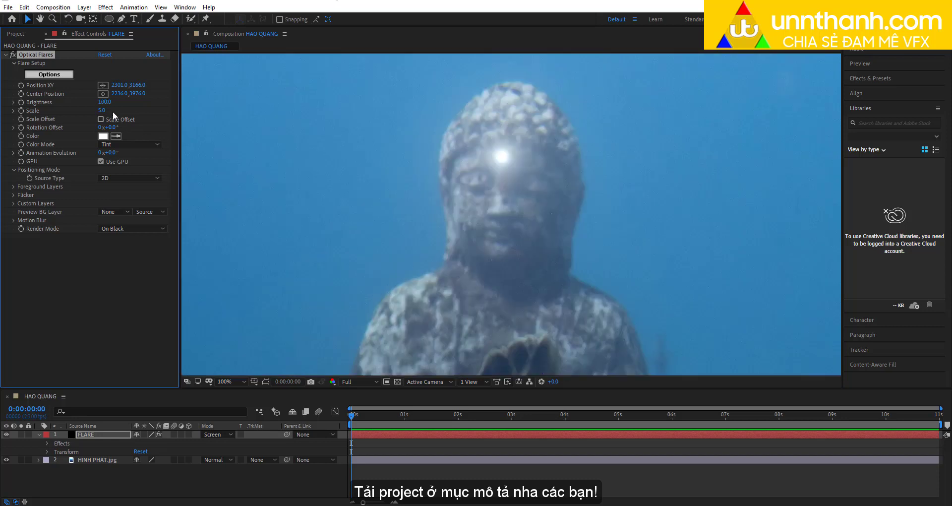
{"action": "key", "text": "ctrl+z"}
{"action": "left_click", "coordinate": [105, 102]}
{"action": "type", "text": "50"}
{"action": "key", "text": "Return"}
{"action": "left_click", "coordinate": [101, 110]}
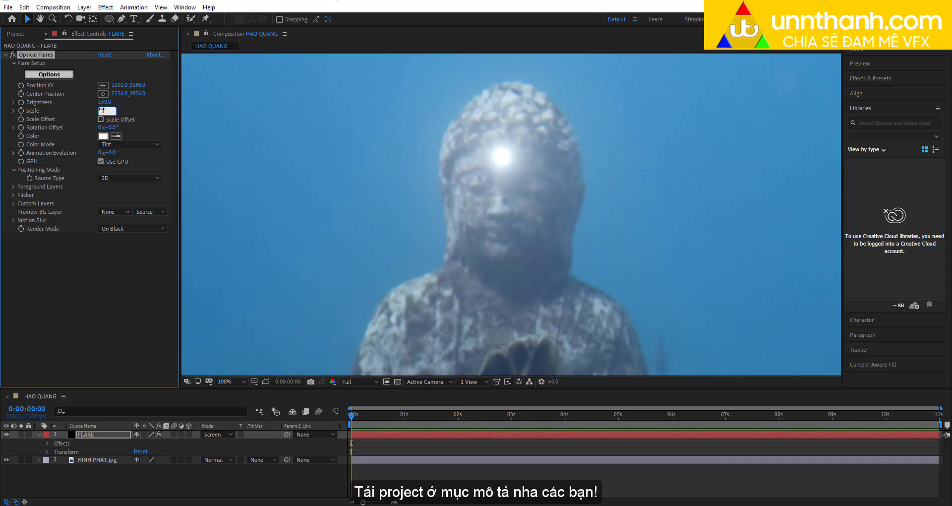
{"action": "type", "text": ".0"}
{"action": "key", "text": "Return"}
Step: Maximize and fit the composition view, play a preview, and return to the timeline start
{"action": "key", "text": "comma"}
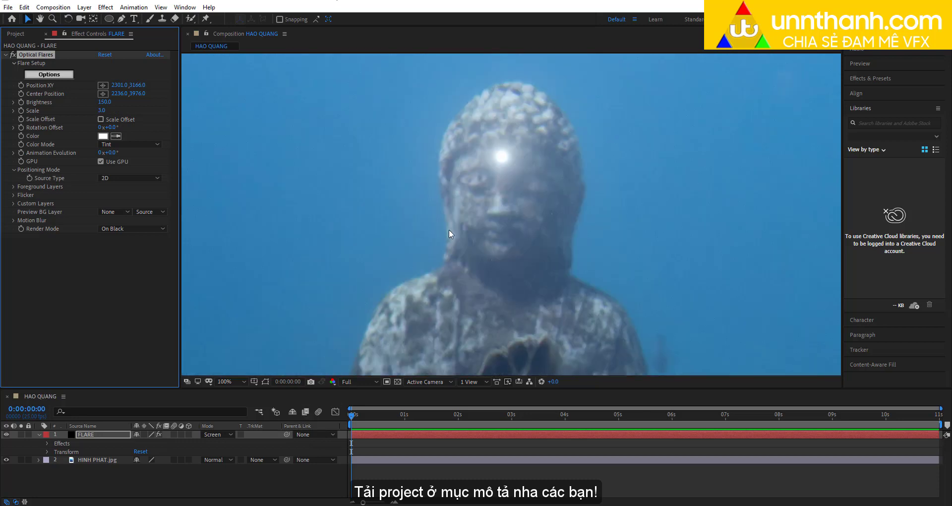
{"action": "key", "text": "period"}
{"action": "scroll", "coordinate": [450, 241], "scroll_direction": "up", "scroll_amount": 1}
{"action": "scroll", "coordinate": [494, 231], "scroll_direction": "down", "scroll_amount": 3}
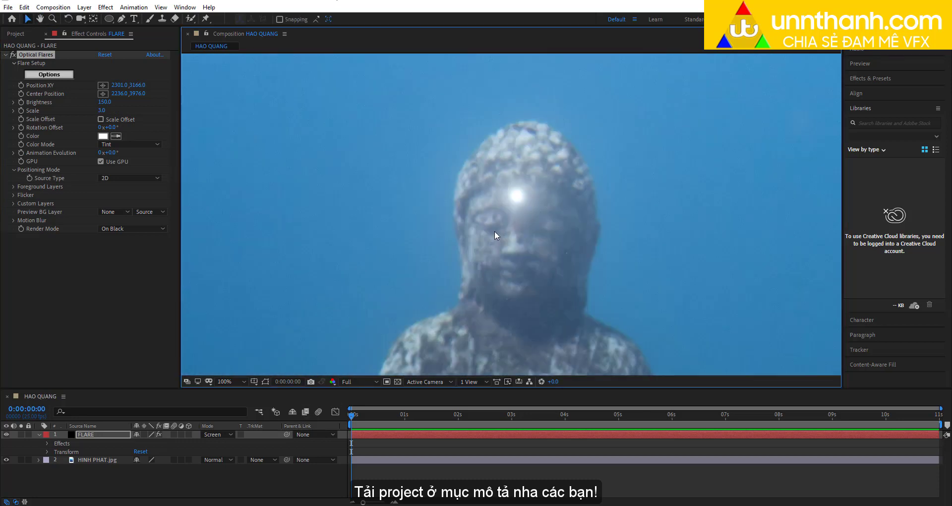
{"action": "key", "text": "space"}
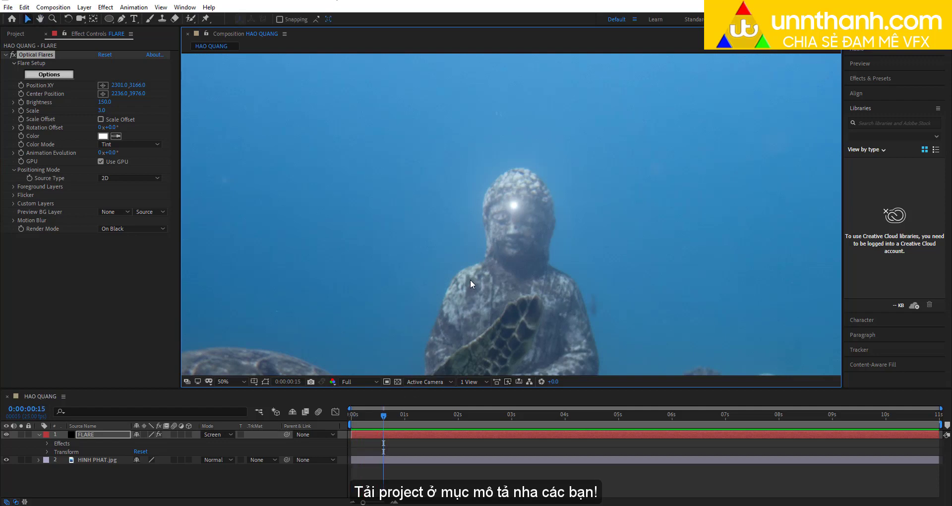
{"action": "key", "text": "shift+slash"}
{"action": "key", "text": "grave"}
{"action": "key", "text": "grave"}
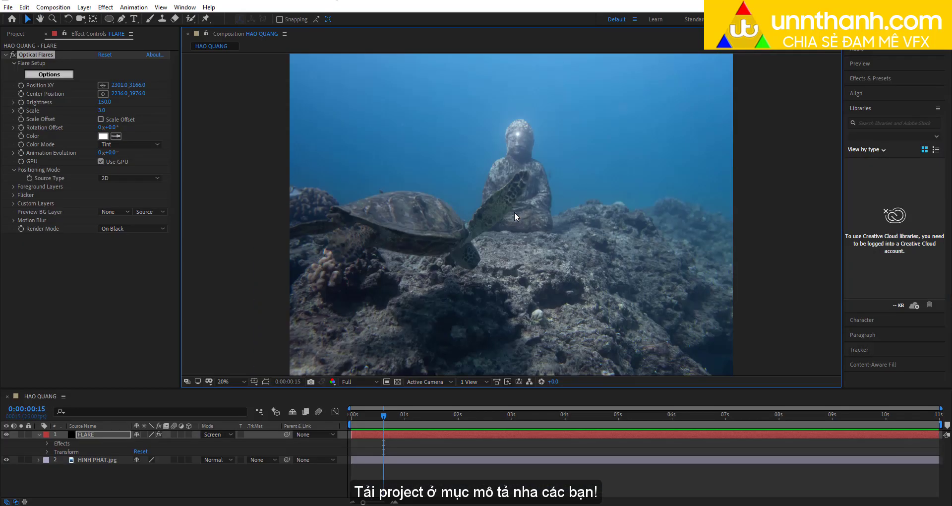
{"action": "left_click_drag", "start_coordinate": [367, 415], "coordinate": [349, 414]}
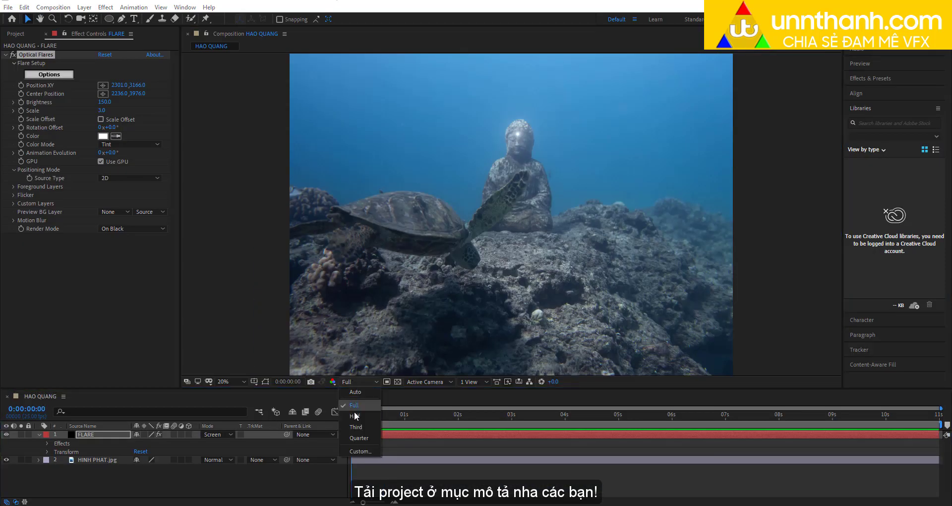
{"action": "scroll", "coordinate": [505, 178], "scroll_direction": "up", "scroll_amount": 5}
{"action": "scroll", "coordinate": [502, 173], "scroll_direction": "down", "scroll_amount": 1}
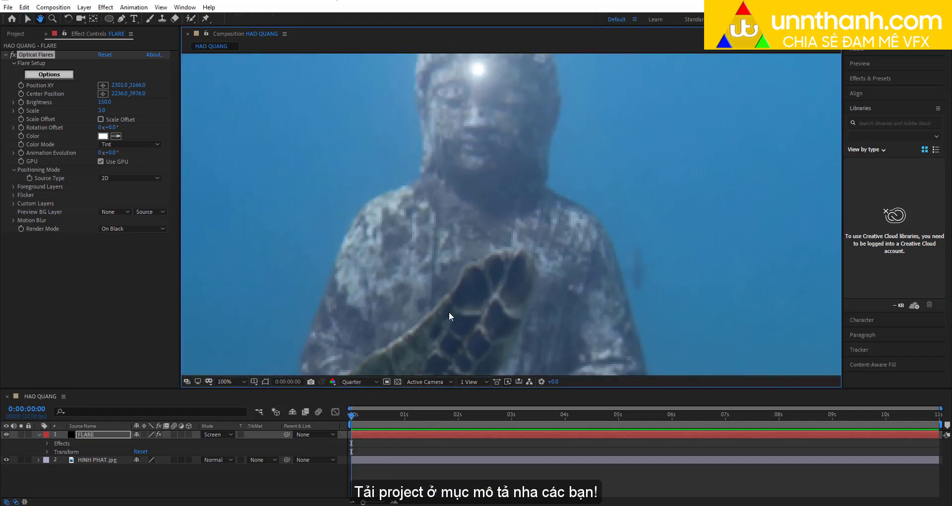
{"action": "scroll", "coordinate": [448, 312], "scroll_direction": "down", "scroll_amount": 1}
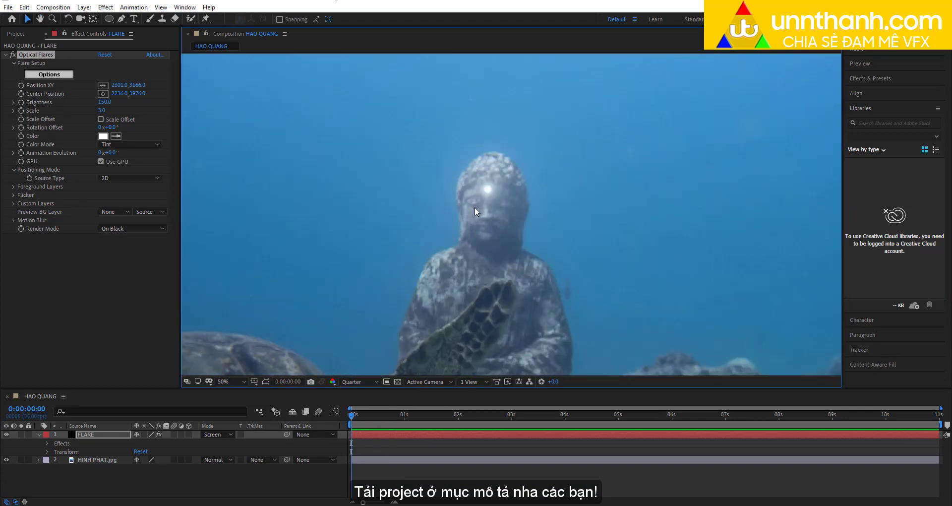
Step: Collapse the FLARE layer and replay the YouTube halo reference, seeking back to the ring's appearance
{"action": "left_click", "coordinate": [40, 434]}
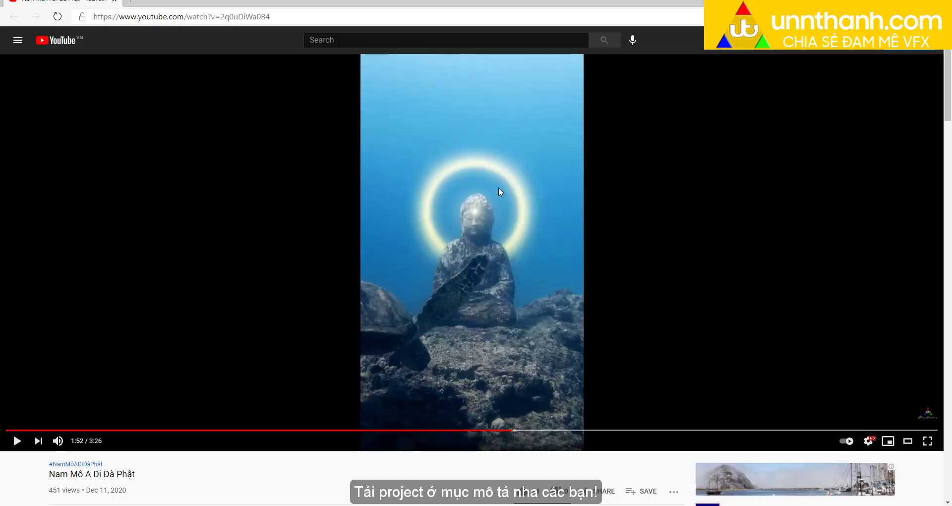
{"action": "left_click", "coordinate": [499, 186]}
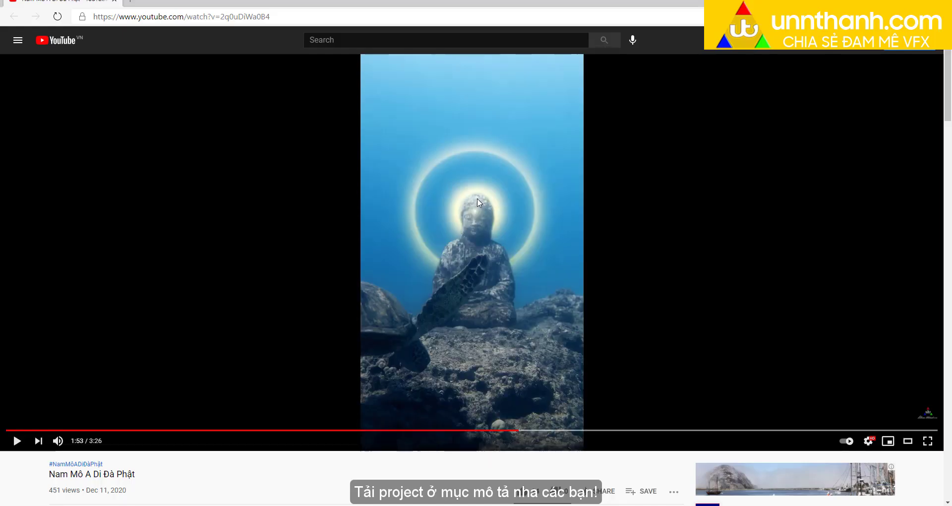
{"action": "left_click", "coordinate": [390, 430]}
{"action": "left_click", "coordinate": [396, 248]}
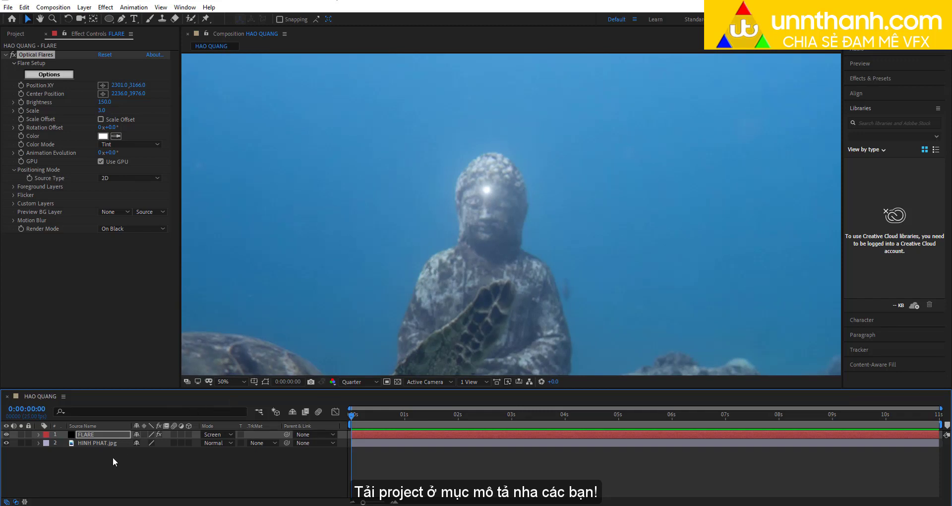
Step: Choose the Ellipse tool, draw a ring around the head, and delete the old ring shape layer
{"action": "left_click", "coordinate": [113, 461]}
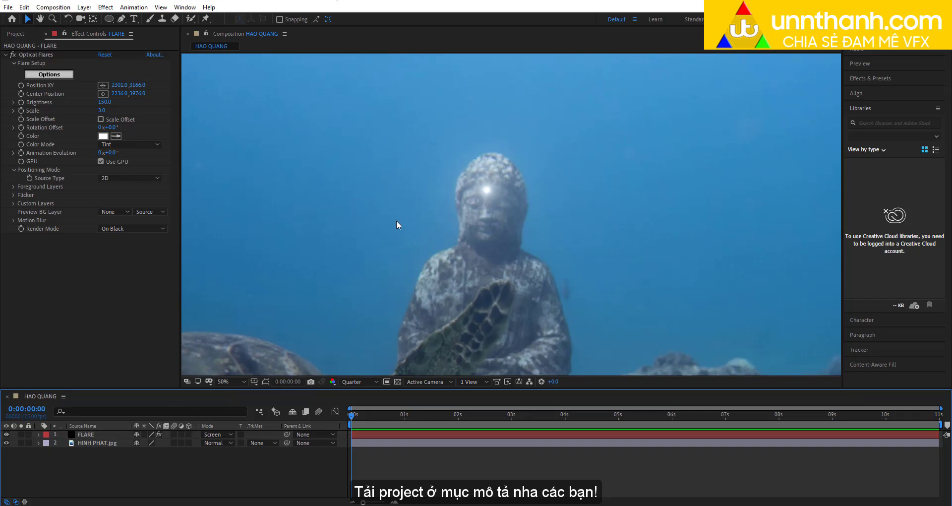
{"action": "left_click", "coordinate": [110, 19]}
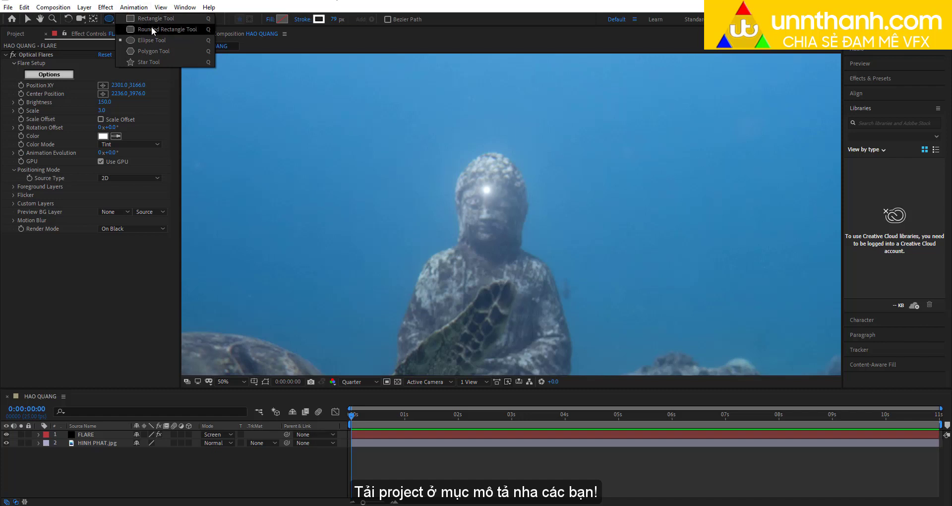
{"action": "left_click", "coordinate": [157, 42]}
{"action": "left_click_drag", "start_coordinate": [332, 141], "coordinate": [600, 286]}
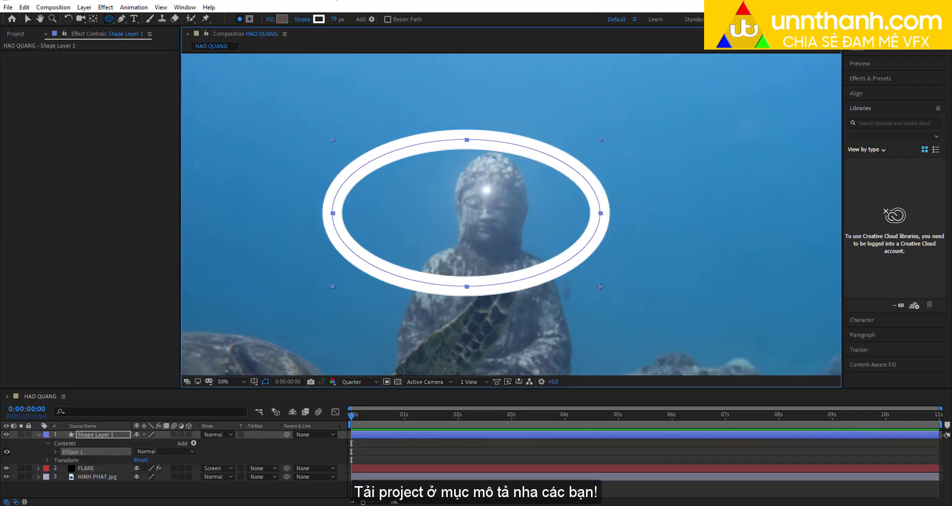
{"action": "key", "text": "Delete"}
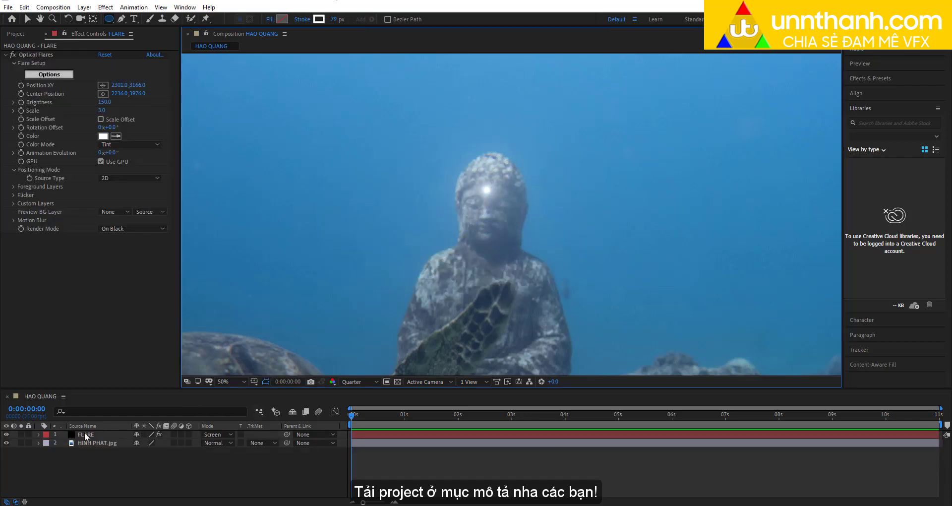
Step: Try an elliptical mask on the FLARE layer, then undo it
{"action": "left_click", "coordinate": [94, 438]}
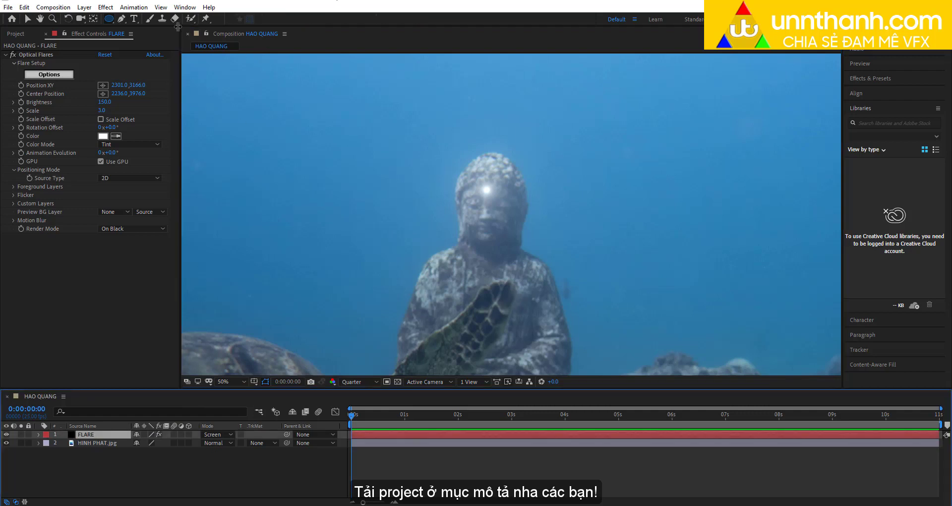
{"action": "left_click_drag", "start_coordinate": [311, 139], "coordinate": [519, 264]}
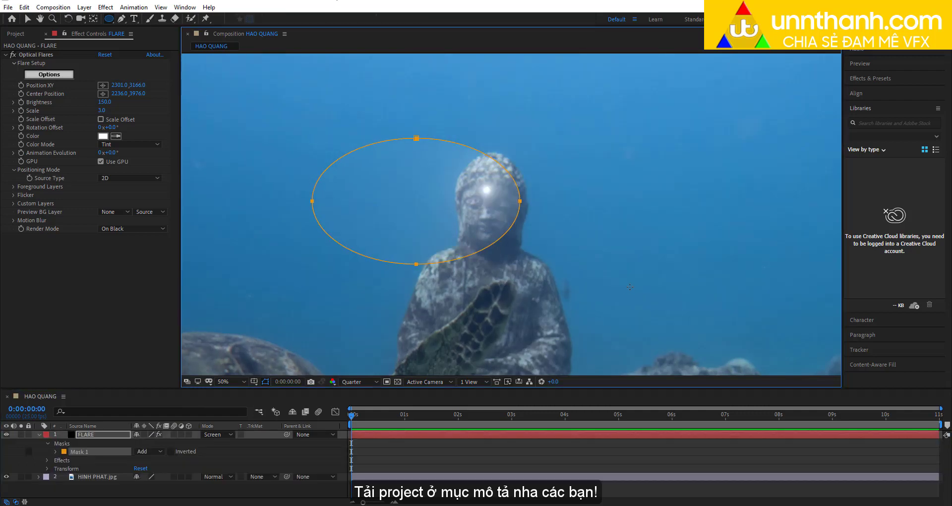
{"action": "key", "text": "ctrl+z"}
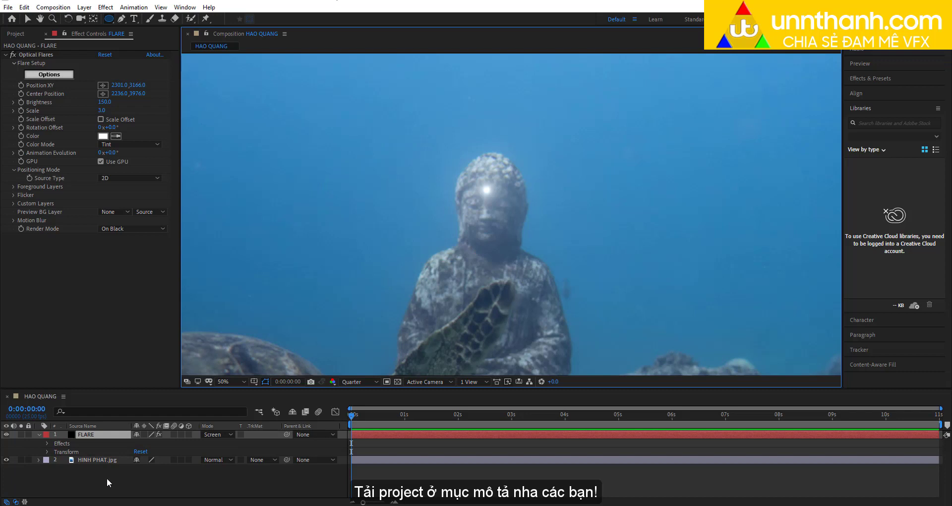
Step: Draw a new white-stroke ellipse ring shape layer over the statue, resizing it smaller
{"action": "left_click", "coordinate": [91, 468]}
{"action": "left_click_drag", "start_coordinate": [326, 126], "coordinate": [497, 252]}
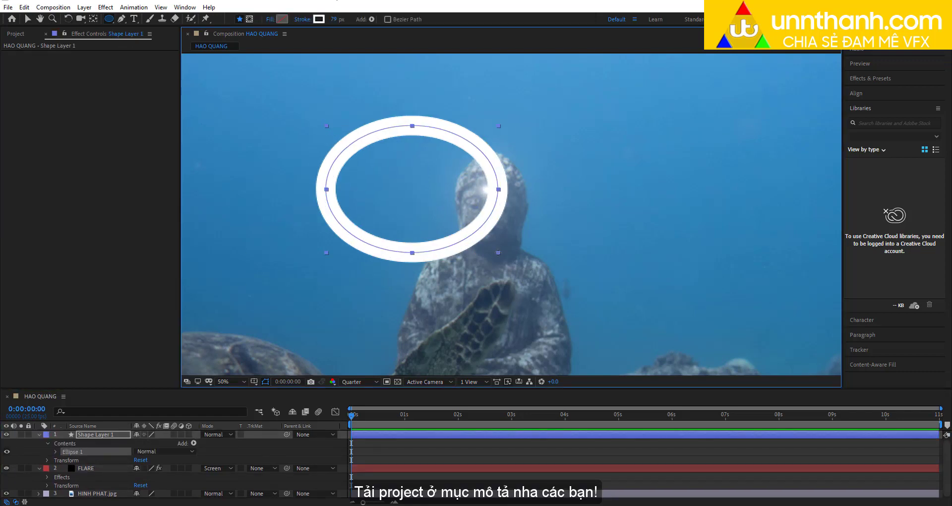
{"action": "key", "text": "Delete"}
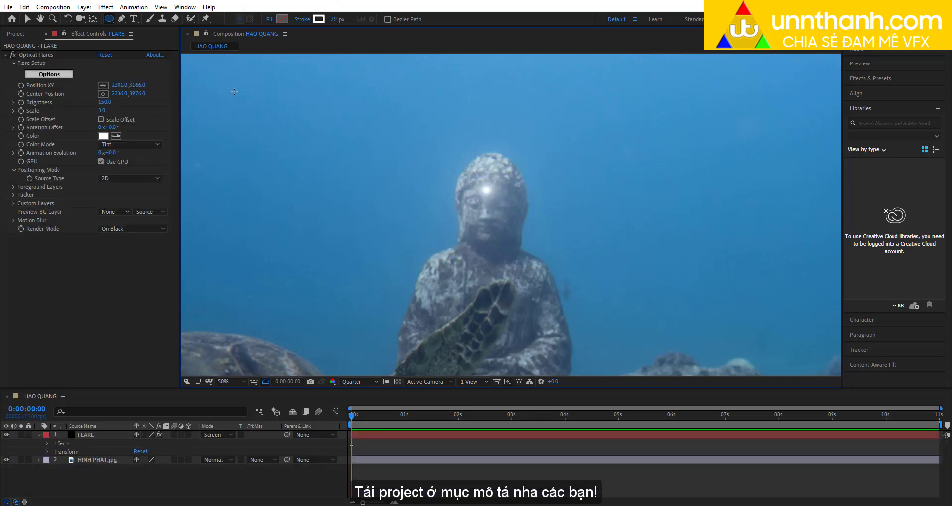
{"action": "left_click_drag", "start_coordinate": [327, 108], "coordinate": [512, 223]}
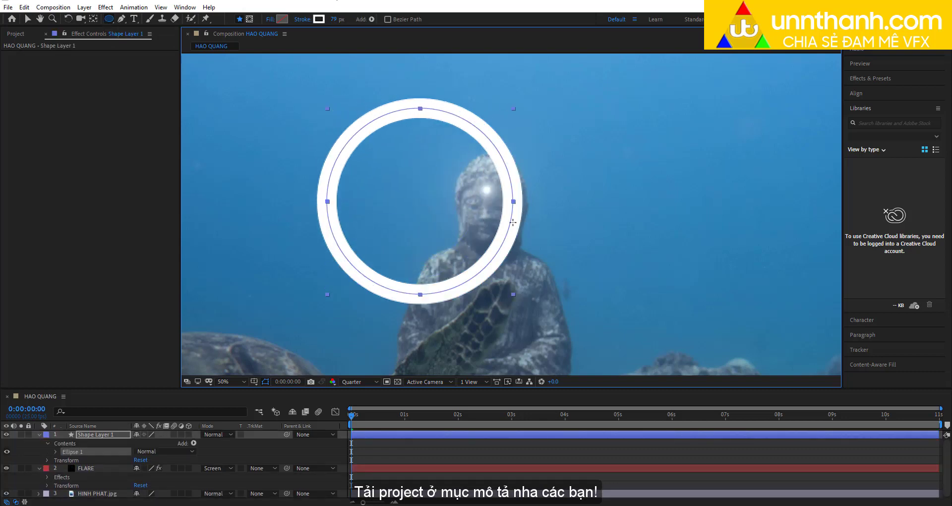
{"action": "mouse_move", "coordinate": [512, 223]}
{"action": "left_mouse_down"}
{"action": "mouse_move", "coordinate": [430, 198]}
{"action": "mouse_move", "coordinate": [480, 244]}
{"action": "mouse_move", "coordinate": [503, 192]}
{"action": "mouse_move", "coordinate": [394, 95]}
{"action": "mouse_move", "coordinate": [446, 161]}
{"action": "left_mouse_up"}
Step: Set the ring's fill to None after briefly trying a solid fill
{"action": "left_click", "coordinate": [270, 19]}
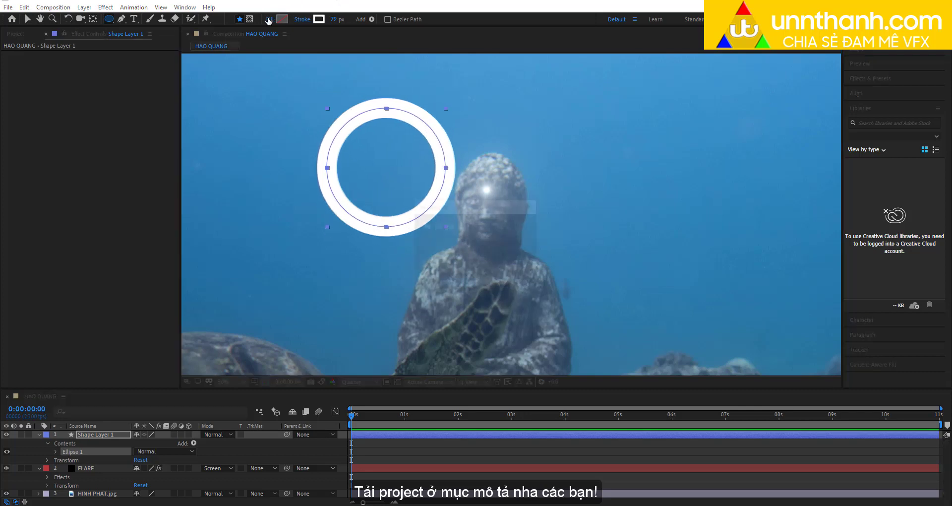
{"action": "left_click", "coordinate": [437, 226]}
{"action": "left_click", "coordinate": [459, 282]}
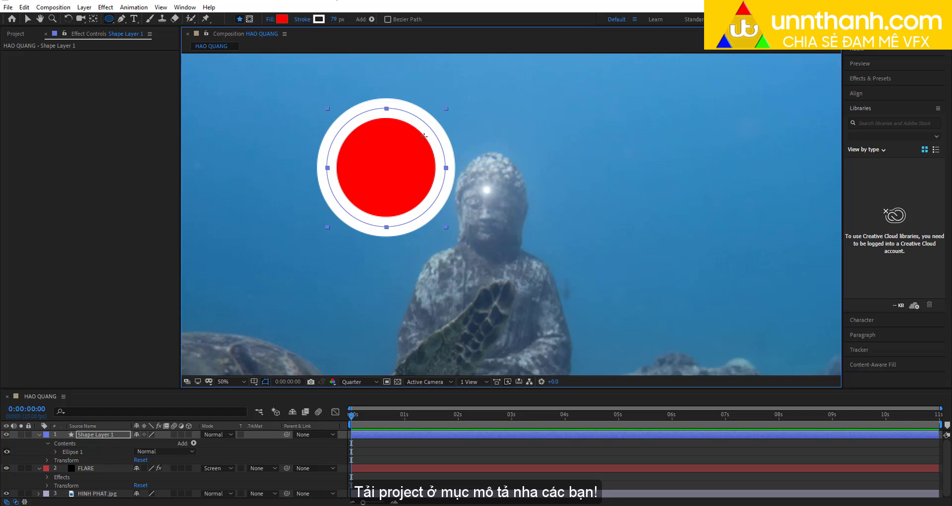
{"action": "left_click_drag", "start_coordinate": [397, 139], "coordinate": [424, 123]}
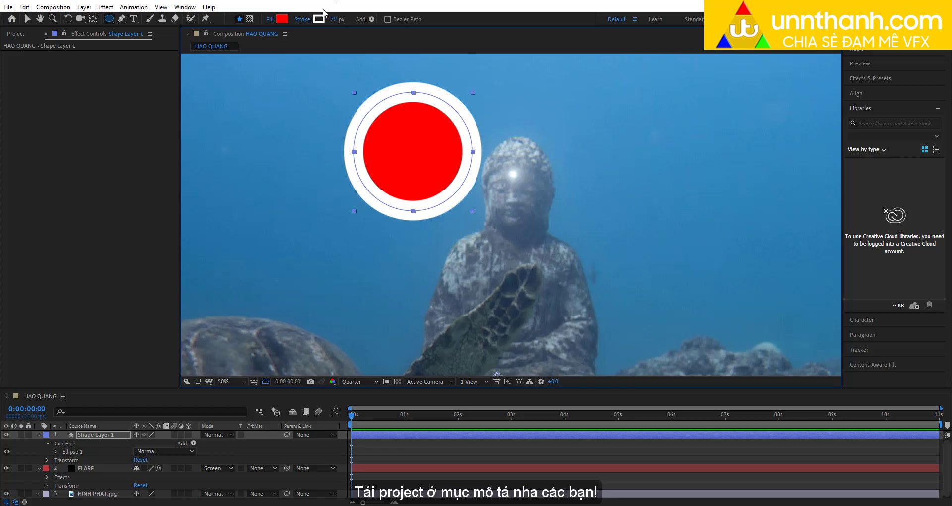
{"action": "left_click", "coordinate": [268, 22]}
{"action": "left_click", "coordinate": [425, 226]}
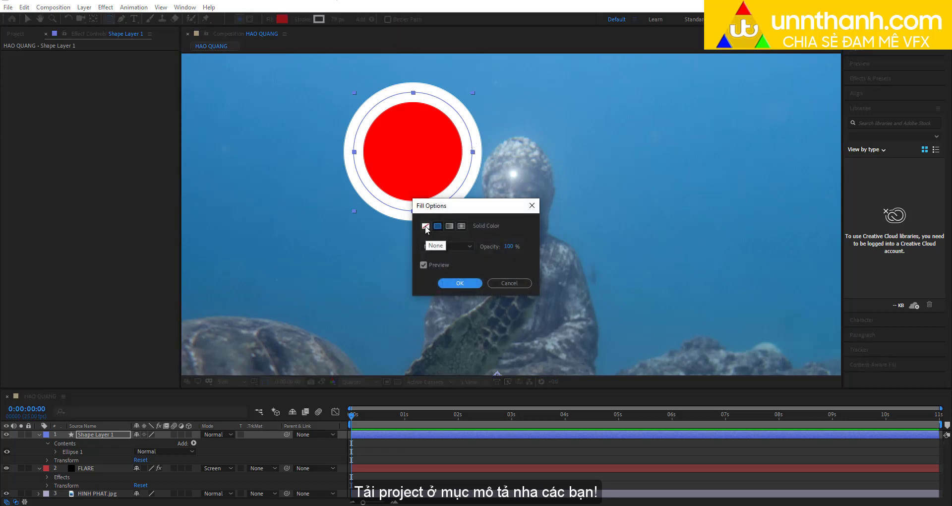
{"action": "left_click", "coordinate": [459, 283]}
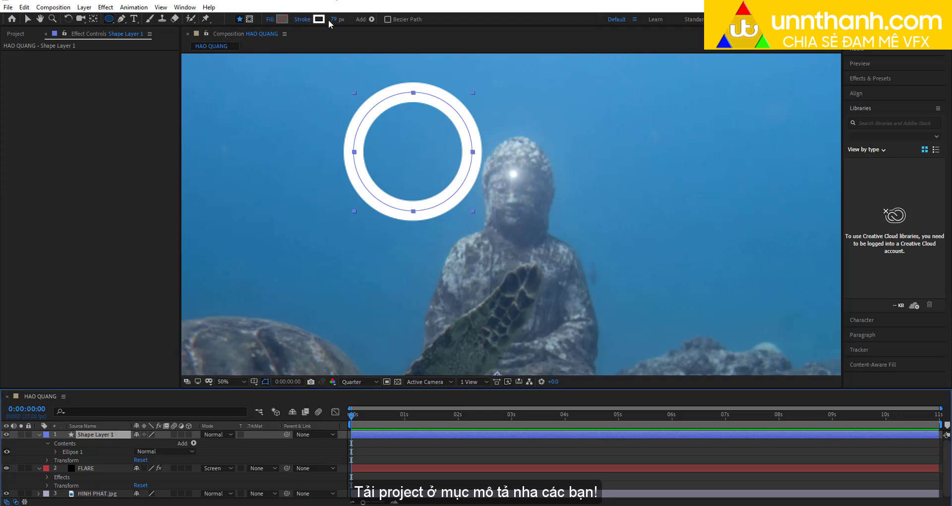
Step: Thin the ring's stroke to 51 px and move it onto the Buddha's head
{"action": "mouse_move", "coordinate": [334, 18]}
{"action": "left_mouse_down"}
{"action": "mouse_move", "coordinate": [351, 19]}
{"action": "mouse_move", "coordinate": [337, 18]}
{"action": "left_mouse_up"}
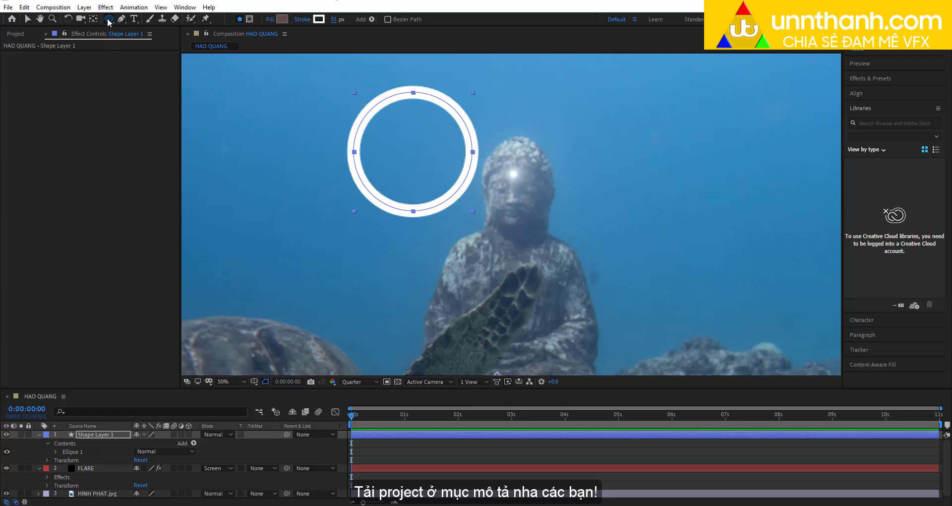
{"action": "left_click", "coordinate": [28, 19]}
{"action": "mouse_move", "coordinate": [443, 168]}
{"action": "left_mouse_down"}
{"action": "mouse_move", "coordinate": [519, 193]}
{"action": "mouse_move", "coordinate": [460, 158]}
{"action": "left_mouse_up"}
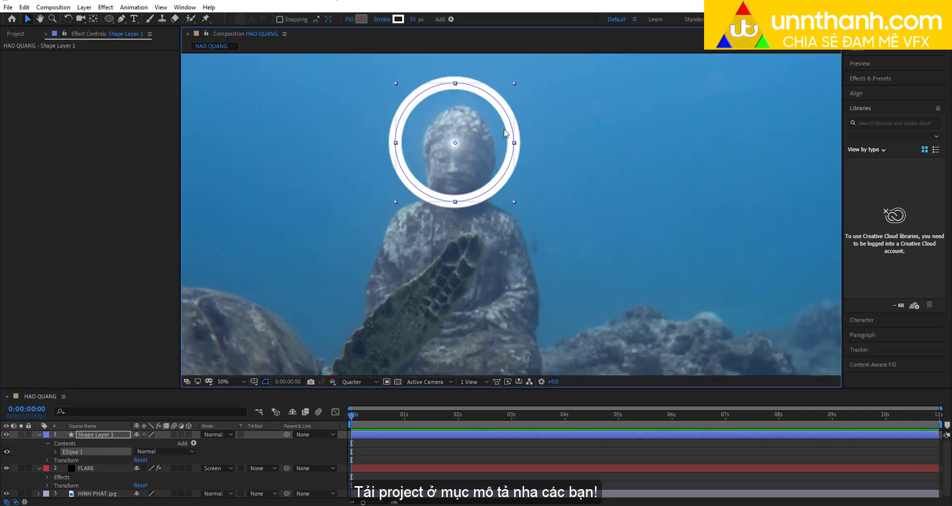
Step: Solo Shape Layer 1 and enlarge the Timeline to show only its Scale property
{"action": "left_click", "coordinate": [21, 434]}
{"action": "left_click_drag", "start_coordinate": [487, 183], "coordinate": [495, 217]}
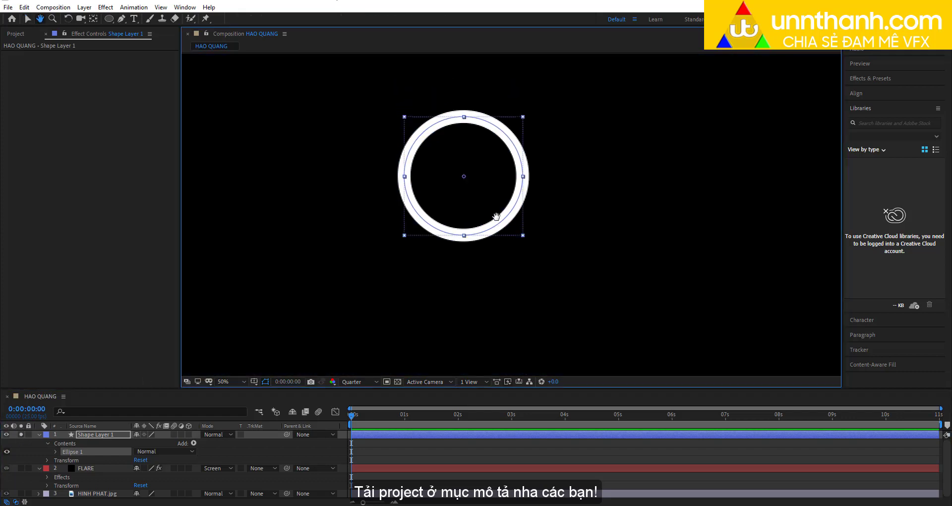
{"action": "left_click", "coordinate": [391, 421]}
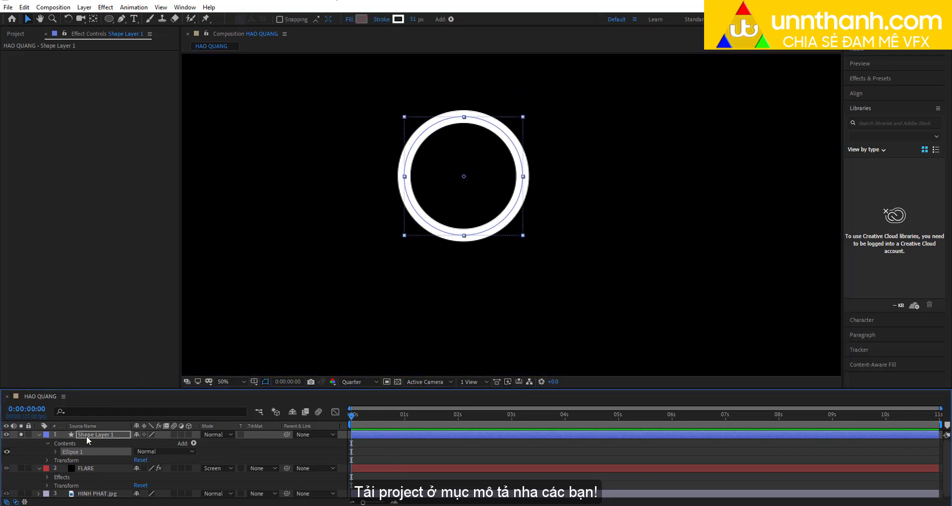
{"action": "left_click", "coordinate": [47, 443]}
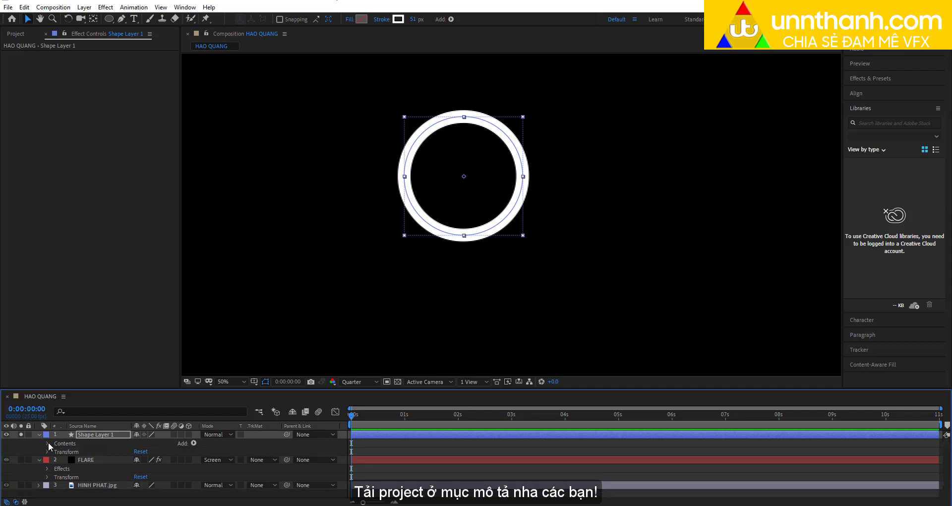
{"action": "left_click_drag", "start_coordinate": [124, 389], "coordinate": [137, 316]}
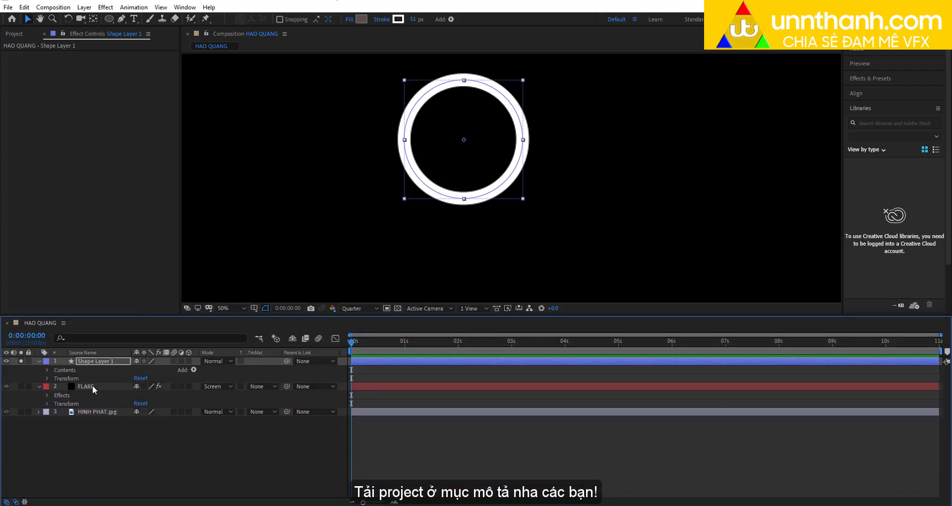
{"action": "left_click", "coordinate": [73, 377]}
{"action": "key", "text": "s"}
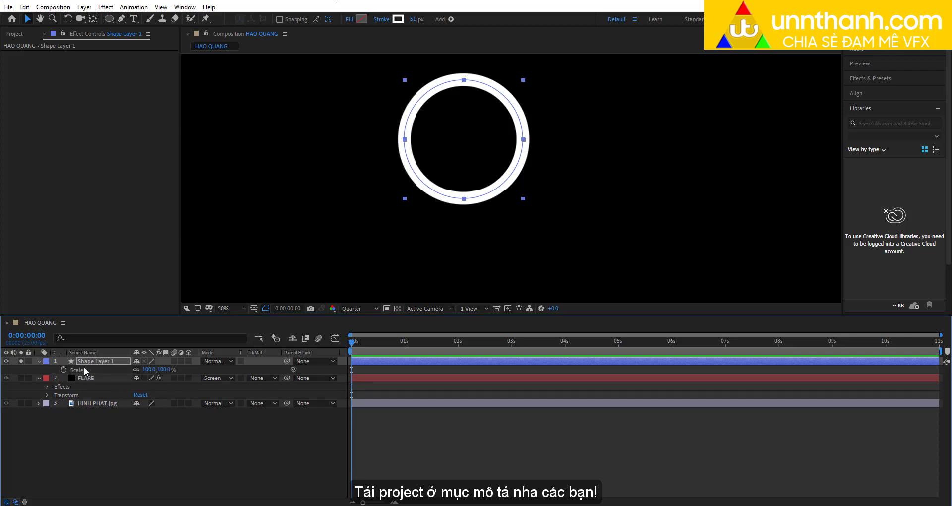
Step: After undoing trial layer and Ellipse 1 scale changes, scrub the ring layer's Scale to 91%
{"action": "left_click_drag", "start_coordinate": [147, 369], "coordinate": [90, 367]}
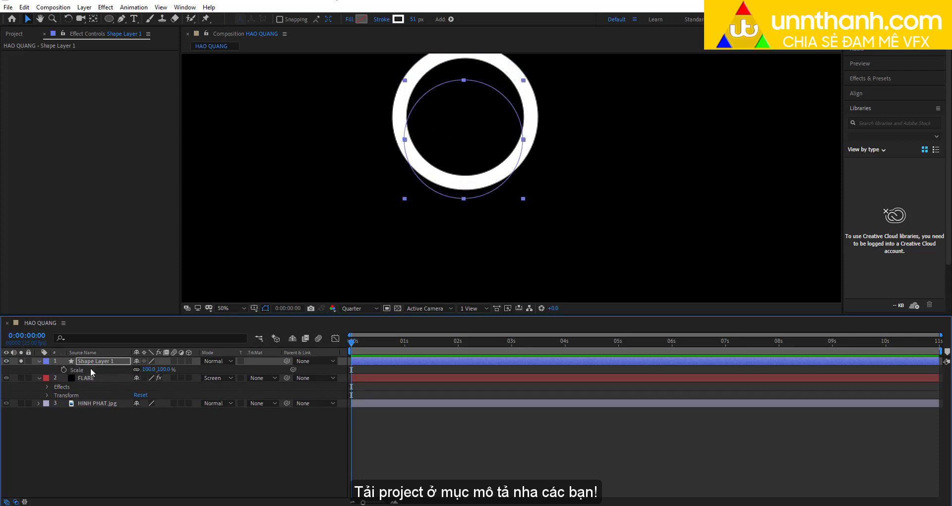
{"action": "key", "text": "ctrl+z"}
{"action": "left_click", "coordinate": [39, 361]}
{"action": "left_click", "coordinate": [39, 361]}
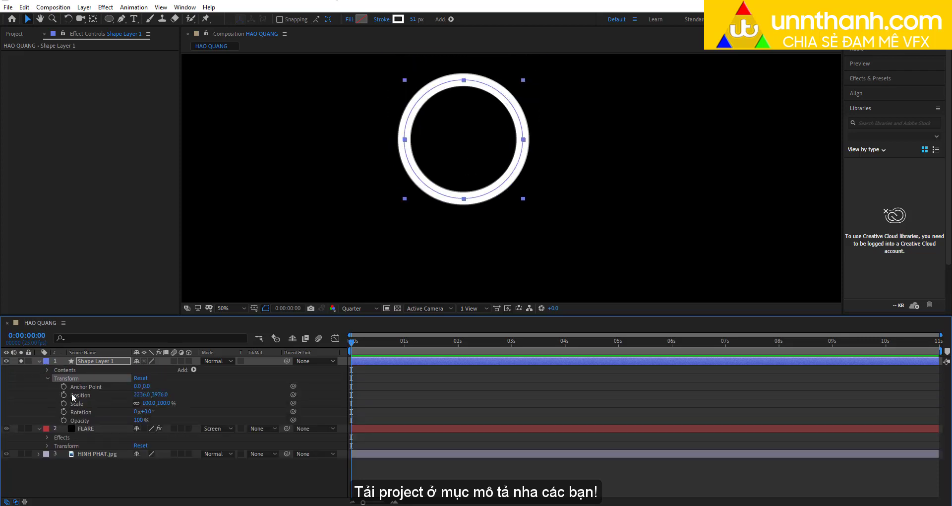
{"action": "left_click", "coordinate": [47, 370]}
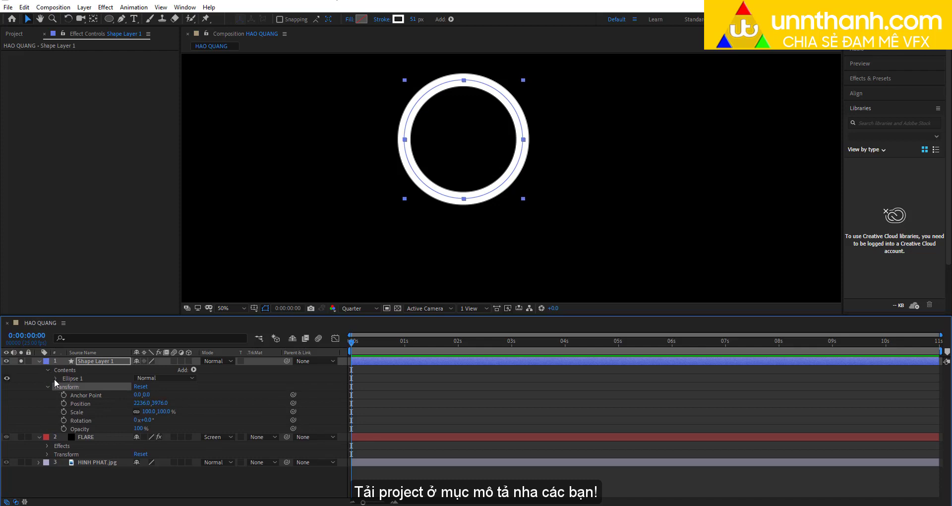
{"action": "left_click", "coordinate": [55, 378]}
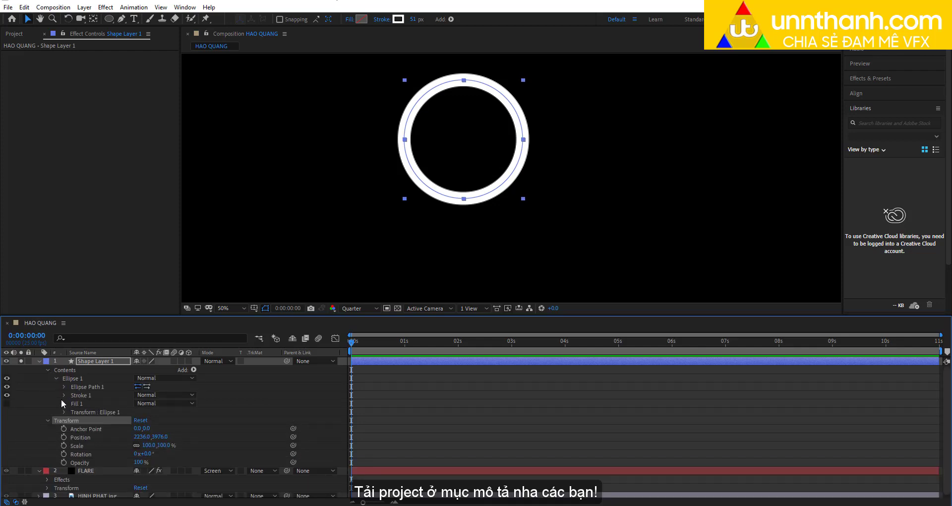
{"action": "left_click", "coordinate": [64, 412]}
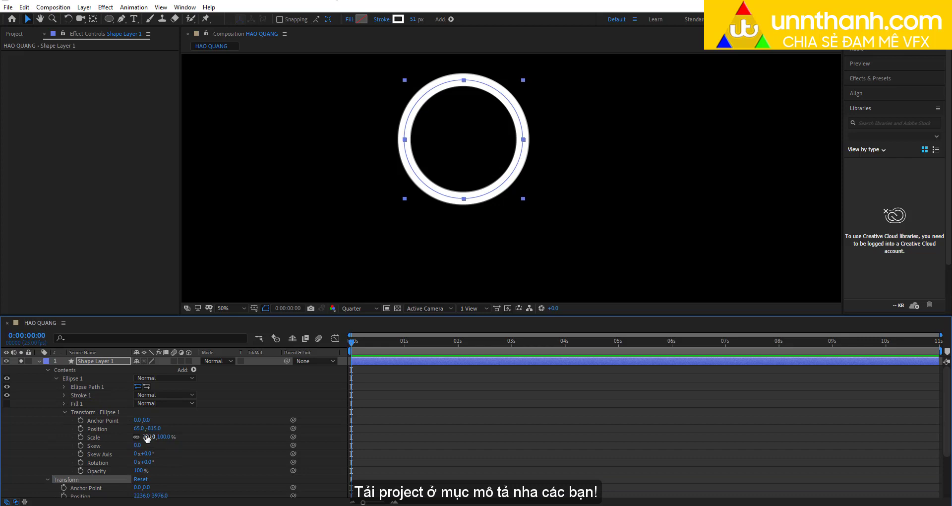
{"action": "left_click_drag", "start_coordinate": [142, 436], "coordinate": [150, 433]}
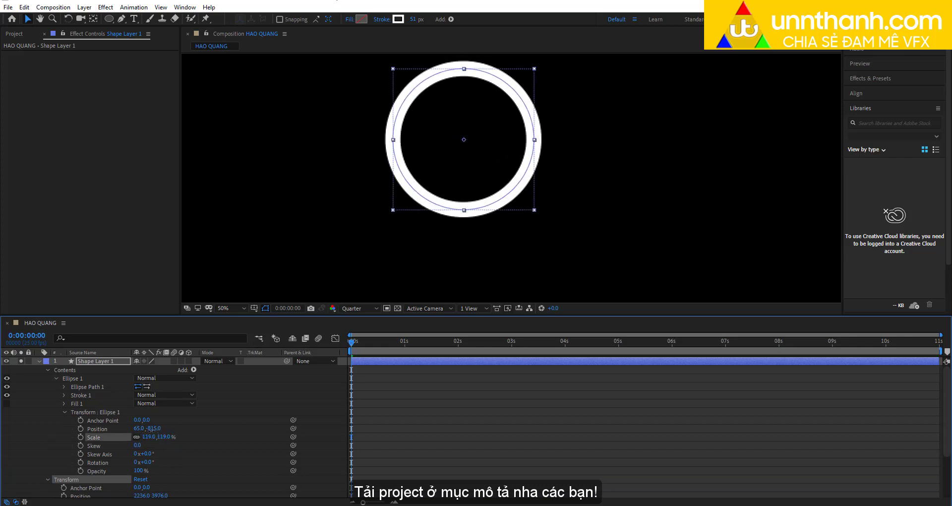
{"action": "key", "text": "ctrl+z"}
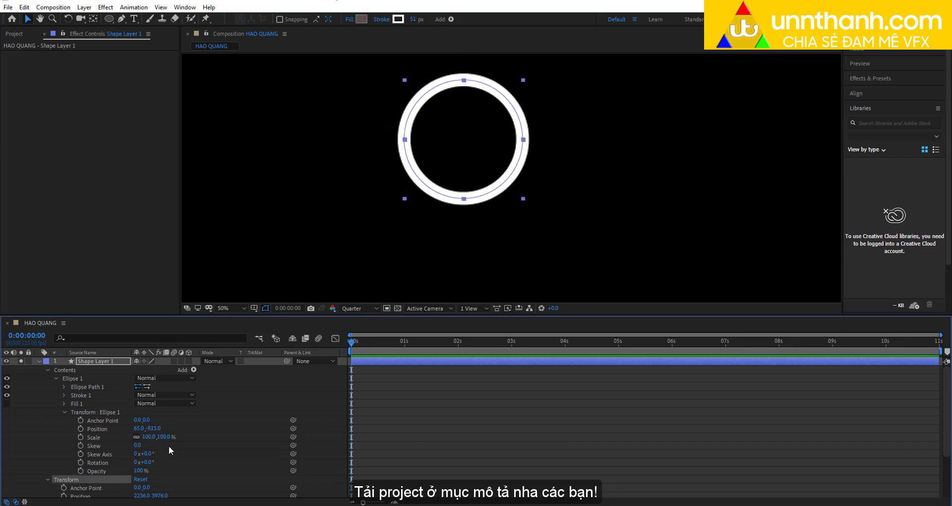
{"action": "scroll", "coordinate": [170, 448], "scroll_direction": "down", "scroll_amount": 2}
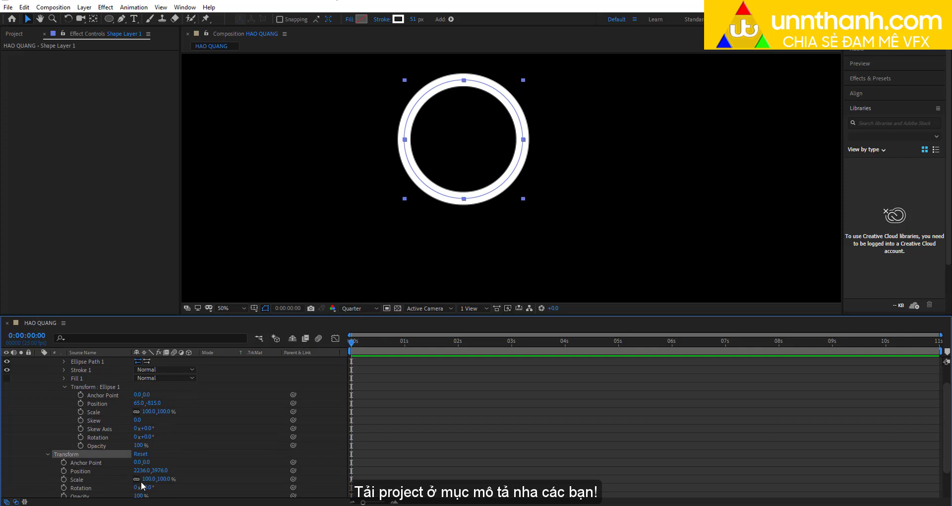
{"action": "left_click_drag", "start_coordinate": [147, 481], "coordinate": [141, 481]}
{"action": "scroll", "coordinate": [424, 232], "scroll_direction": "down", "scroll_amount": 4}
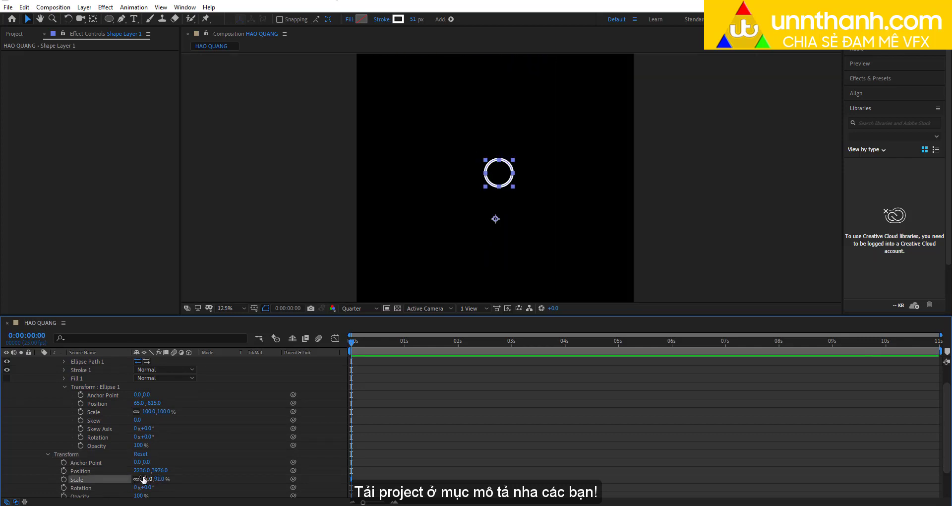
Step: Experiment with the ring layer's scale and anchor point, then revert to 91% and 25% zoom
{"action": "left_click_drag", "start_coordinate": [143, 479], "coordinate": [151, 475]}
{"action": "key", "text": "ctrl+z"}
{"action": "scroll", "coordinate": [555, 218], "scroll_direction": "up", "scroll_amount": 1}
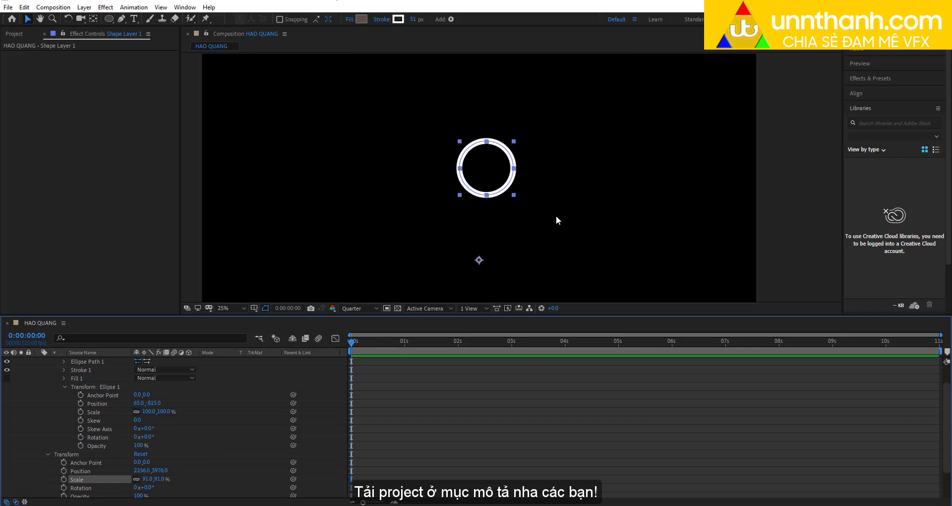
{"action": "left_click", "coordinate": [91, 386]}
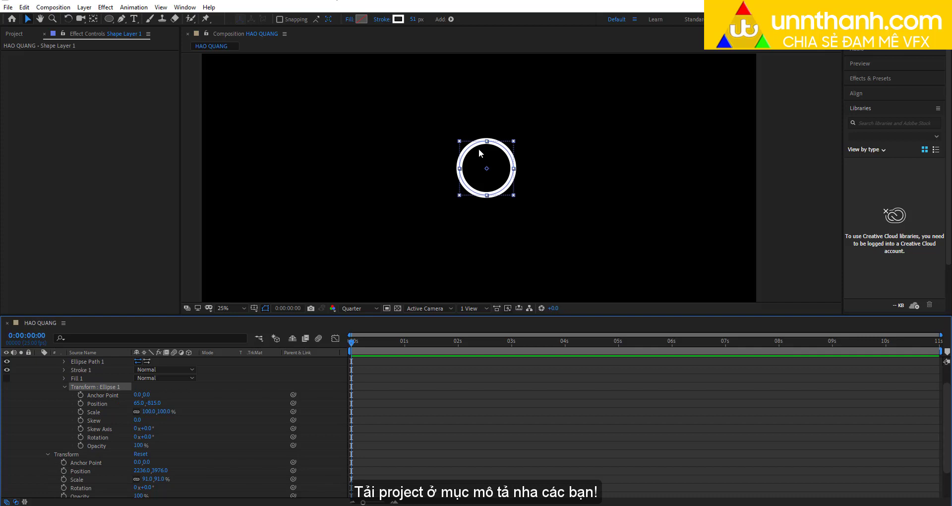
{"action": "left_click_drag", "start_coordinate": [148, 411], "coordinate": [163, 410]}
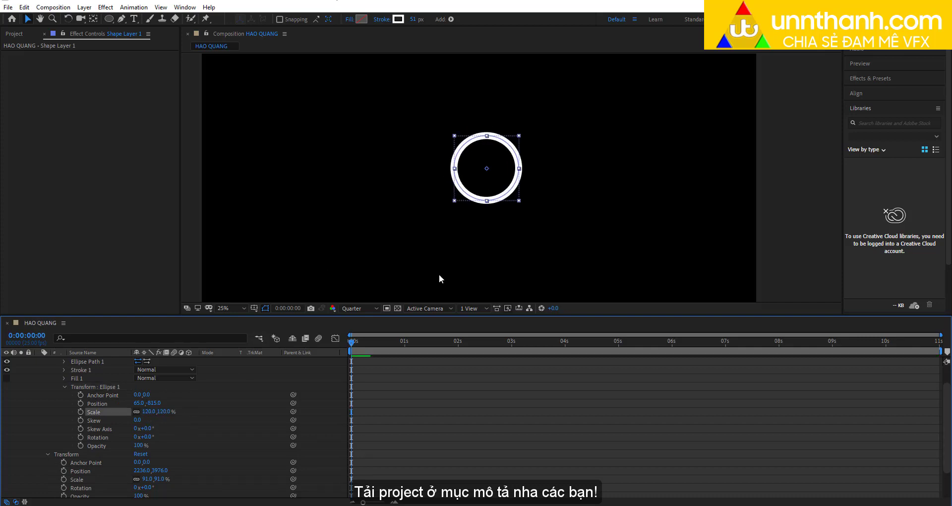
{"action": "left_click", "coordinate": [81, 481]}
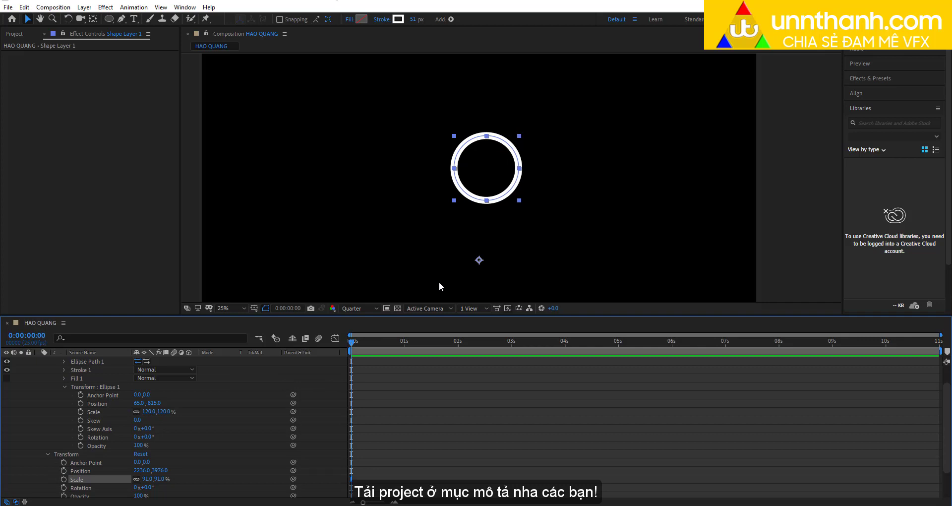
{"action": "key", "text": "ctrl+alt+Home"}
{"action": "left_click_drag", "start_coordinate": [147, 479], "coordinate": [156, 472]}
{"action": "key", "text": "ctrl+z"}
{"action": "key", "text": "comma"}
{"action": "key", "text": "ctrl+z"}
{"action": "key", "text": "period"}
Step: Enlarge Ellipse 1 to about 208% and enable its Scale stopwatch, trialling a 0% value
{"action": "left_click_drag", "start_coordinate": [149, 411], "coordinate": [174, 392]}
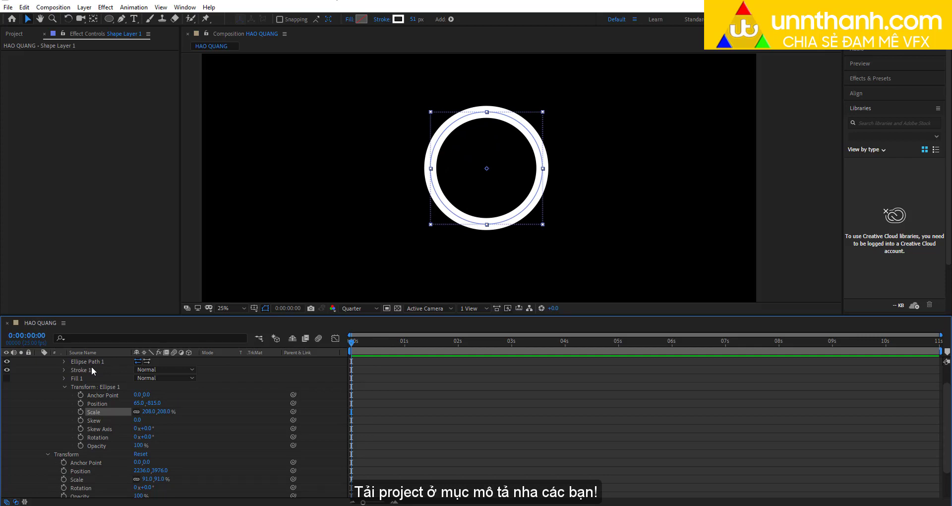
{"action": "left_click", "coordinate": [82, 412]}
{"action": "left_click", "coordinate": [147, 411]}
{"action": "key", "text": "Return"}
{"action": "key", "text": "ctrl+z"}
{"action": "left_click", "coordinate": [147, 412]}
{"action": "type", "text": "0"}
{"action": "key", "text": "Return"}
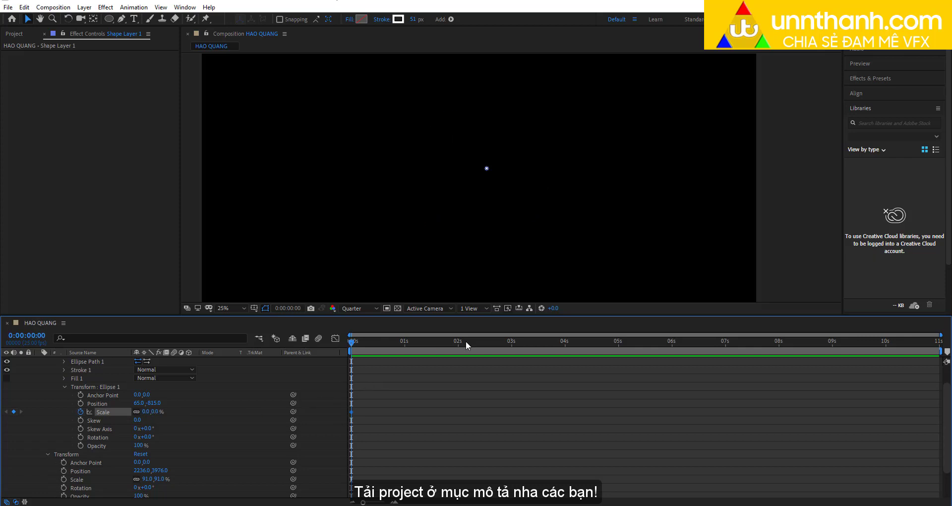
{"action": "left_click_drag", "start_coordinate": [577, 345], "coordinate": [623, 341]}
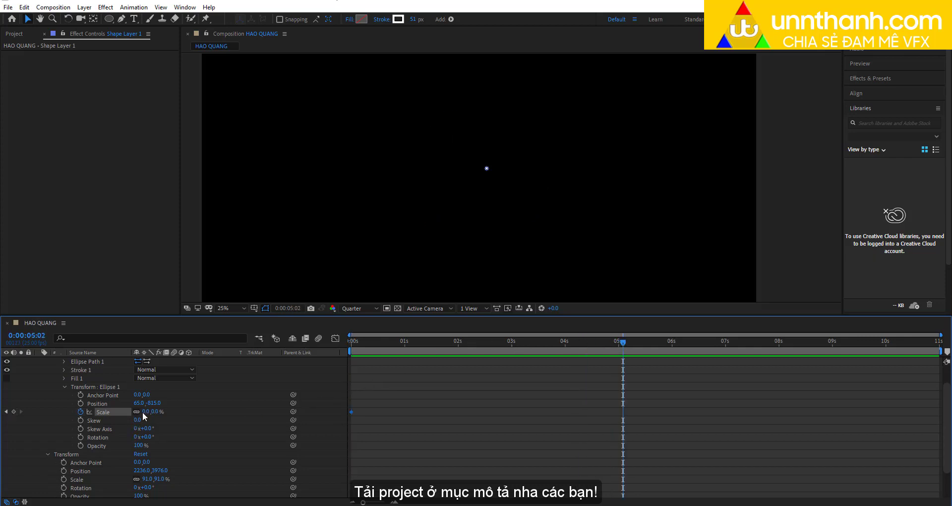
{"action": "left_click", "coordinate": [144, 411]}
{"action": "left_click", "coordinate": [466, 342]}
{"action": "key", "text": "Home"}
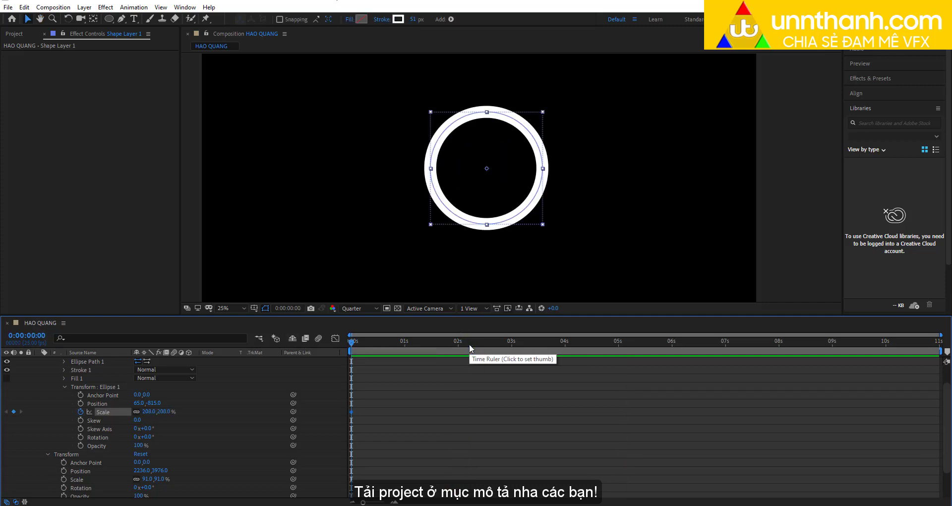
{"action": "left_click", "coordinate": [151, 411]}
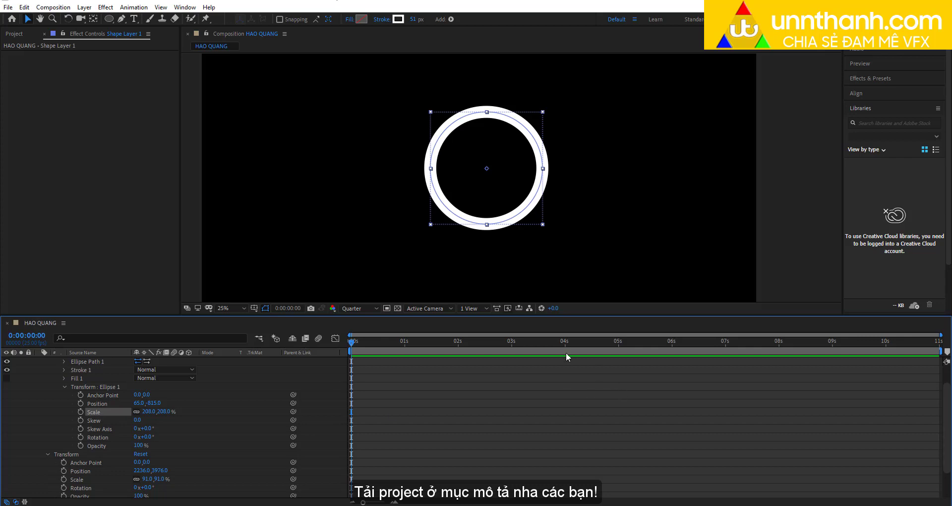
Step: Add a 208% Ellipse 1 Scale keyframe at 5 s and a 0% keyframe at 0 s
{"action": "left_click", "coordinate": [619, 341]}
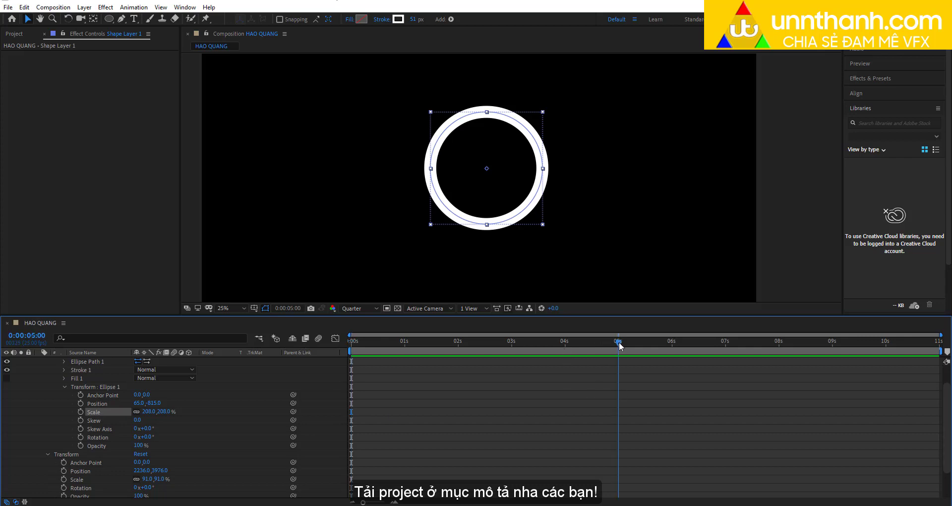
{"action": "left_click", "coordinate": [80, 411]}
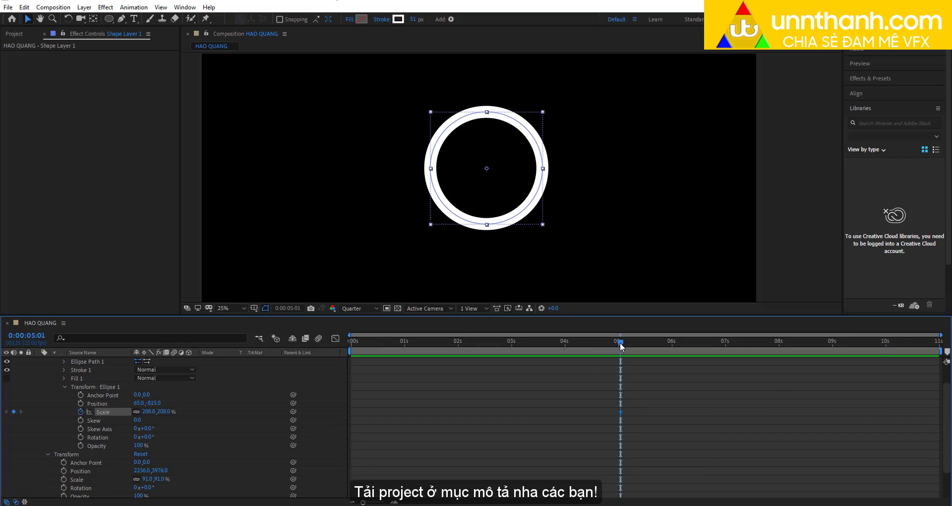
{"action": "left_click_drag", "start_coordinate": [620, 342], "coordinate": [351, 341]}
{"action": "left_click", "coordinate": [150, 411]}
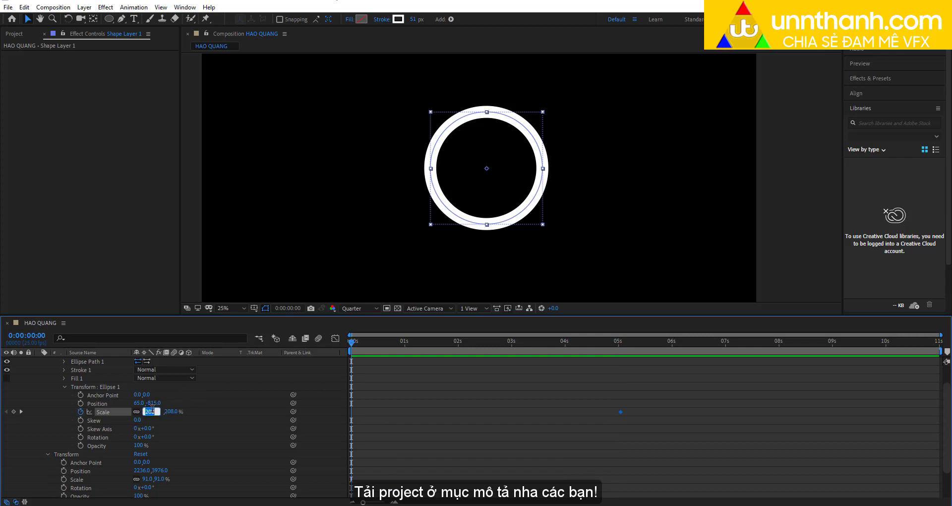
{"action": "type", "text": "0"}
{"action": "key", "text": "Return"}
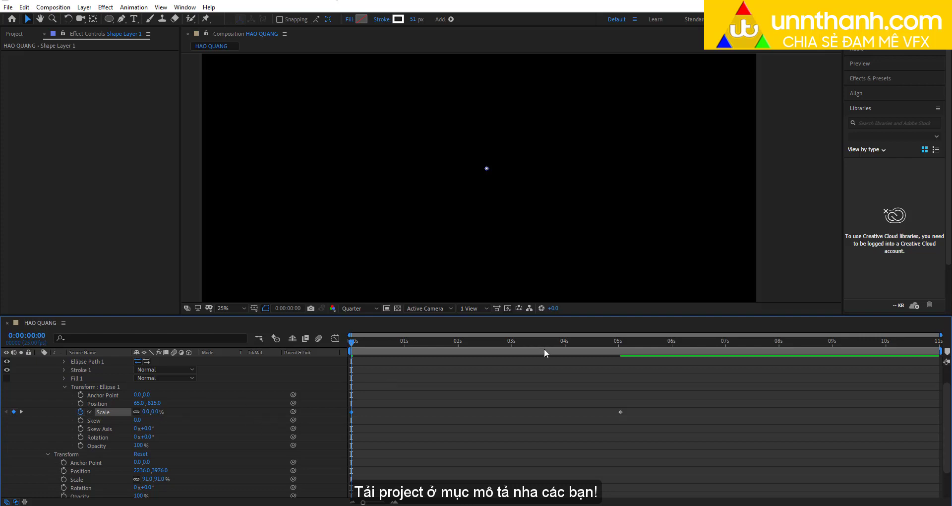
Step: Preview the ring growing from 0% to 208% and select the 5-second keyframe
{"action": "left_click_drag", "start_coordinate": [625, 349], "coordinate": [351, 348]}
{"action": "key", "text": "space"}
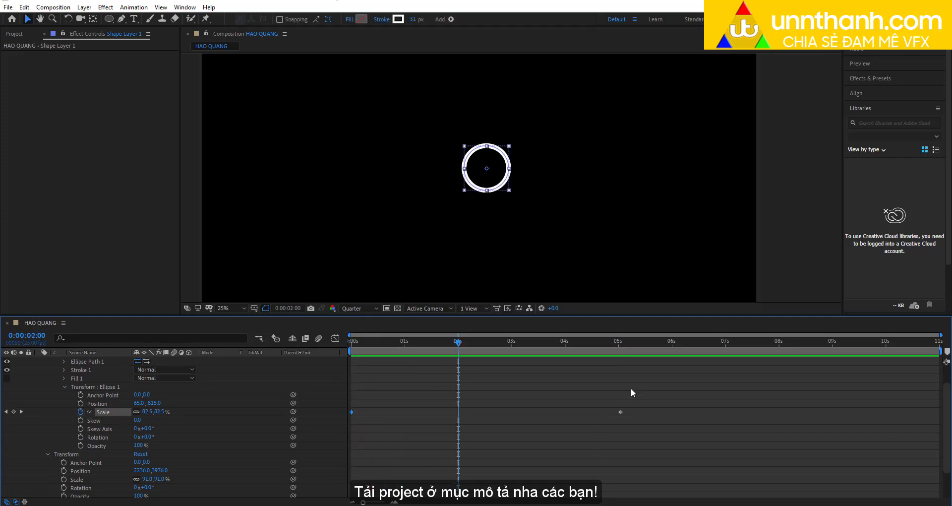
{"action": "key", "text": "space"}
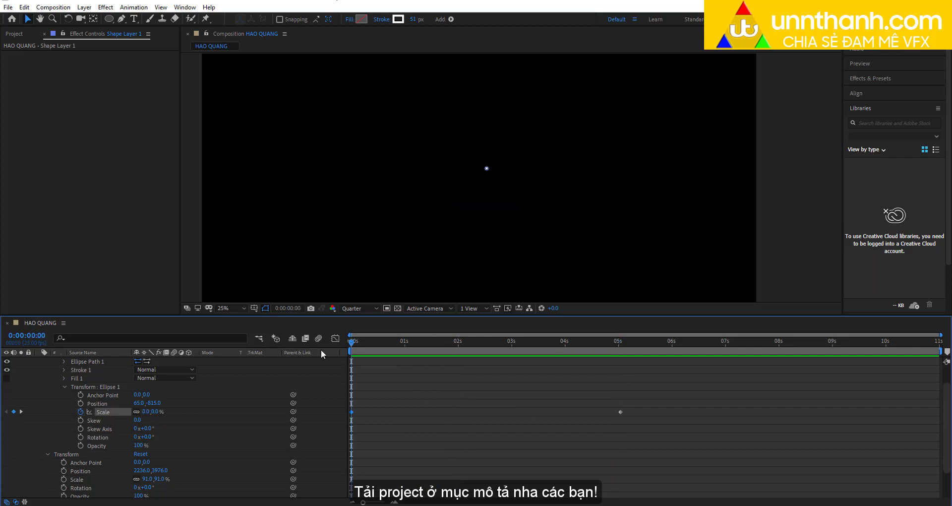
{"action": "key", "text": "space"}
{"action": "left_click_drag", "start_coordinate": [647, 413], "coordinate": [257, 439]}
Step: Apply Easy Ease to the 5-second Scale keyframe and preview the result
{"action": "right_click", "coordinate": [620, 412]}
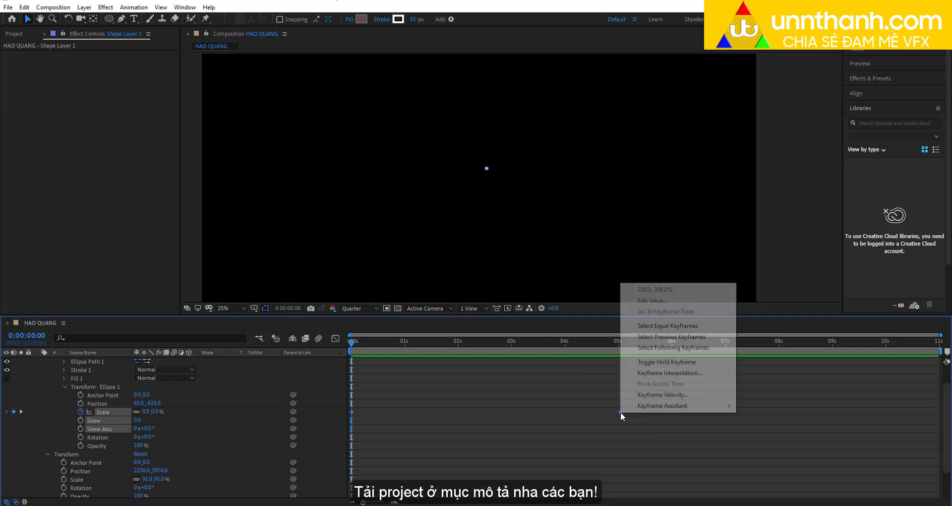
{"action": "mouse_move", "coordinate": [640, 407]}
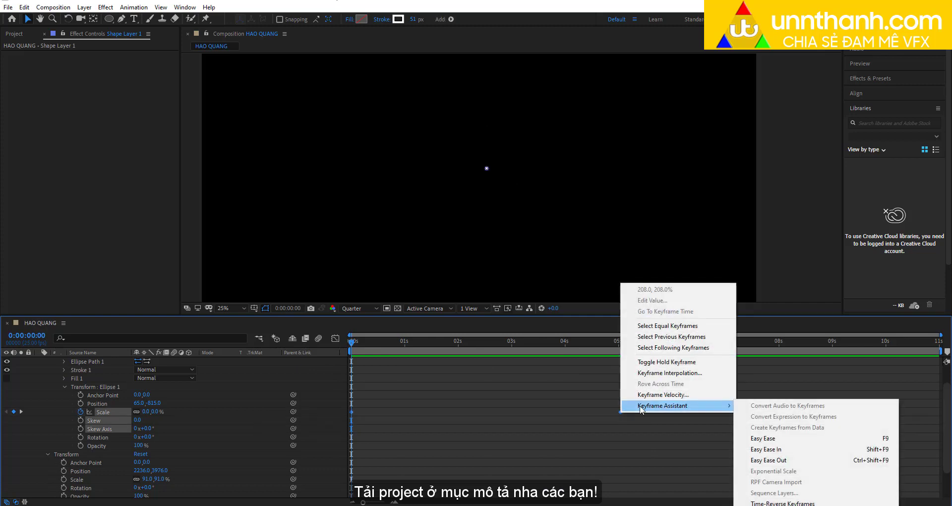
{"action": "left_click", "coordinate": [769, 439]}
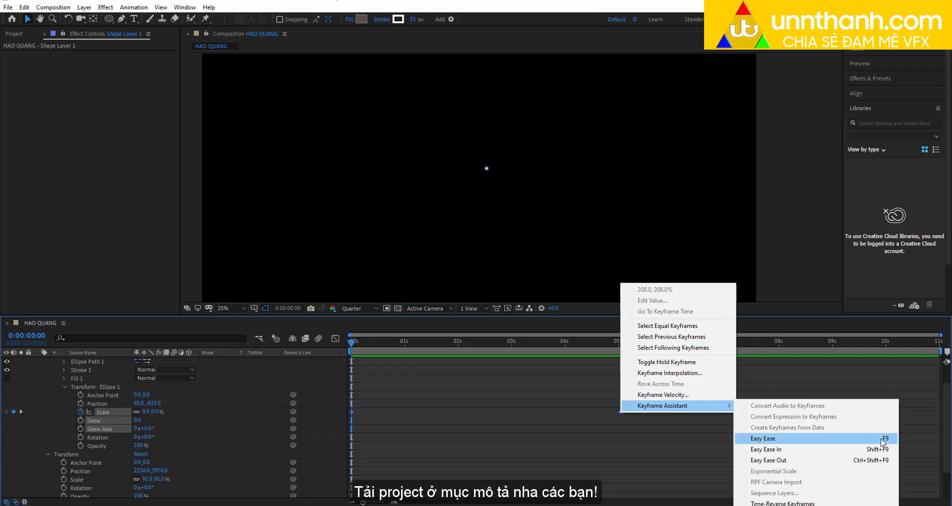
{"action": "key", "text": "space"}
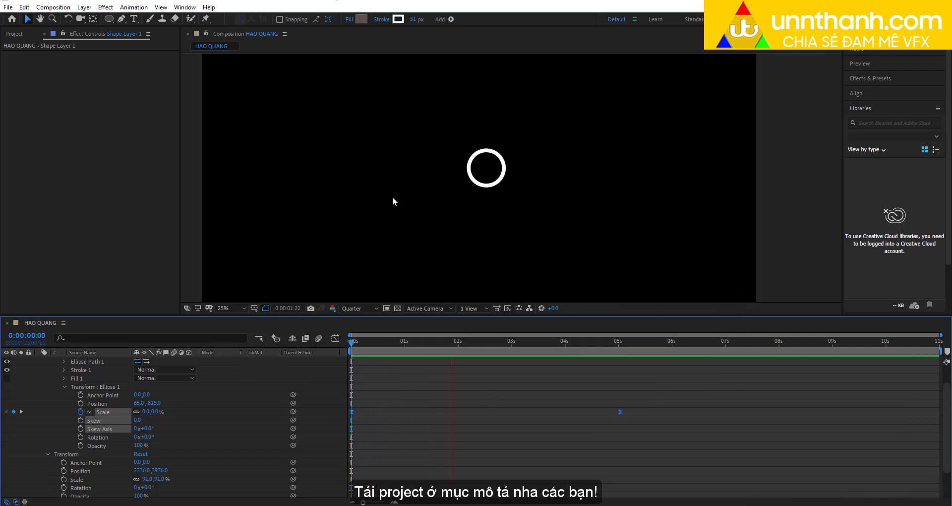
{"action": "key", "text": "space"}
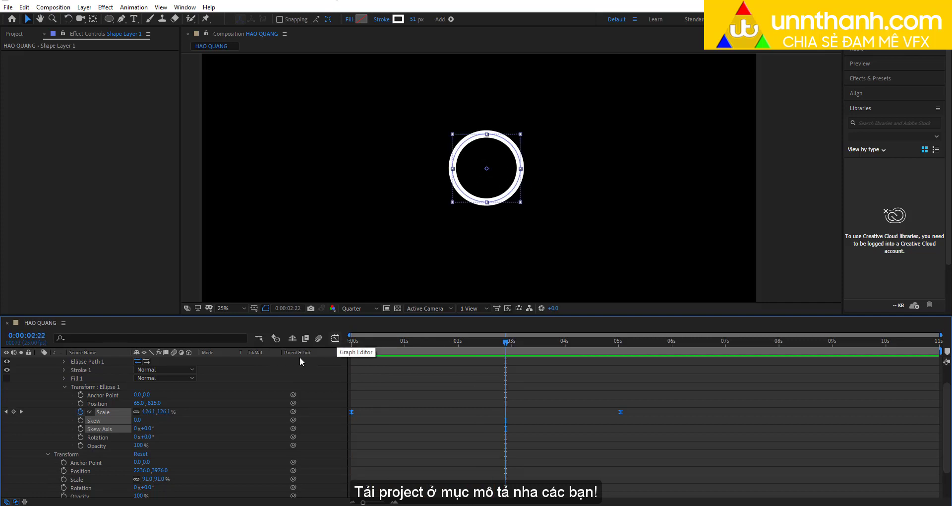
Step: In the speed graph, adjust the Scale keyframes' influence handles, resetting them with F9 Easy Ease
{"action": "left_click", "coordinate": [336, 337]}
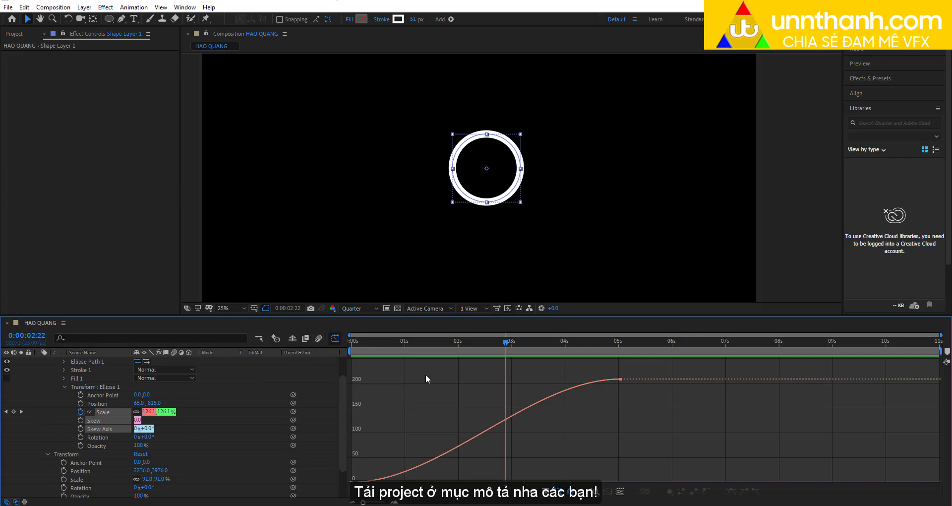
{"action": "left_click", "coordinate": [620, 379]}
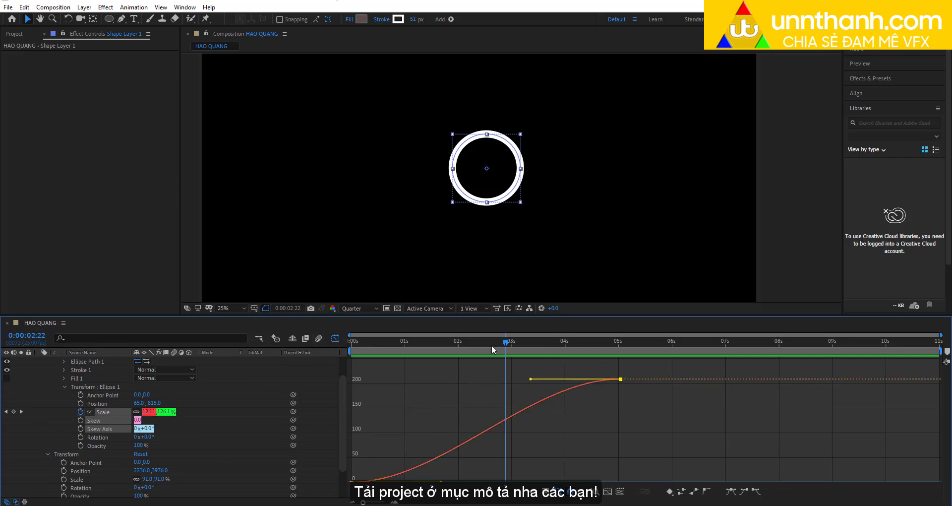
{"action": "left_click_drag", "start_coordinate": [492, 349], "coordinate": [232, 351]}
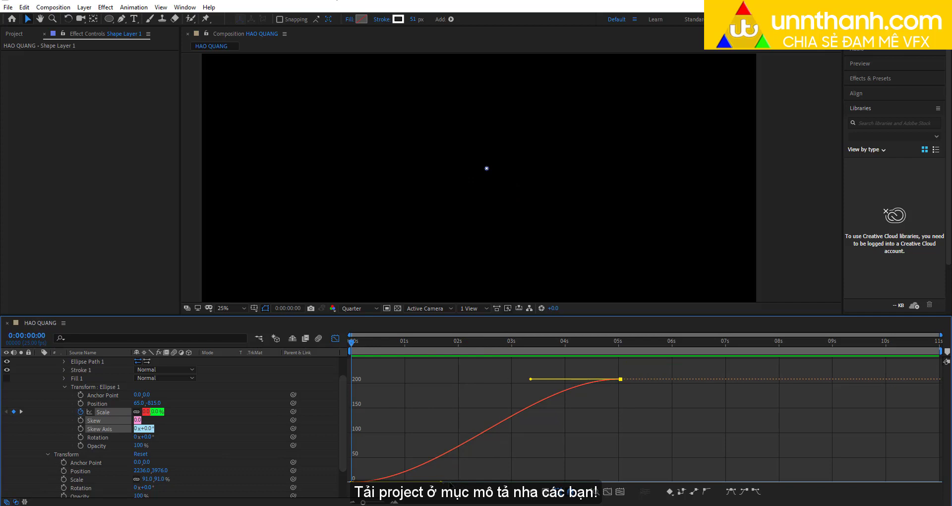
{"action": "mouse_move", "coordinate": [441, 481]}
{"action": "left_mouse_down"}
{"action": "mouse_move", "coordinate": [664, 432]}
{"action": "mouse_move", "coordinate": [691, 445]}
{"action": "left_mouse_up"}
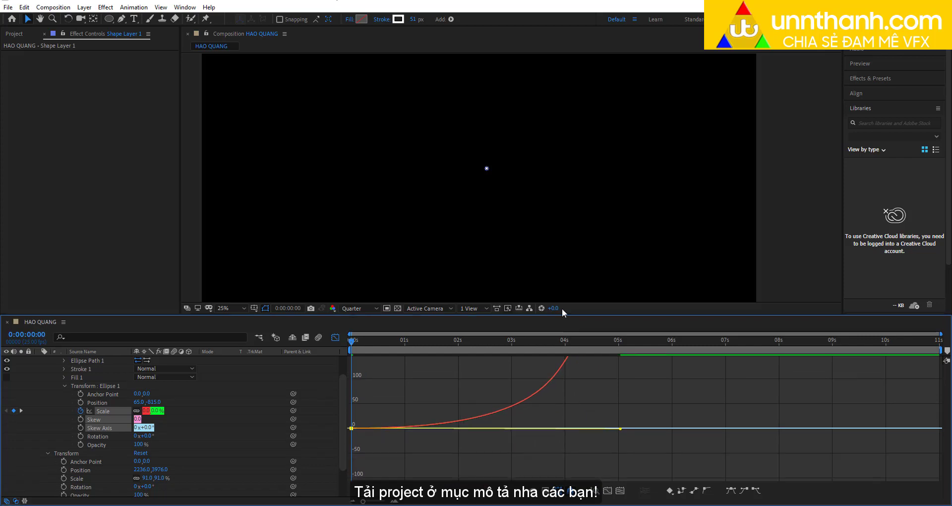
{"action": "left_click_drag", "start_coordinate": [560, 317], "coordinate": [564, 253]}
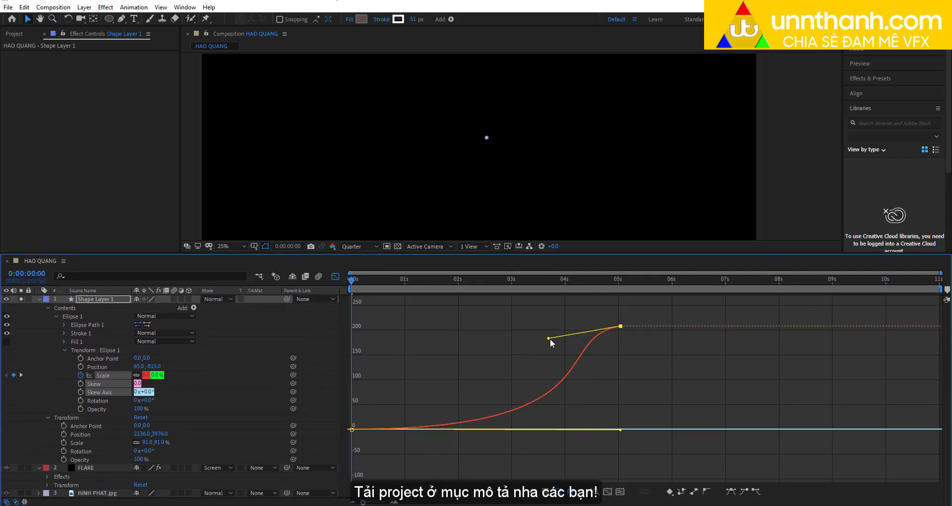
{"action": "left_click_drag", "start_coordinate": [531, 326], "coordinate": [537, 333]}
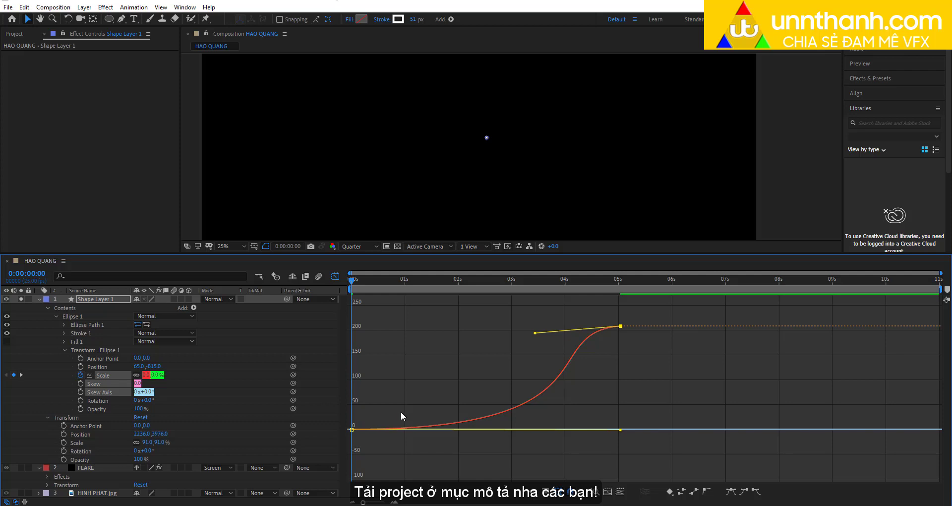
{"action": "key", "text": "F9"}
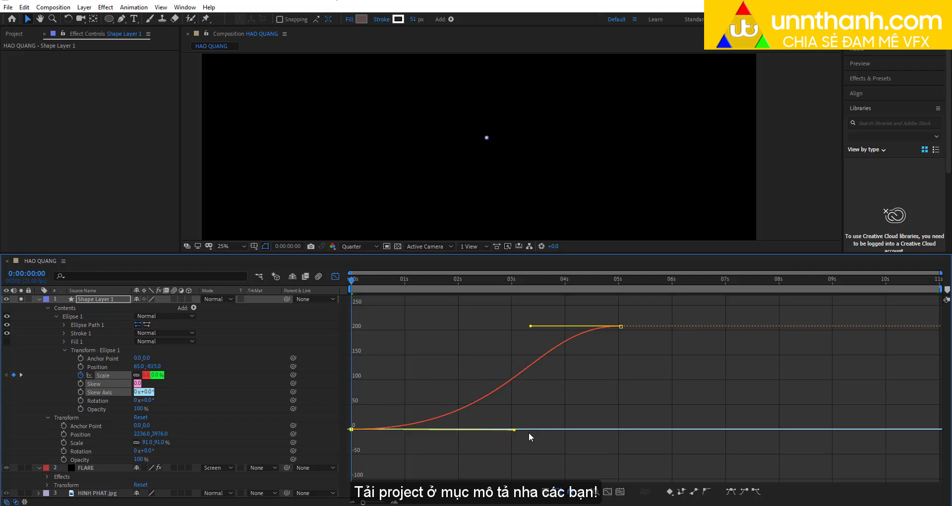
Step: Reshape the influence handles into a smooth S-curve, preview it, and return to the keyframe view
{"action": "left_click_drag", "start_coordinate": [442, 430], "coordinate": [621, 429]}
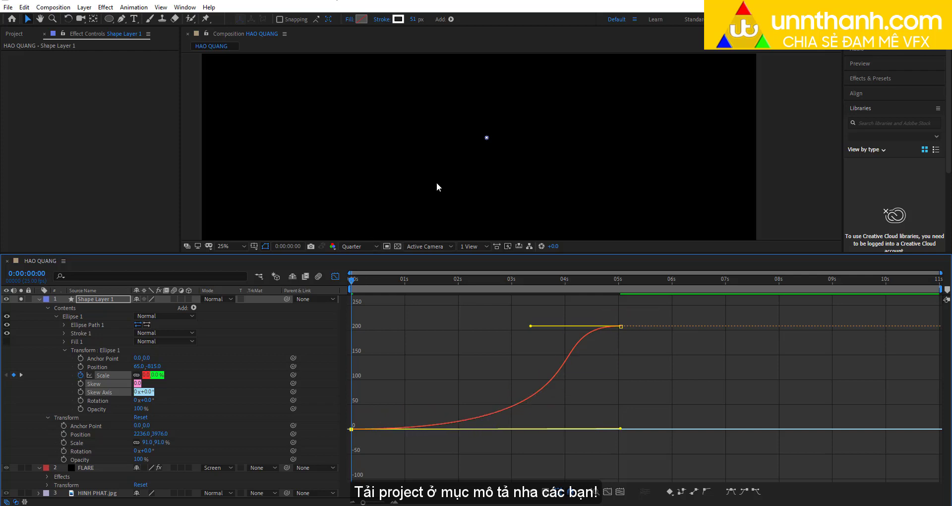
{"action": "key", "text": "space"}
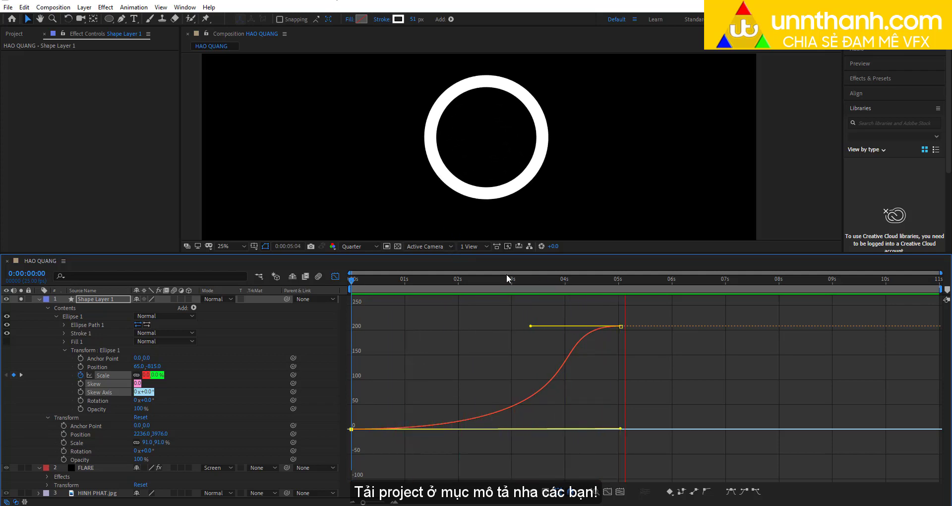
{"action": "left_click_drag", "start_coordinate": [620, 428], "coordinate": [440, 428]}
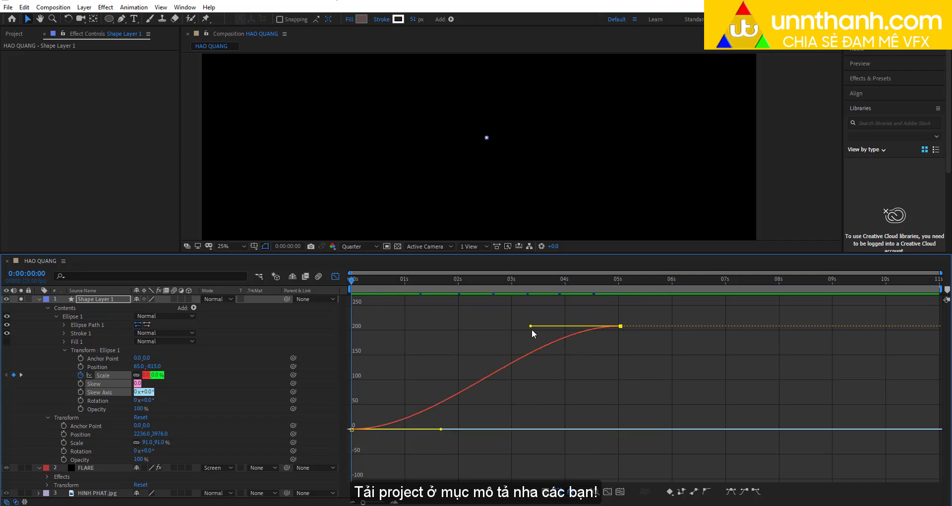
{"action": "left_click_drag", "start_coordinate": [531, 326], "coordinate": [283, 326]}
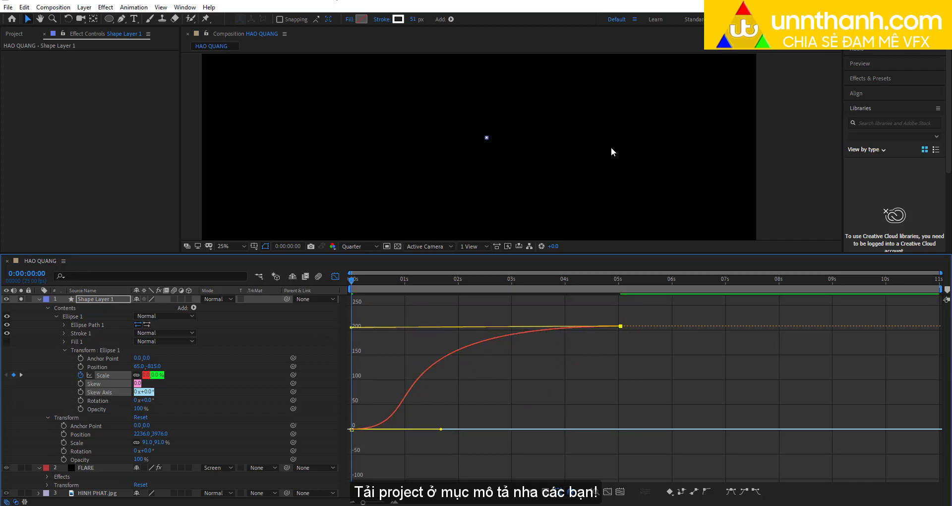
{"action": "key", "text": "space"}
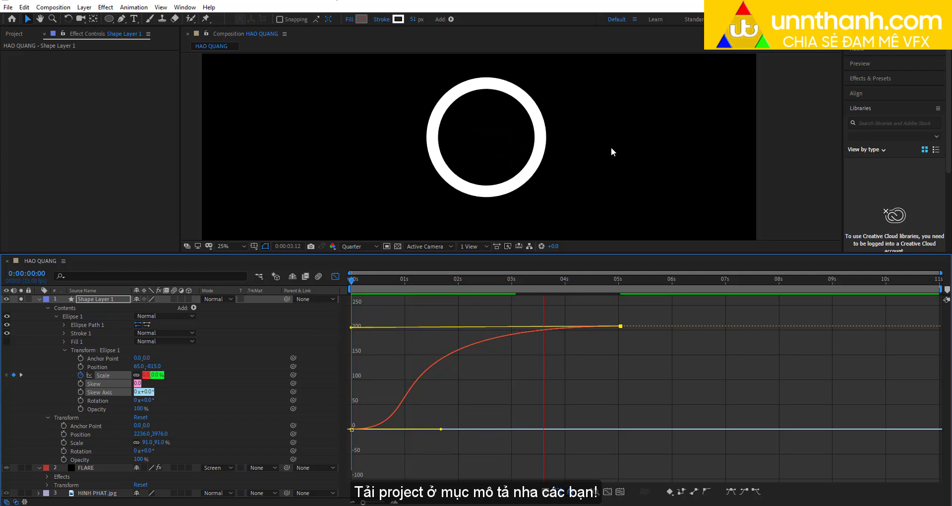
{"action": "key", "text": "space"}
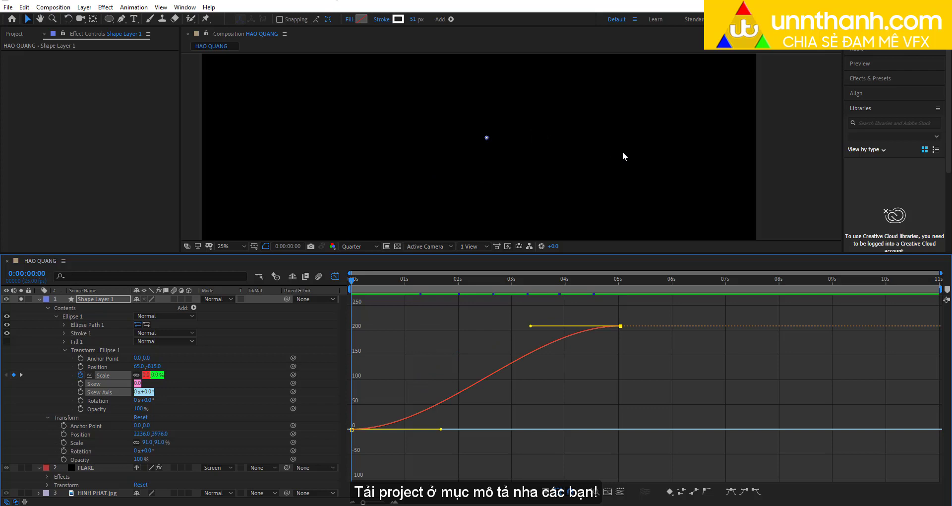
{"action": "left_click_drag", "start_coordinate": [513, 255], "coordinate": [507, 272]}
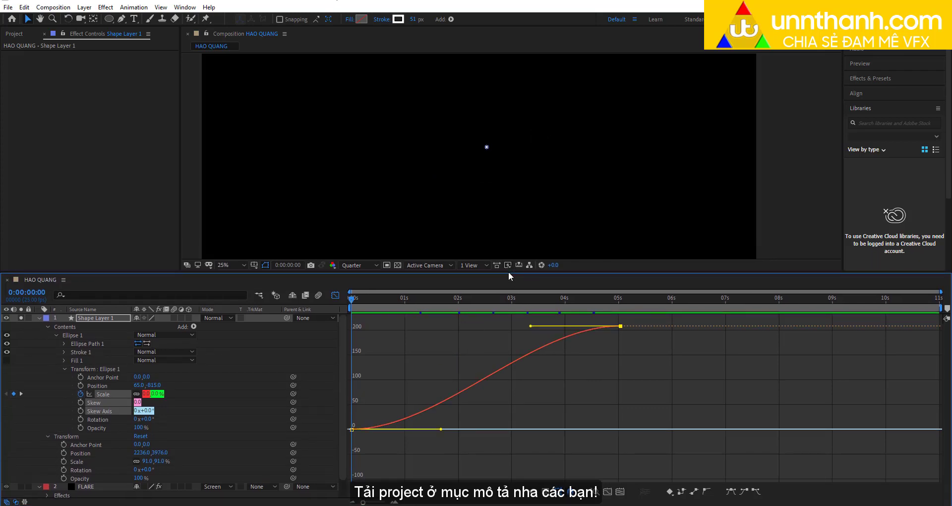
{"action": "left_click", "coordinate": [333, 295]}
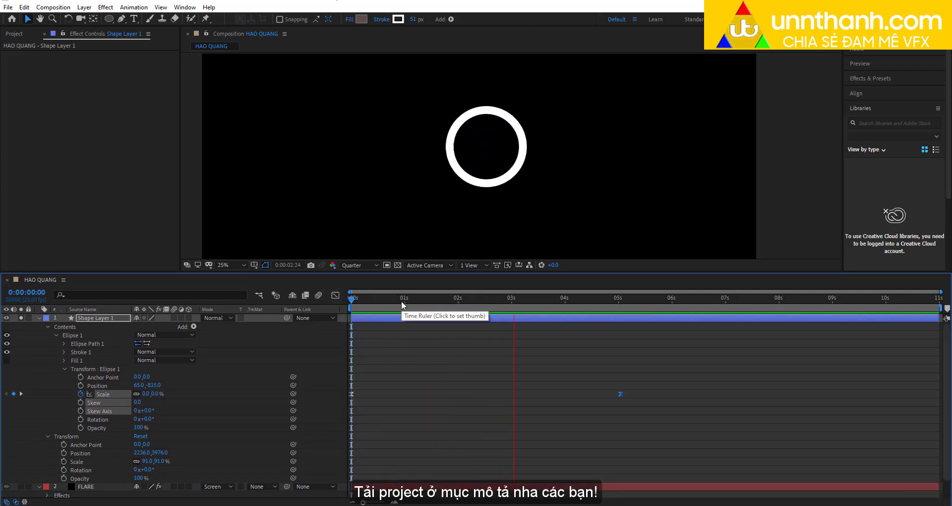
{"action": "key", "text": "space"}
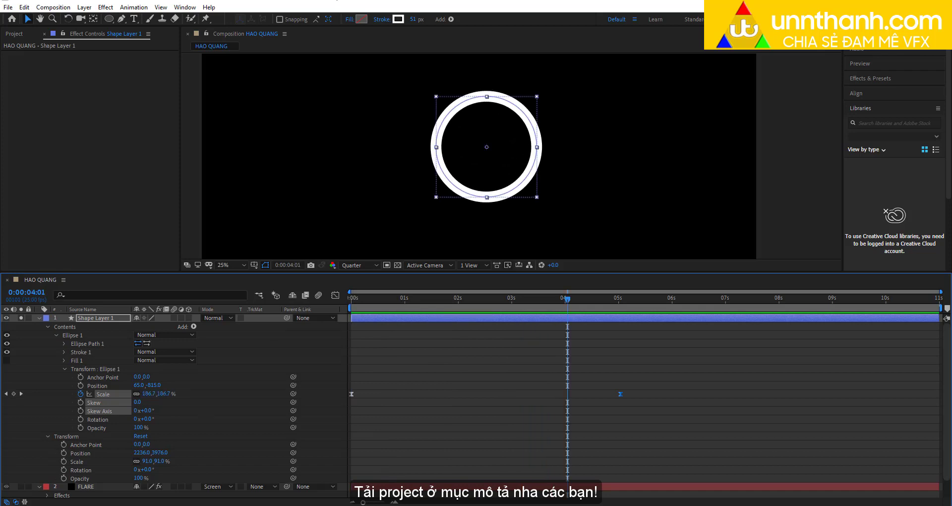
{"action": "left_click", "coordinate": [163, 476]}
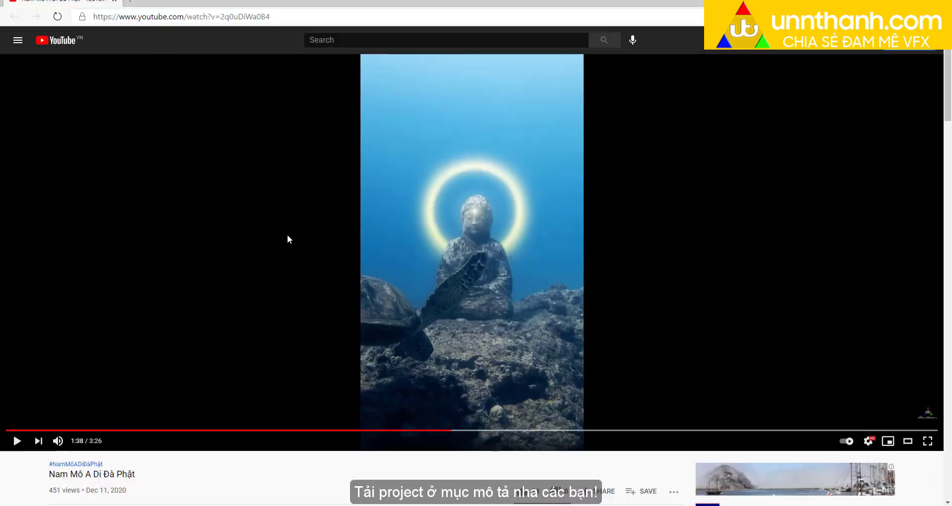
{"action": "left_click", "coordinate": [396, 335]}
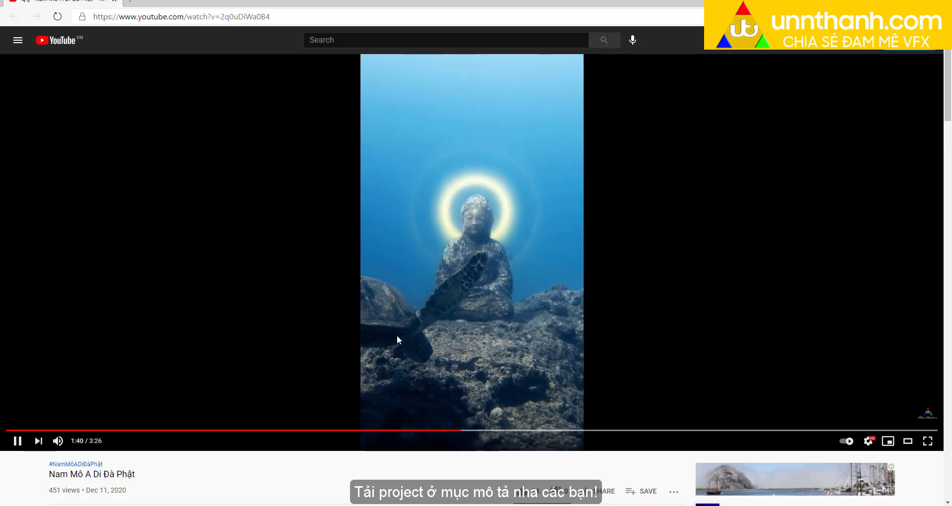
{"action": "left_click", "coordinate": [396, 335]}
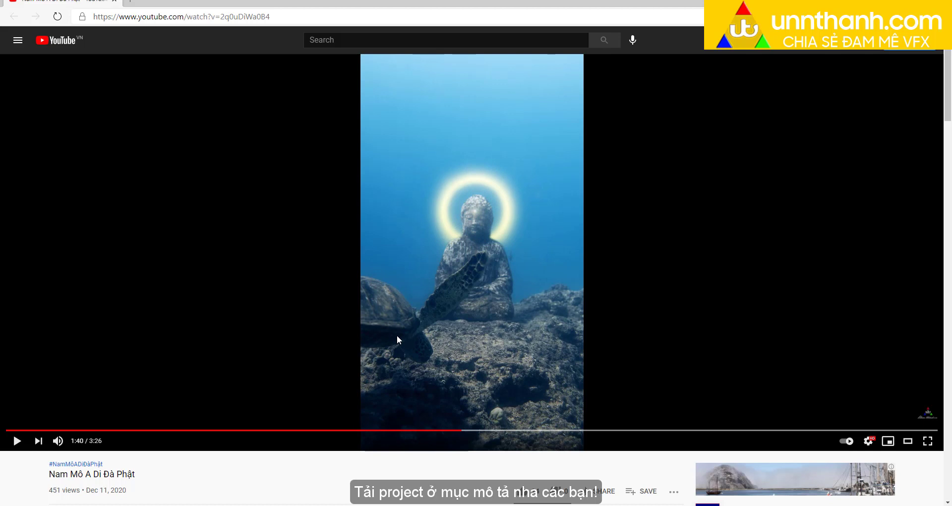
{"action": "left_click", "coordinate": [396, 334]}
{"action": "left_click", "coordinate": [397, 335]}
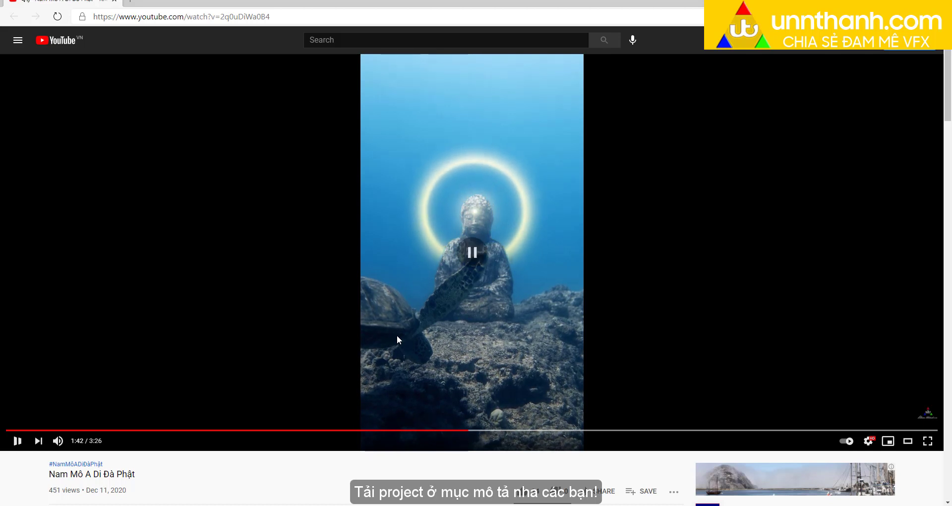
{"action": "left_click", "coordinate": [397, 335]}
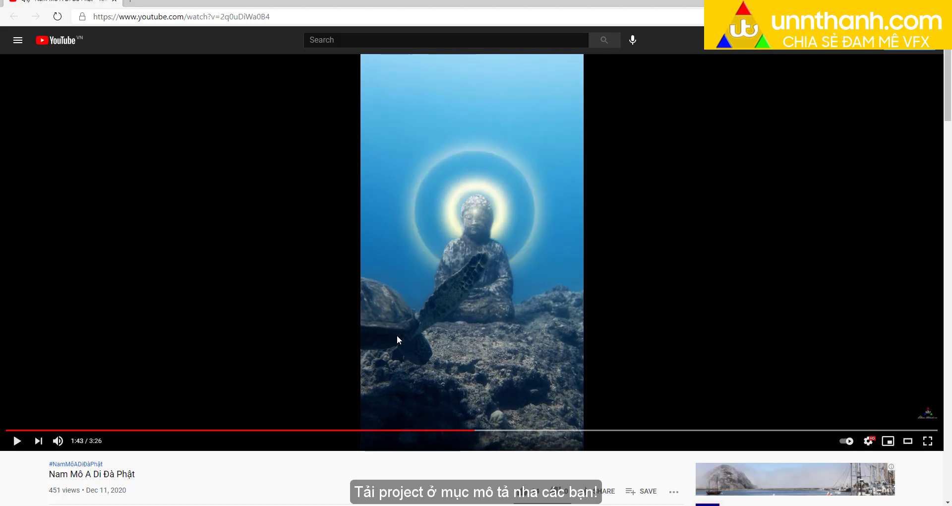
{"action": "left_click", "coordinate": [397, 334]}
{"action": "key", "text": "alt+Tab"}
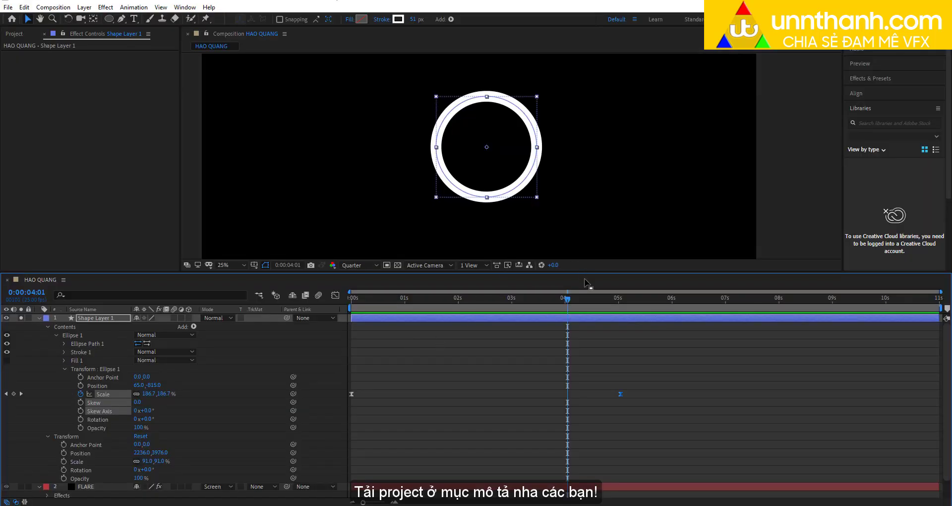
Step: Compare the ring's growth around 3 s with the paused reference video, then scrub Stroke Width to 52 px
{"action": "left_click_drag", "start_coordinate": [567, 298], "coordinate": [641, 299]}
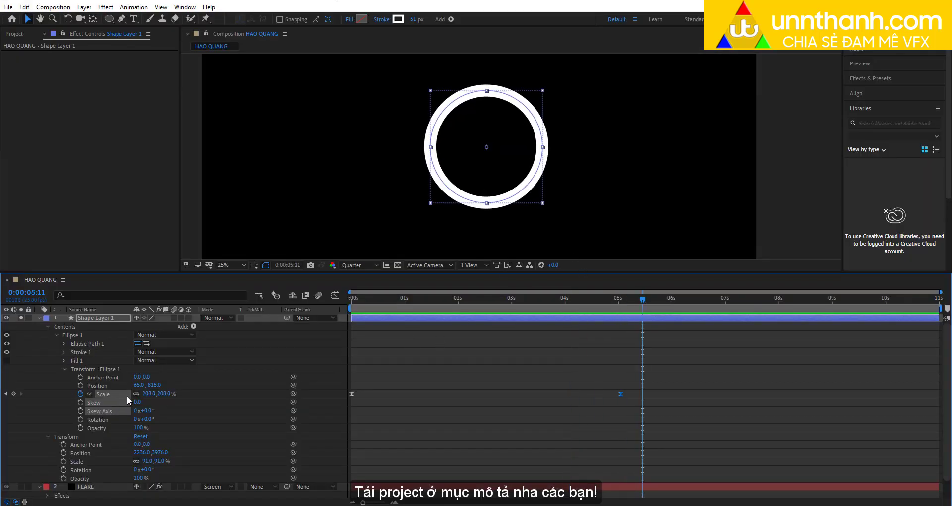
{"action": "left_click_drag", "start_coordinate": [149, 393], "coordinate": [142, 393]}
{"action": "key", "text": "ctrl+z"}
{"action": "left_click_drag", "start_coordinate": [615, 297], "coordinate": [500, 297]}
{"action": "key", "text": "alt+Tab"}
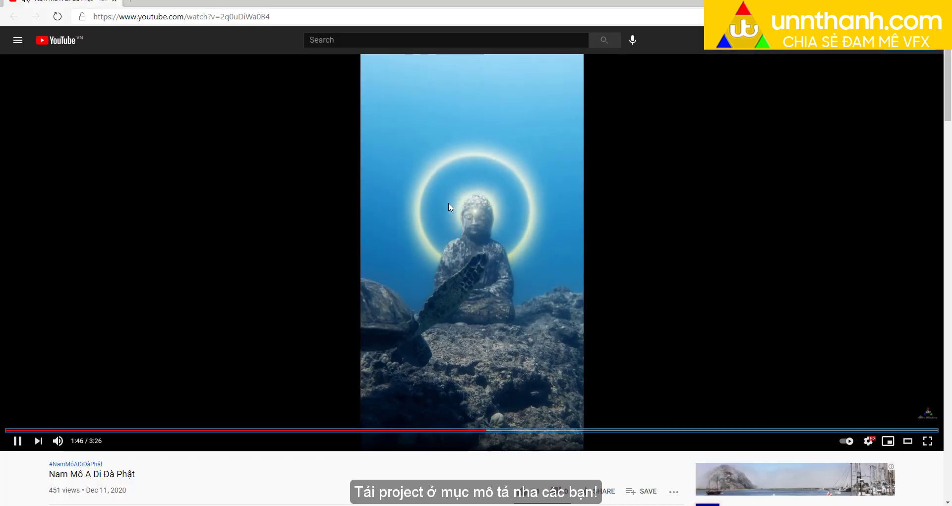
{"action": "left_click", "coordinate": [529, 172]}
{"action": "key", "text": "alt+Tab"}
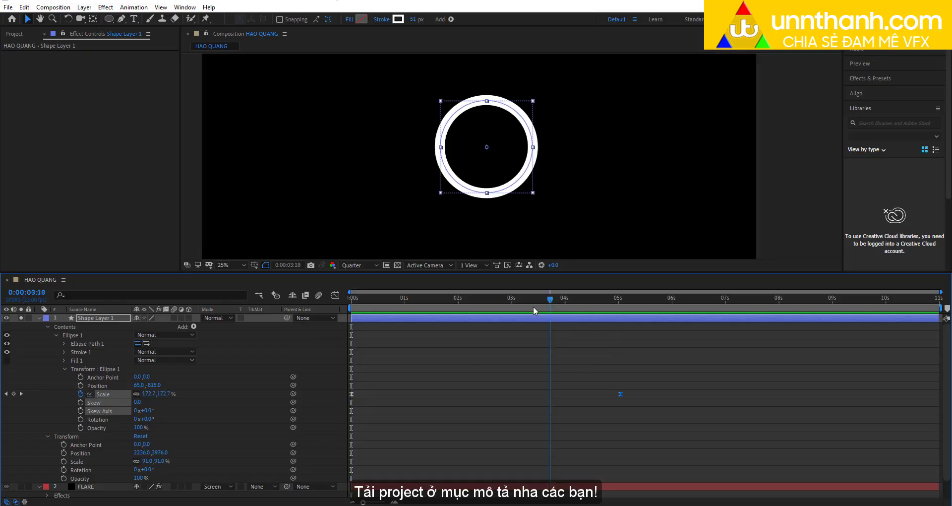
{"action": "left_click_drag", "start_coordinate": [534, 310], "coordinate": [599, 323]}
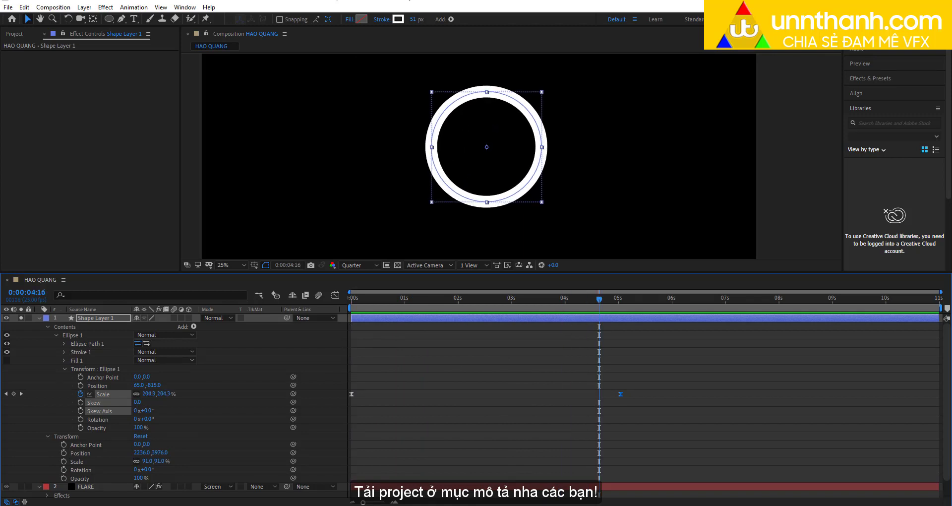
{"action": "left_click_drag", "start_coordinate": [414, 22], "coordinate": [417, 22]}
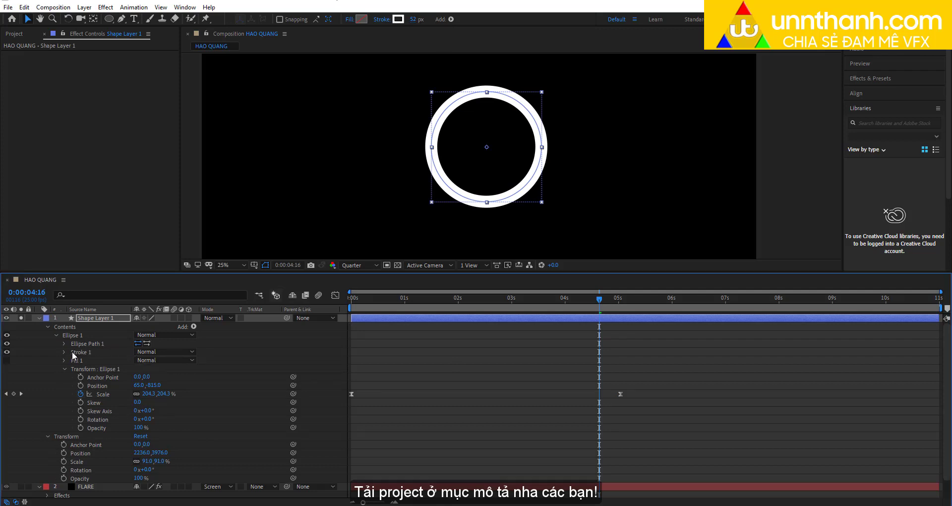
Step: Expand Stroke 1 and set the ring's stroke colour to cream FFFEC5
{"action": "double_click", "coordinate": [8, 352]}
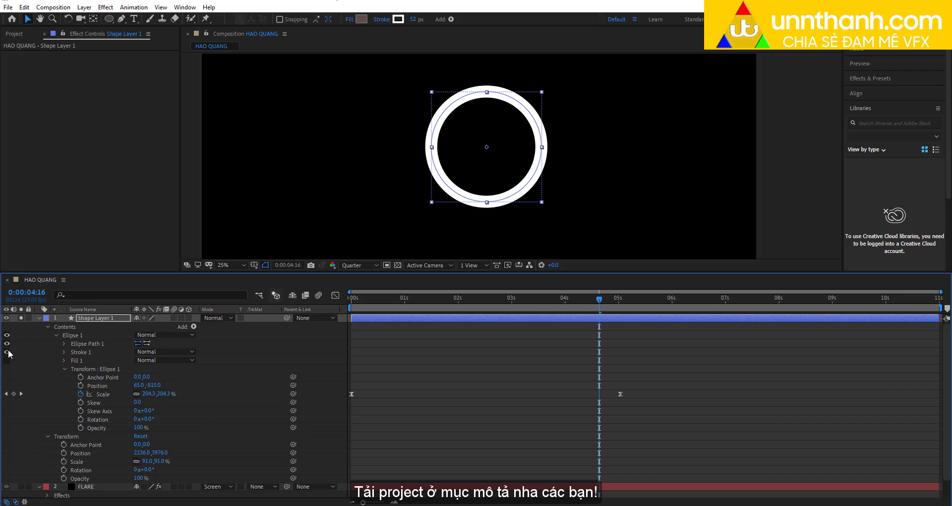
{"action": "left_click", "coordinate": [75, 353]}
{"action": "left_click", "coordinate": [65, 352]}
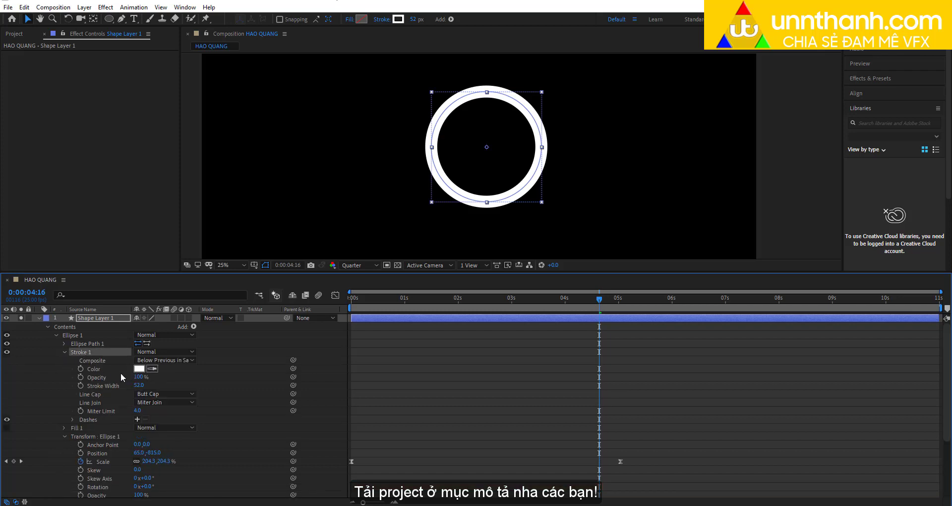
{"action": "left_click", "coordinate": [139, 368]}
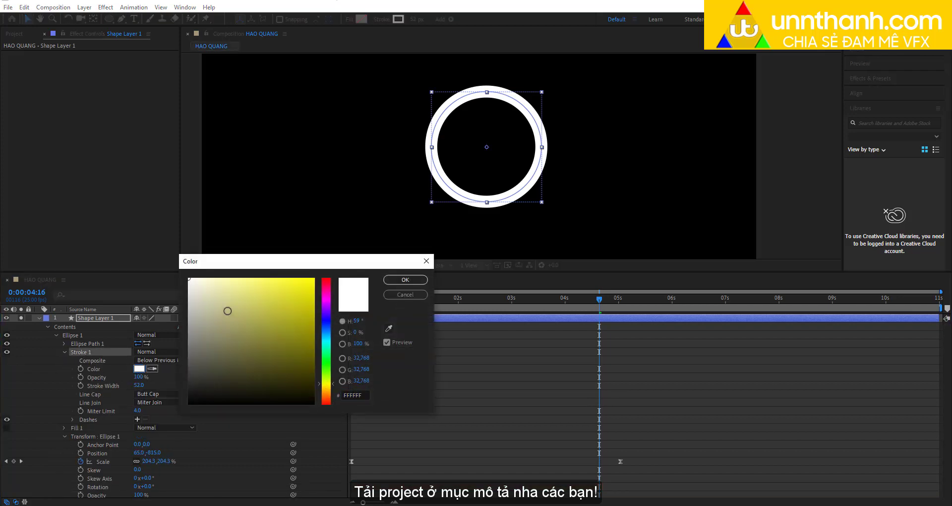
{"action": "left_click", "coordinate": [217, 278]}
{"action": "left_click", "coordinate": [405, 279]}
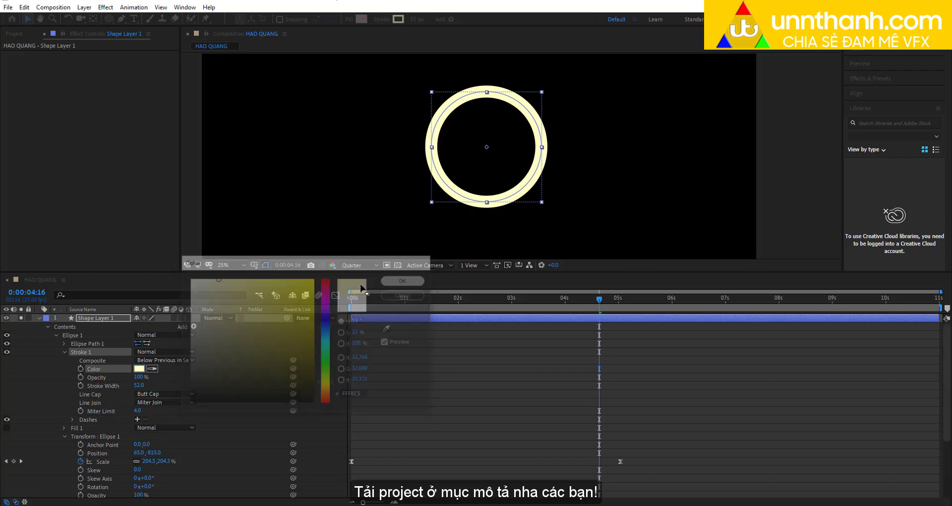
{"action": "left_click", "coordinate": [152, 377]}
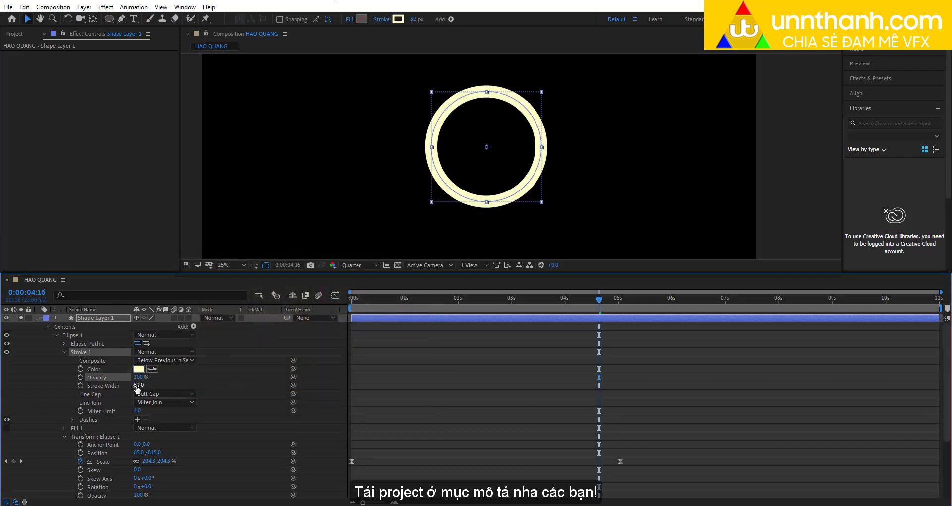
{"action": "left_click_drag", "start_coordinate": [138, 385], "coordinate": [134, 382]}
{"action": "key", "text": "ctrl+z"}
Step: Keyframe Stroke Width from 52 at 3 s to 0 at 5 s and preview the ring
{"action": "left_click_drag", "start_coordinate": [598, 294], "coordinate": [511, 297]}
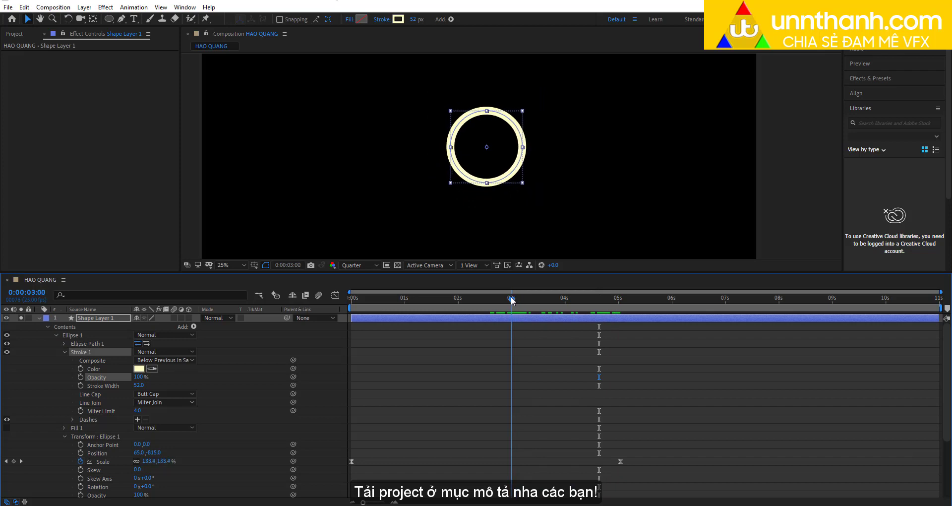
{"action": "left_click", "coordinate": [80, 385]}
{"action": "left_click", "coordinate": [620, 298]}
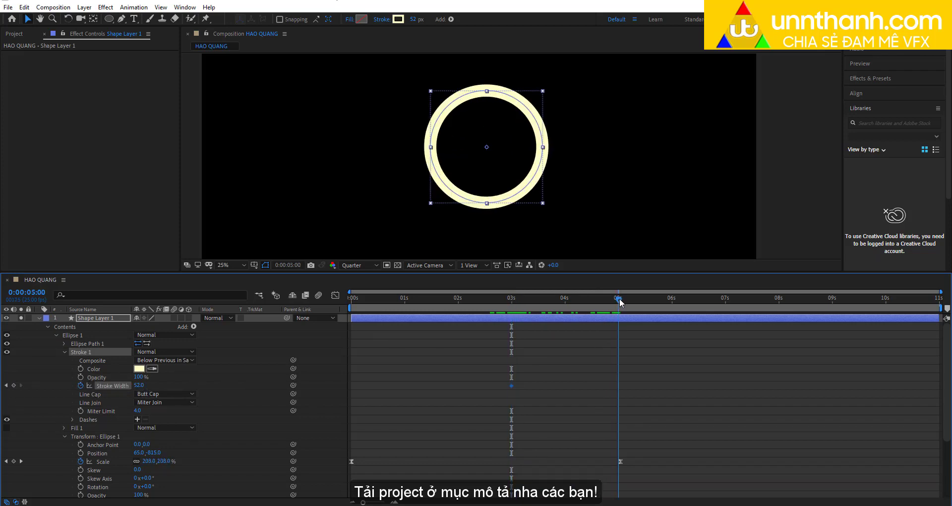
{"action": "left_click", "coordinate": [141, 384]}
{"action": "type", "text": "0"}
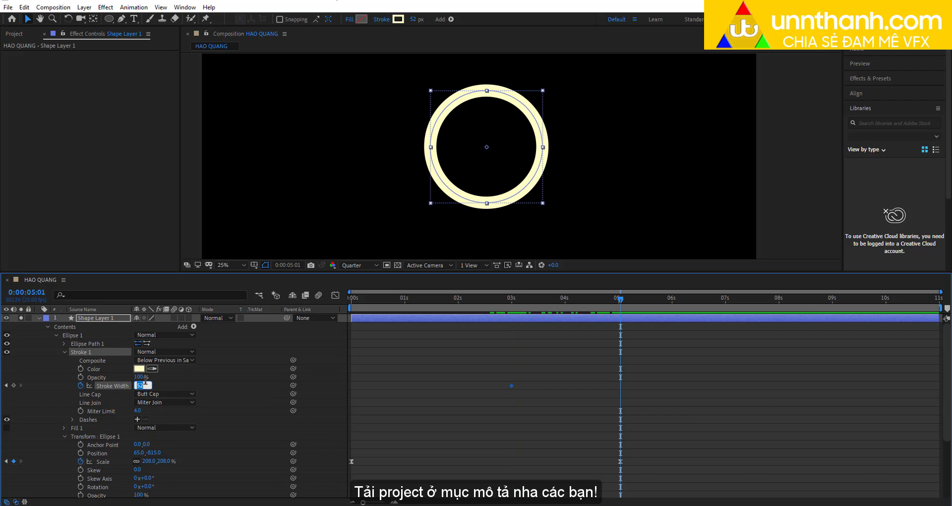
{"action": "key", "text": "Return"}
{"action": "key", "text": "space"}
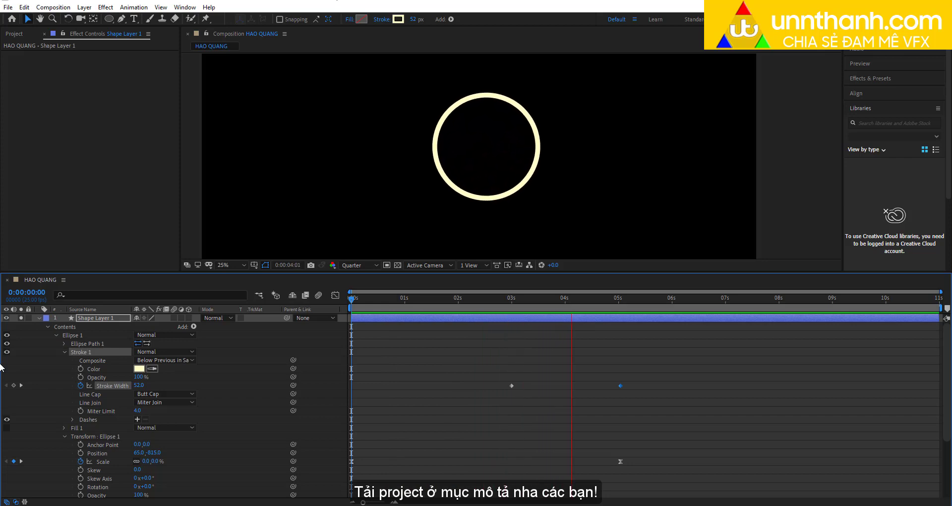
{"action": "key", "text": "space"}
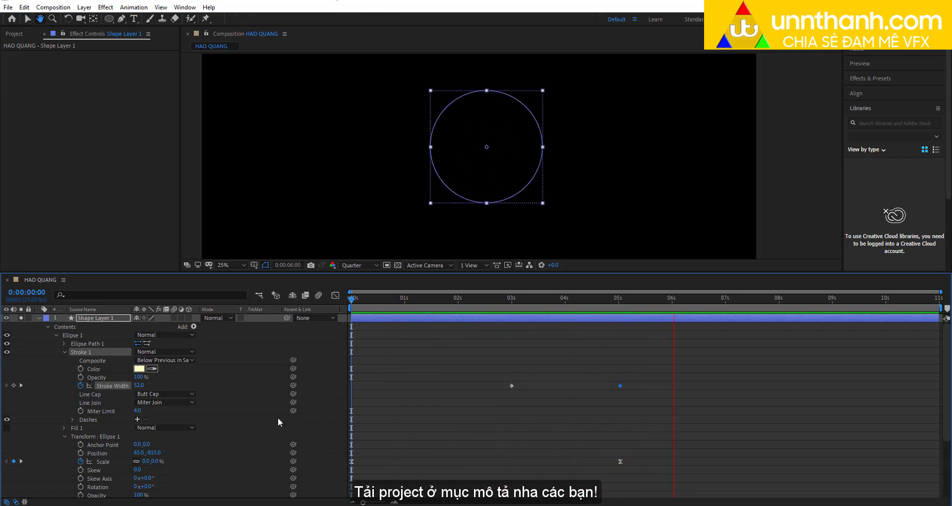
{"action": "left_click_drag", "start_coordinate": [476, 365], "coordinate": [648, 399]}
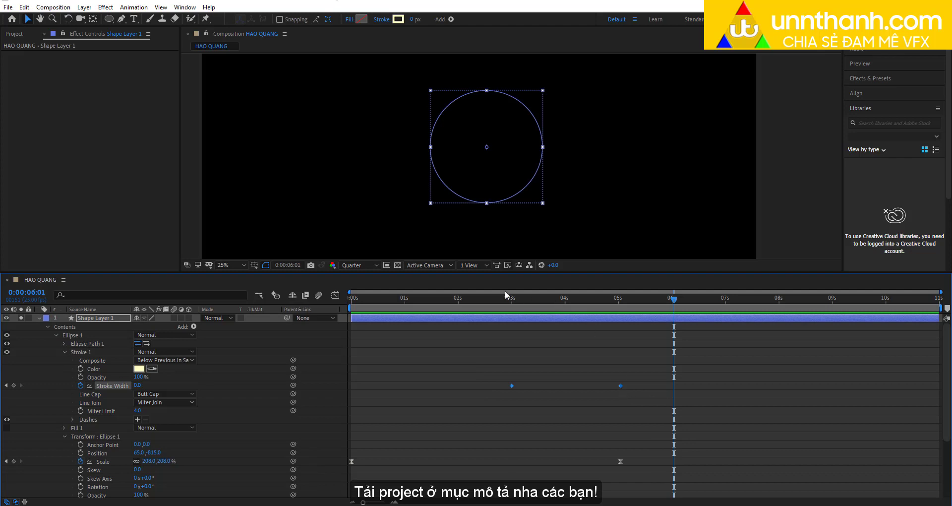
Step: Apply Keyframe Assistant > Easy Ease to both Stroke Width keyframes and return to the start
{"action": "right_click", "coordinate": [619, 385]}
{"action": "mouse_move", "coordinate": [694, 377]}
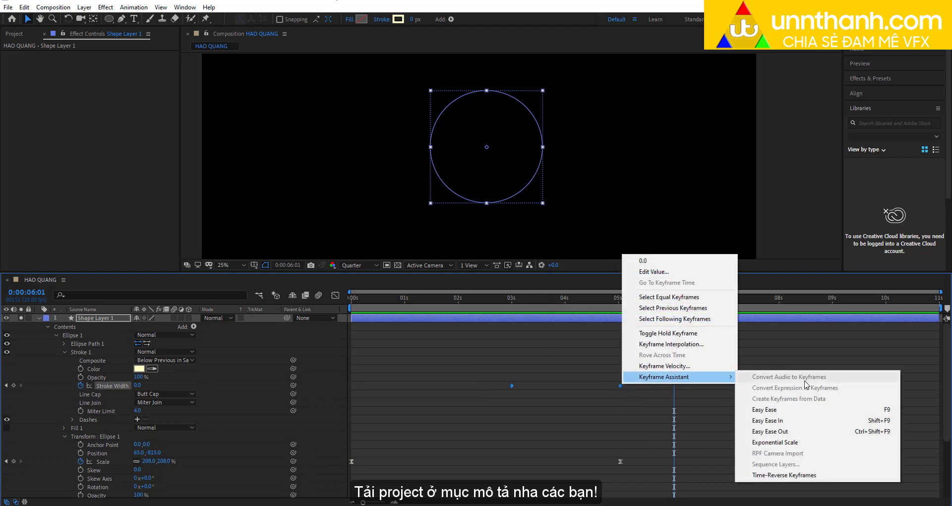
{"action": "left_click", "coordinate": [808, 414]}
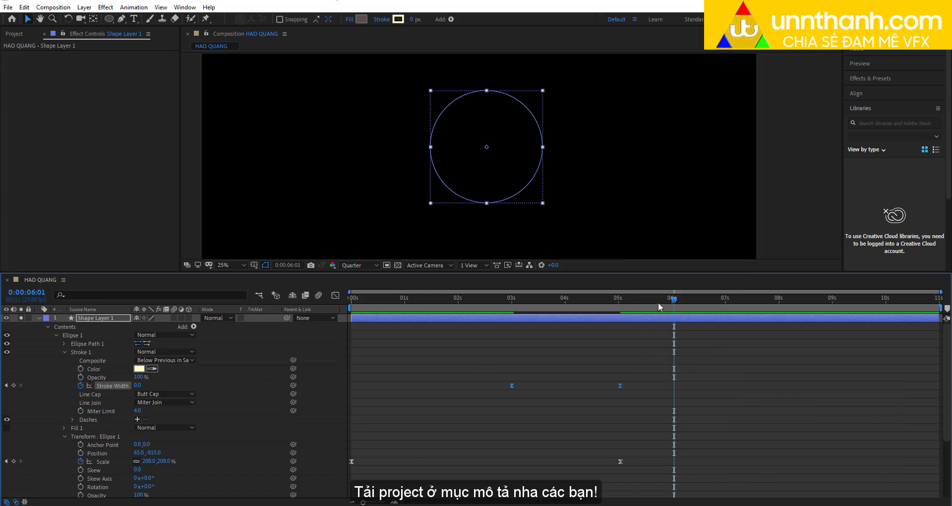
{"action": "left_click_drag", "start_coordinate": [658, 302], "coordinate": [252, 303]}
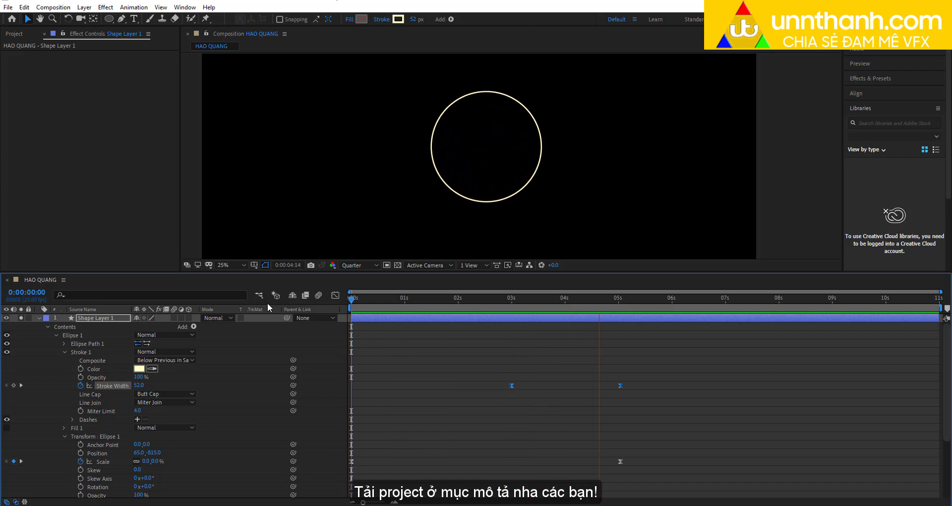
Step: Unsolo Shape Layer 1 and preview the cream ring growing over the underwater statue
{"action": "left_click", "coordinate": [436, 304]}
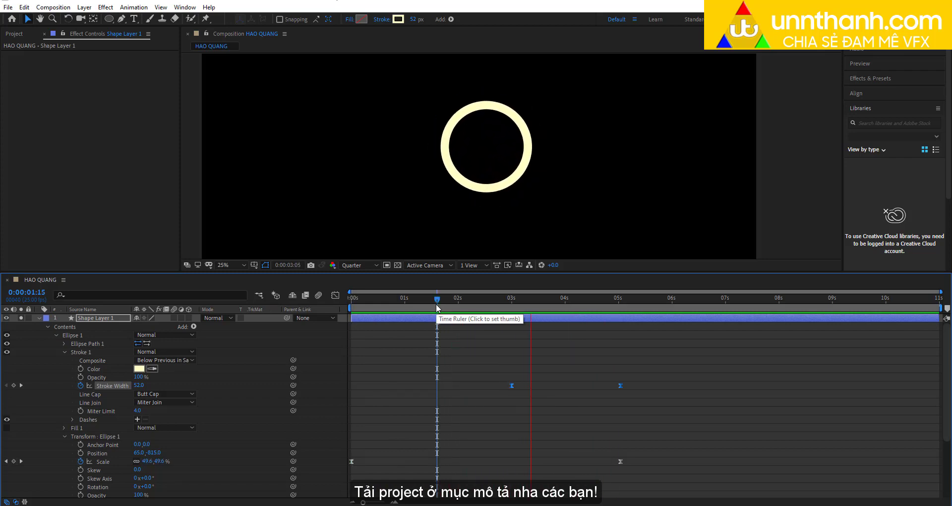
{"action": "key", "text": "space"}
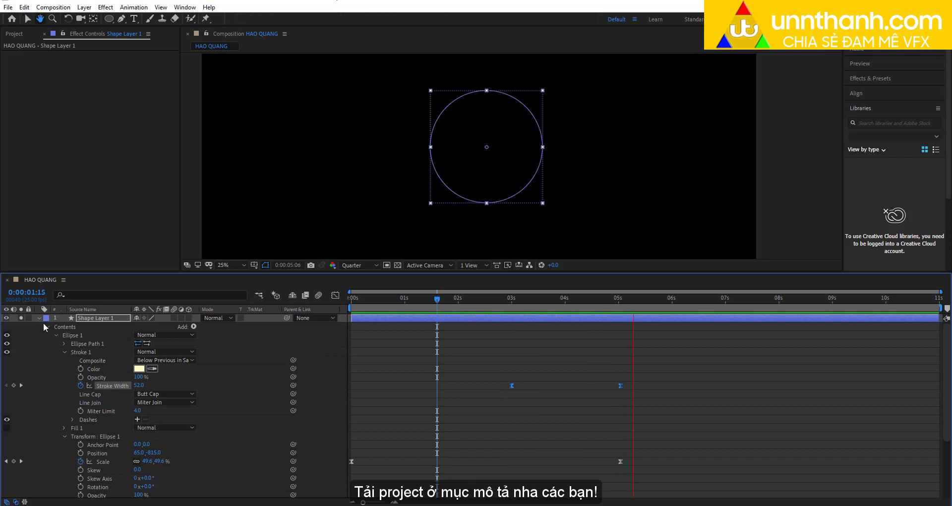
{"action": "left_click", "coordinate": [39, 317]}
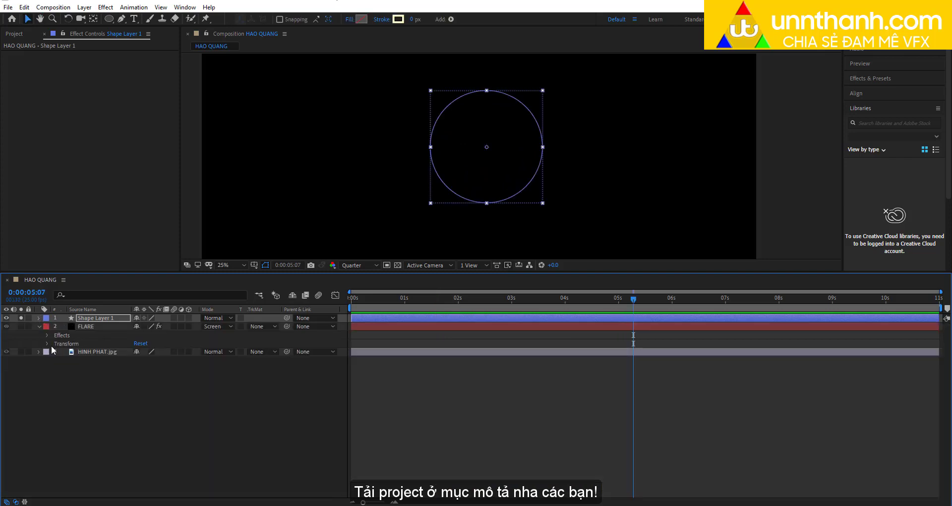
{"action": "left_click", "coordinate": [20, 317]}
{"action": "key", "text": "space"}
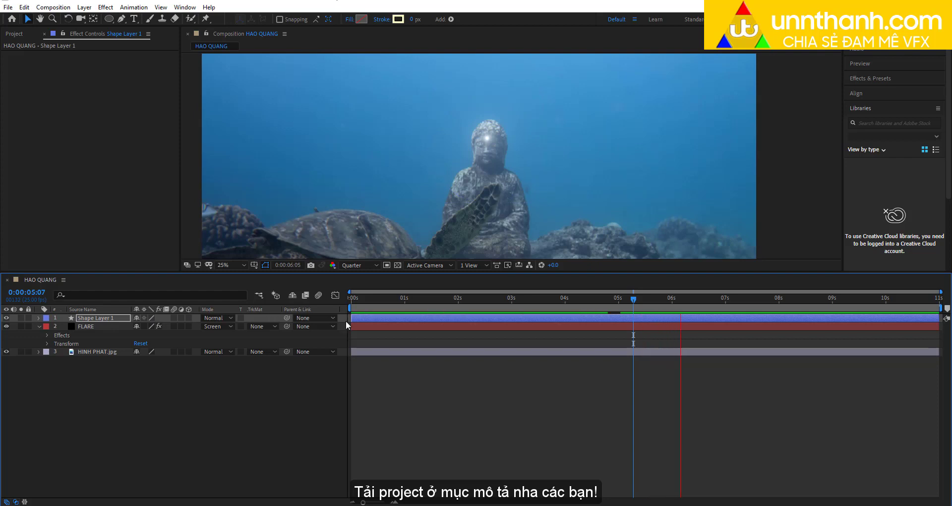
{"action": "left_click", "coordinate": [443, 308]}
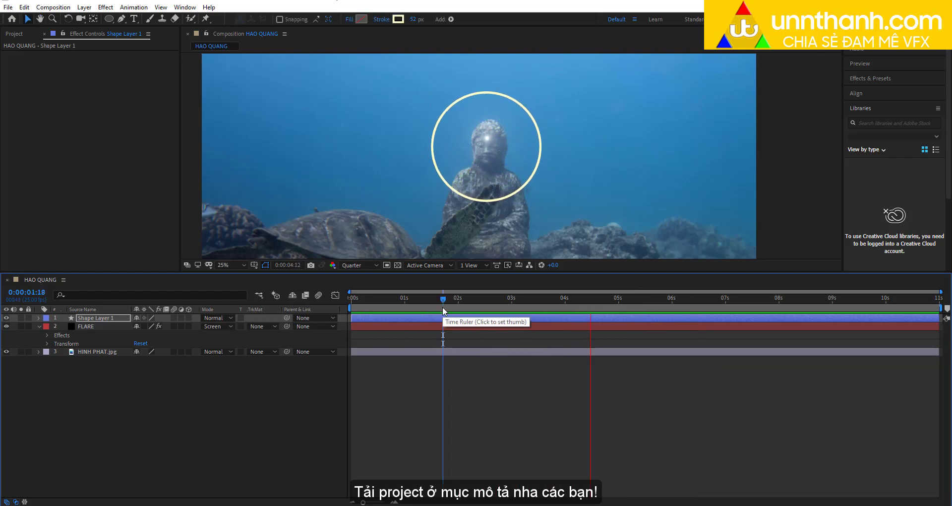
{"action": "mouse_move", "coordinate": [520, 296]}
{"action": "left_mouse_down"}
{"action": "mouse_move", "coordinate": [388, 311]}
{"action": "mouse_move", "coordinate": [426, 305]}
{"action": "left_mouse_up"}
{"action": "key", "text": "space"}
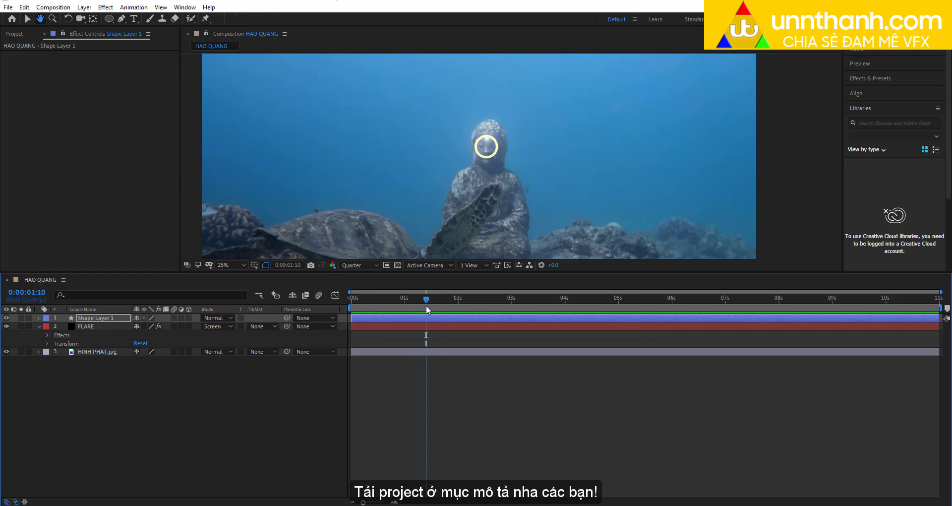
{"action": "key", "text": "space"}
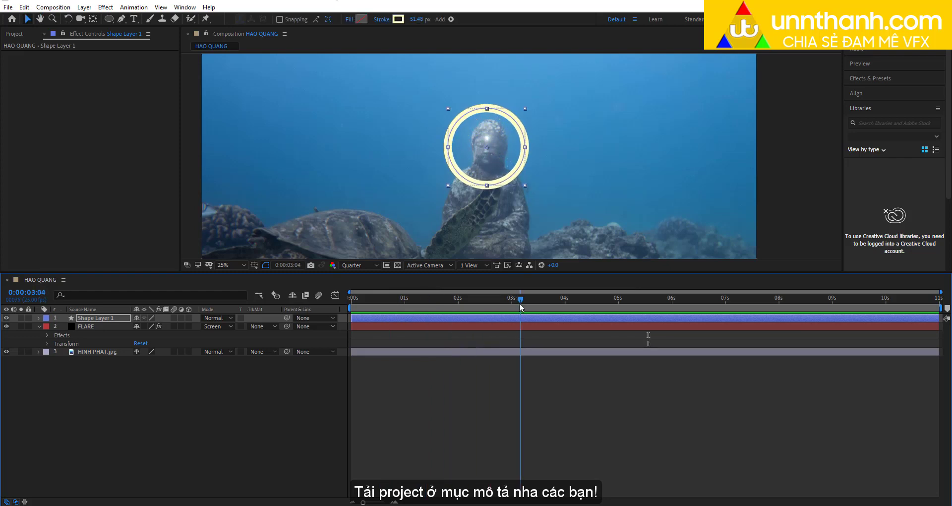
Step: Nudge the ring up to centre on the Buddha's head, checking frames around 3 s
{"action": "scroll", "coordinate": [524, 117], "scroll_direction": "up", "scroll_amount": 2}
{"action": "left_click_drag", "start_coordinate": [456, 205], "coordinate": [455, 204]}
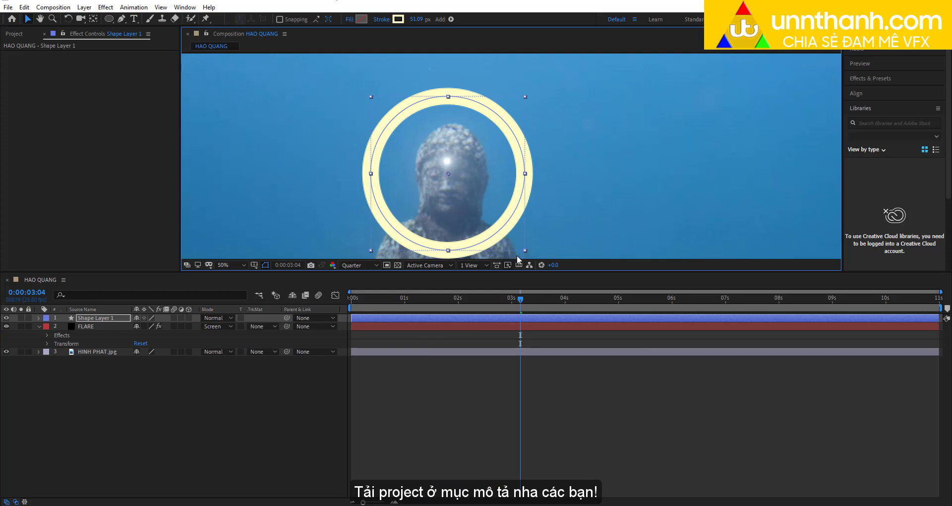
{"action": "left_click_drag", "start_coordinate": [559, 271], "coordinate": [564, 275]}
{"action": "left_click_drag", "start_coordinate": [587, 271], "coordinate": [590, 321]}
{"action": "scroll", "coordinate": [478, 302], "scroll_direction": "down", "scroll_amount": 1}
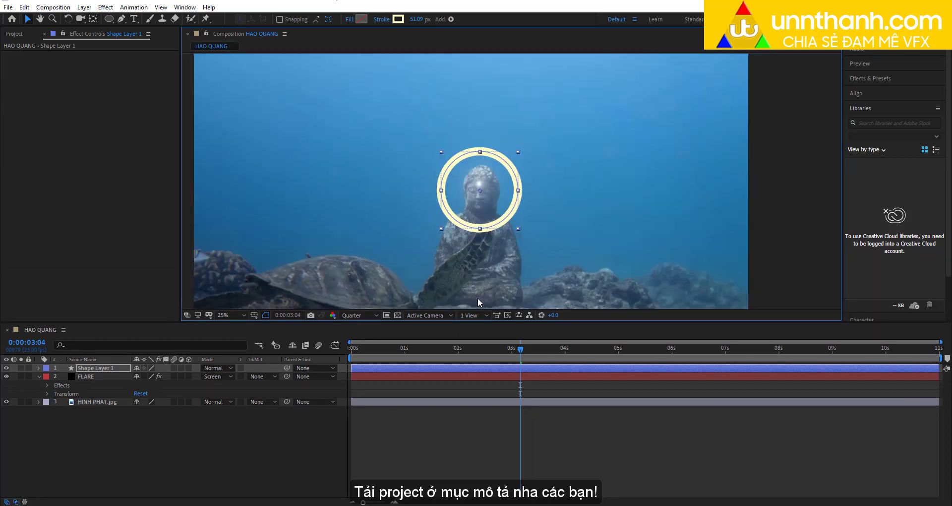
{"action": "mouse_move", "coordinate": [517, 350]}
{"action": "left_mouse_down"}
{"action": "mouse_move", "coordinate": [492, 349]}
{"action": "mouse_move", "coordinate": [511, 349]}
{"action": "left_mouse_up"}
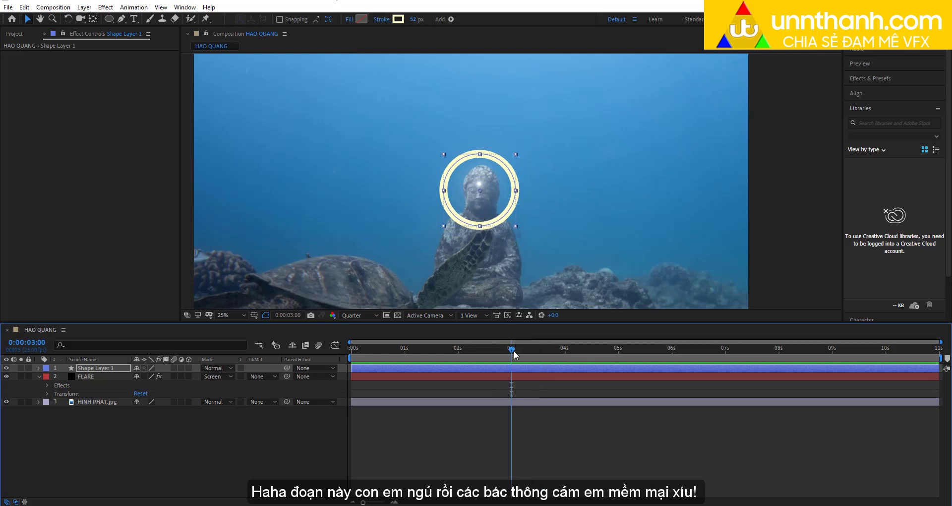
{"action": "left_click_drag", "start_coordinate": [514, 353], "coordinate": [533, 350]}
Step: Duplicate HINH PHAT.jpg, rename the copy MASK, and move it to the top of the stack
{"action": "left_click", "coordinate": [90, 402]}
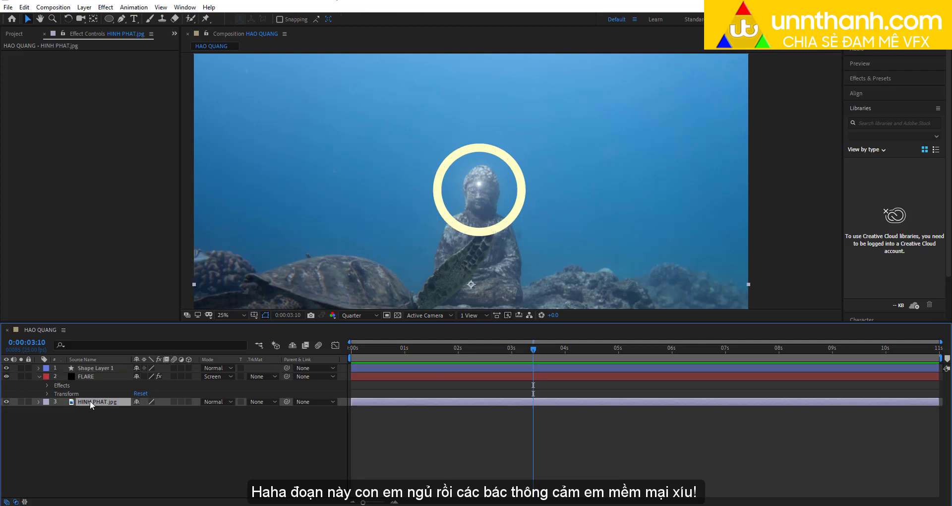
{"action": "key", "text": "ctrl+d"}
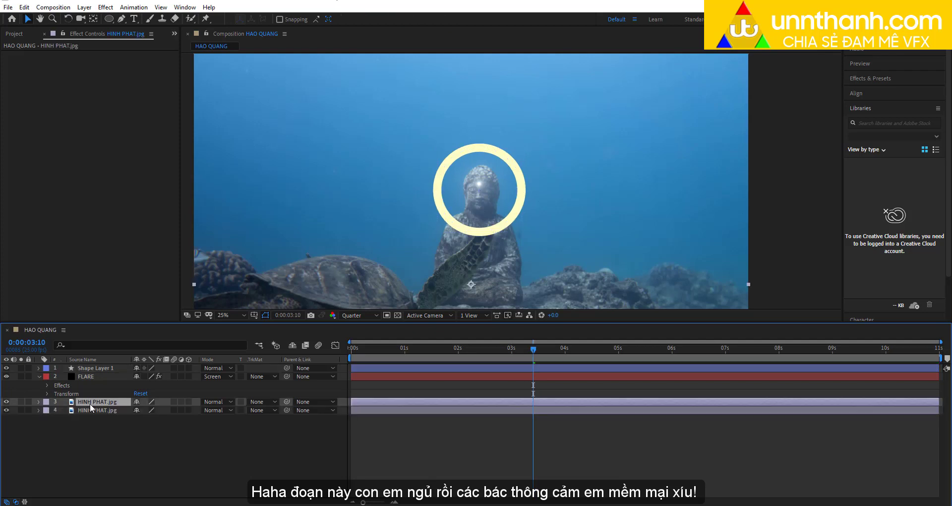
{"action": "right_click", "coordinate": [90, 403]}
{"action": "left_click", "coordinate": [124, 397]}
{"action": "type", "text": "MÀ"}
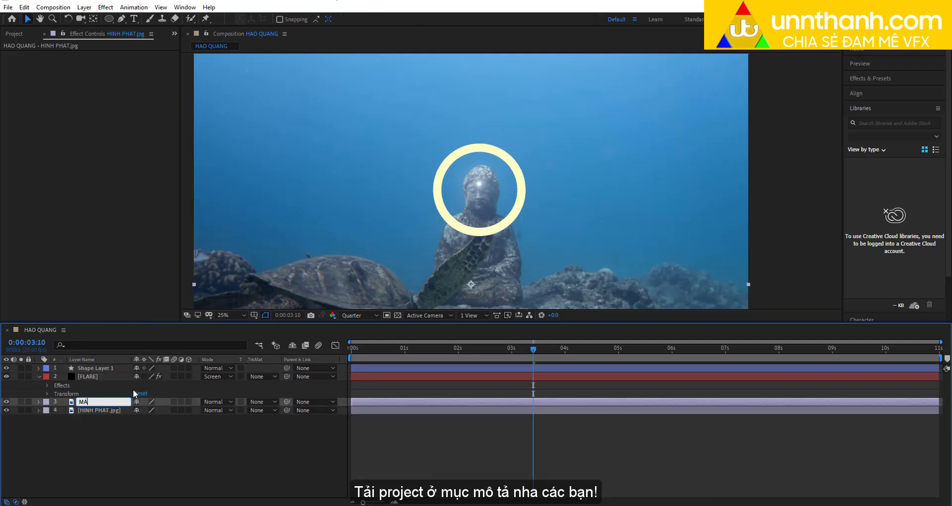
{"action": "key", "text": "Return"}
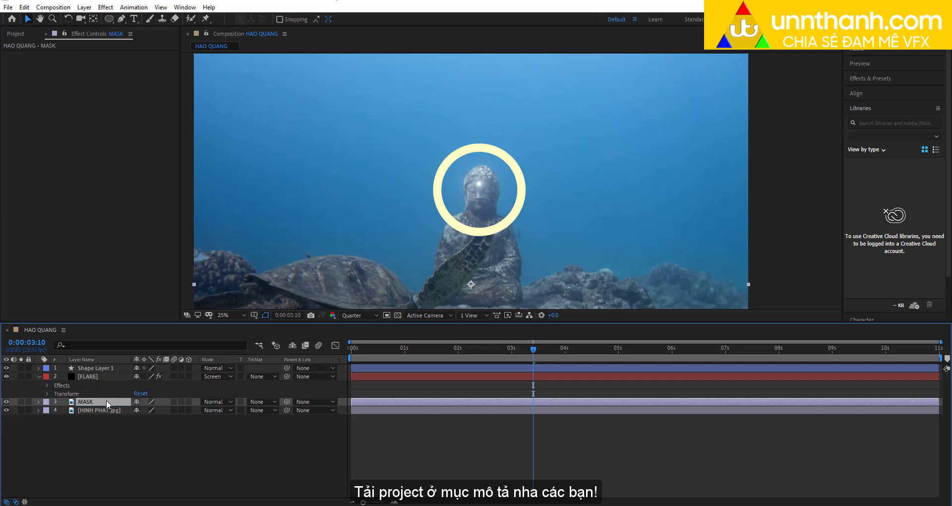
{"action": "left_click_drag", "start_coordinate": [106, 399], "coordinate": [114, 365]}
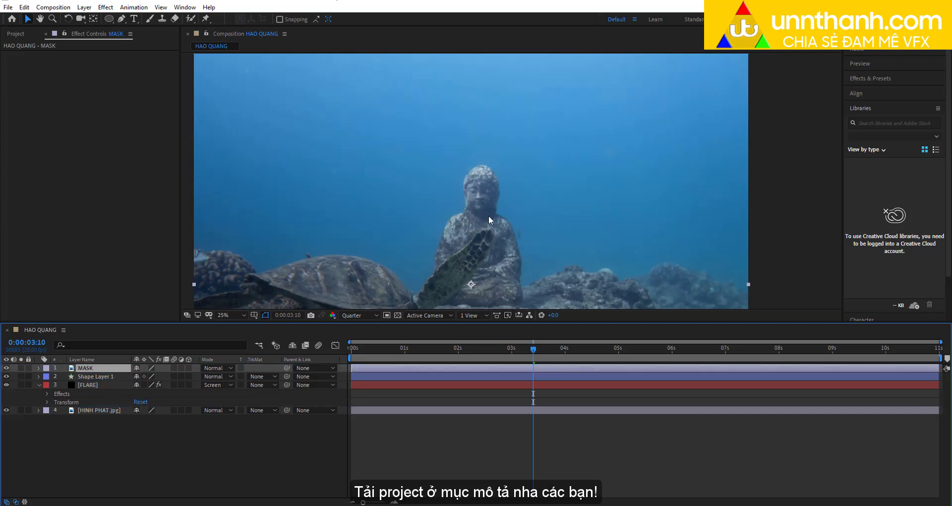
{"action": "scroll", "coordinate": [414, 223], "scroll_direction": "up", "scroll_amount": 2}
Step: Select the Pen tool, solo the MASK layer, and set preview resolution to Full
{"action": "left_click", "coordinate": [122, 20]}
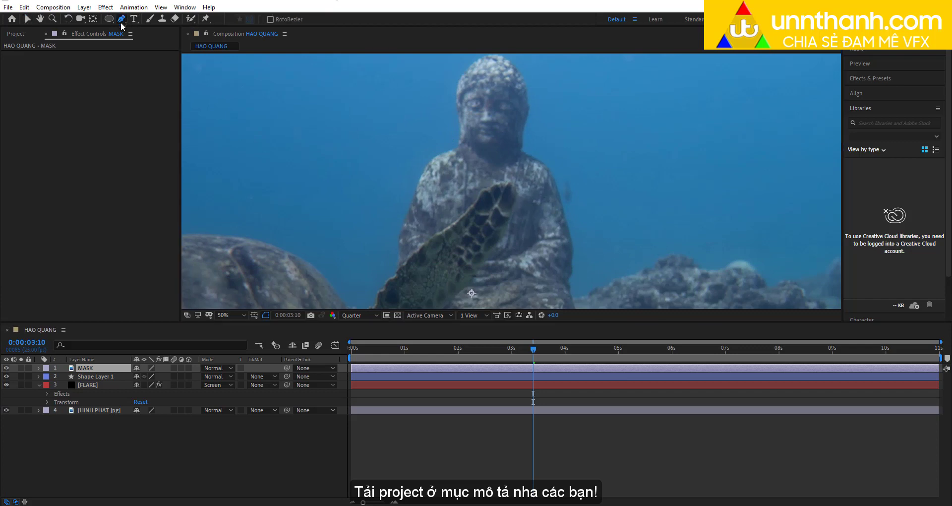
{"action": "scroll", "coordinate": [434, 230], "scroll_direction": "up", "scroll_amount": 2}
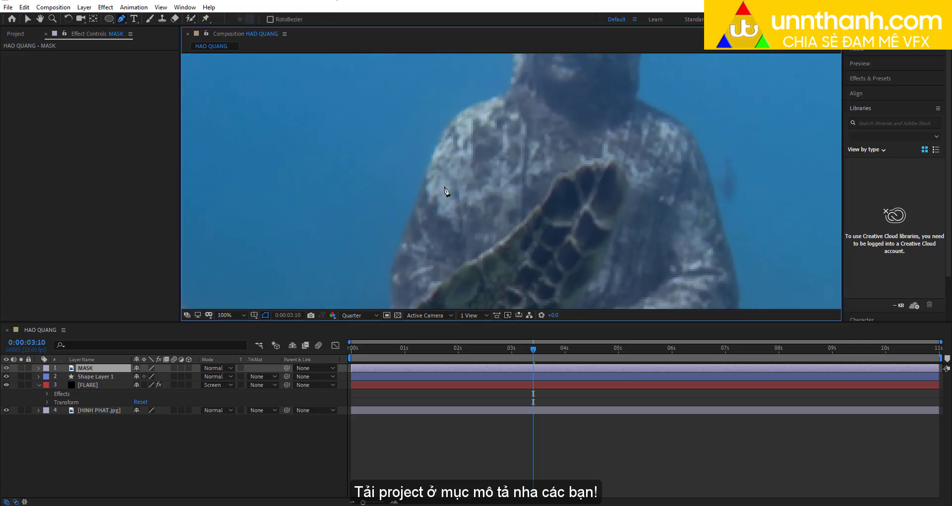
{"action": "left_click", "coordinate": [21, 368]}
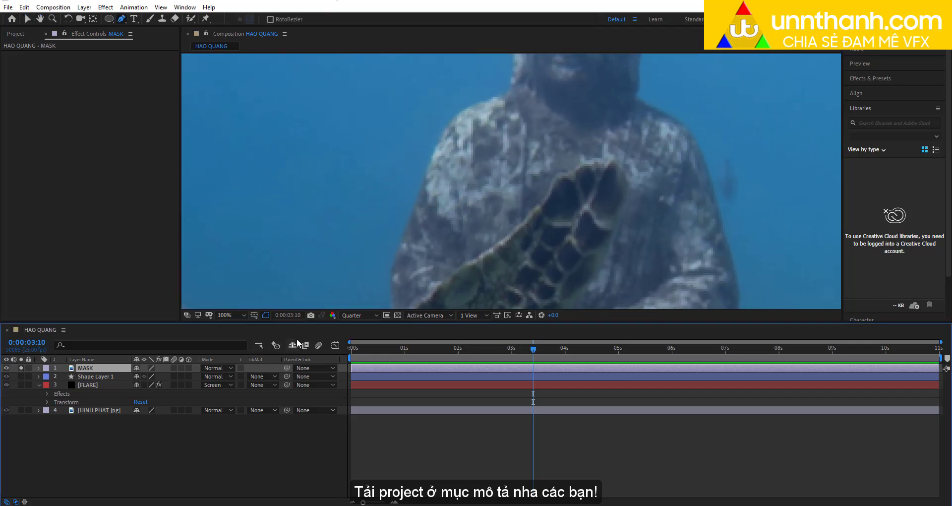
{"action": "left_click", "coordinate": [361, 315]}
{"action": "left_click", "coordinate": [365, 339]}
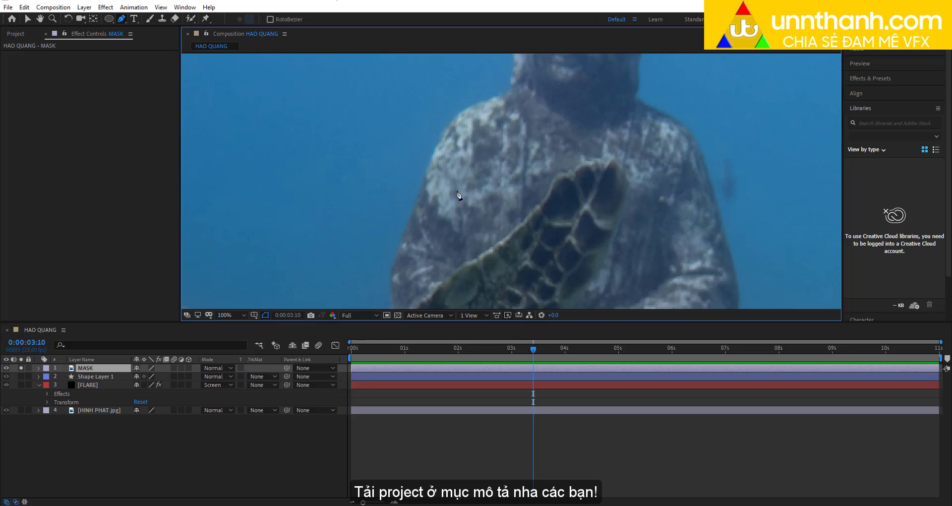
{"action": "scroll", "coordinate": [409, 256], "scroll_direction": "up", "scroll_amount": 2}
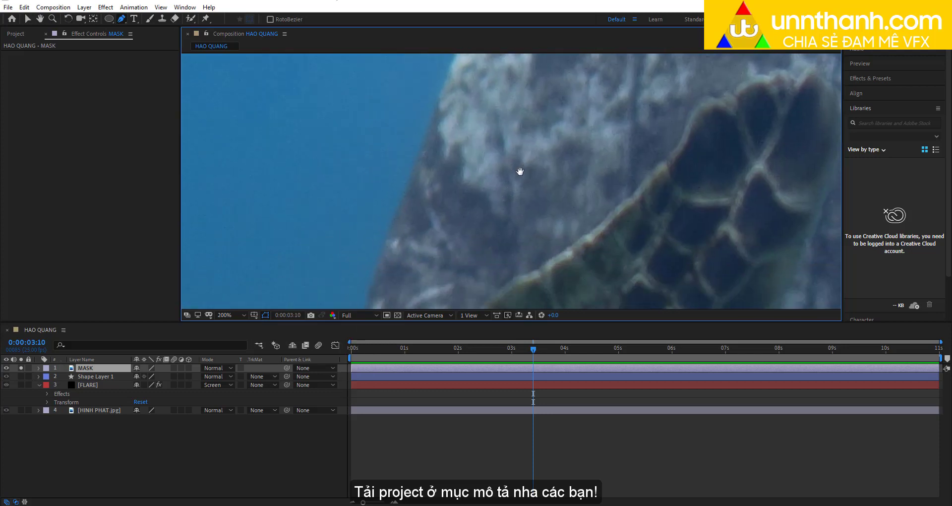
Step: Start the statue mask at its lower edge and trace up the left side to the shoulder
{"action": "left_click", "coordinate": [433, 229]}
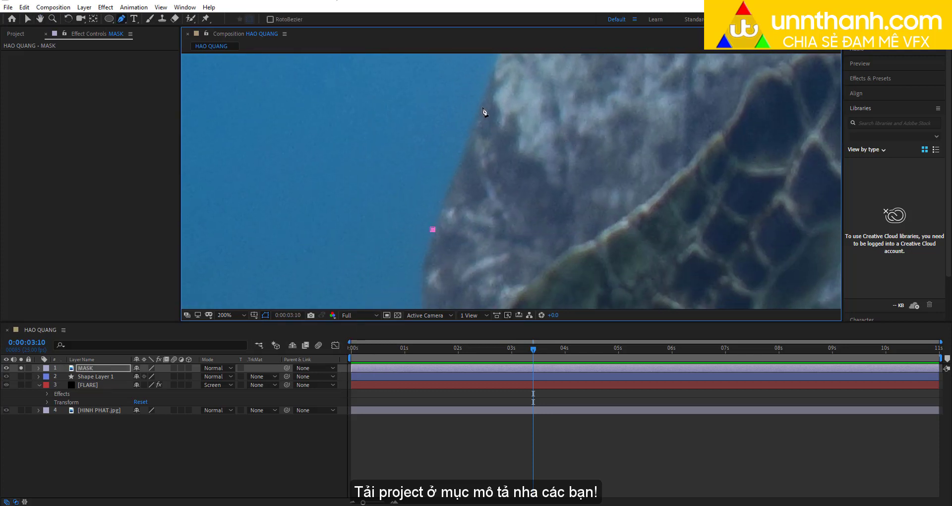
{"action": "left_click", "coordinate": [497, 79]}
{"action": "left_click_drag", "start_coordinate": [497, 78], "coordinate": [443, 298]}
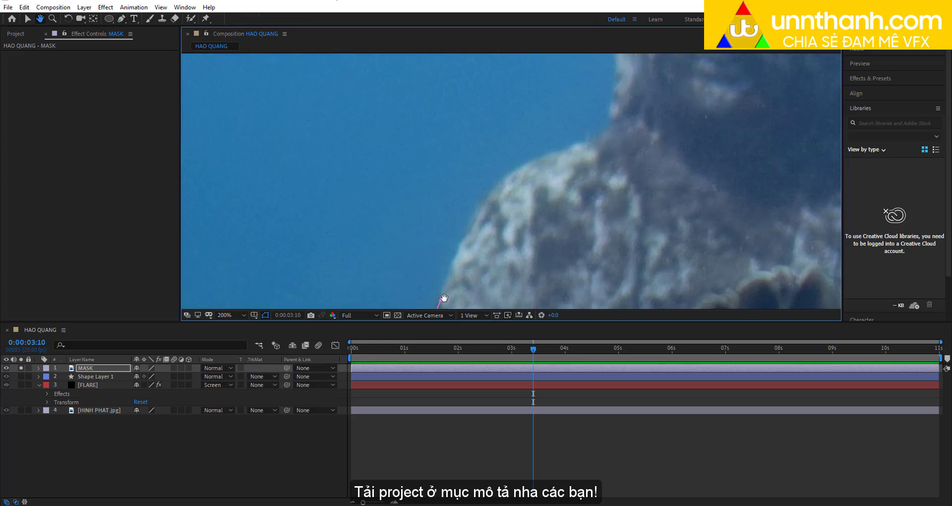
{"action": "left_click", "coordinate": [449, 269]}
{"action": "left_click", "coordinate": [459, 248]}
{"action": "left_click", "coordinate": [469, 227]}
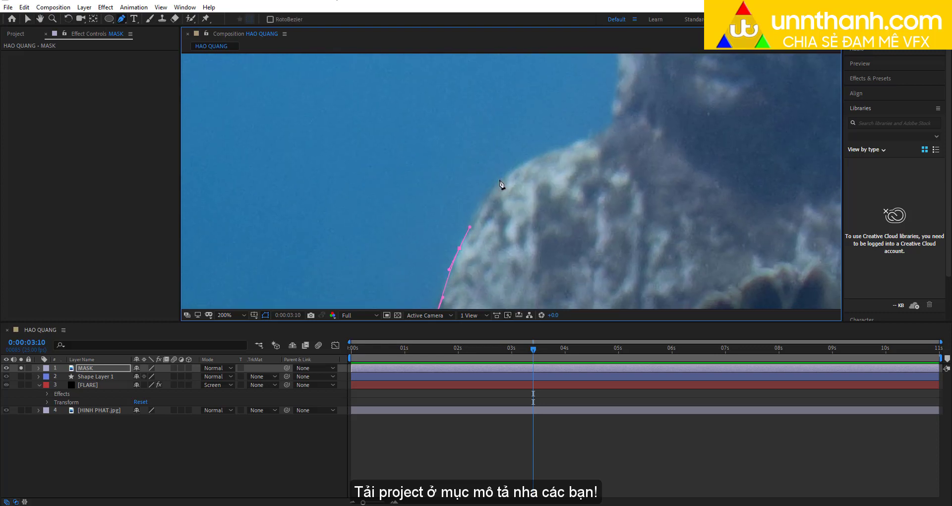
{"action": "left_click", "coordinate": [491, 186]}
{"action": "left_click", "coordinate": [501, 176]}
{"action": "left_click", "coordinate": [511, 168]}
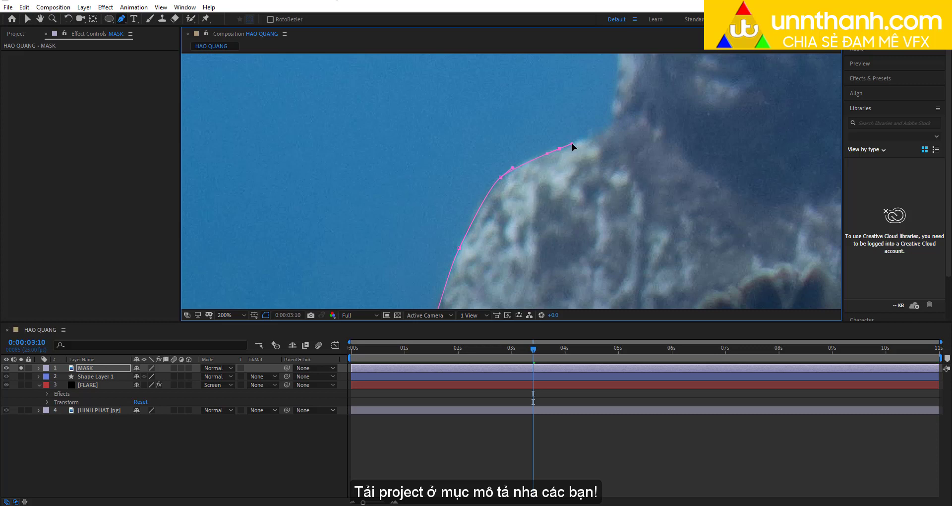
Step: Continue the mask with a curved point beside the face and up the head's left side
{"action": "left_click_drag", "start_coordinate": [564, 153], "coordinate": [529, 215]}
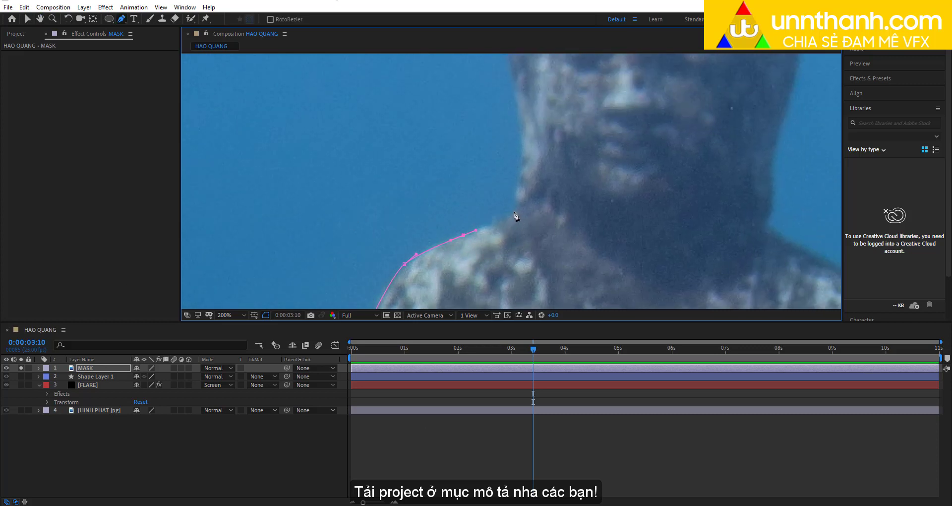
{"action": "mouse_move", "coordinate": [516, 198]}
{"action": "left_mouse_down"}
{"action": "mouse_move", "coordinate": [513, 234]}
{"action": "mouse_move", "coordinate": [510, 205]}
{"action": "left_mouse_up"}
{"action": "left_click_drag", "start_coordinate": [498, 139], "coordinate": [498, 132]}
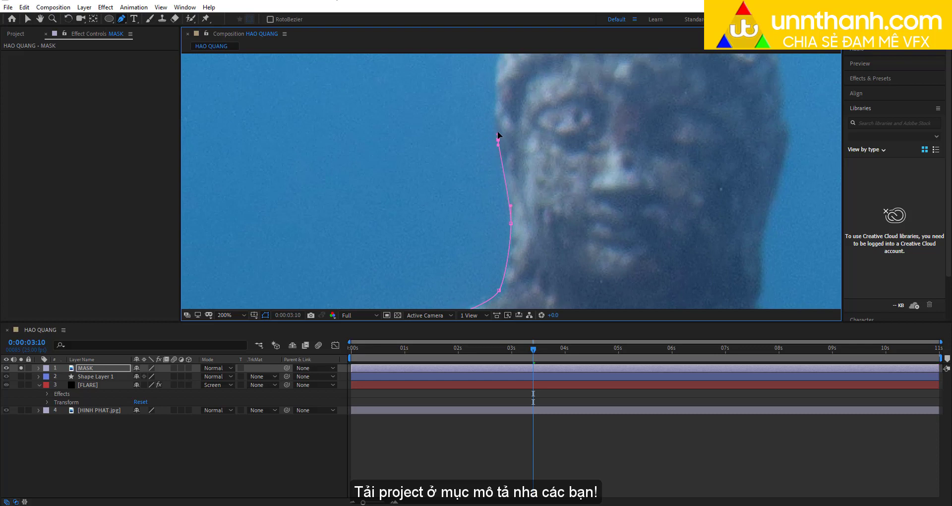
{"action": "left_click_drag", "start_coordinate": [498, 99], "coordinate": [480, 226]}
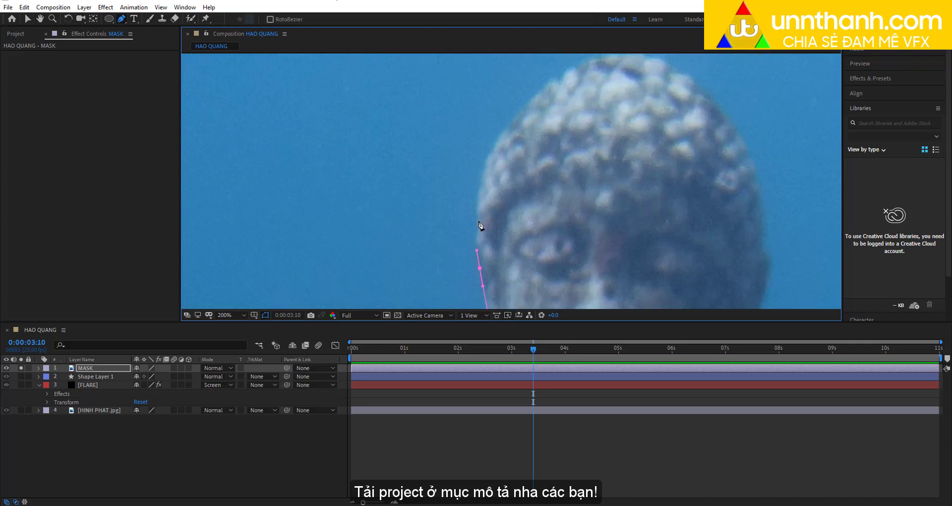
{"action": "left_click", "coordinate": [478, 208]}
{"action": "left_click", "coordinate": [478, 190]}
{"action": "left_click", "coordinate": [487, 159]}
{"action": "left_click", "coordinate": [496, 143]}
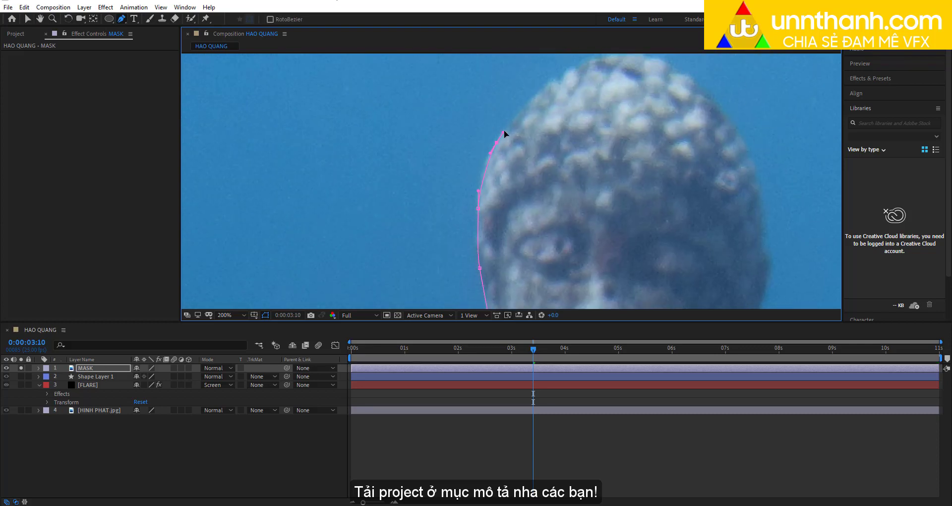
{"action": "left_click", "coordinate": [507, 126]}
Step: Outline the top of the statue's head with mask points
{"action": "left_click_drag", "start_coordinate": [507, 125], "coordinate": [426, 237]}
{"action": "left_click", "coordinate": [449, 220]}
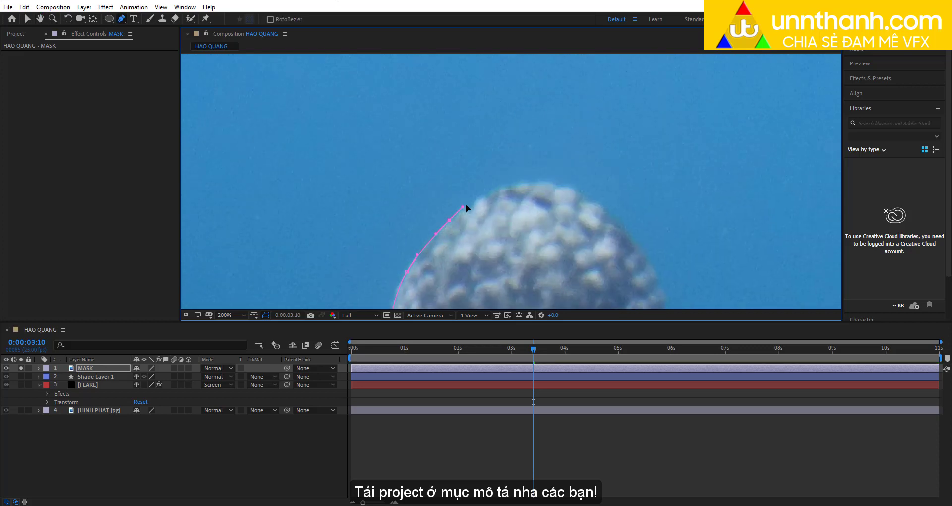
{"action": "left_click", "coordinate": [472, 202]}
{"action": "left_click", "coordinate": [493, 186]}
{"action": "left_click", "coordinate": [513, 183]}
{"action": "left_click", "coordinate": [533, 180]}
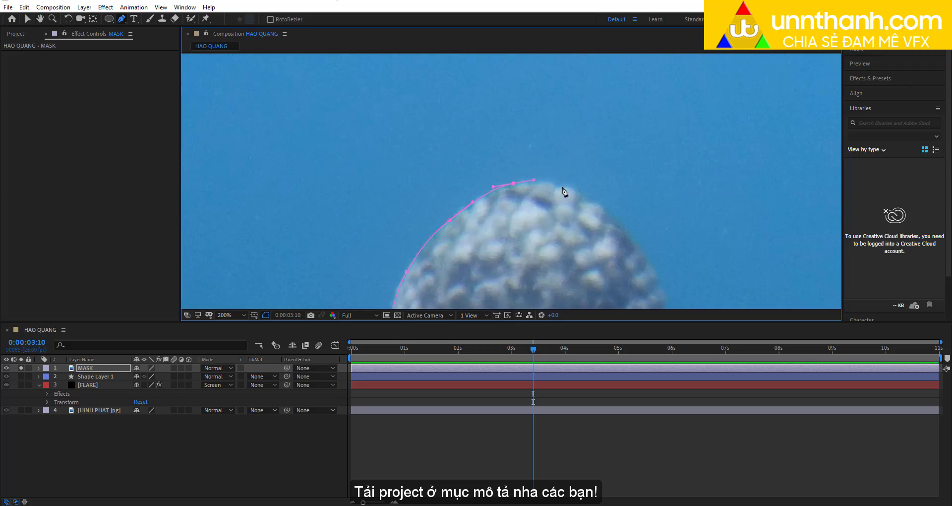
Step: Carry the mask down the head's right side, adding curved points on its edge
{"action": "left_click", "coordinate": [571, 189]}
{"action": "left_click", "coordinate": [593, 200]}
{"action": "left_click", "coordinate": [623, 217]}
{"action": "left_click", "coordinate": [630, 231]}
{"action": "left_click", "coordinate": [639, 247]}
{"action": "left_click_drag", "start_coordinate": [641, 249], "coordinate": [511, 128]}
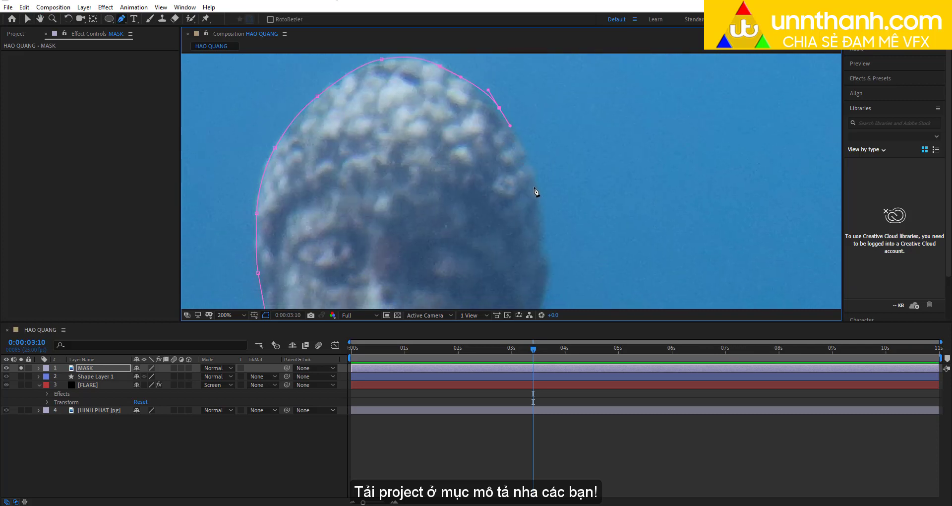
{"action": "left_click_drag", "start_coordinate": [538, 195], "coordinate": [539, 201]}
{"action": "left_click", "coordinate": [545, 233]}
Step: Trace down the face's right edge, undoing the misplaced mask points and re-adding them
{"action": "scroll", "coordinate": [525, 236], "scroll_direction": "down", "scroll_amount": 5}
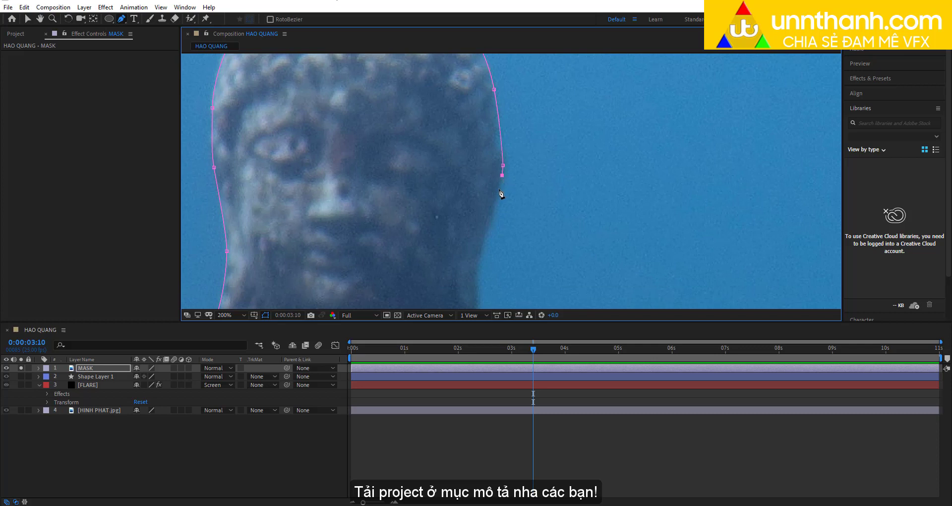
{"action": "left_click", "coordinate": [498, 188]}
{"action": "left_click", "coordinate": [495, 204]}
{"action": "left_click", "coordinate": [490, 218]}
{"action": "left_click", "coordinate": [485, 237]}
{"action": "left_click", "coordinate": [482, 255]}
{"action": "key", "text": "ctrl+z"}
{"action": "key", "text": "ctrl+z"}
{"action": "key", "text": "ctrl+z"}
{"action": "left_click", "coordinate": [489, 219]}
{"action": "key", "text": "ctrl+z"}
{"action": "left_click", "coordinate": [500, 146]}
{"action": "left_click", "coordinate": [501, 177]}
{"action": "left_click", "coordinate": [493, 198]}
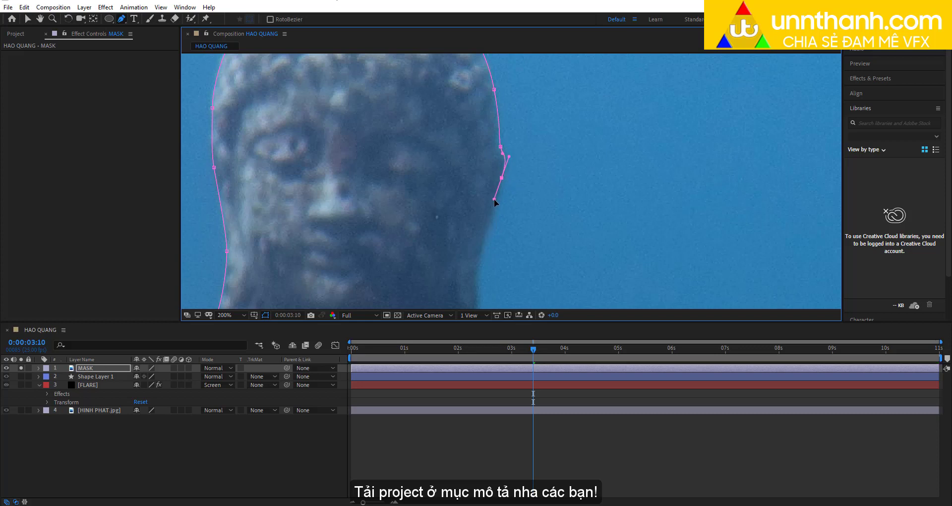
Step: Trace the mask down the statue's neck and along its right shoulder
{"action": "left_click_drag", "start_coordinate": [483, 225], "coordinate": [497, 115]}
{"action": "left_click", "coordinate": [490, 176]}
{"action": "left_click", "coordinate": [491, 193]}
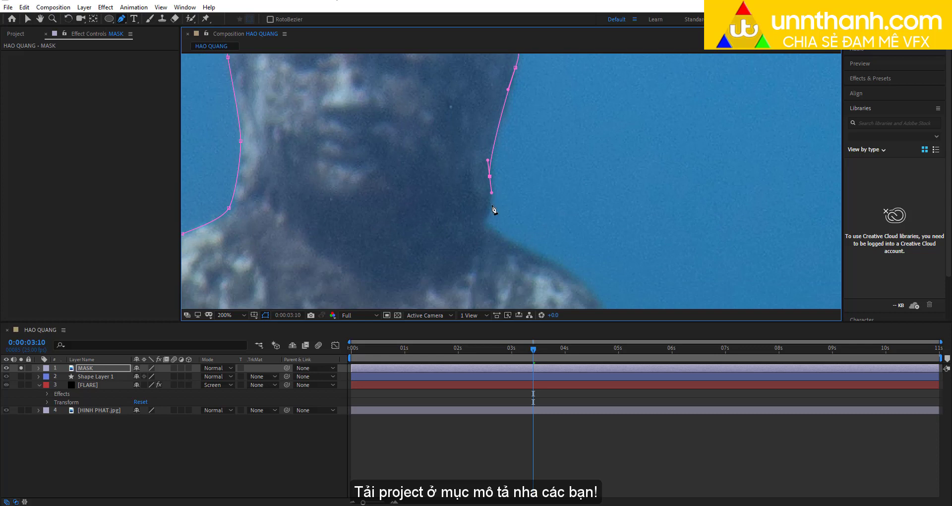
{"action": "left_click", "coordinate": [491, 206]}
{"action": "left_click", "coordinate": [485, 216]}
{"action": "left_click", "coordinate": [486, 224]}
{"action": "left_click", "coordinate": [498, 231]}
{"action": "left_click", "coordinate": [508, 238]}
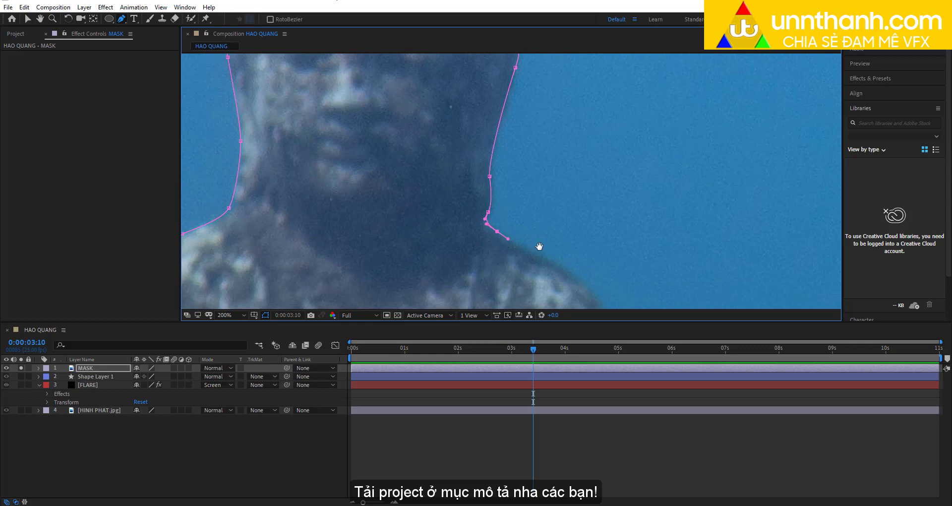
{"action": "left_click_drag", "start_coordinate": [571, 284], "coordinate": [493, 176]}
{"action": "left_click", "coordinate": [512, 181]}
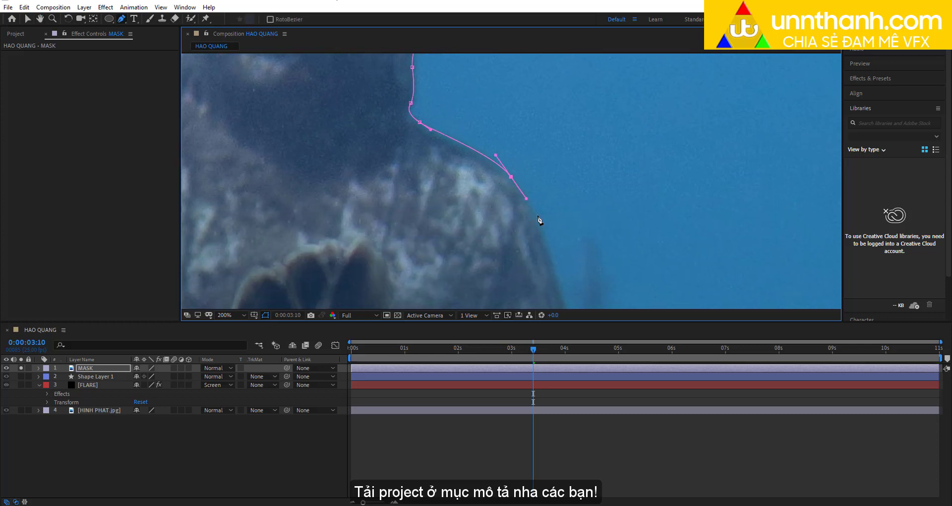
Step: Extend the mask down the statue's side, around the base and close it at the first point
{"action": "left_click_drag", "start_coordinate": [537, 218], "coordinate": [499, 157]}
{"action": "left_click", "coordinate": [500, 167]}
{"action": "left_click", "coordinate": [510, 212]}
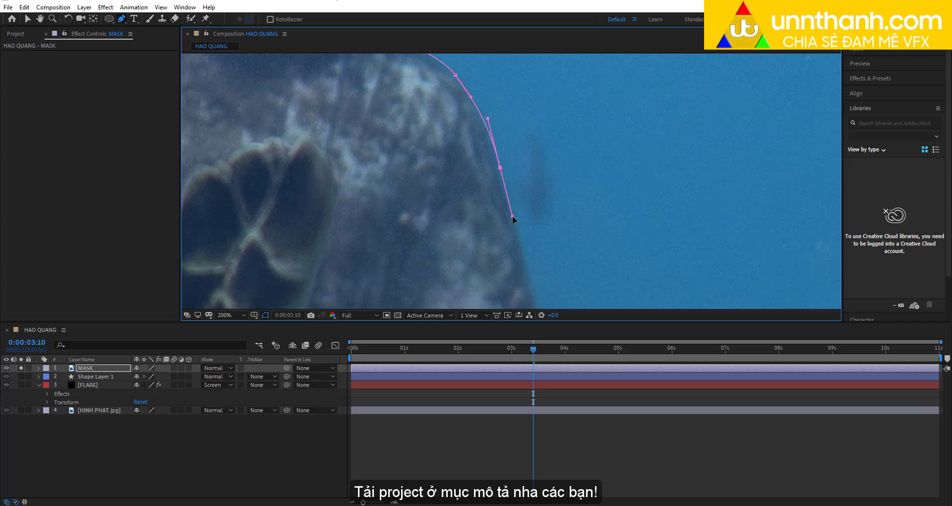
{"action": "left_click_drag", "start_coordinate": [534, 301], "coordinate": [505, 146]}
{"action": "left_click", "coordinate": [516, 184]}
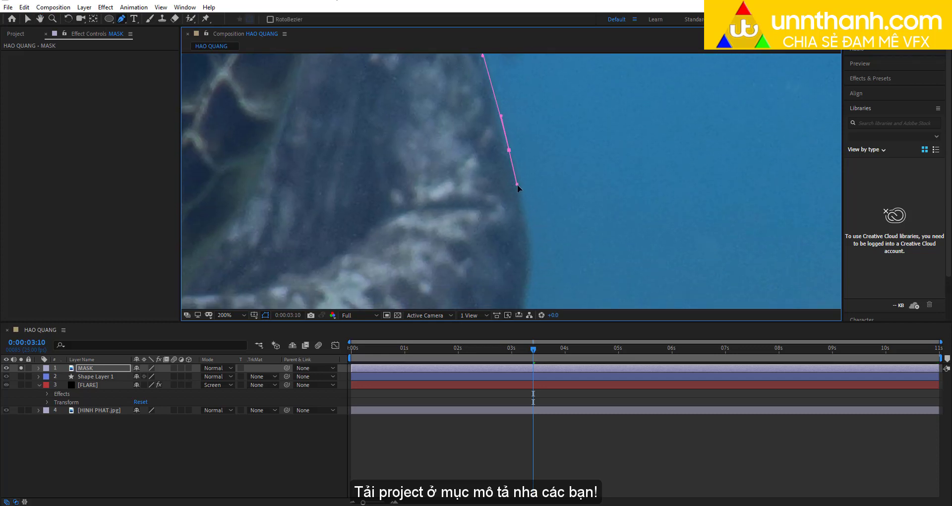
{"action": "key", "text": "comma"}
{"action": "left_click", "coordinate": [521, 224]}
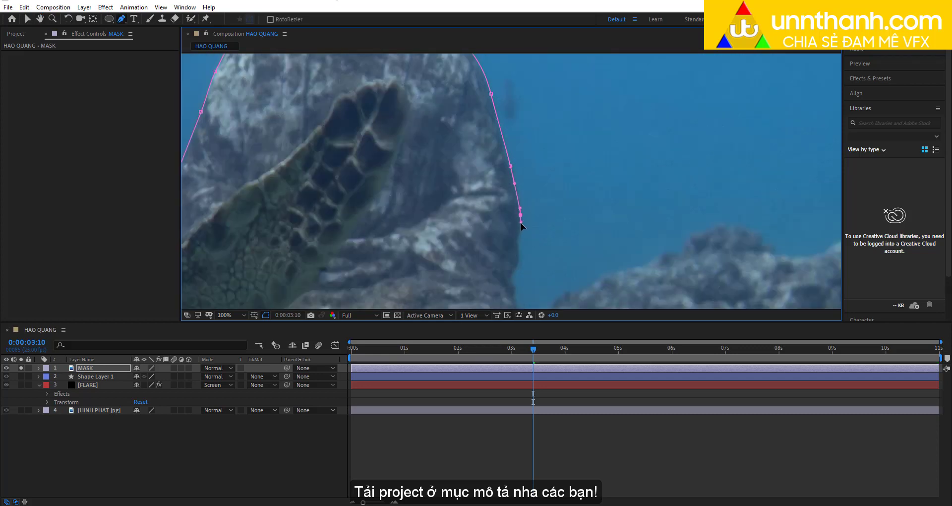
{"action": "key", "text": "comma"}
{"action": "left_click", "coordinate": [446, 265]}
{"action": "left_click", "coordinate": [372, 259]}
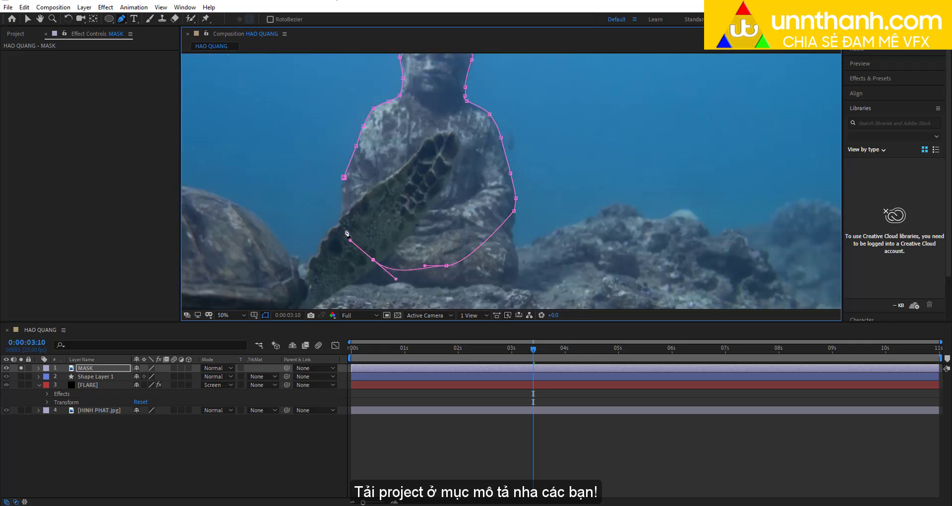
{"action": "left_click", "coordinate": [344, 223]}
{"action": "left_click", "coordinate": [344, 177]}
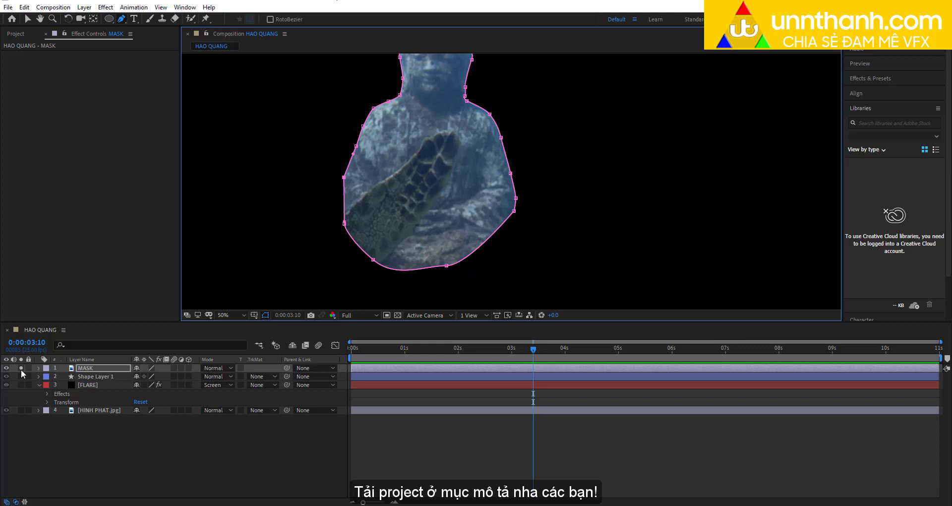
Step: Unsolo the MASK layer, hide the mask outline, and preview the halo full-screen
{"action": "left_click", "coordinate": [21, 368]}
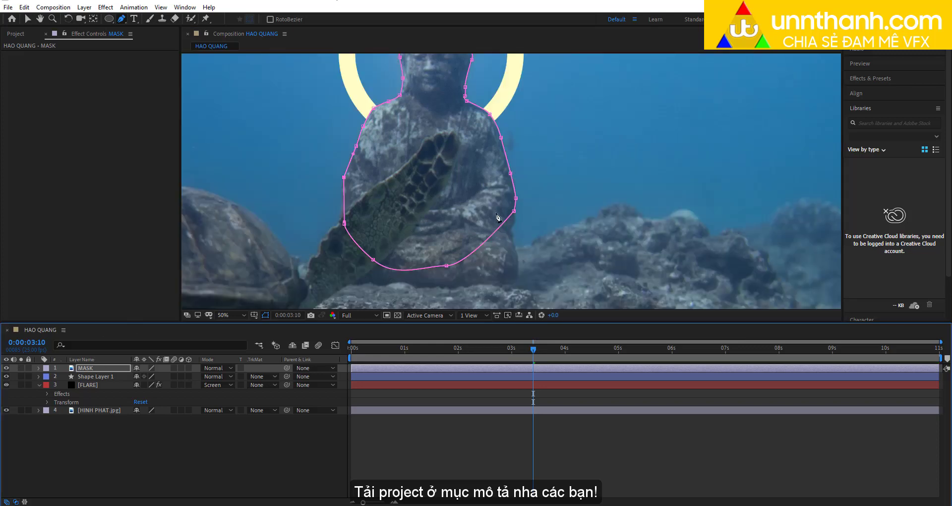
{"action": "left_click_drag", "start_coordinate": [456, 167], "coordinate": [483, 223]}
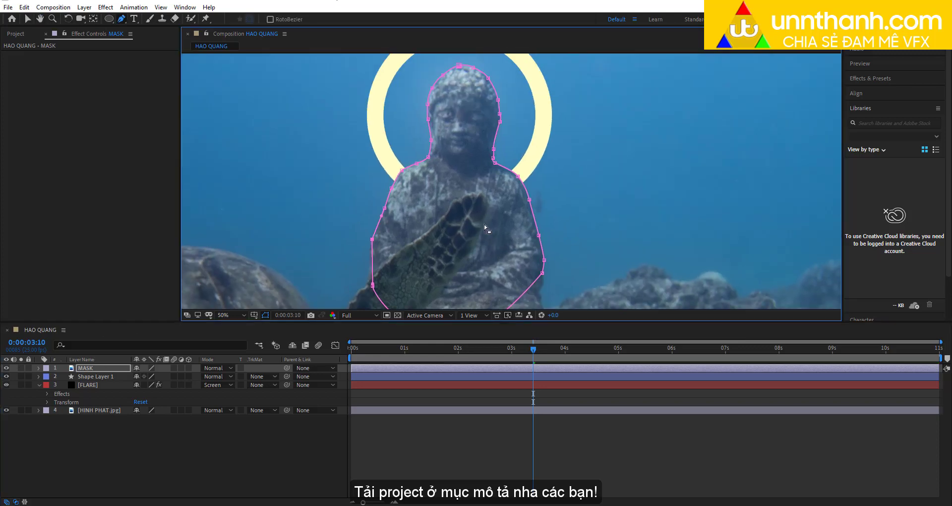
{"action": "key", "text": "ctrl+shift+a"}
{"action": "key", "text": "grave"}
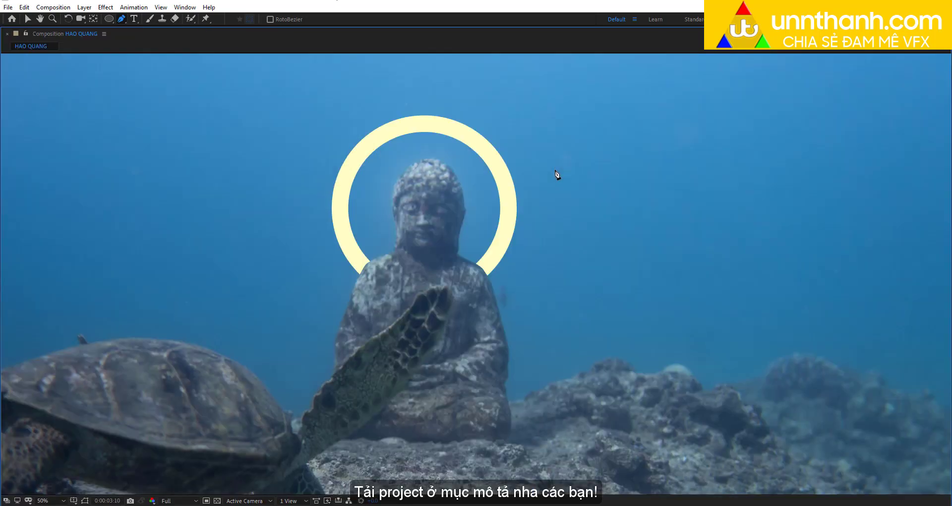
{"action": "key", "text": "space"}
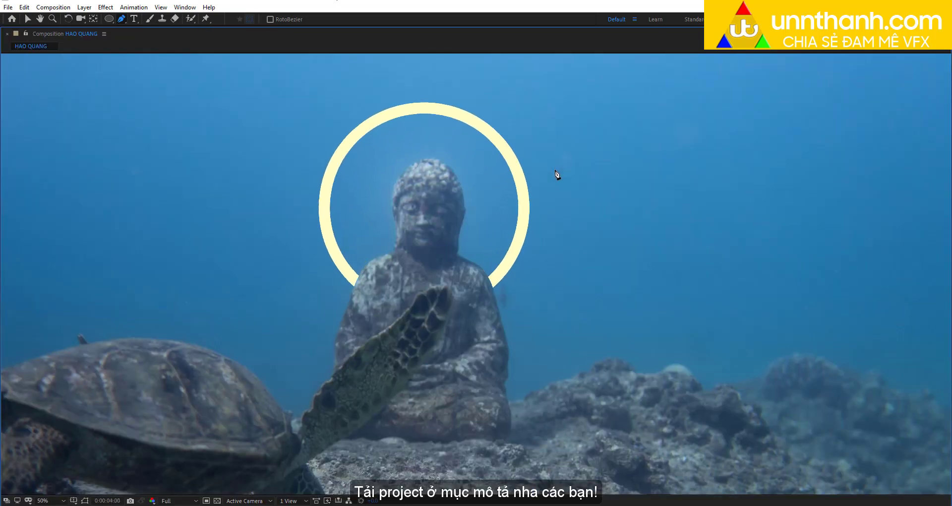
Step: Stop playback at 0:00:04:07 and restore the normal workspace layout
{"action": "key", "text": "space"}
{"action": "key", "text": "grave"}
{"action": "scroll", "coordinate": [540, 193], "scroll_direction": "up", "scroll_amount": 1}
{"action": "scroll", "coordinate": [540, 194], "scroll_direction": "up", "scroll_amount": 2}
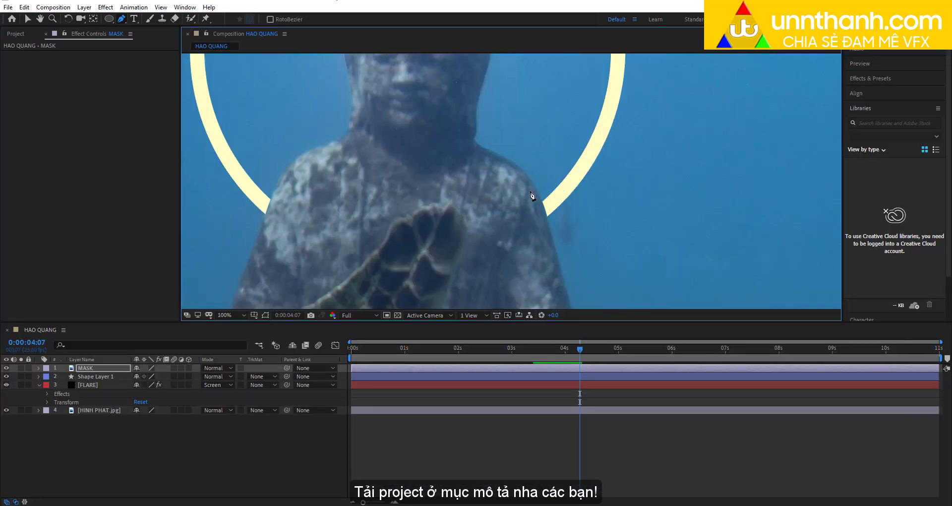
{"action": "scroll", "coordinate": [581, 195], "scroll_direction": "up", "scroll_amount": 1}
{"action": "scroll", "coordinate": [522, 168], "scroll_direction": "up", "scroll_amount": 1}
{"action": "scroll", "coordinate": [525, 197], "scroll_direction": "up", "scroll_amount": 1}
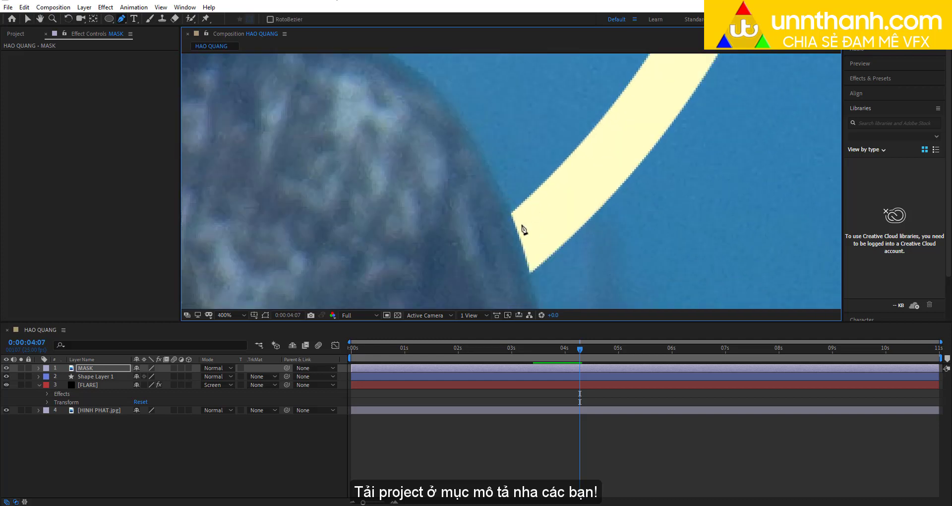
Step: Give the MASK layer a Mask Feather of 2, then reduce it to 1.5 pixels
{"action": "left_click", "coordinate": [92, 367]}
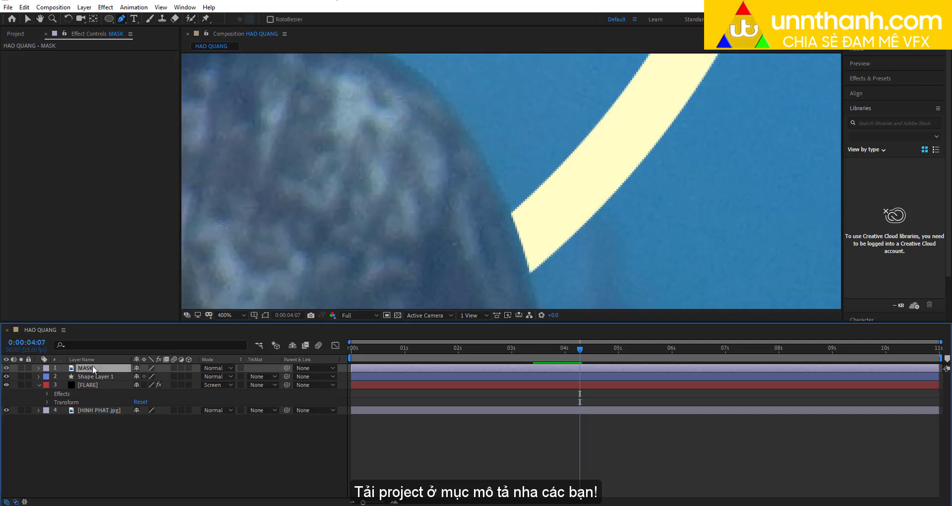
{"action": "key", "text": "f"}
{"action": "left_click", "coordinate": [146, 384]}
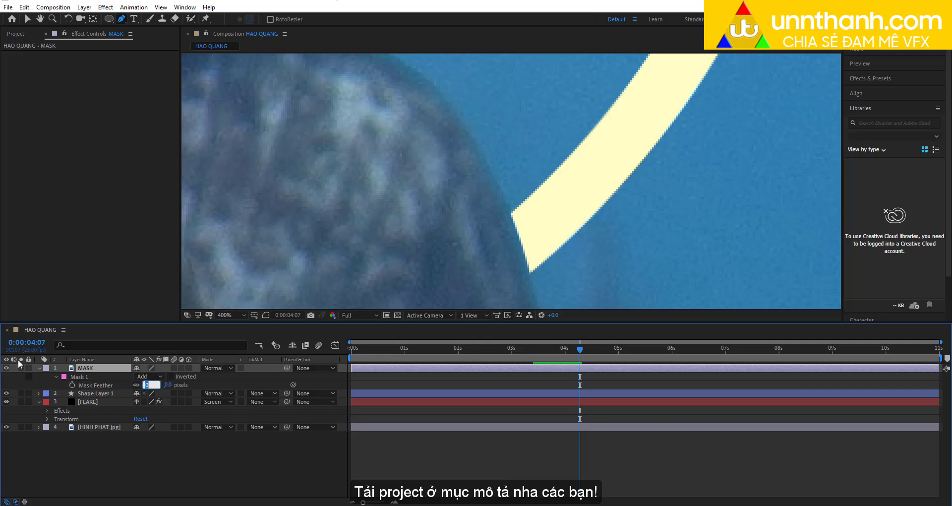
{"action": "type", "text": "2"}
{"action": "key", "text": "Return"}
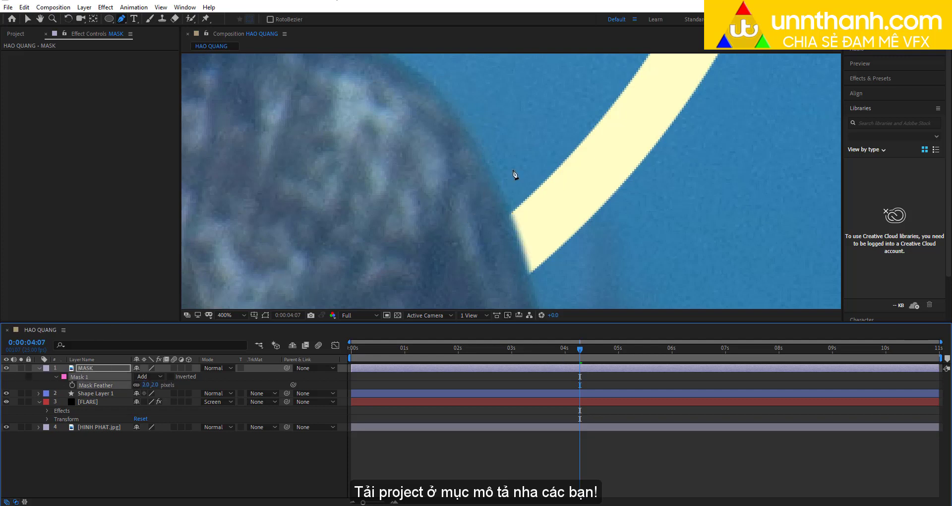
{"action": "left_click_drag", "start_coordinate": [144, 384], "coordinate": [139, 385]}
{"action": "scroll", "coordinate": [516, 177], "scroll_direction": "down", "scroll_amount": 2}
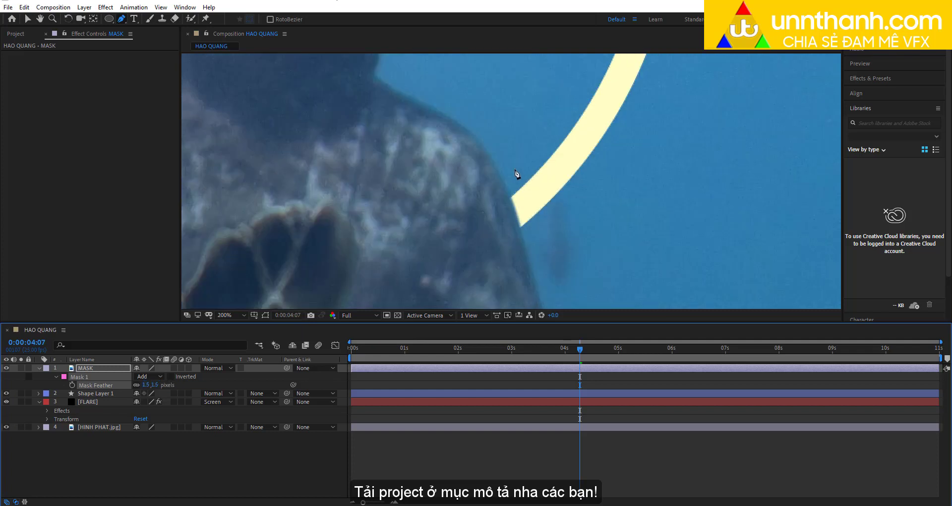
{"action": "scroll", "coordinate": [515, 174], "scroll_direction": "down", "scroll_amount": 2}
{"action": "scroll", "coordinate": [515, 173], "scroll_direction": "down", "scroll_amount": 5}
Step: Lower the composition preview resolution to Quarter
{"action": "key", "text": "grave"}
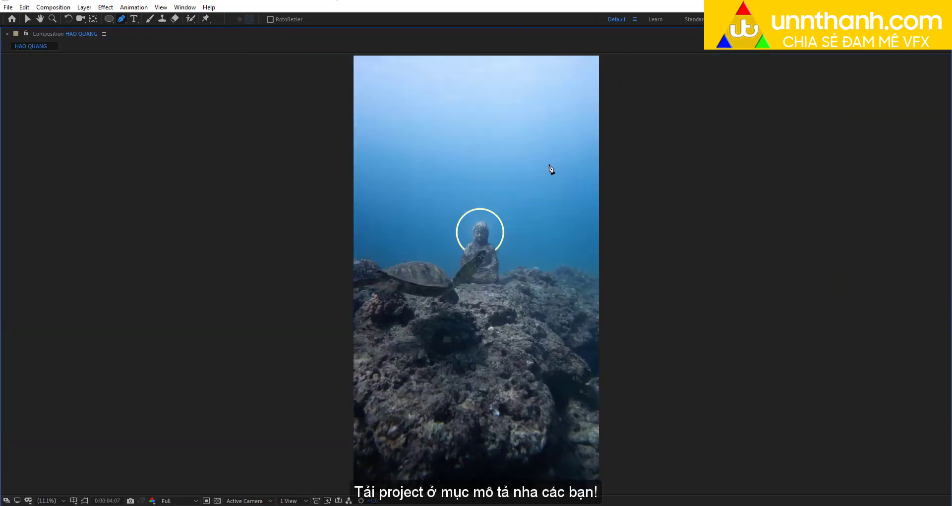
{"action": "key", "text": "grave"}
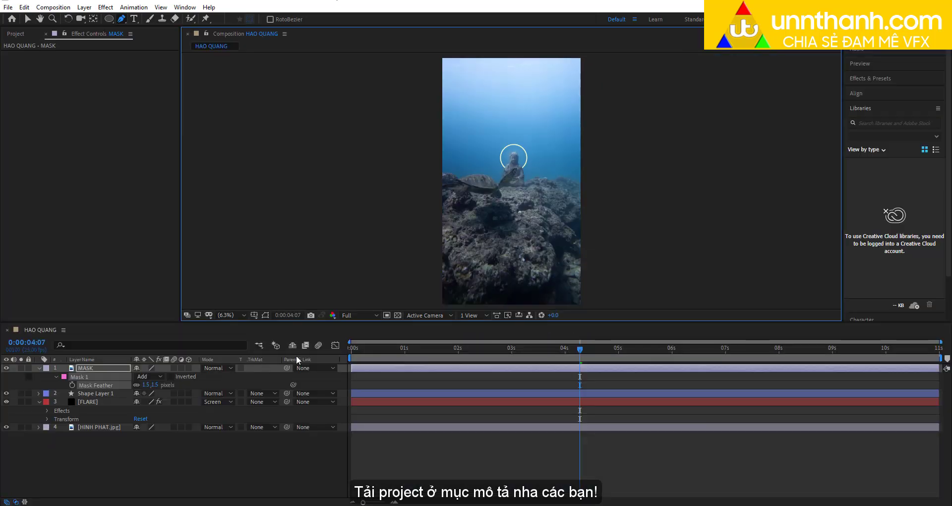
{"action": "left_click", "coordinate": [357, 316]}
{"action": "left_click", "coordinate": [362, 370]}
{"action": "key", "text": "grave"}
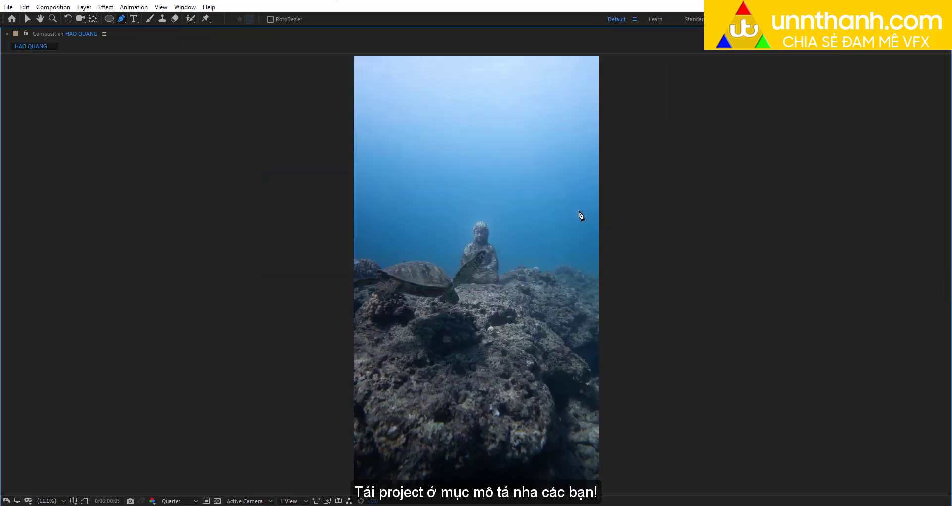
{"action": "scroll", "coordinate": [508, 237], "scroll_direction": "up", "scroll_amount": 3}
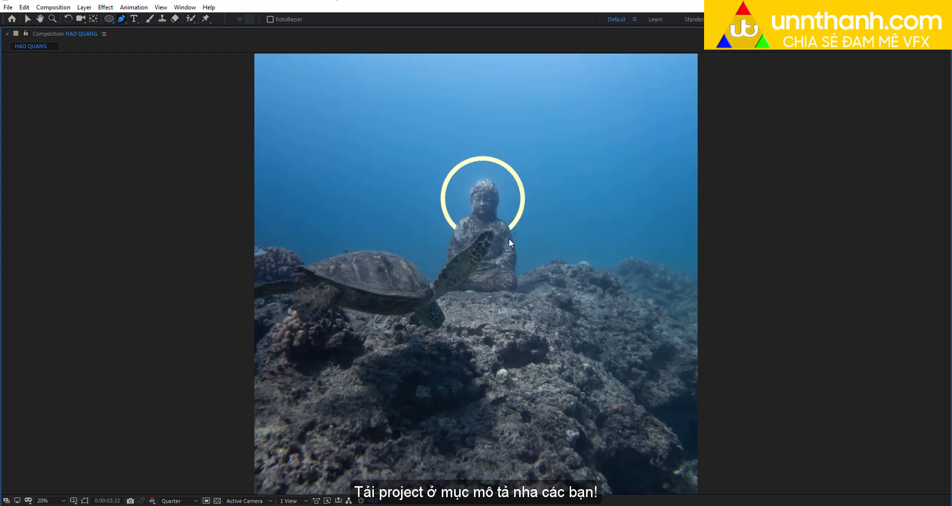
{"action": "key", "text": "grave"}
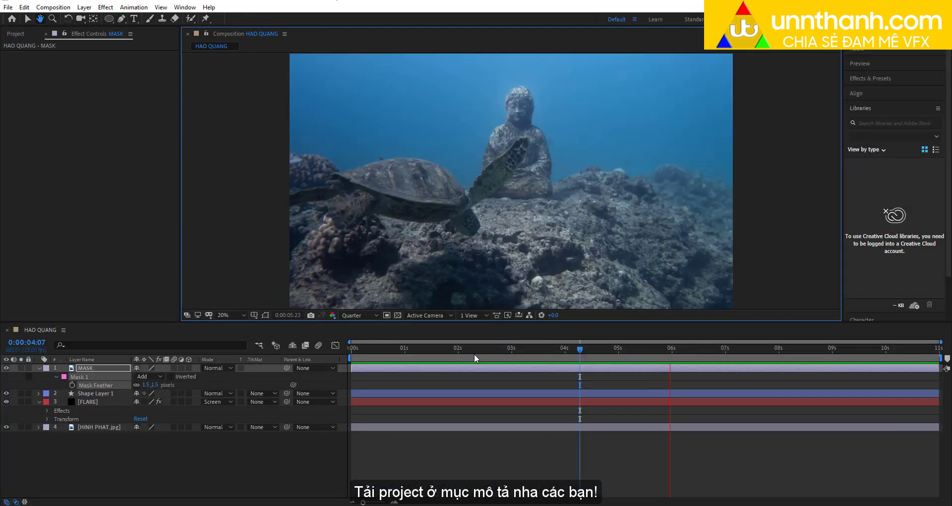
Step: At 0:00:02:08, select the halo shape layer and nudge the ring right
{"action": "left_click", "coordinate": [427, 352]}
{"action": "left_click_drag", "start_coordinate": [426, 352], "coordinate": [475, 350]}
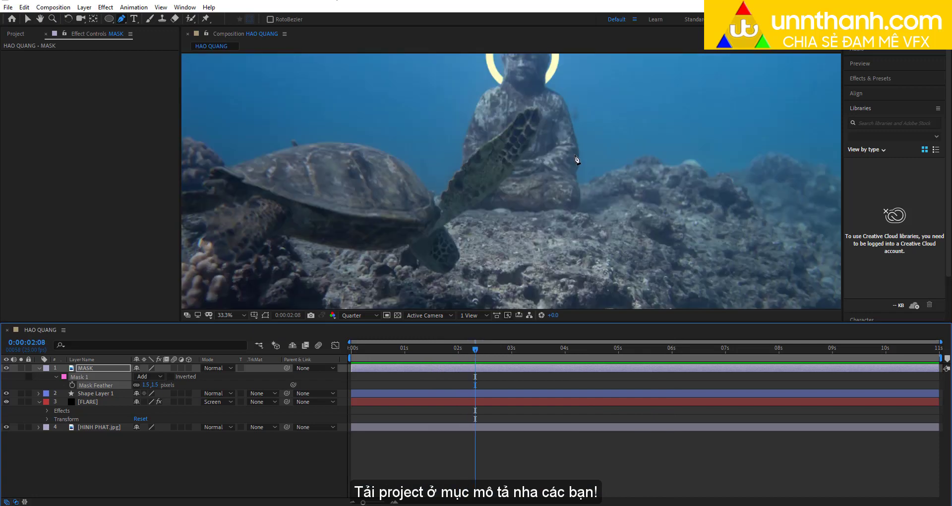
{"action": "scroll", "coordinate": [509, 239], "scroll_direction": "up", "scroll_amount": 2}
{"action": "left_click_drag", "start_coordinate": [508, 240], "coordinate": [509, 245]}
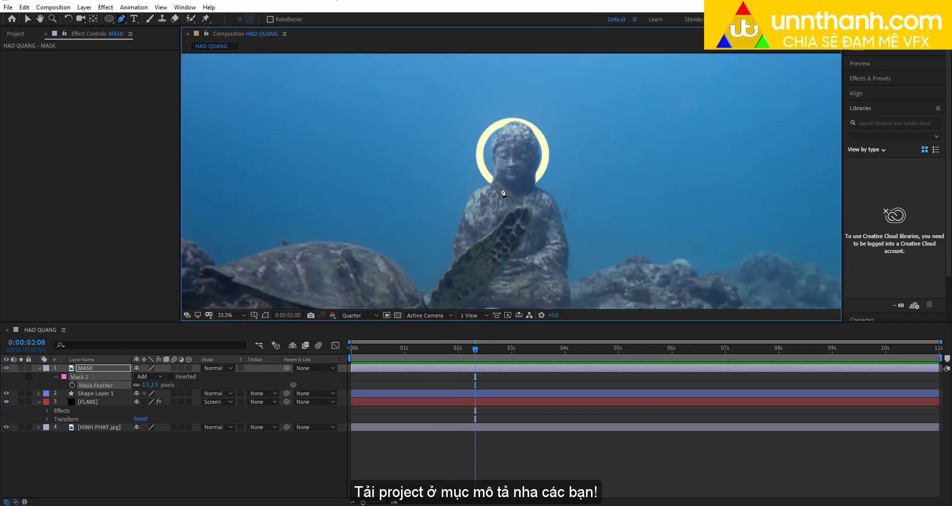
{"action": "left_click", "coordinate": [87, 393]}
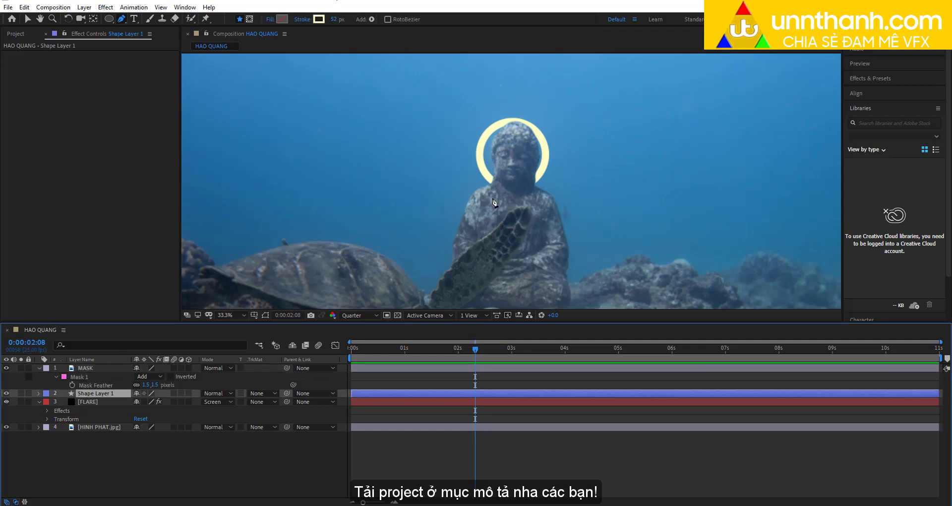
{"action": "key", "text": "v"}
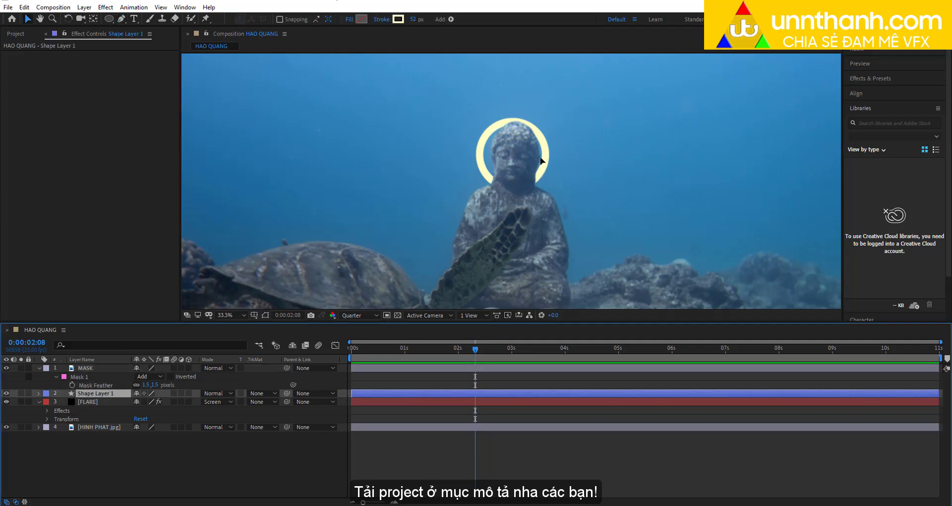
{"action": "left_click", "coordinate": [542, 162]}
{"action": "key", "text": "shift+Right"}
{"action": "key", "text": "shift+Right"}
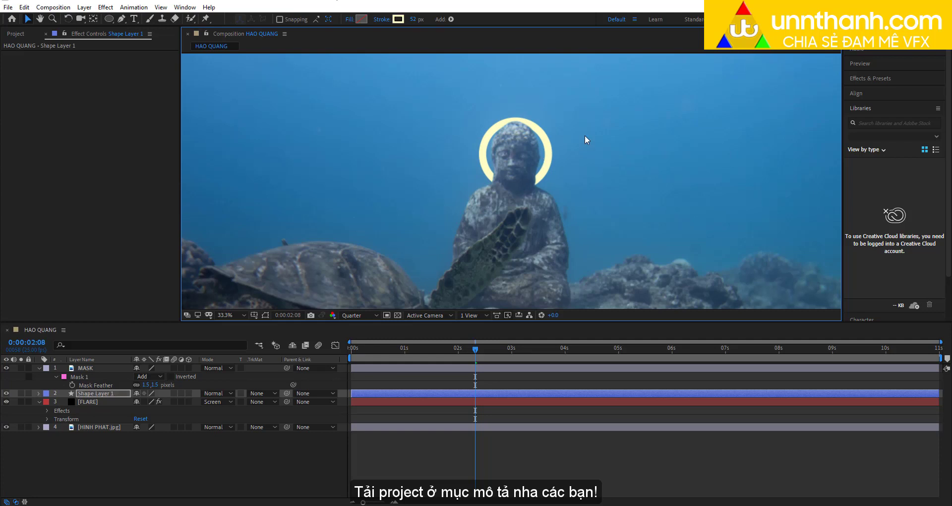
Step: Preview the halo full-screen, then drag the ring a few pixels further right
{"action": "key", "text": "grave"}
{"action": "key", "text": "space"}
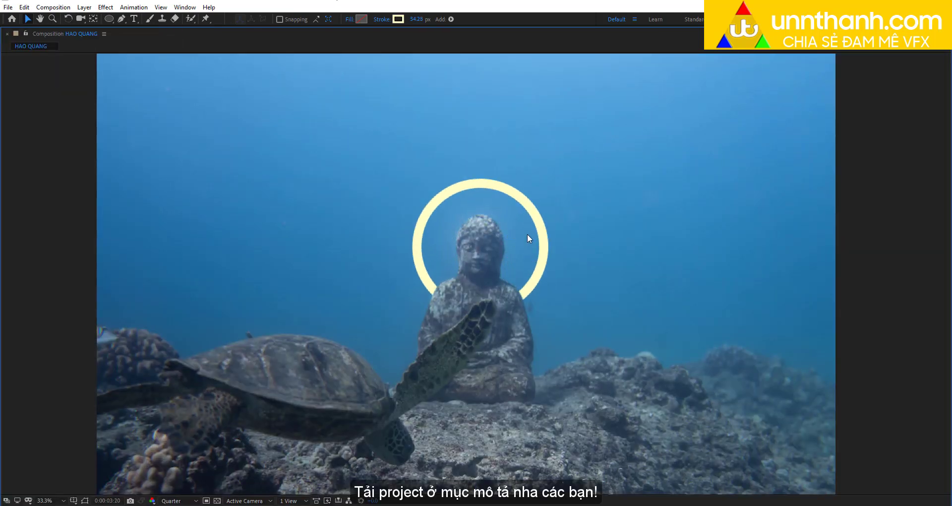
{"action": "key", "text": "grave"}
{"action": "key", "text": "space"}
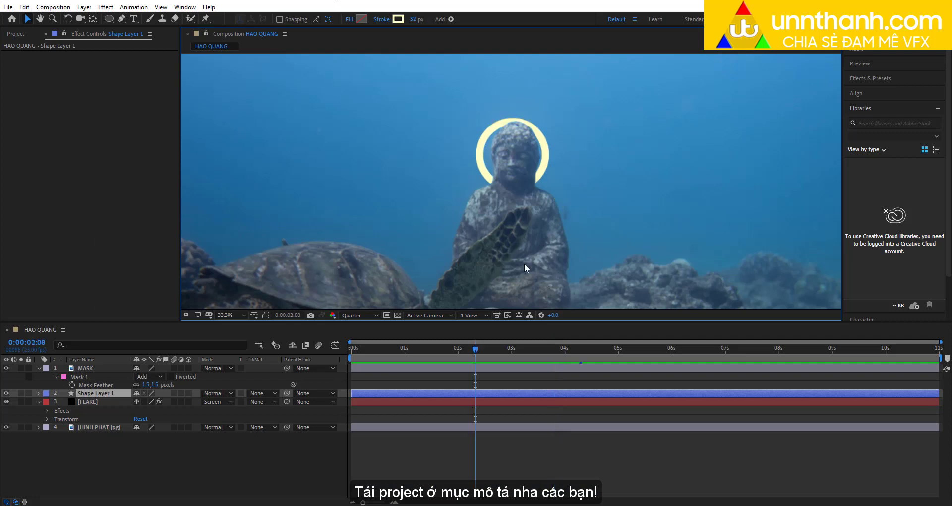
{"action": "left_click_drag", "start_coordinate": [543, 168], "coordinate": [545, 169]}
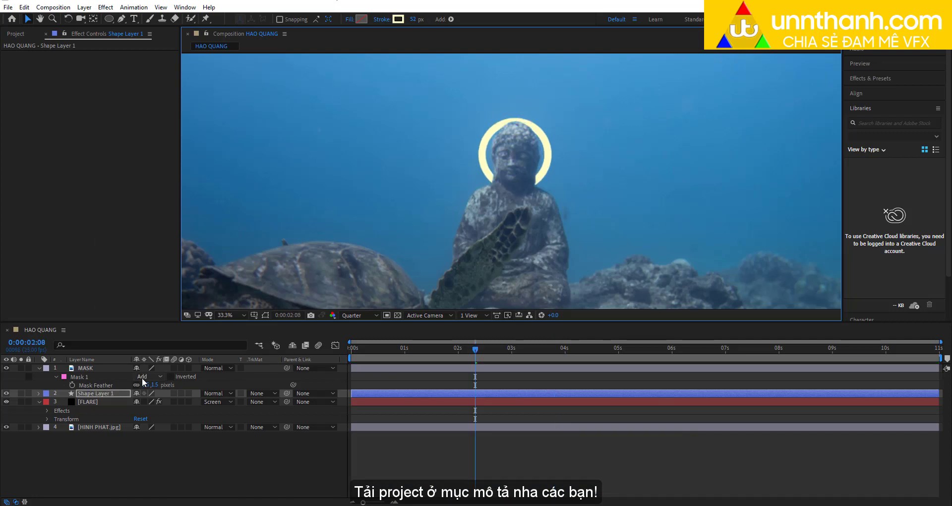
Step: Reveal the halo layer's Position keyframes and preview the animation up to 0:00:02:15
{"action": "key", "text": "p"}
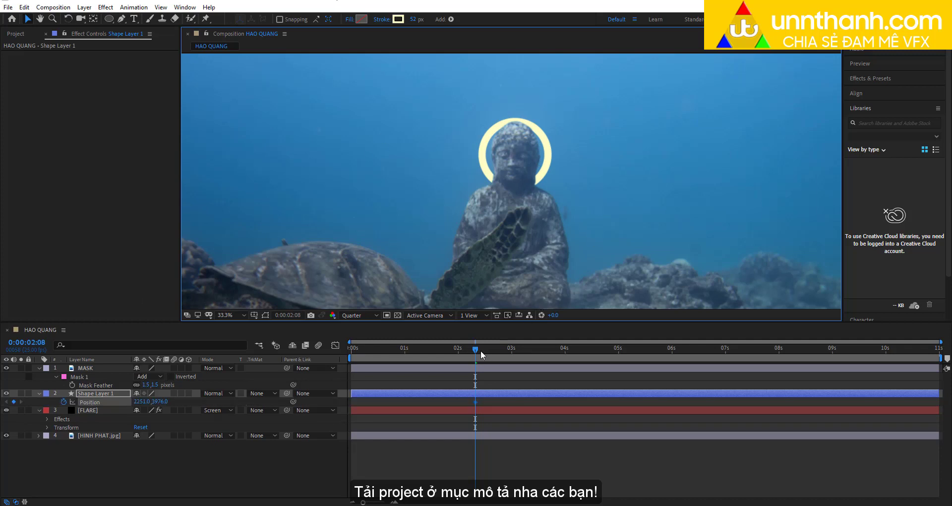
{"action": "mouse_move", "coordinate": [480, 350]}
{"action": "left_mouse_down"}
{"action": "mouse_move", "coordinate": [603, 346]}
{"action": "mouse_move", "coordinate": [441, 346]}
{"action": "mouse_move", "coordinate": [567, 343]}
{"action": "left_mouse_up"}
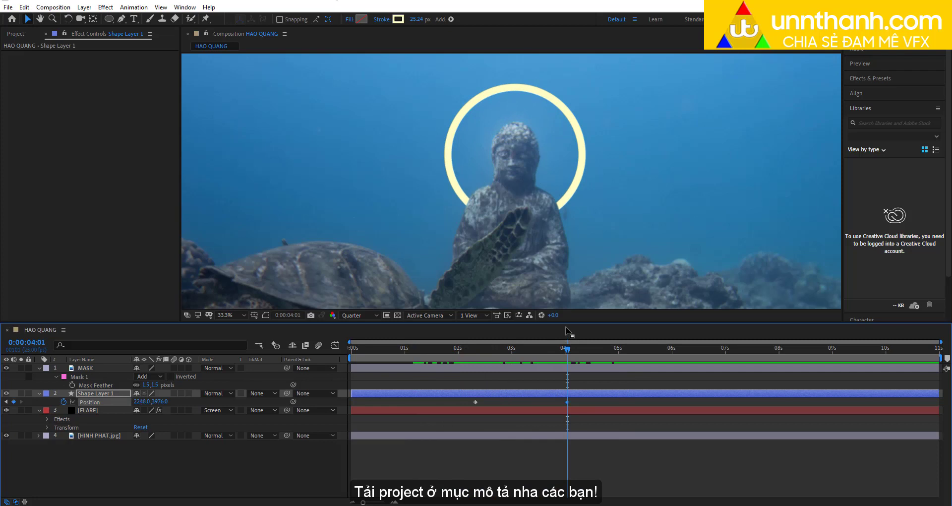
{"action": "scroll", "coordinate": [566, 230], "scroll_direction": "down", "scroll_amount": 2}
{"action": "scroll", "coordinate": [566, 231], "scroll_direction": "up", "scroll_amount": 2}
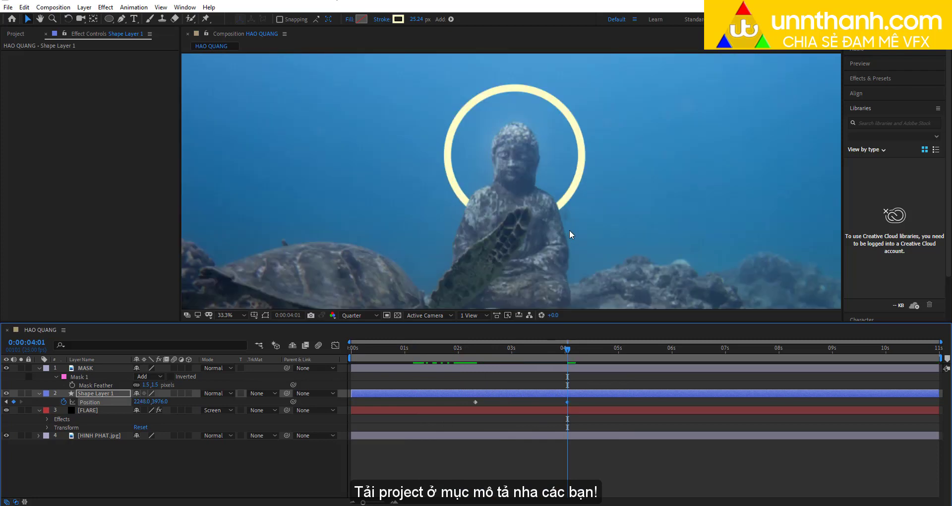
{"action": "key", "text": "space"}
{"action": "left_click", "coordinate": [490, 348]}
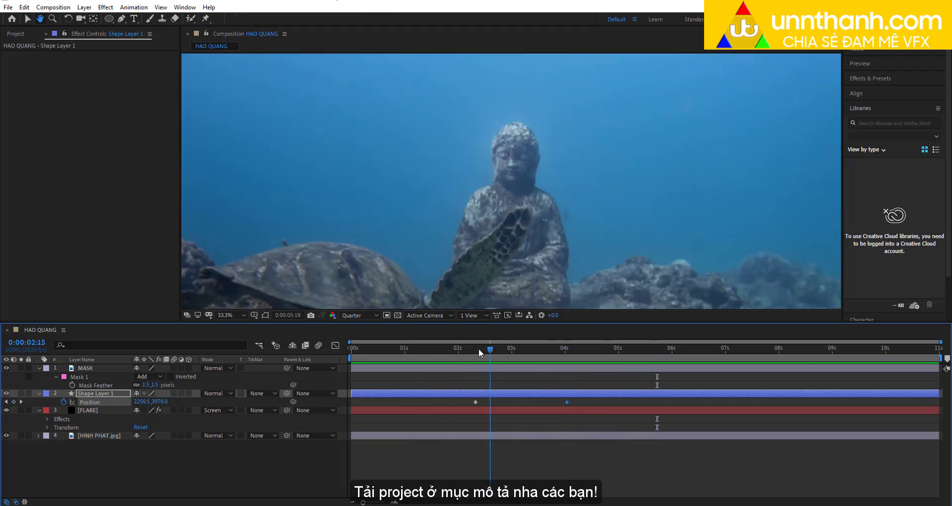
Step: Trim the halo shape layer to start at 0:00:01:16
{"action": "left_click_drag", "start_coordinate": [479, 351], "coordinate": [440, 357]}
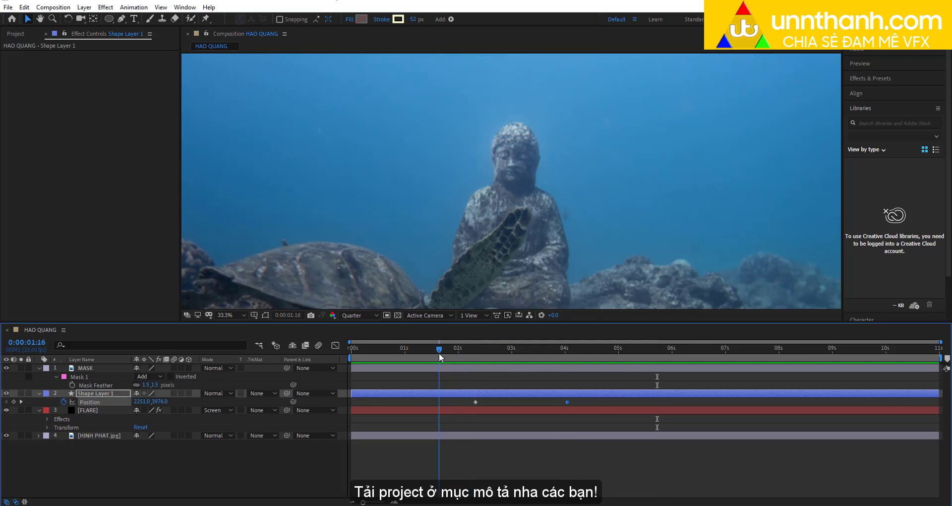
{"action": "left_click", "coordinate": [439, 392]}
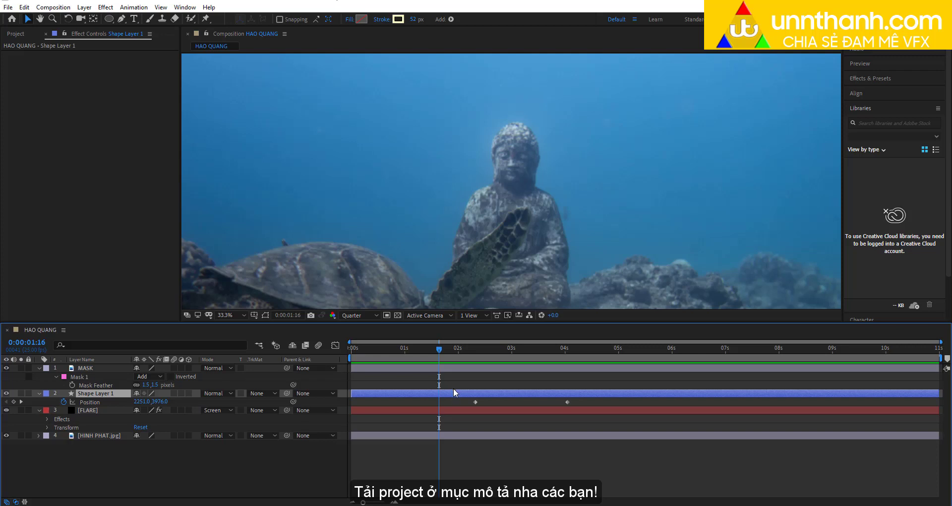
{"action": "key", "text": "alt+bracketleft"}
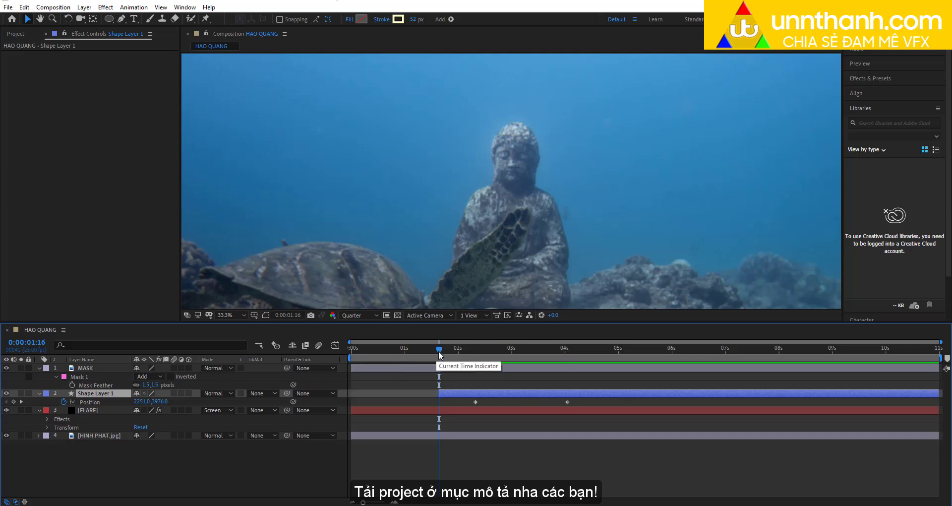
{"action": "left_click_drag", "start_coordinate": [447, 350], "coordinate": [623, 343]}
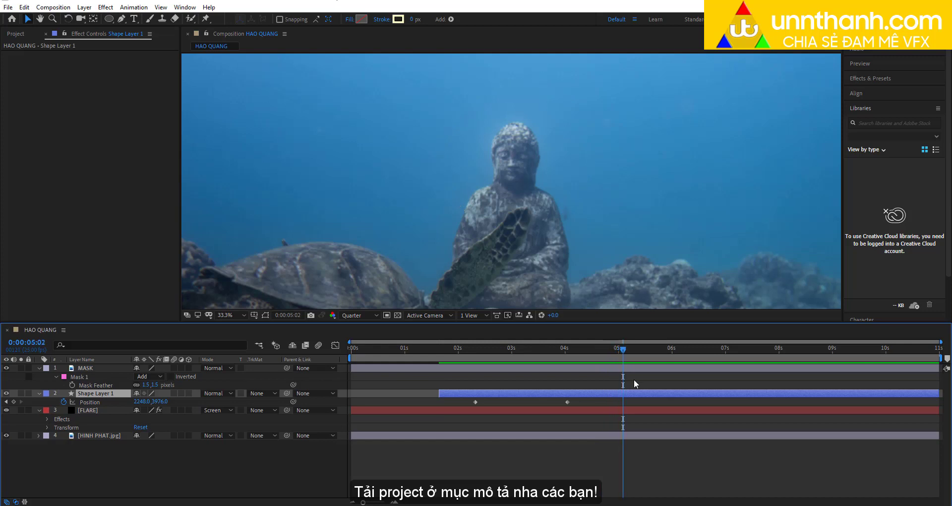
Step: Trim the halo layer to end at 0:00:05:02 and preview from 0:00:01:11 to 0:00:04:03
{"action": "key", "text": "alt+]"}
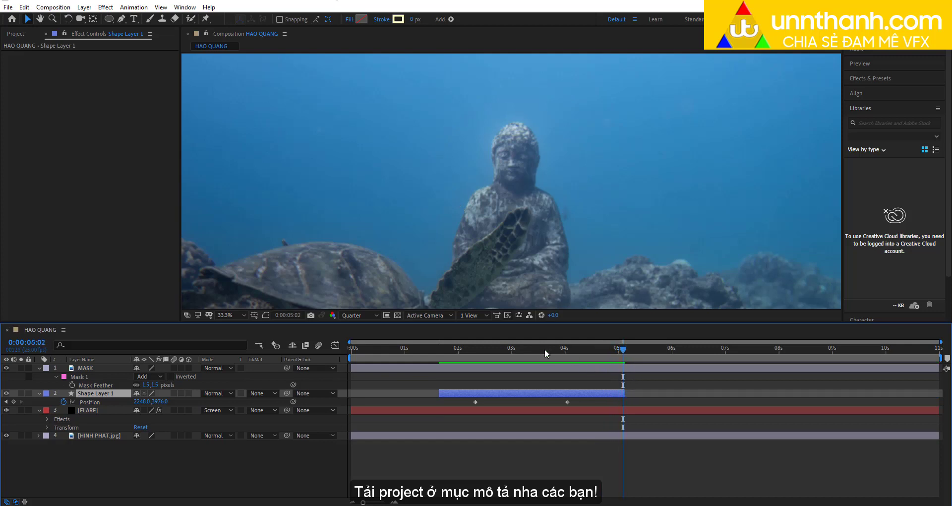
{"action": "left_click_drag", "start_coordinate": [545, 349], "coordinate": [430, 368]}
{"action": "key", "text": "space"}
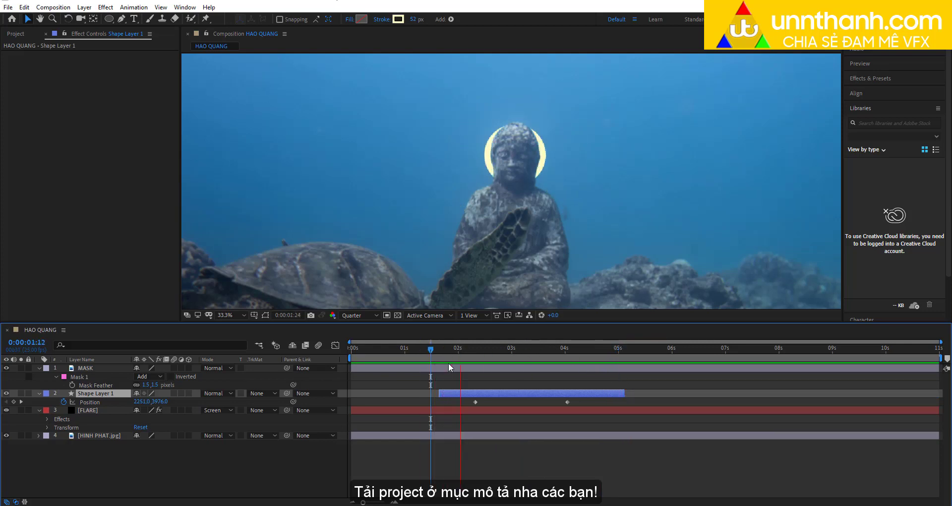
{"action": "scroll", "coordinate": [585, 206], "scroll_direction": "down", "scroll_amount": 2}
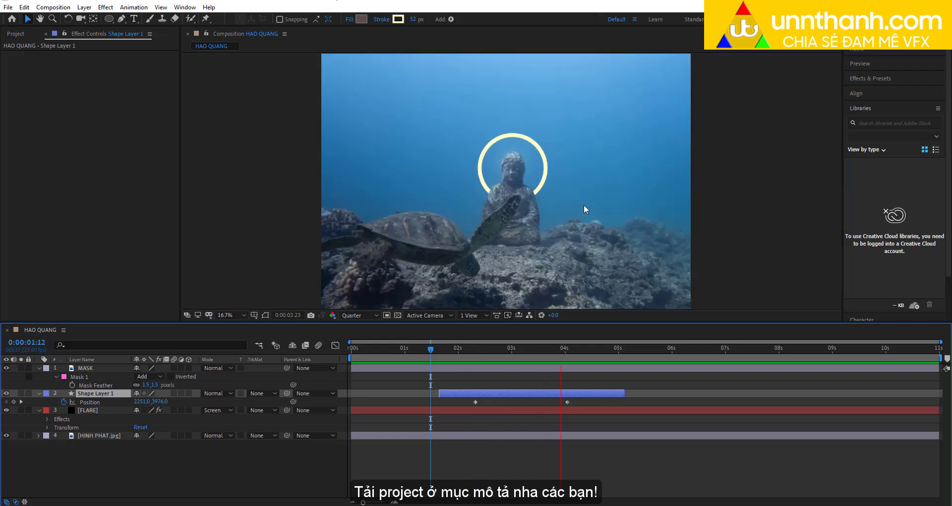
{"action": "left_click_drag", "start_coordinate": [568, 350], "coordinate": [567, 350]}
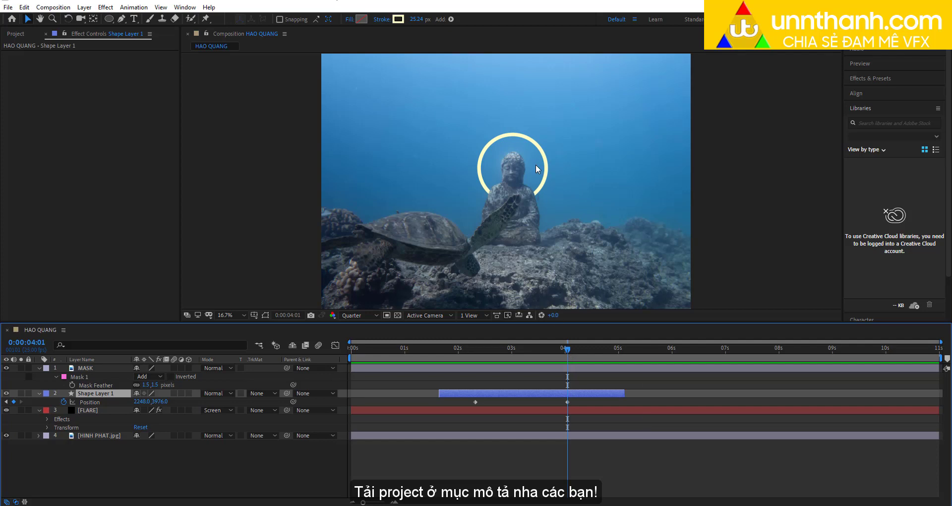
Step: Shift the halo's Position left to 2242 near 0:00:04:01 and 2237 at 0:00:04:16
{"action": "key", "text": "Left"}
{"action": "key", "text": "Left"}
{"action": "key", "text": "Left"}
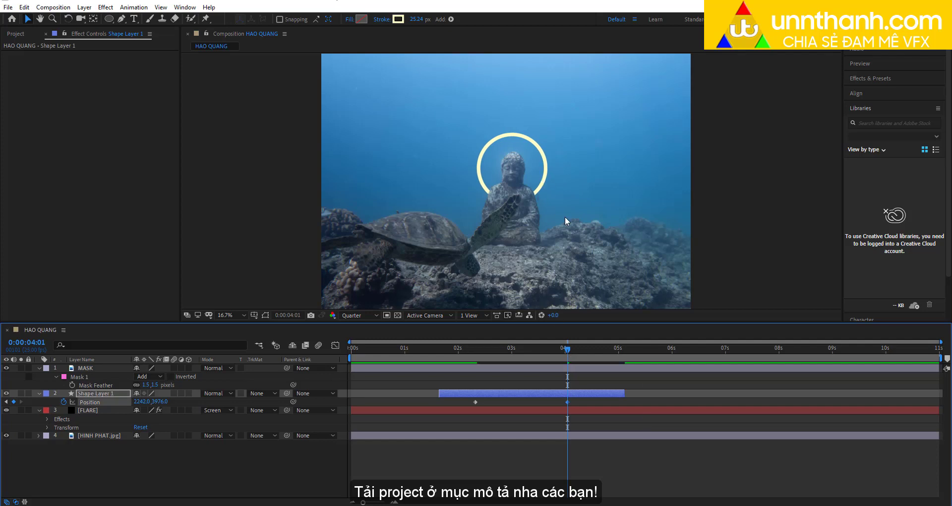
{"action": "left_click_drag", "start_coordinate": [569, 349], "coordinate": [605, 350]}
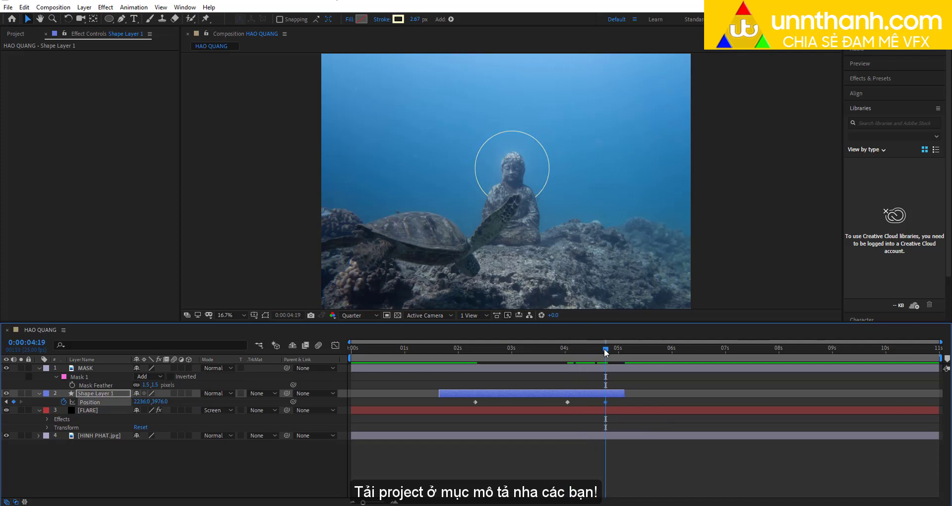
{"action": "key", "text": "Page_Up"}
{"action": "key", "text": "Page_Up"}
{"action": "key", "text": "Page_Up"}
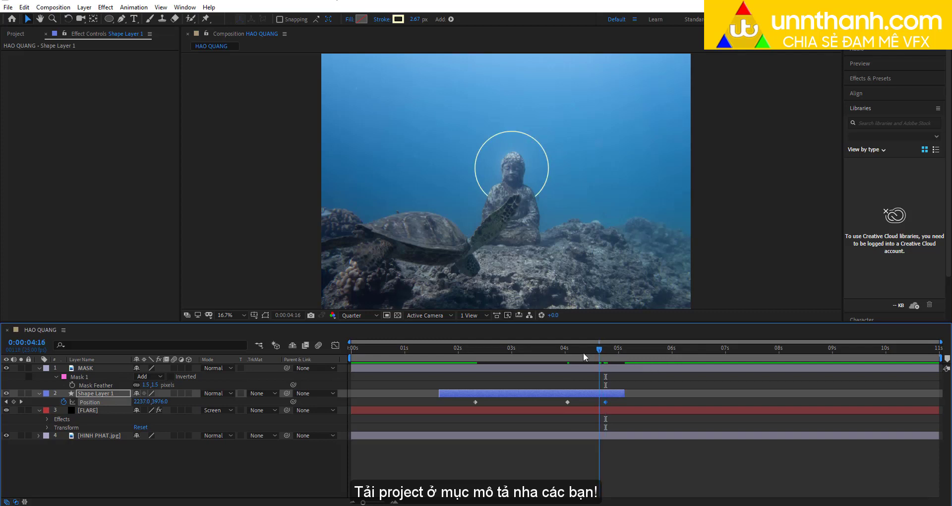
{"action": "left_click", "coordinate": [438, 351]}
{"action": "key", "text": "grave"}
{"action": "key", "text": "period"}
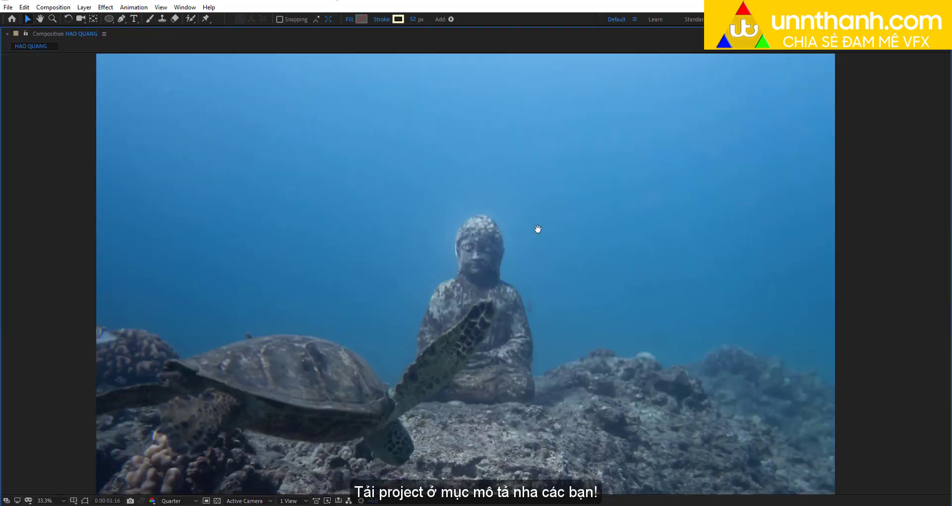
Step: Play the full-screen halo preview, restore the panels, and park the CTI at 0:00:02:20
{"action": "key", "text": "space"}
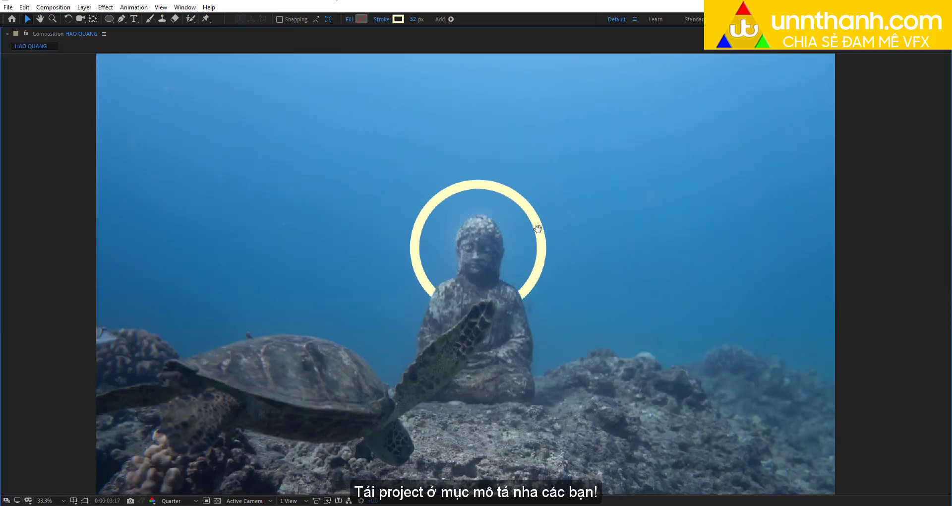
{"action": "key", "text": "grave"}
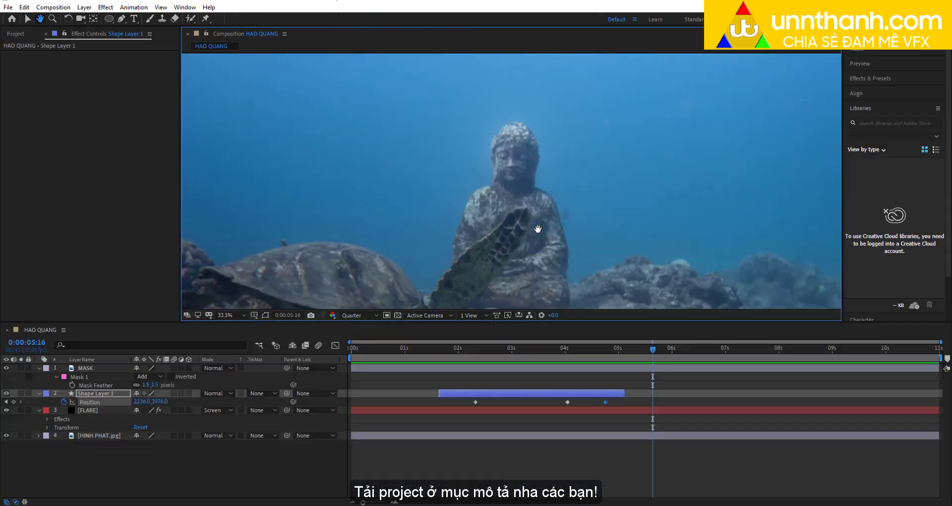
{"action": "left_click", "coordinate": [262, 365]}
{"action": "key", "text": "Home"}
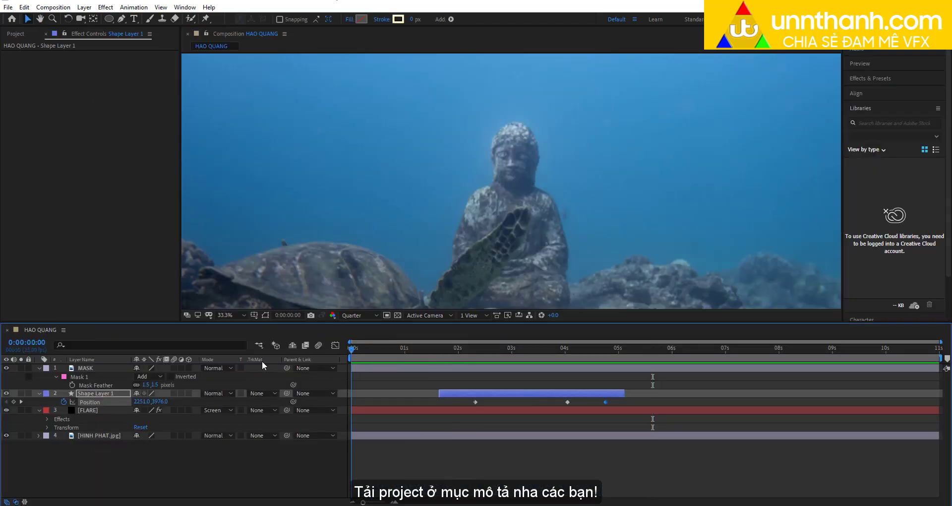
{"action": "left_click_drag", "start_coordinate": [436, 349], "coordinate": [500, 349]}
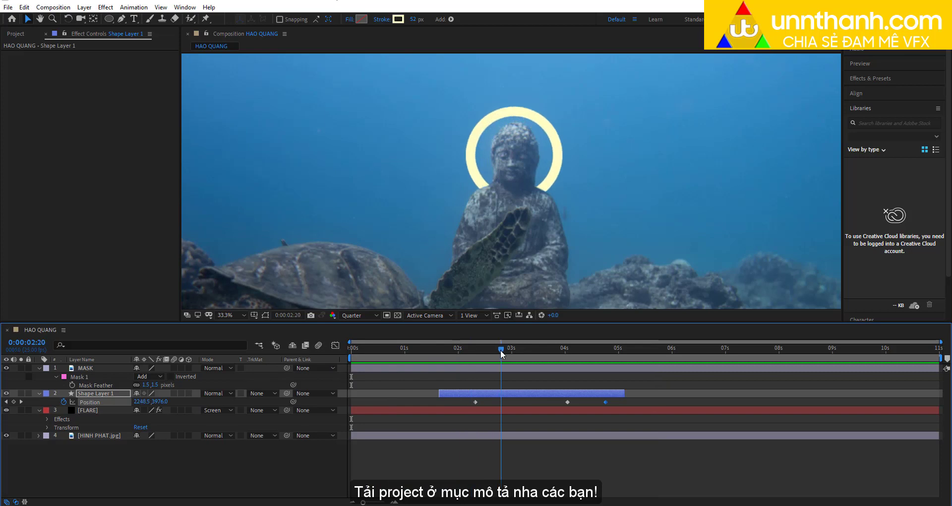
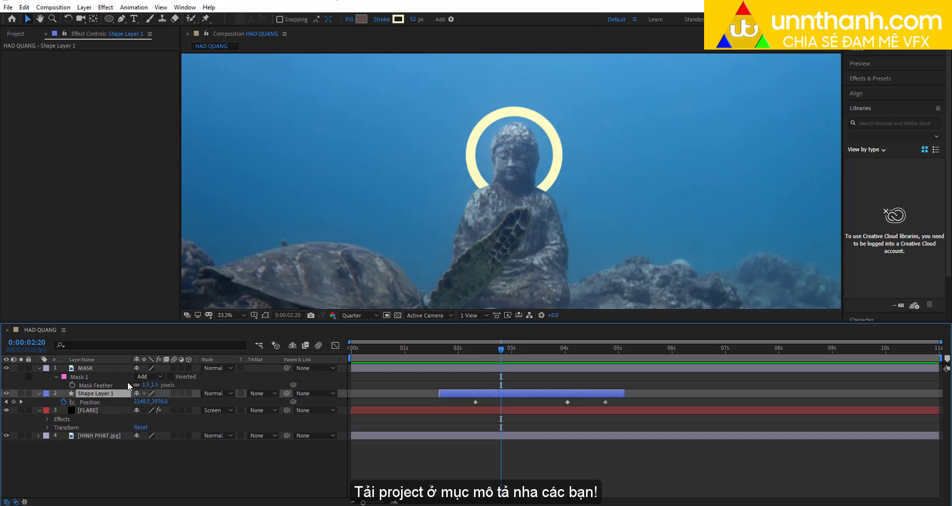
Step: Pre-compose the ring shape layer into a new composition named VONG HA
{"action": "key", "text": "ctrl+shift+c"}
{"action": "type", "text": "HA"}
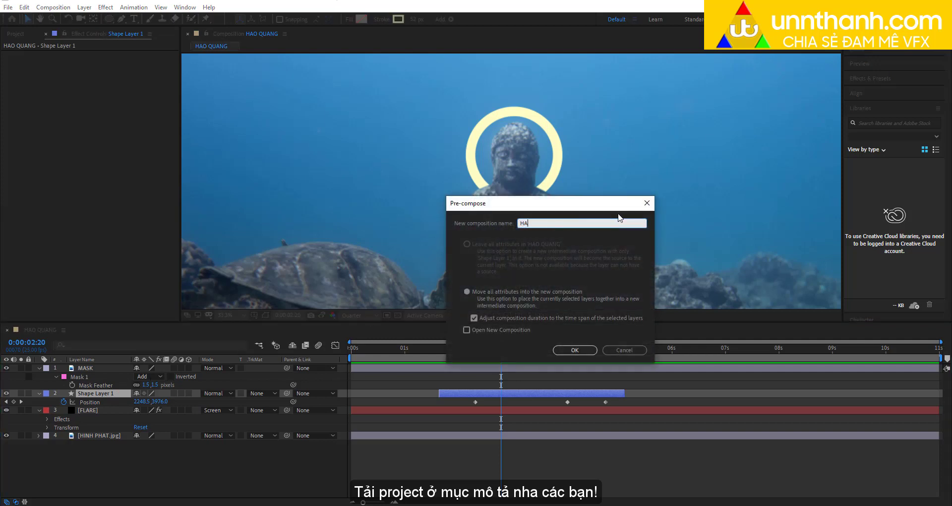
{"action": "key", "text": "BackSpace"}
{"action": "type", "text": "V"}
{"action": "type", "text": "ONG HA"}
{"action": "left_click", "coordinate": [474, 319]}
{"action": "left_click", "coordinate": [574, 350]}
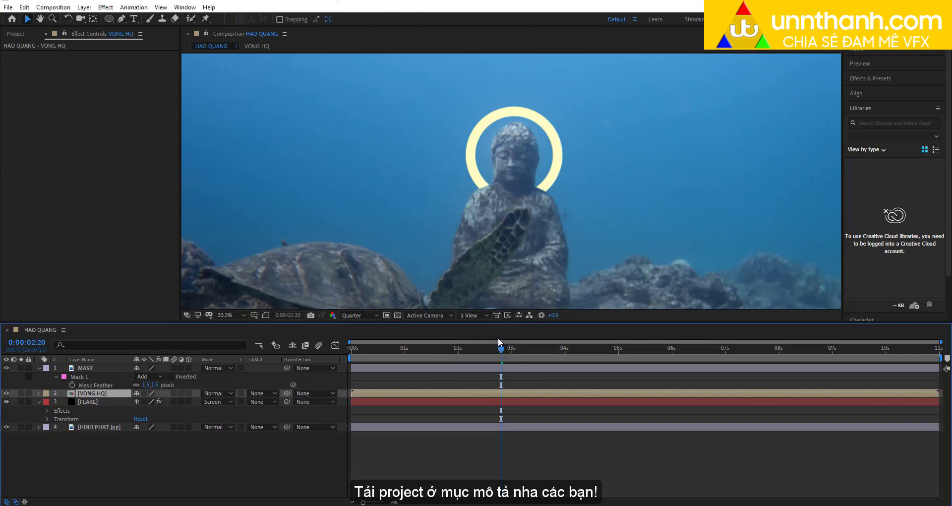
Step: Undo and re-nest the ring layer with the composition duration matched to the layer, then scrub to check it
{"action": "key", "text": "ctrl+z"}
{"action": "key", "text": "ctrl+shift+c"}
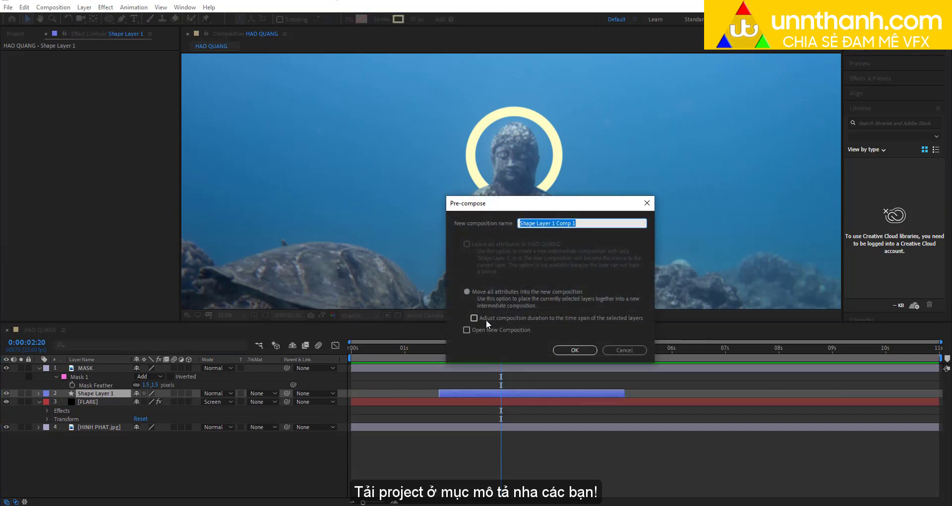
{"action": "left_click", "coordinate": [484, 319]}
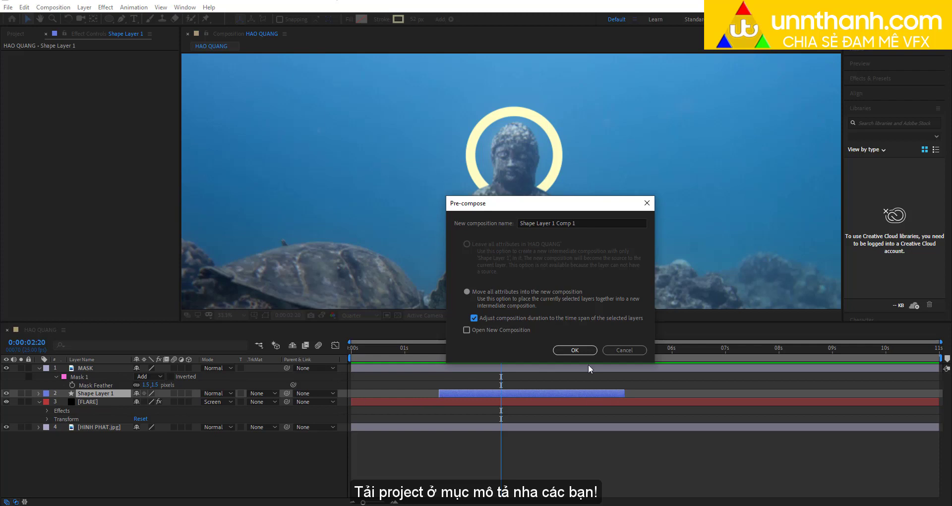
{"action": "key", "text": "Return"}
{"action": "mouse_move", "coordinate": [492, 352]}
{"action": "left_mouse_down"}
{"action": "mouse_move", "coordinate": [517, 362]}
{"action": "mouse_move", "coordinate": [496, 359]}
{"action": "left_mouse_up"}
Step: Undo and nest the ring layer again into a composition named VONG HQ, then scrub back
{"action": "key", "text": "ctrl+z"}
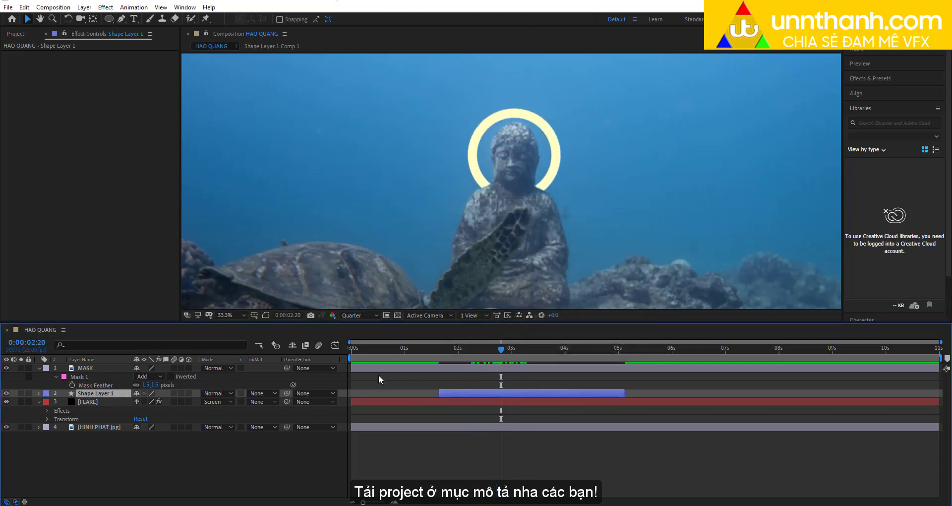
{"action": "key", "text": "ctrl+shift+c"}
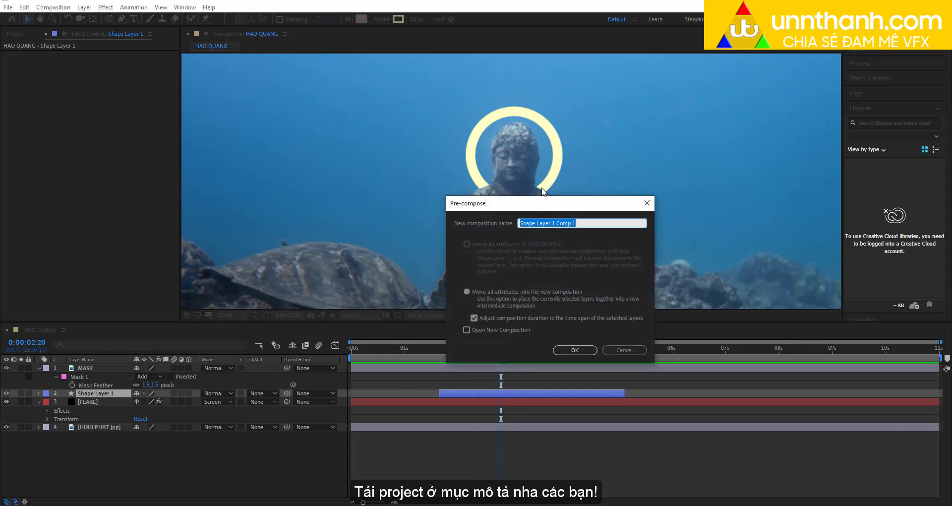
{"action": "type", "text": "VONG H"}
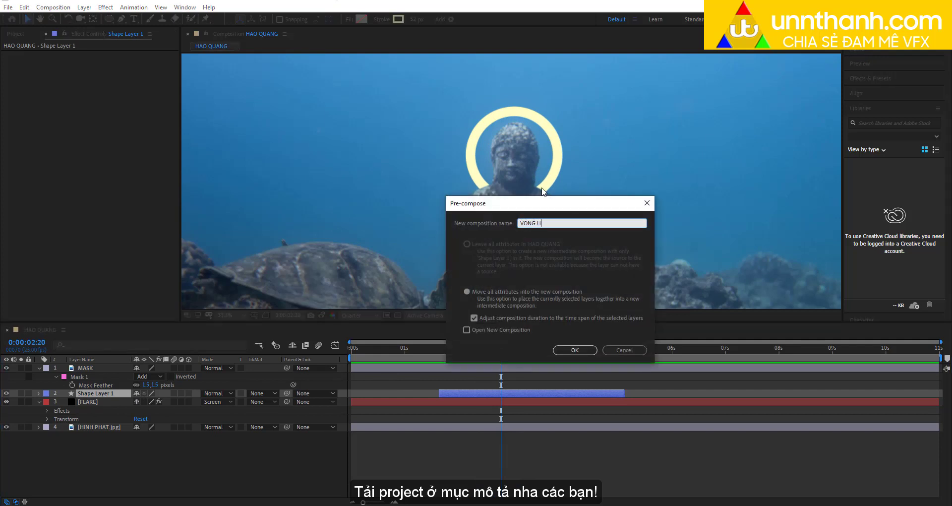
{"action": "type", "text": "O"}
{"action": "key", "text": "Return"}
{"action": "mouse_move", "coordinate": [497, 349]}
{"action": "left_mouse_down"}
{"action": "mouse_move", "coordinate": [452, 358]}
{"action": "mouse_move", "coordinate": [603, 361]}
{"action": "mouse_move", "coordinate": [431, 362]}
{"action": "left_mouse_up"}
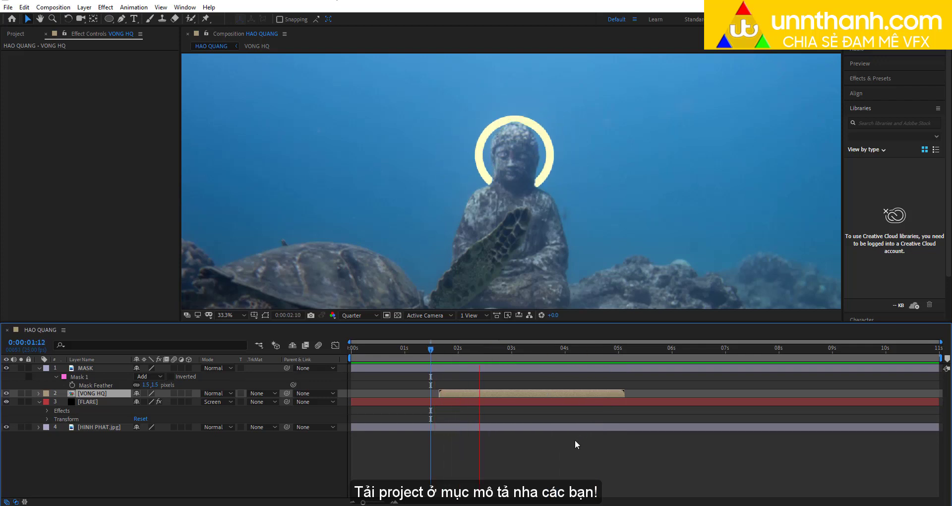
{"action": "key", "text": "space"}
{"action": "scroll", "coordinate": [543, 188], "scroll_direction": "down", "scroll_amount": 2}
{"action": "left_click_drag", "start_coordinate": [498, 346], "coordinate": [507, 346]}
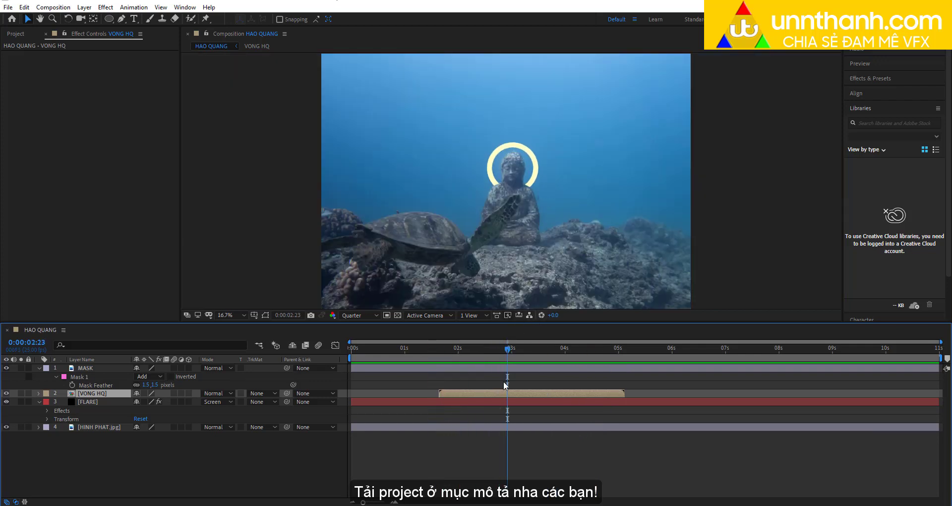
{"action": "key", "text": "ctrl+d"}
{"action": "left_click_drag", "start_coordinate": [486, 395], "coordinate": [549, 395]}
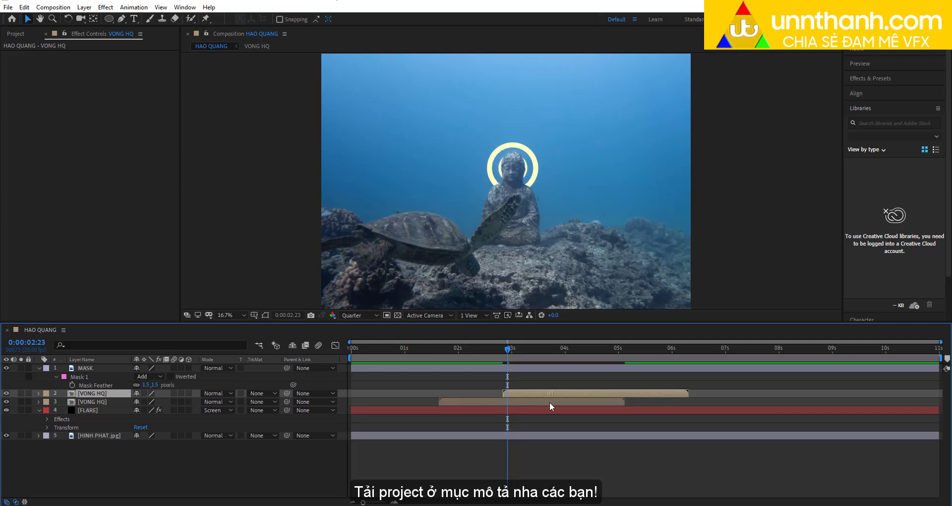
{"action": "left_click_drag", "start_coordinate": [453, 350], "coordinate": [435, 350]}
{"action": "key", "text": "space"}
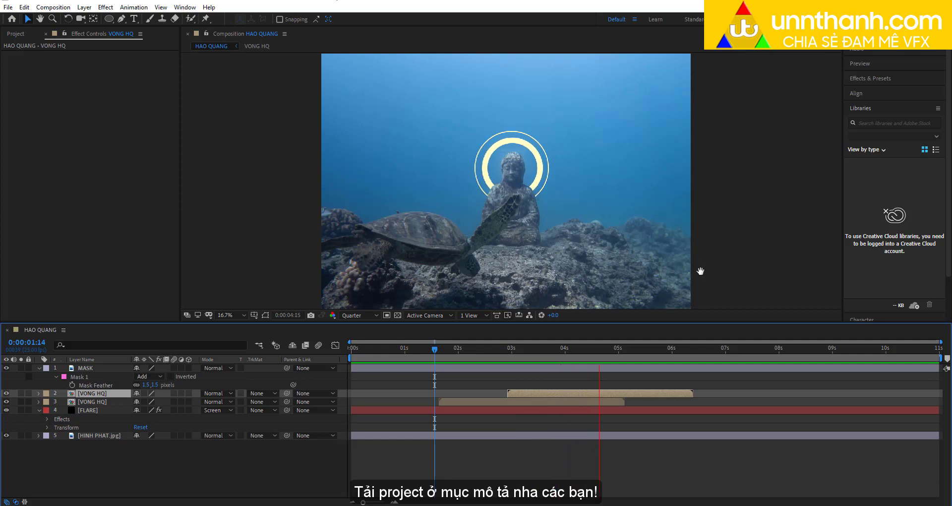
{"action": "key", "text": "space"}
{"action": "left_click", "coordinate": [573, 348]}
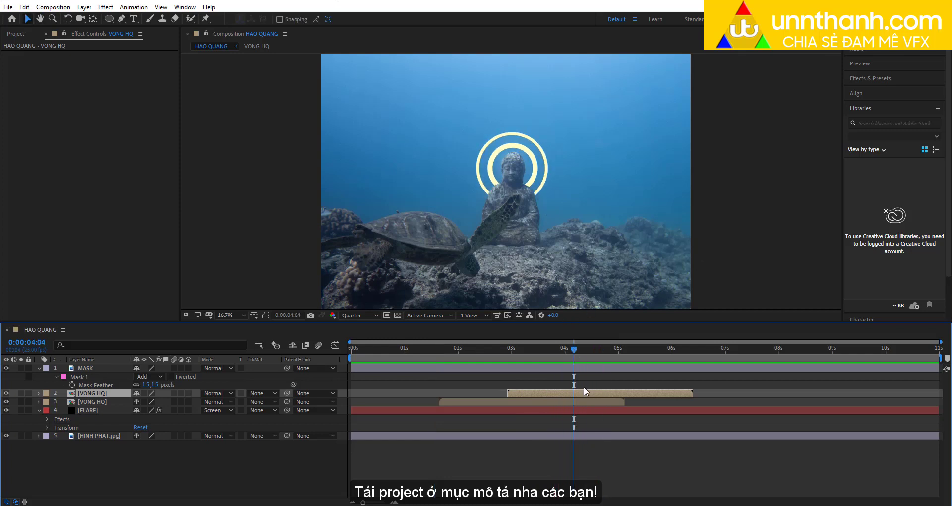
{"action": "key", "text": "ctrl+d"}
{"action": "left_click_drag", "start_coordinate": [583, 392], "coordinate": [650, 399]}
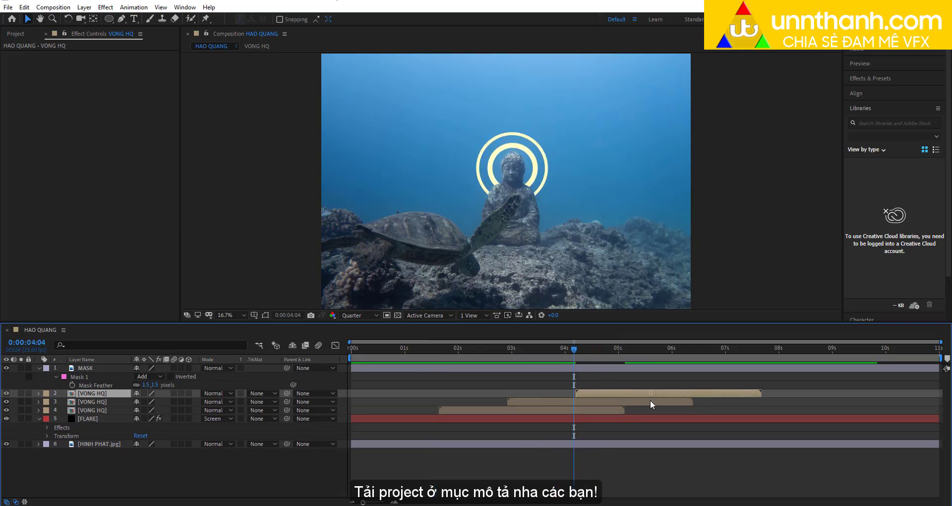
{"action": "key", "text": "space"}
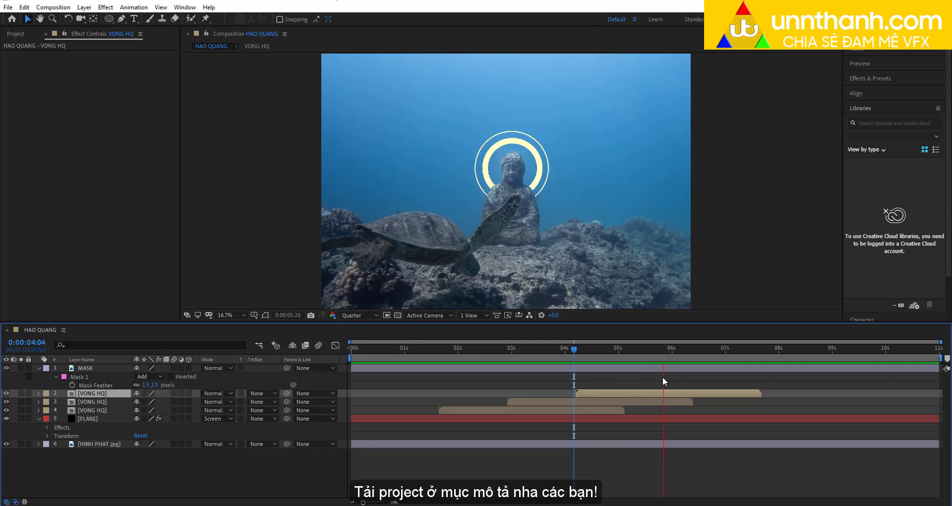
{"action": "key", "text": "space"}
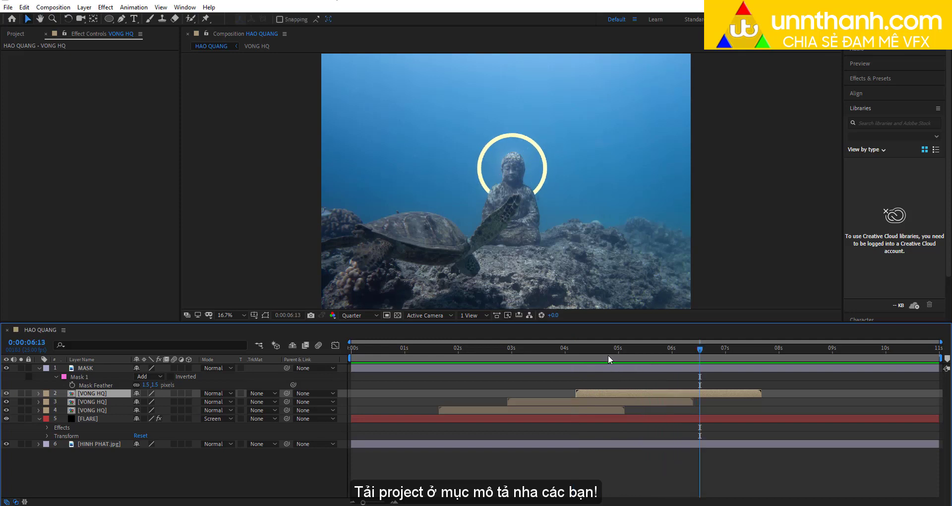
{"action": "left_click", "coordinate": [432, 348]}
{"action": "key", "text": "space"}
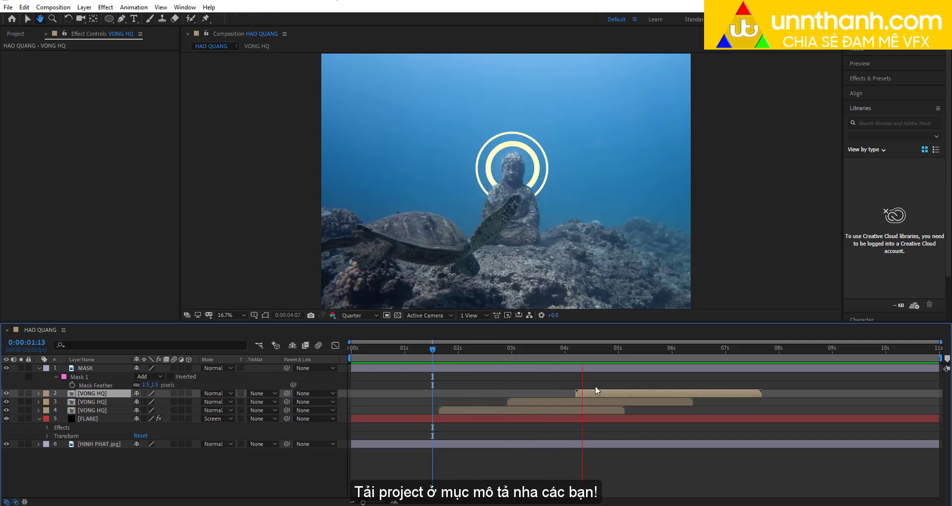
{"action": "key", "text": "space"}
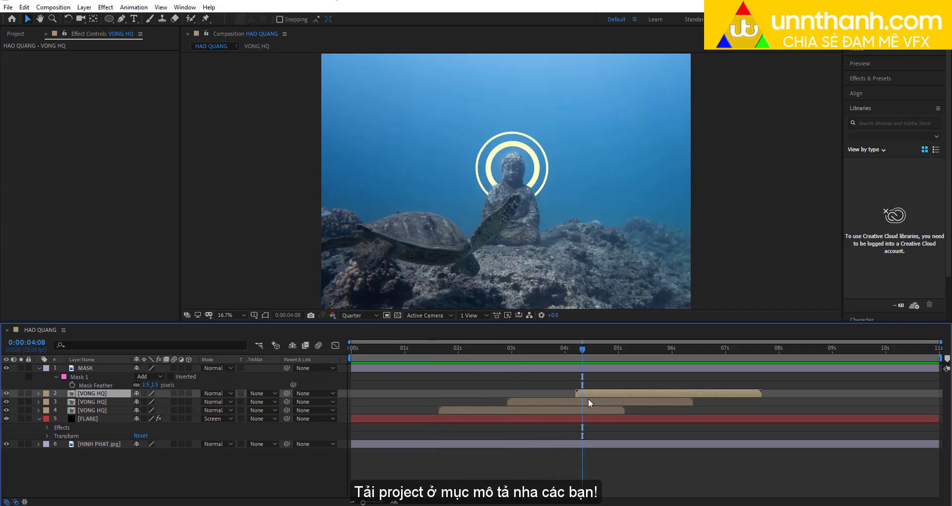
{"action": "left_click", "coordinate": [590, 400], "text": "shift"}
{"action": "key", "text": "Delete"}
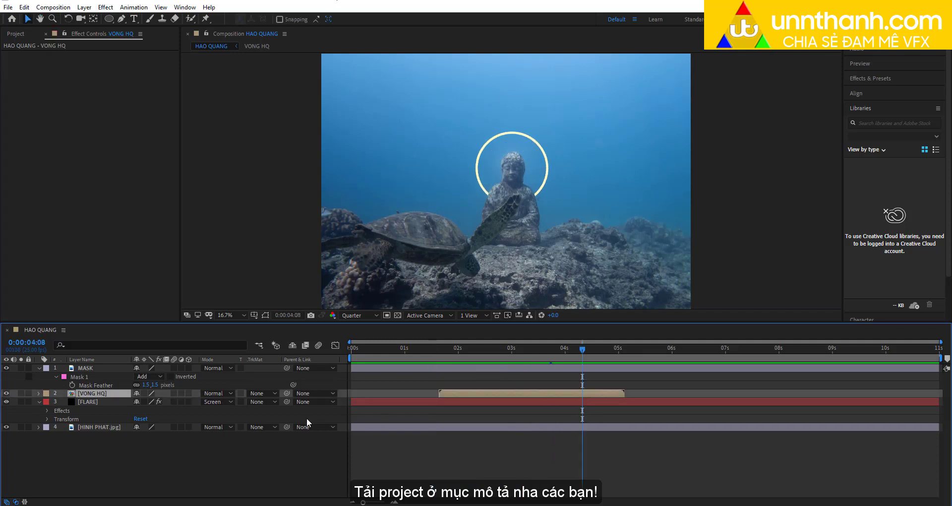
Step: Move VONG HQ below FLARE, then inspect the FLARE flare settings and the MASK outline
{"action": "left_click_drag", "start_coordinate": [94, 393], "coordinate": [97, 419]}
{"action": "key", "text": "period"}
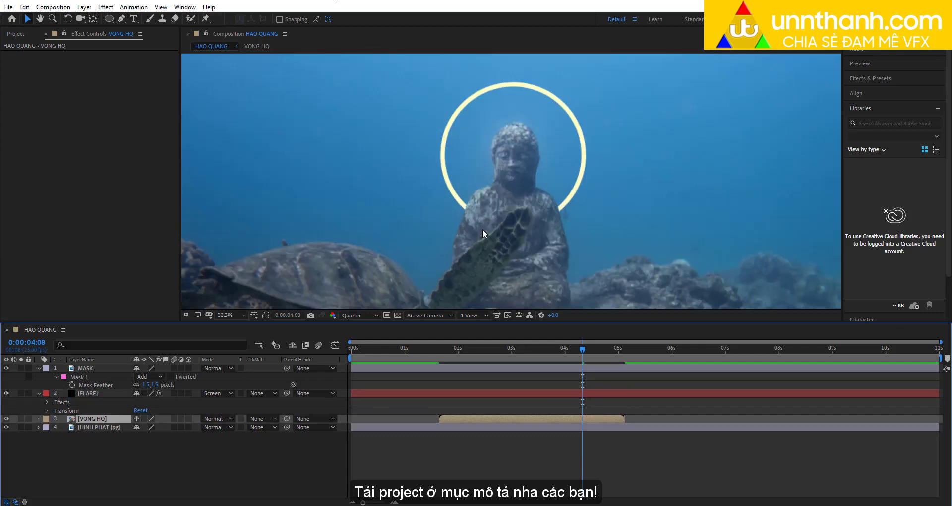
{"action": "left_click", "coordinate": [492, 393]}
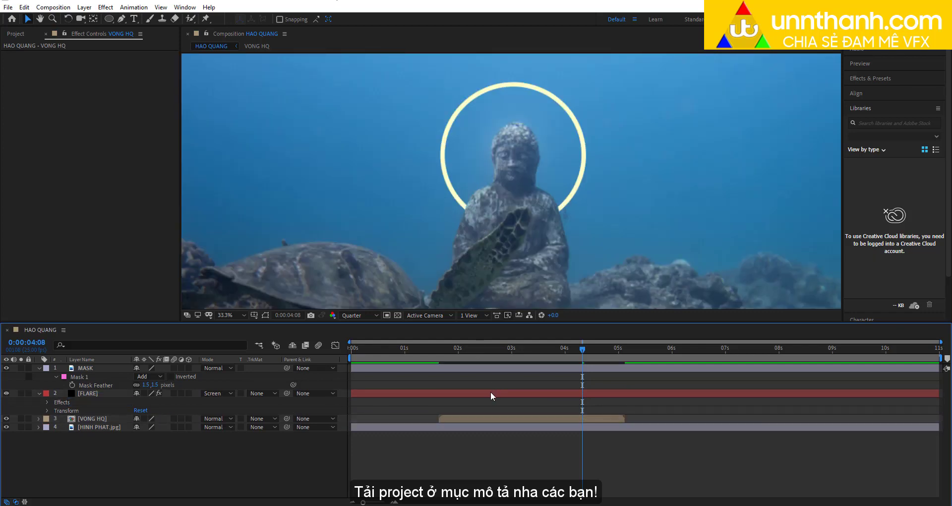
{"action": "left_click", "coordinate": [22, 392]}
{"action": "left_click", "coordinate": [22, 392]}
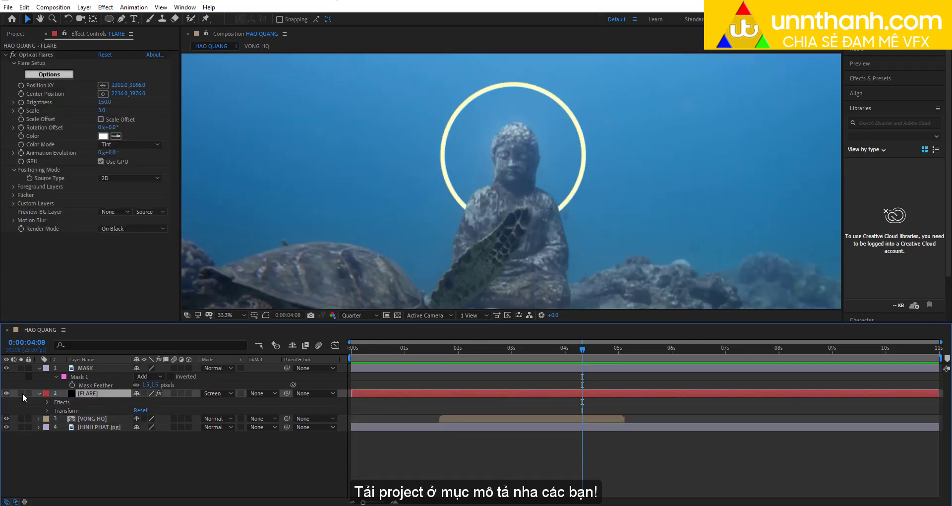
{"action": "left_click", "coordinate": [88, 367]}
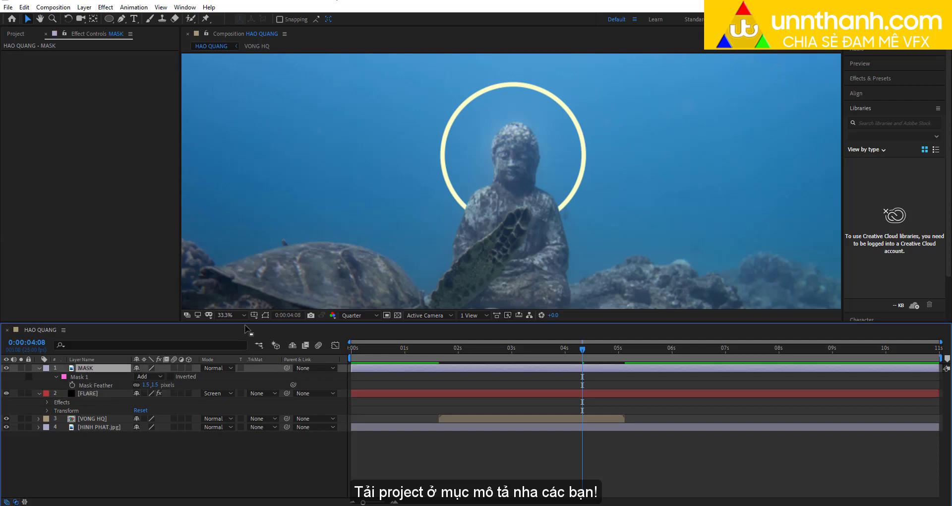
{"action": "left_click", "coordinate": [311, 287]}
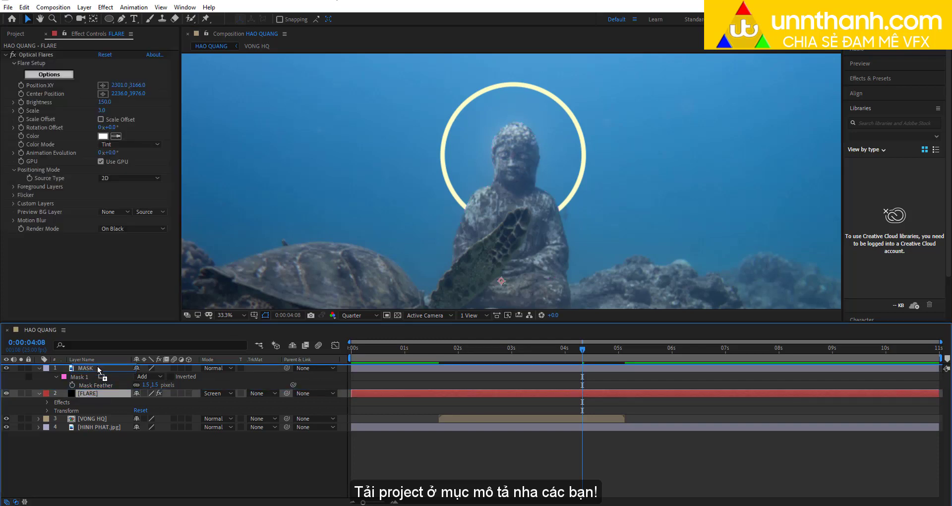
Step: Put FLARE at the top of the stack, preview, and rewind the reference video to 1:25
{"action": "left_click_drag", "start_coordinate": [93, 392], "coordinate": [96, 366]}
{"action": "key", "text": "space"}
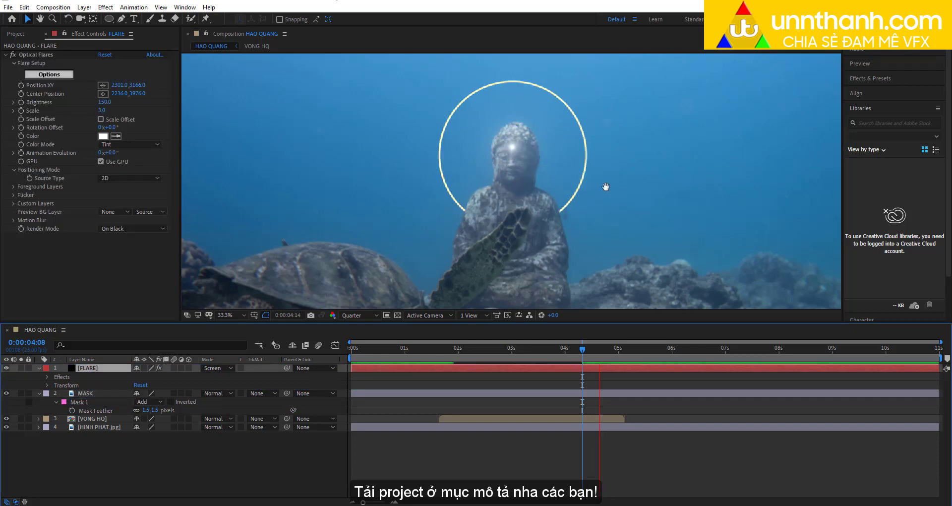
{"action": "left_click_drag", "start_coordinate": [591, 355], "coordinate": [508, 360]}
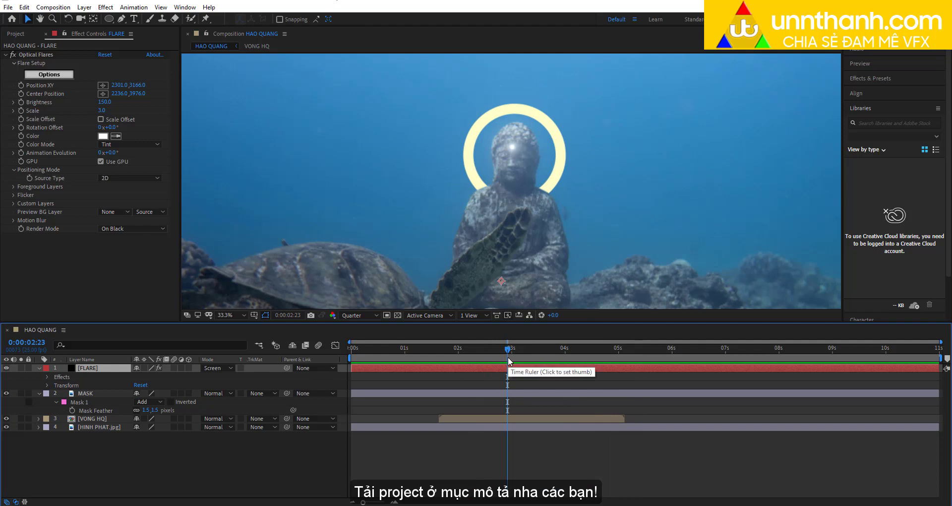
{"action": "key", "text": "space"}
{"action": "key", "text": "space"}
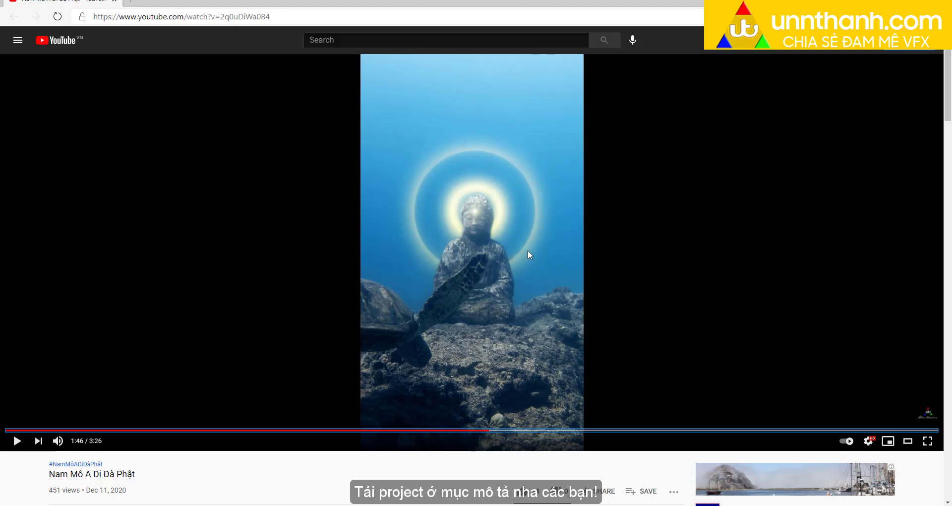
{"action": "left_click", "coordinate": [395, 430]}
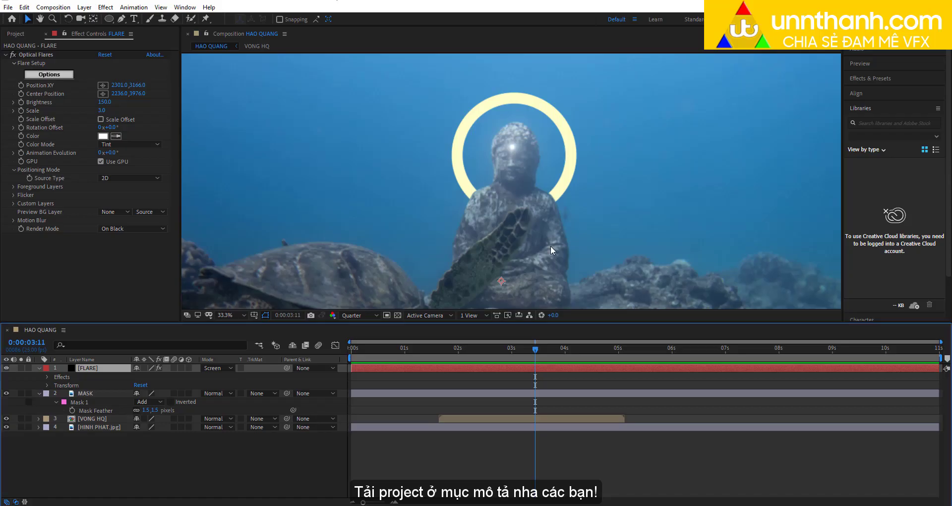
Step: Apply CC Radial Fast Blur to the VONG HQ layer at 0:00:03:15
{"action": "left_click_drag", "start_coordinate": [525, 356], "coordinate": [545, 358]}
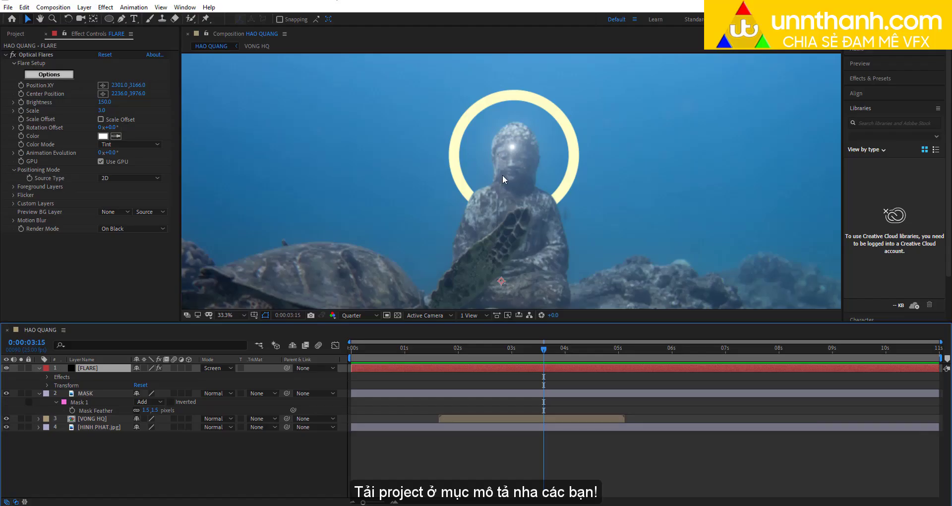
{"action": "left_click", "coordinate": [424, 161]}
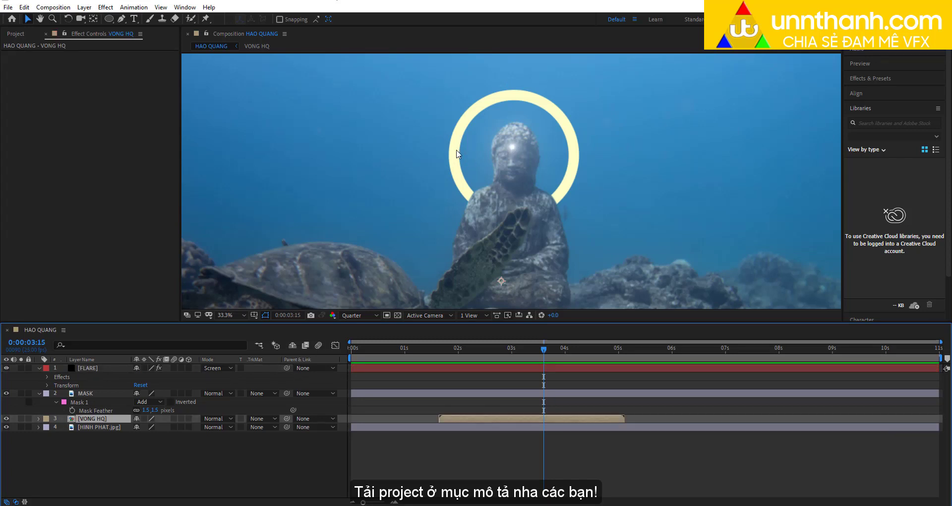
{"action": "key", "text": "ctrl+space"}
{"action": "type", "text": "ccr"}
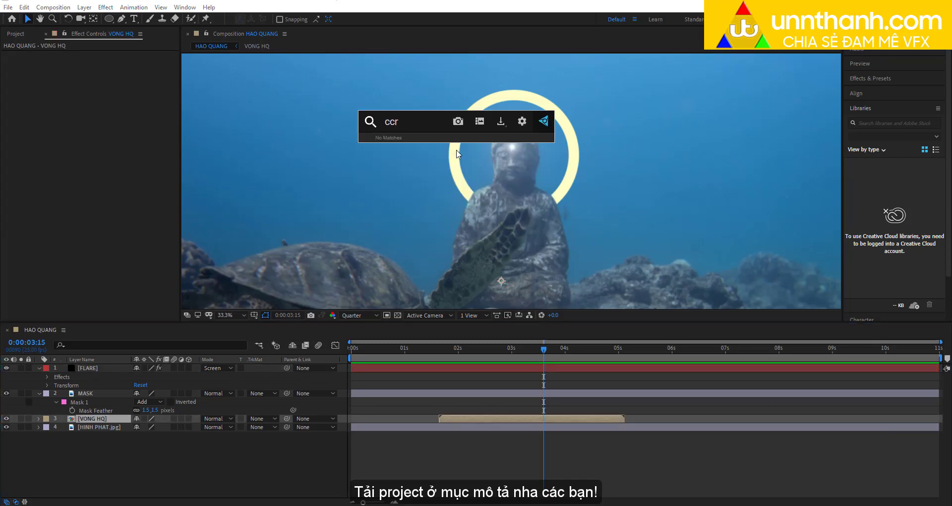
{"action": "key", "text": "BackSpace"}
{"action": "type", "text": "ra"}
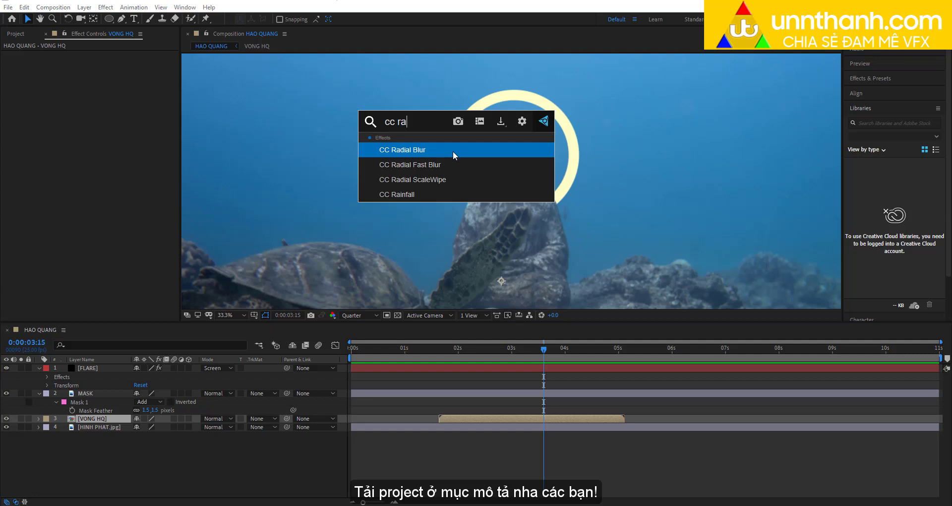
{"action": "left_click", "coordinate": [453, 151]}
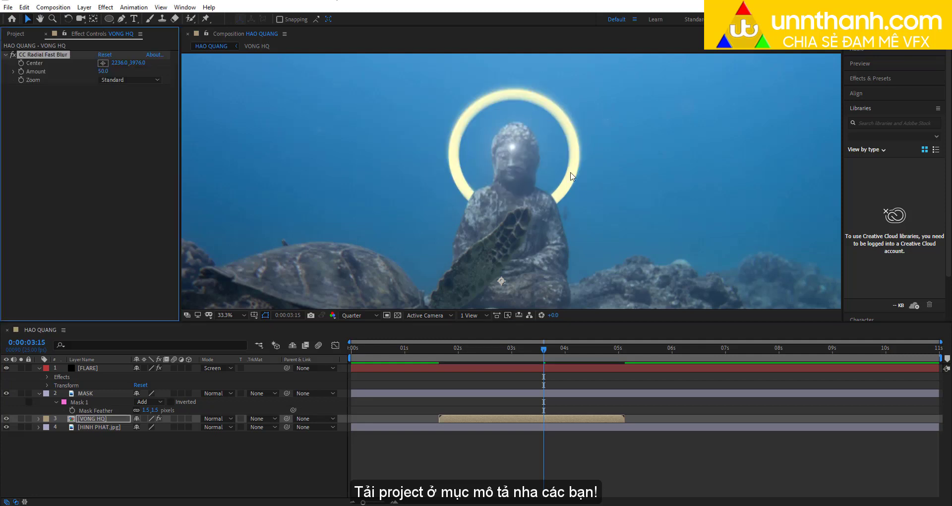
Step: Centre the radial blur on the statue's head and save the project
{"action": "scroll", "coordinate": [535, 181], "scroll_direction": "down", "scroll_amount": 2}
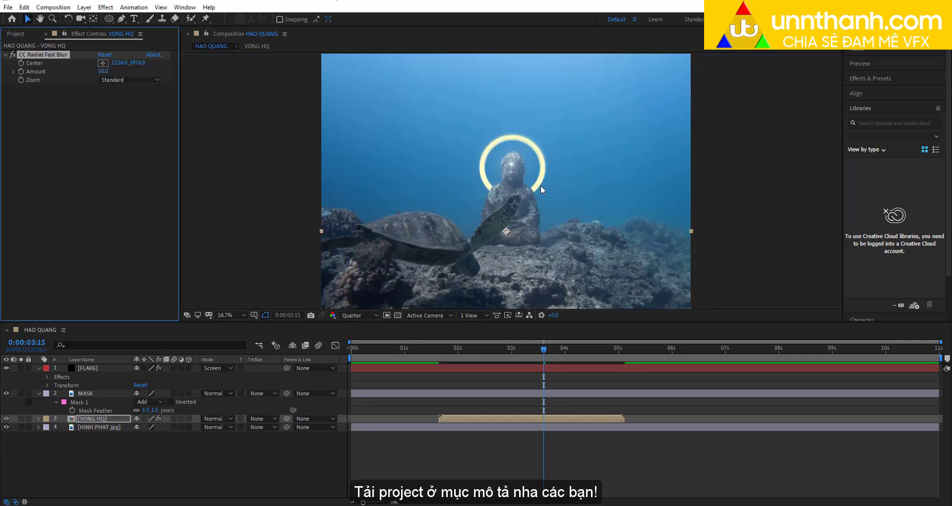
{"action": "left_click", "coordinate": [103, 63]}
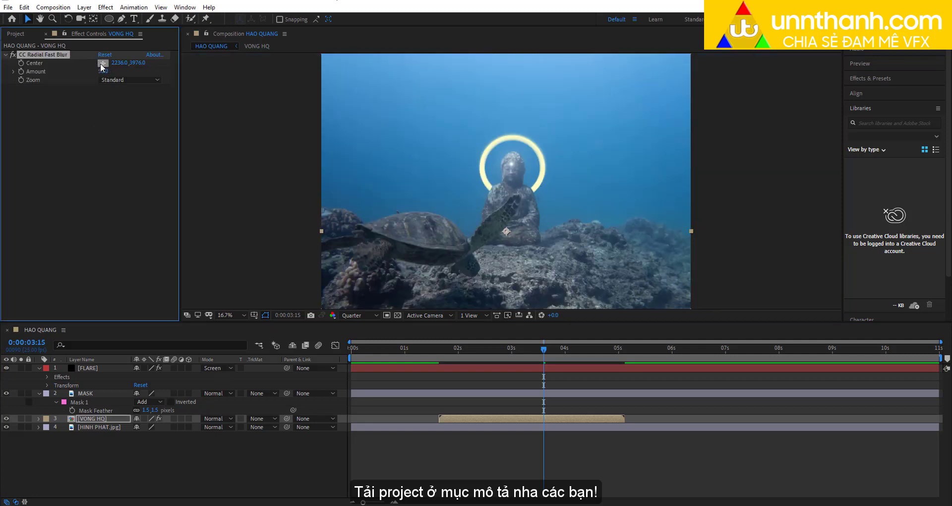
{"action": "left_click", "coordinate": [513, 163]}
{"action": "scroll", "coordinate": [532, 160], "scroll_direction": "up", "scroll_amount": 3}
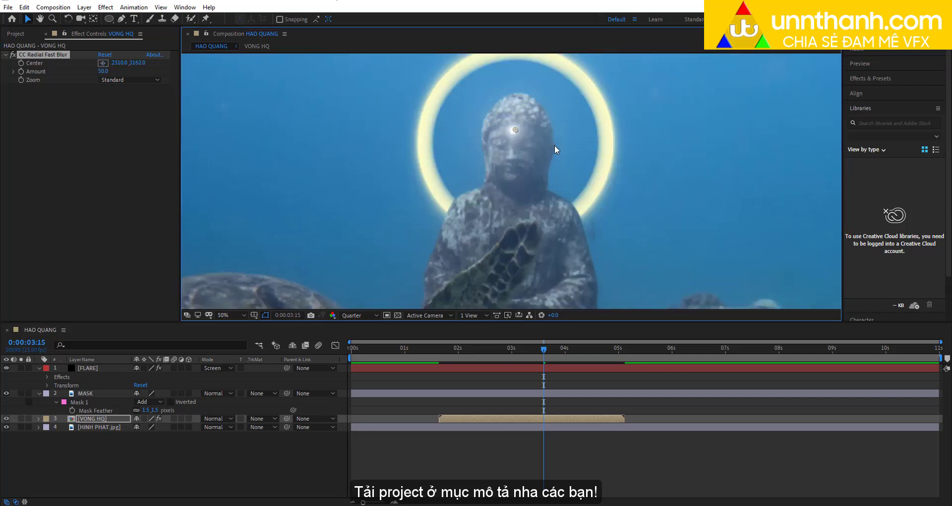
{"action": "mouse_move", "coordinate": [554, 145]}
{"action": "left_mouse_down"}
{"action": "mouse_move", "coordinate": [544, 192]}
{"action": "mouse_move", "coordinate": [506, 175]}
{"action": "left_mouse_up"}
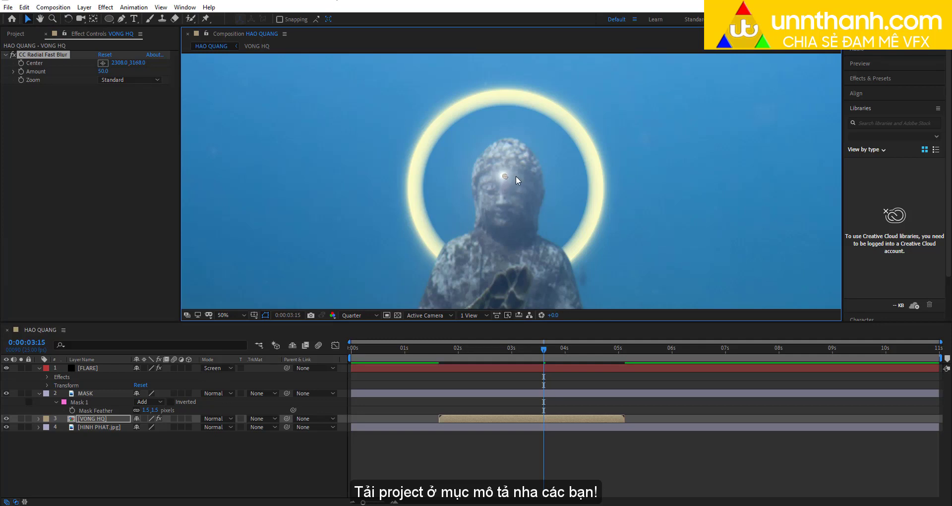
{"action": "key", "text": "ctrl+s"}
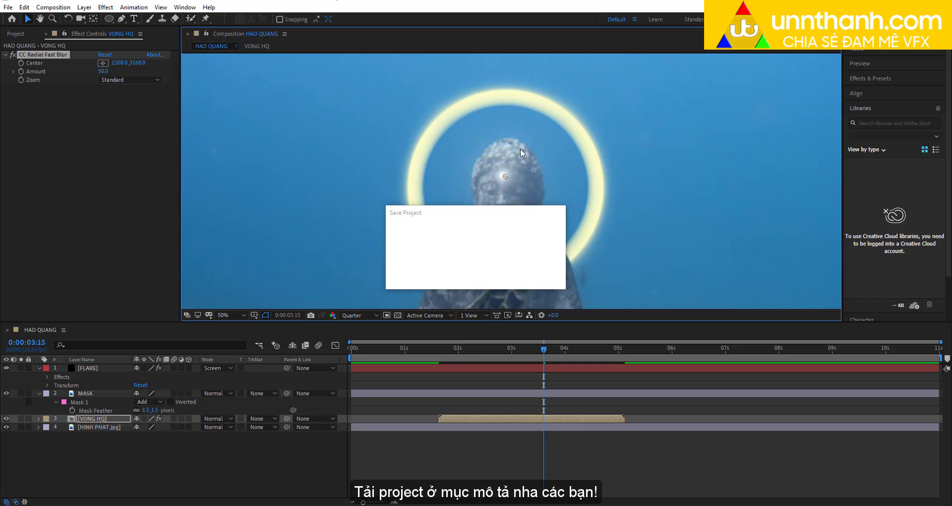
Step: Purge all memory and disk cache
{"action": "left_click", "coordinate": [24, 7]}
{"action": "mouse_move", "coordinate": [62, 218]}
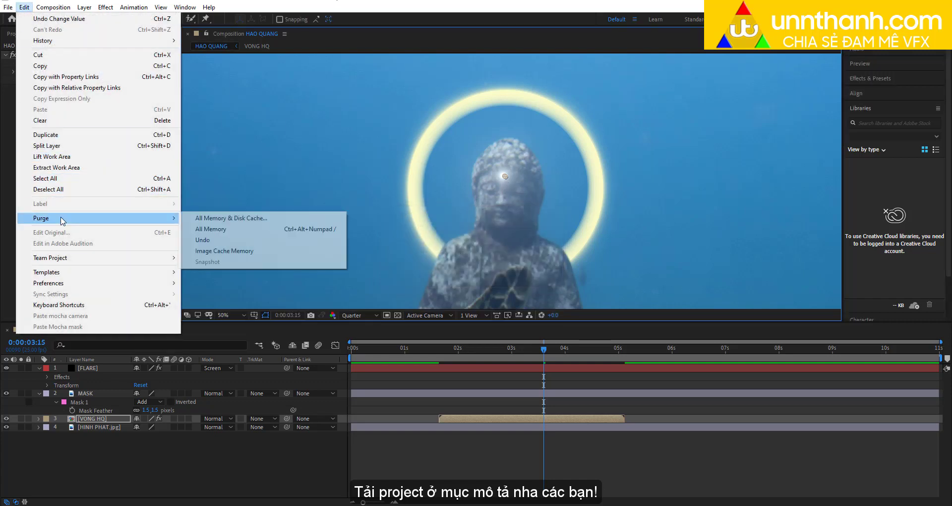
{"action": "left_click", "coordinate": [243, 218]}
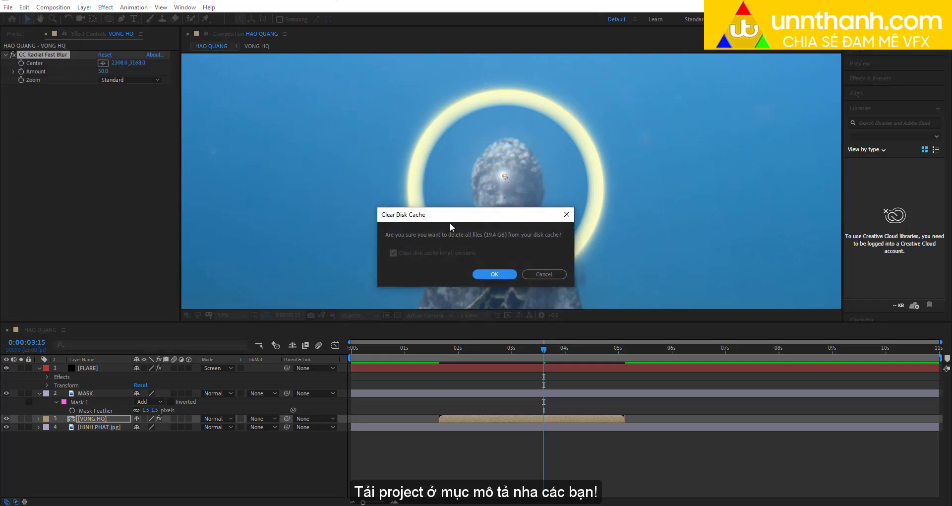
{"action": "left_click", "coordinate": [489, 272]}
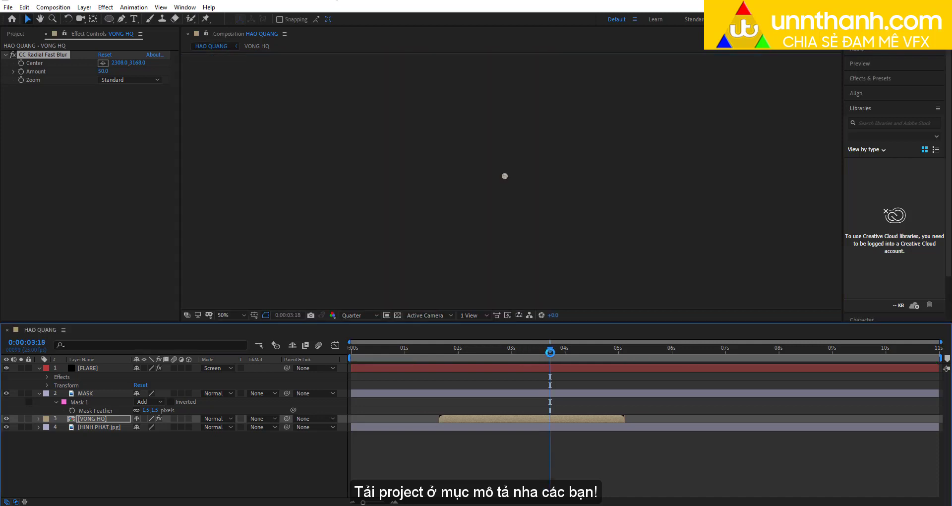
Step: At 0:00:03:12, raise the CC Radial Fast Blur Amount to 60
{"action": "left_click", "coordinate": [537, 349]}
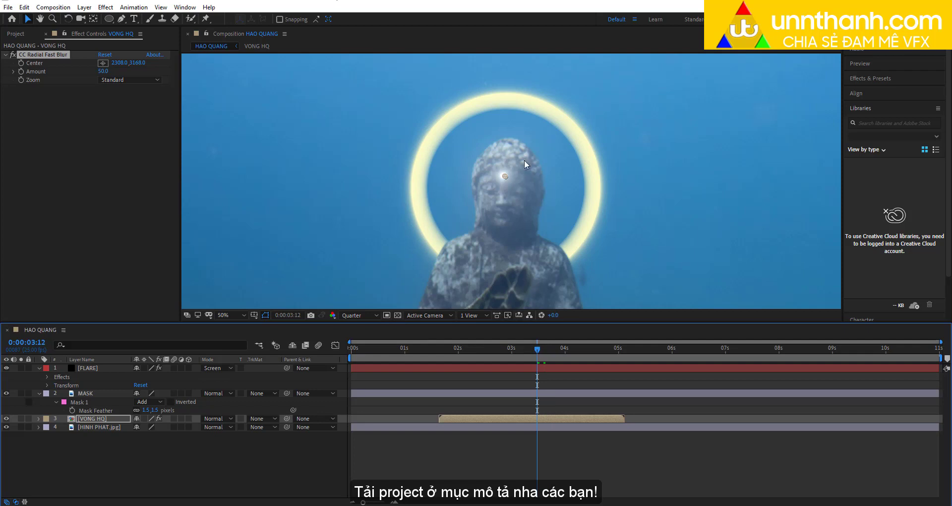
{"action": "left_click_drag", "start_coordinate": [104, 73], "coordinate": [109, 70]}
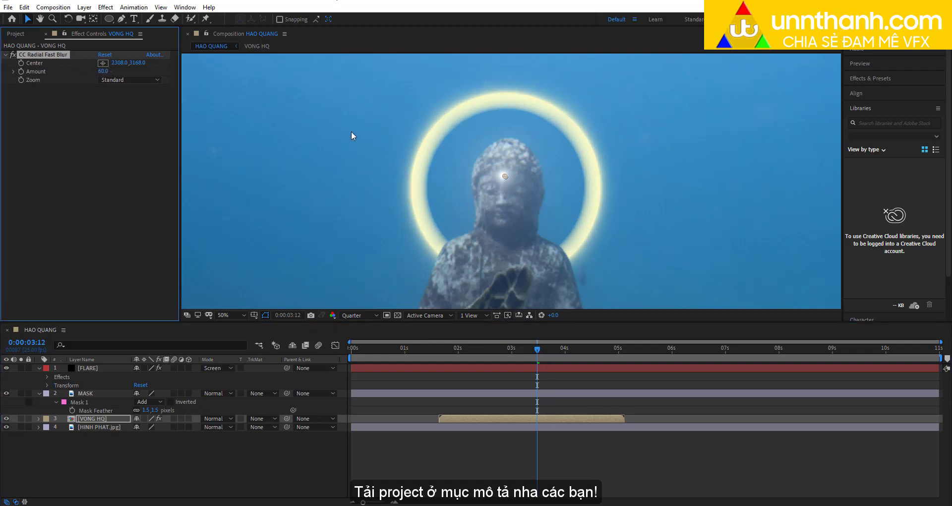
{"action": "key", "text": "comma"}
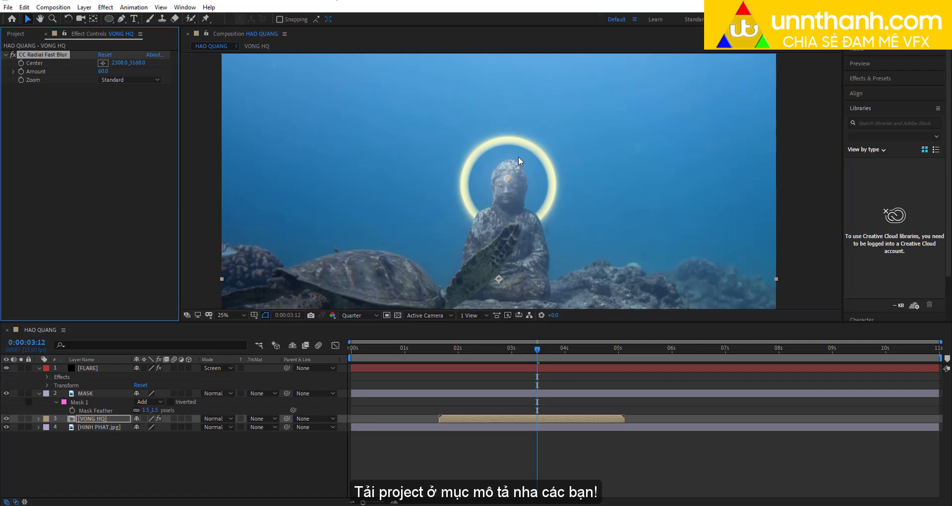
{"action": "key", "text": "period"}
Step: Set the VONG HQ halo layer's blending mode to Screen and preview the result
{"action": "left_click", "coordinate": [117, 370]}
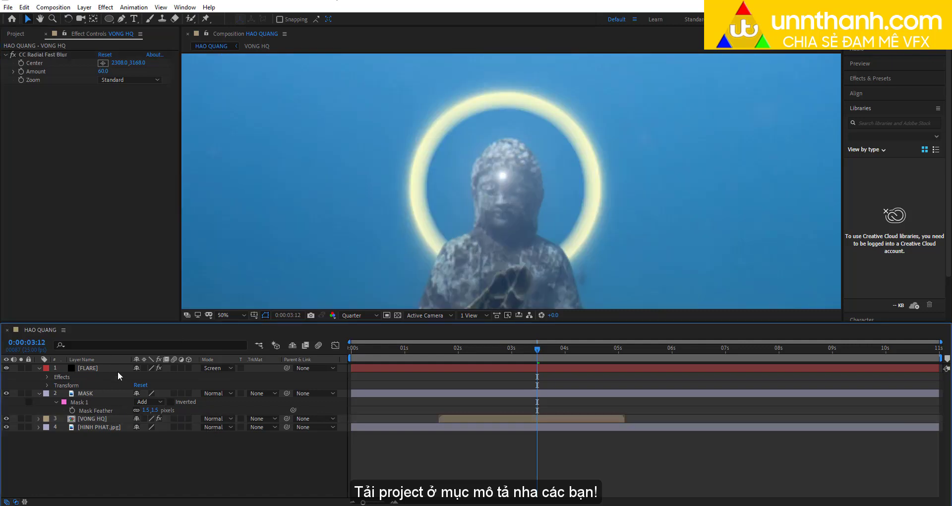
{"action": "left_click", "coordinate": [218, 418]}
{"action": "left_click", "coordinate": [260, 196]}
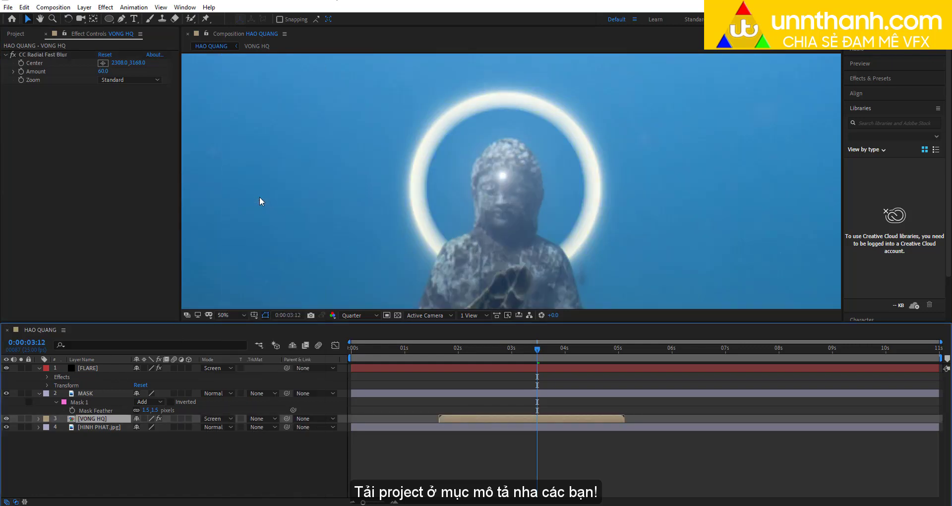
{"action": "key", "text": "comma"}
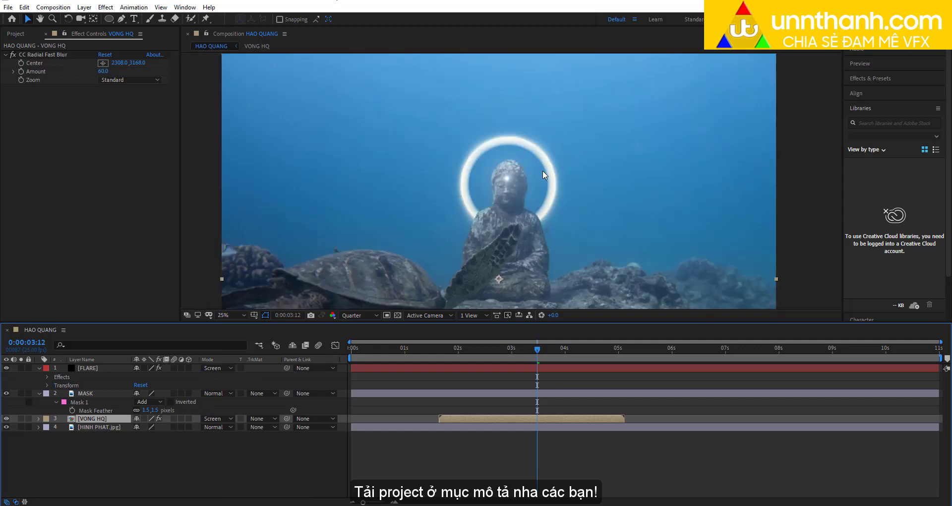
{"action": "key", "text": "period"}
{"action": "key", "text": "comma"}
{"action": "key", "text": "period"}
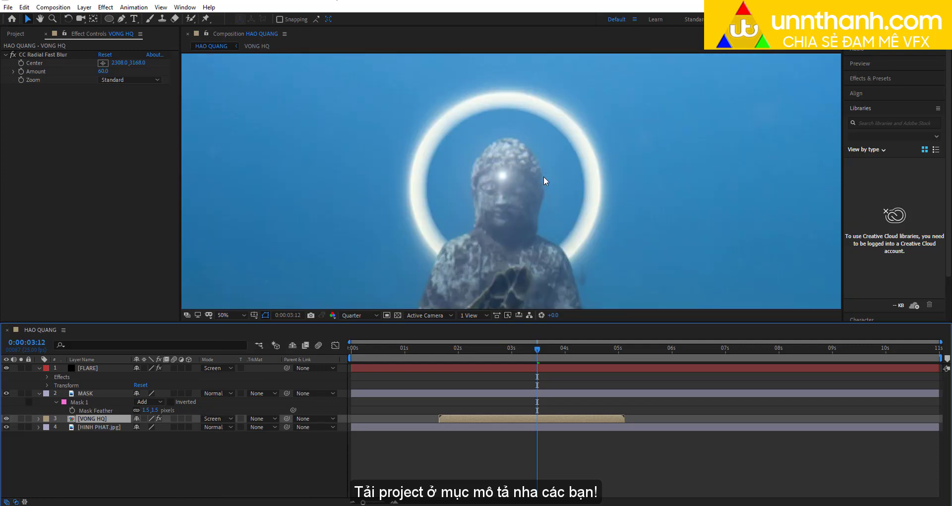
{"action": "left_click", "coordinate": [43, 128]}
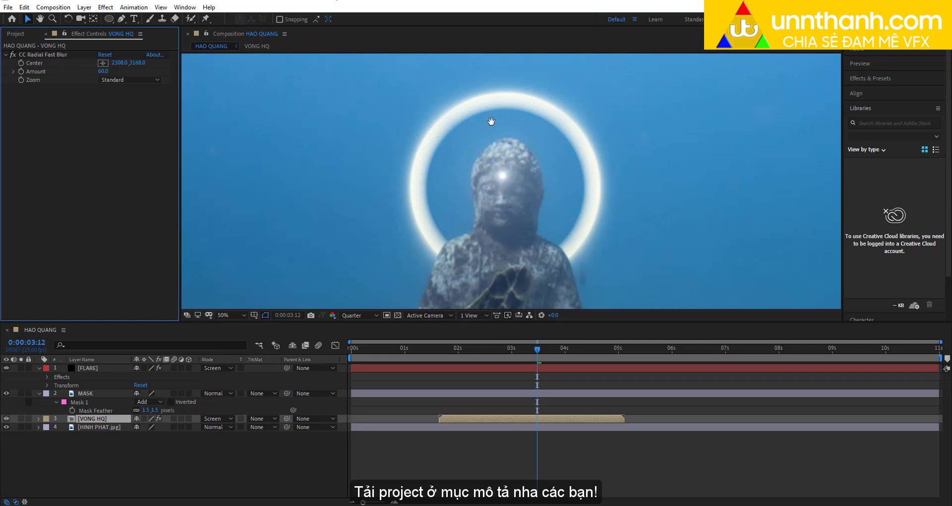
{"action": "key", "text": "space"}
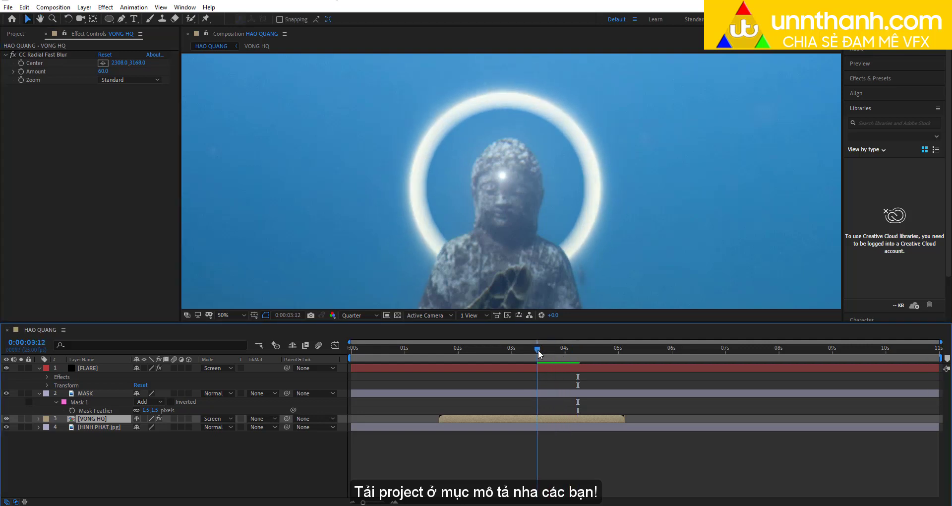
{"action": "left_click_drag", "start_coordinate": [551, 350], "coordinate": [549, 351]}
{"action": "scroll", "coordinate": [504, 224], "scroll_direction": "down", "scroll_amount": 4}
{"action": "scroll", "coordinate": [504, 224], "scroll_direction": "up", "scroll_amount": 4}
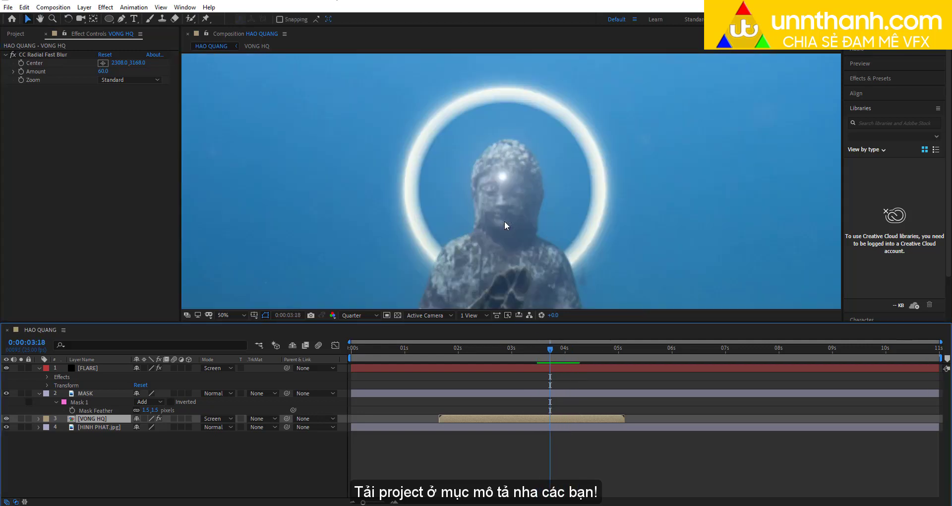
Step: Apply Deep Glow to the VONG HQ halo layer through the effect search
{"action": "key", "text": "ctrl+space"}
{"action": "type", "text": "de"}
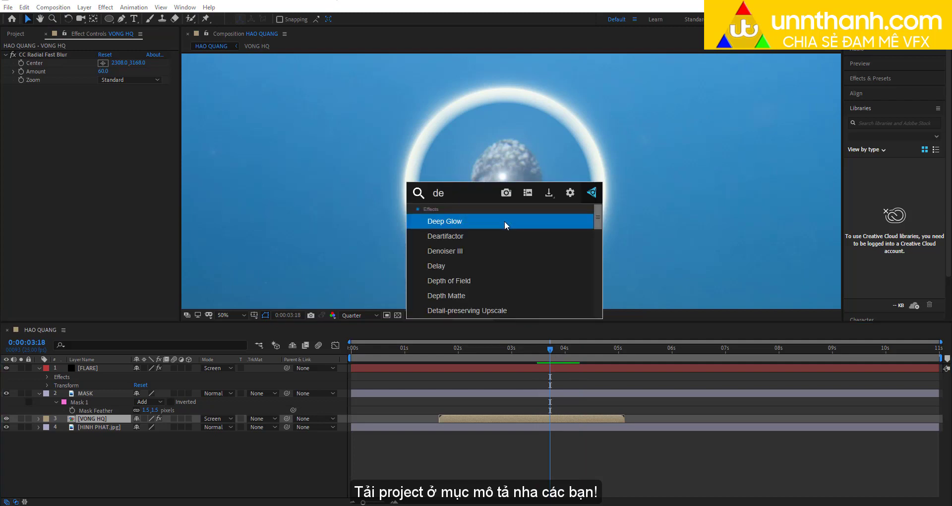
{"action": "key", "text": "Return"}
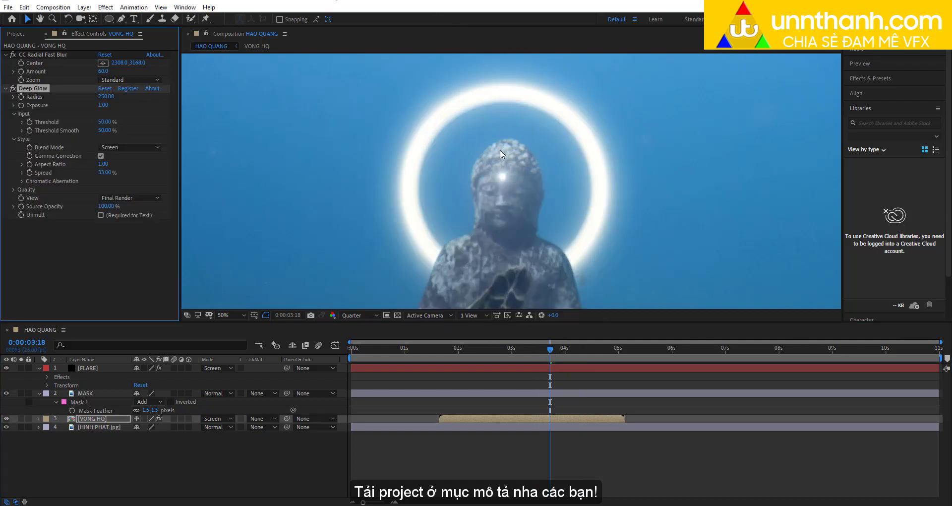
{"action": "scroll", "coordinate": [500, 150], "scroll_direction": "down", "scroll_amount": 2}
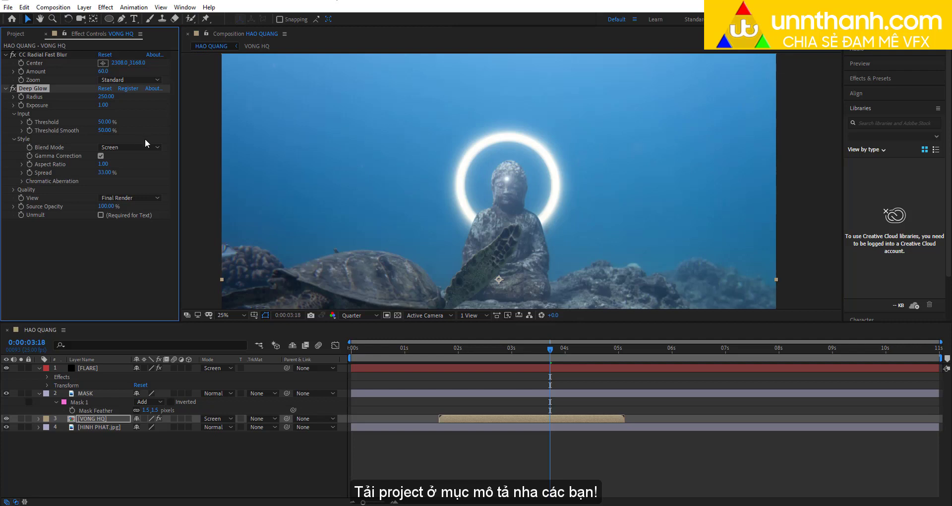
{"action": "scroll", "coordinate": [471, 224], "scroll_direction": "up", "scroll_amount": 1}
Step: Scrub between 0:00:01:13 and 0:00:04:21 and preview the glowing halo
{"action": "left_click_drag", "start_coordinate": [550, 350], "coordinate": [536, 349]}
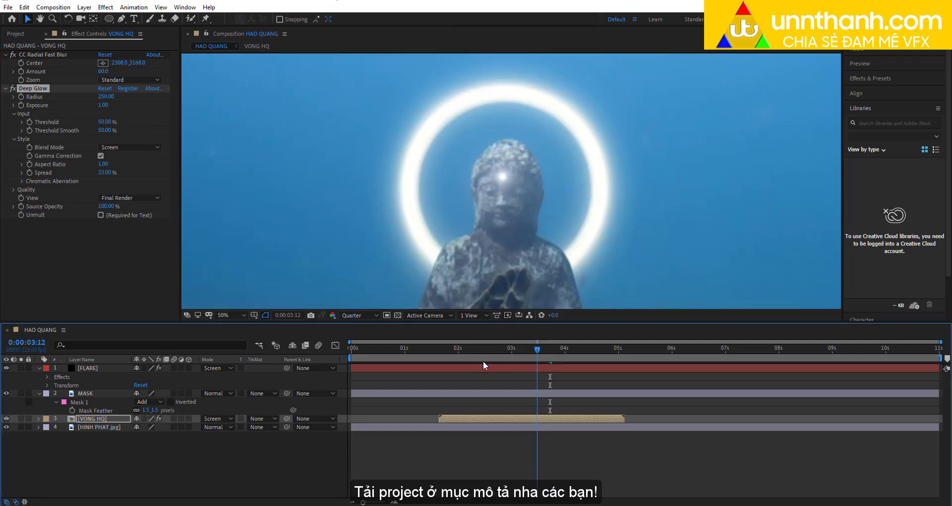
{"action": "left_click_drag", "start_coordinate": [483, 364], "coordinate": [543, 377]}
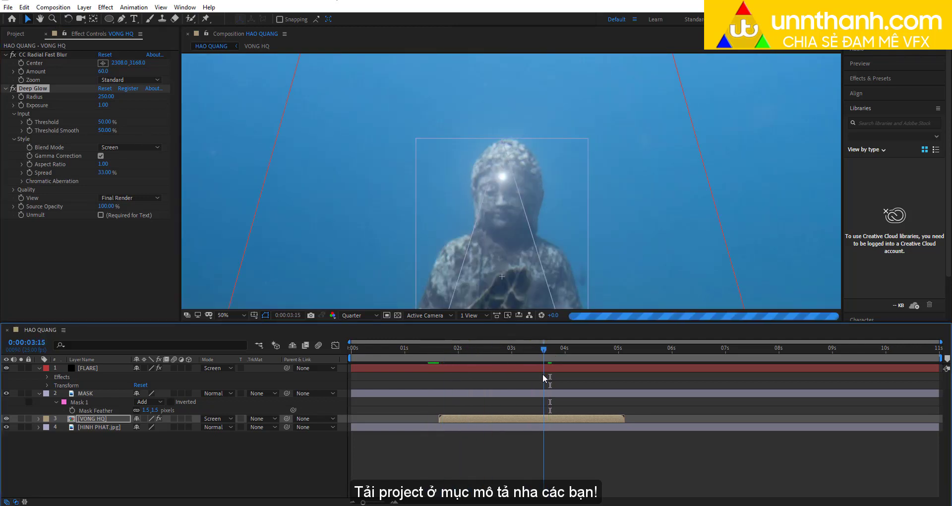
{"action": "left_click_drag", "start_coordinate": [542, 373], "coordinate": [609, 377]}
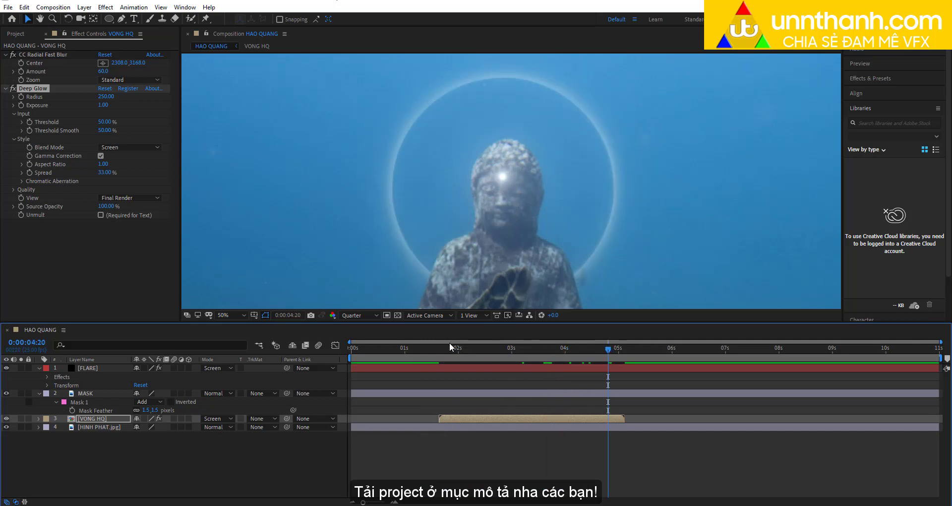
{"action": "left_click_drag", "start_coordinate": [446, 346], "coordinate": [431, 348]}
{"action": "key", "text": "v"}
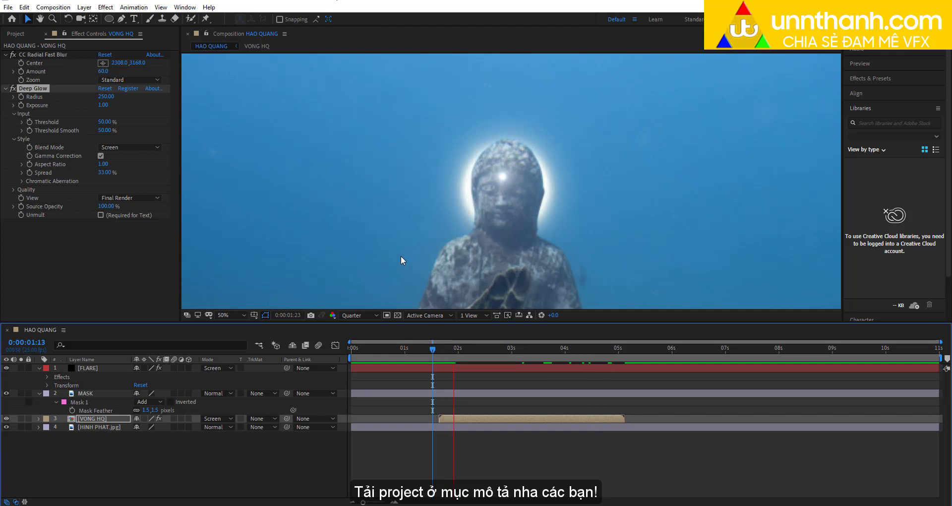
{"action": "left_click_drag", "start_coordinate": [453, 347], "coordinate": [440, 351]}
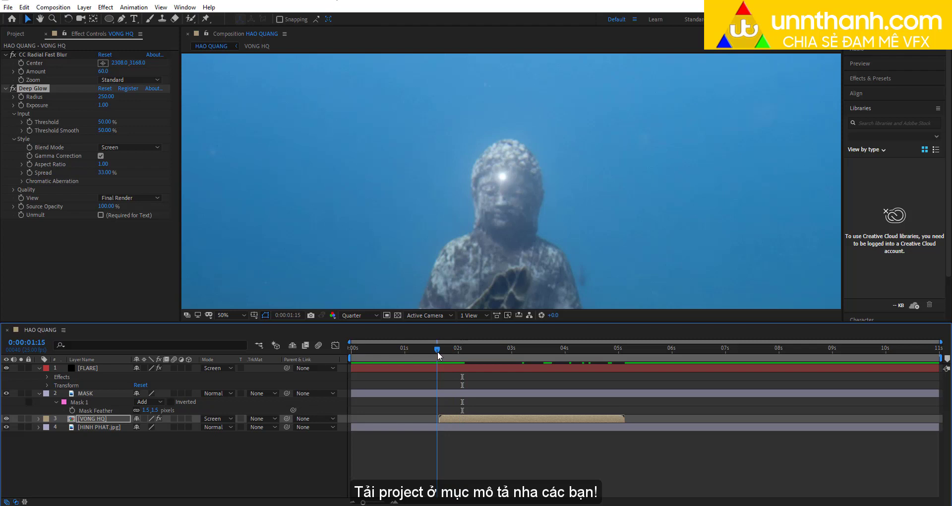
{"action": "key", "text": "space"}
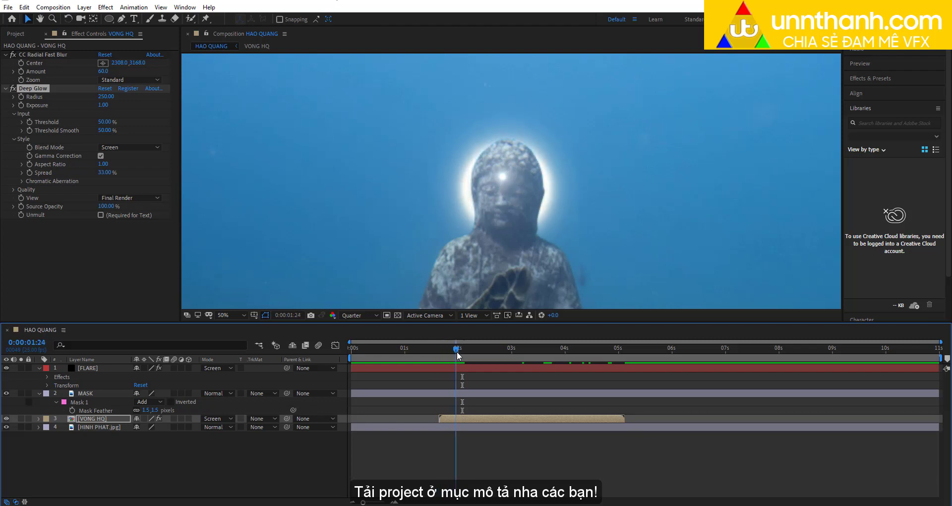
{"action": "left_click_drag", "start_coordinate": [513, 351], "coordinate": [565, 354]}
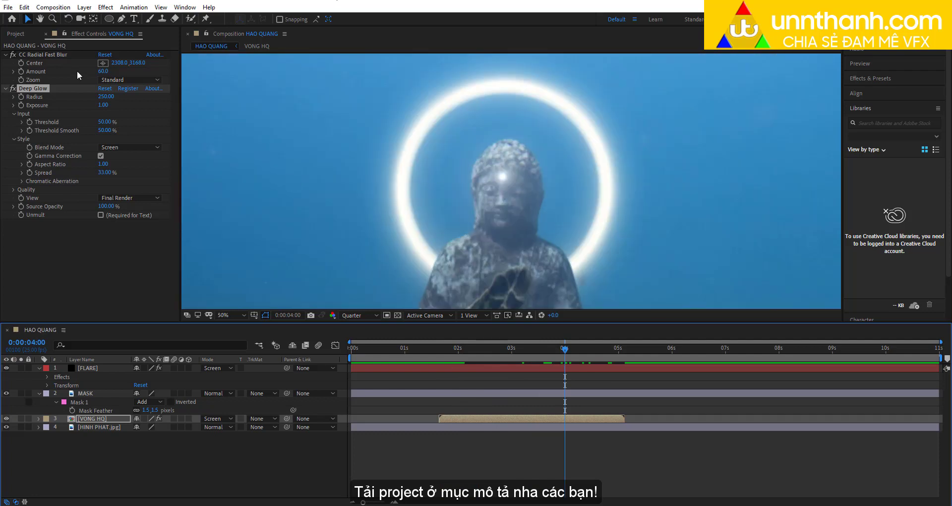
Step: Add a Fill effect to VONG HQ and place it above CC Radial Fast Blur and Deep Glow
{"action": "left_click", "coordinate": [88, 254]}
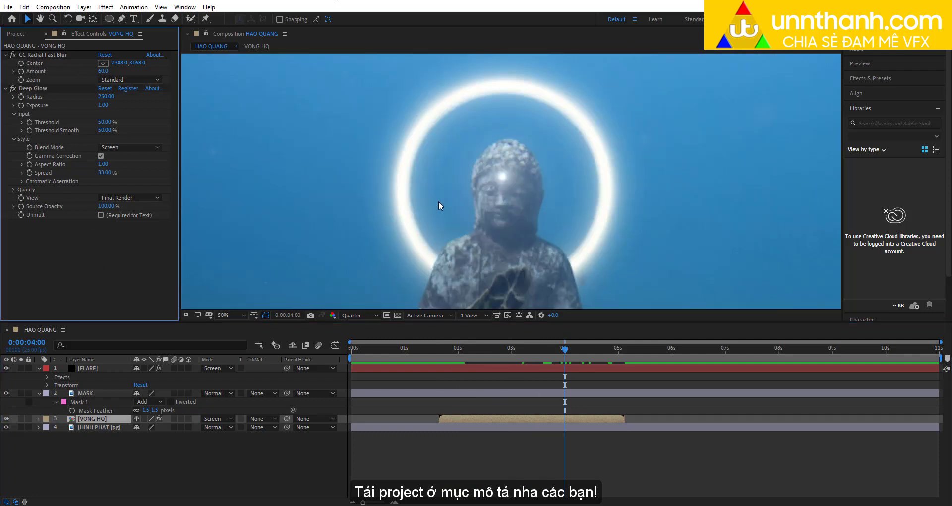
{"action": "key", "text": "ctrl+space"}
{"action": "type", "text": "fill"}
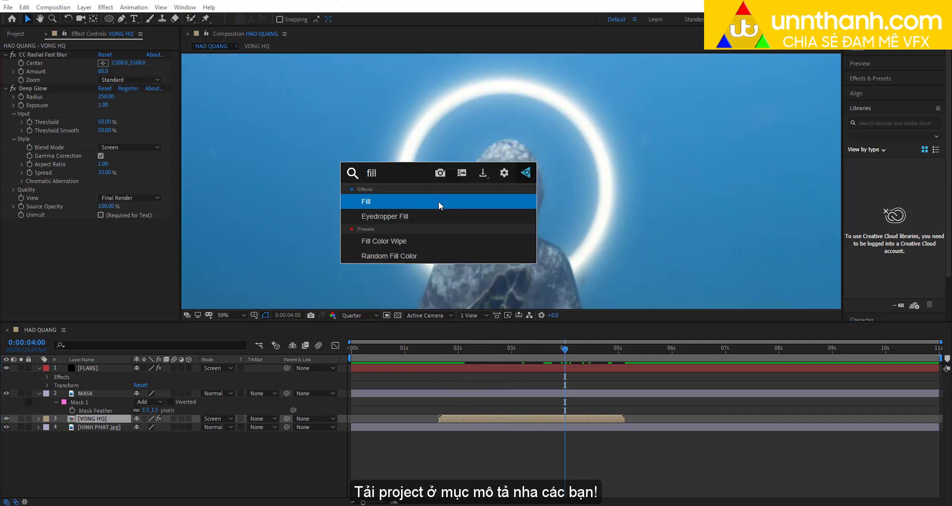
{"action": "key", "text": "Return"}
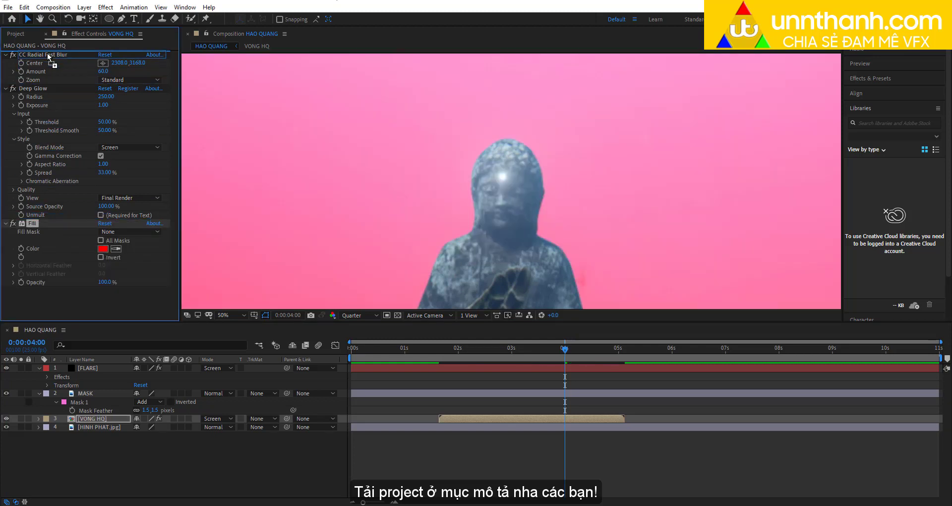
{"action": "left_click_drag", "start_coordinate": [30, 223], "coordinate": [47, 55]}
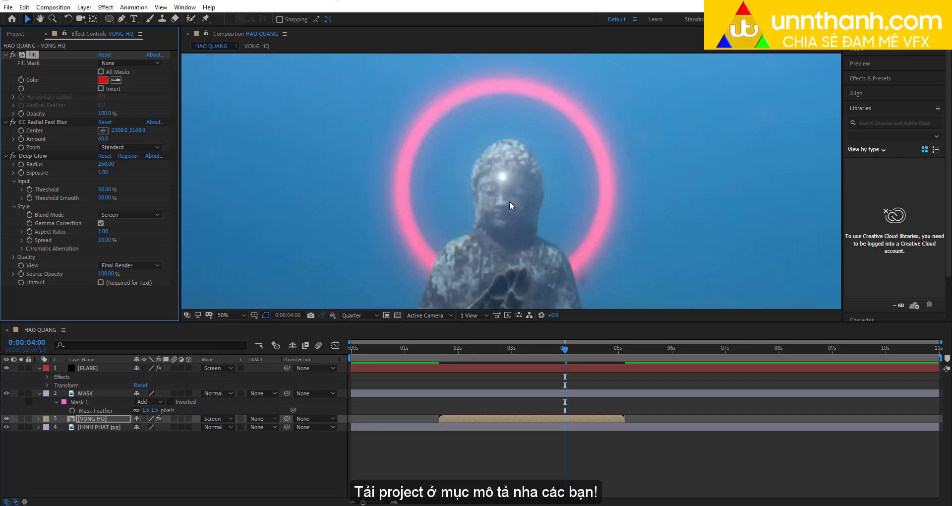
{"action": "left_click", "coordinate": [31, 155]}
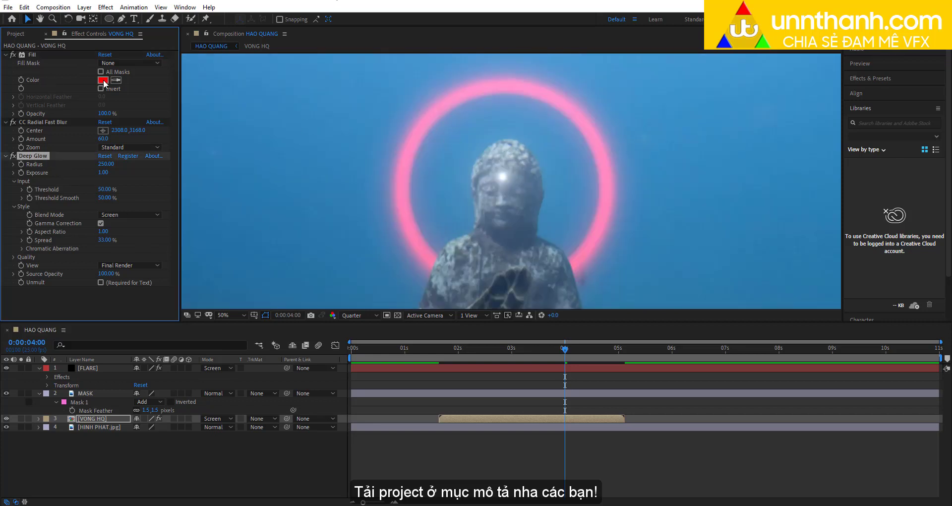
{"action": "left_click", "coordinate": [31, 54]}
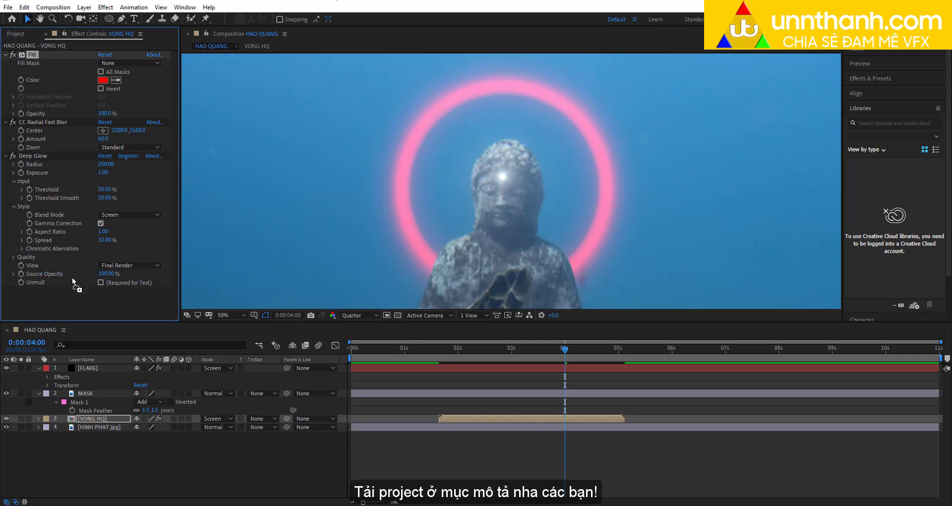
{"action": "left_click_drag", "start_coordinate": [72, 278], "coordinate": [73, 277]}
{"action": "scroll", "coordinate": [447, 218], "scroll_direction": "down", "scroll_amount": 2}
{"action": "scroll", "coordinate": [456, 213], "scroll_direction": "down", "scroll_amount": 2}
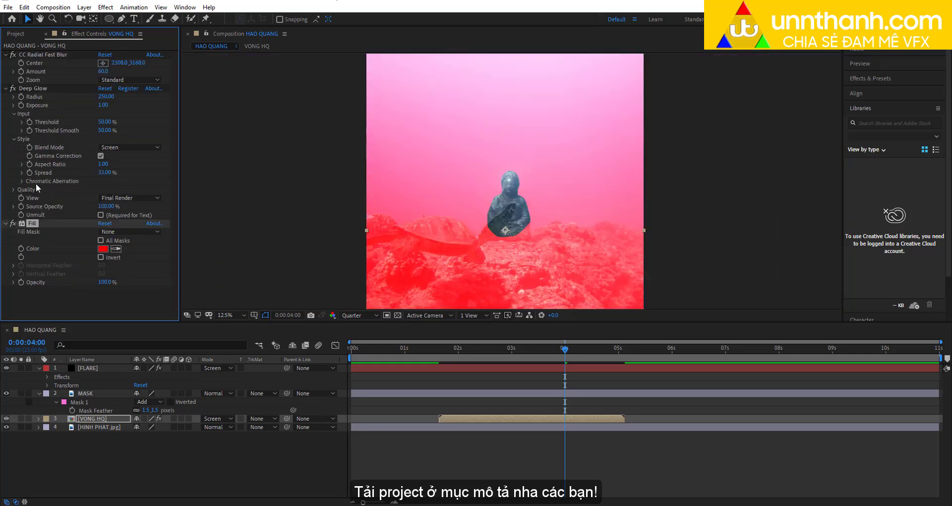
{"action": "left_click_drag", "start_coordinate": [34, 224], "coordinate": [53, 52]}
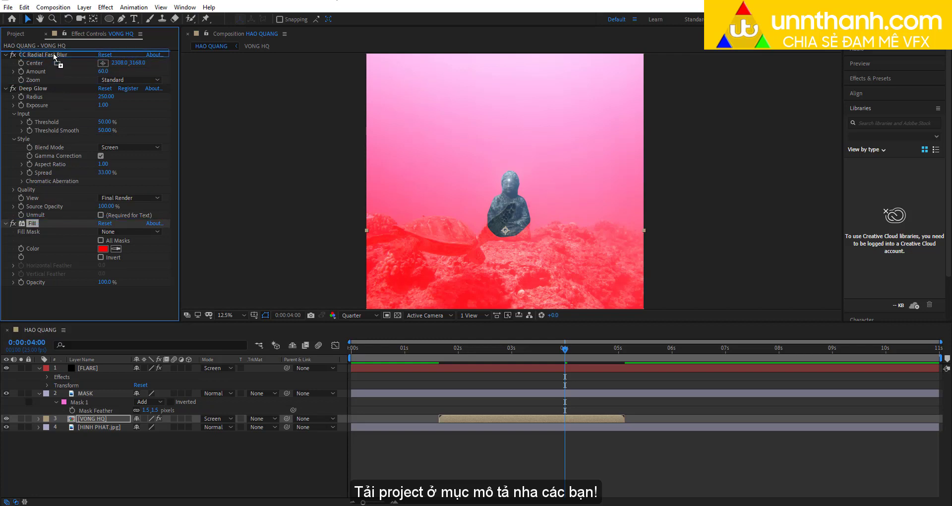
{"action": "scroll", "coordinate": [457, 184], "scroll_direction": "up", "scroll_amount": 4}
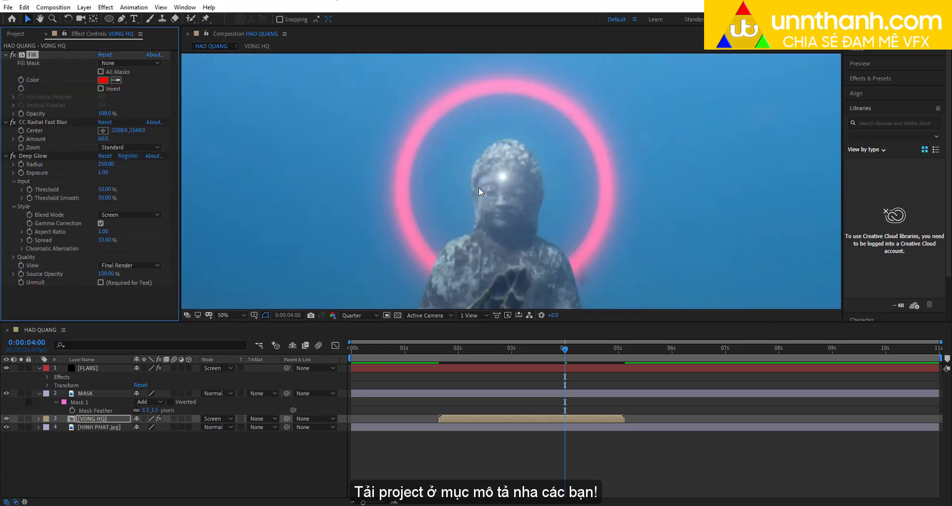
Step: Set the Fill colour to pale yellow (FFFA6D)
{"action": "left_click", "coordinate": [103, 80]}
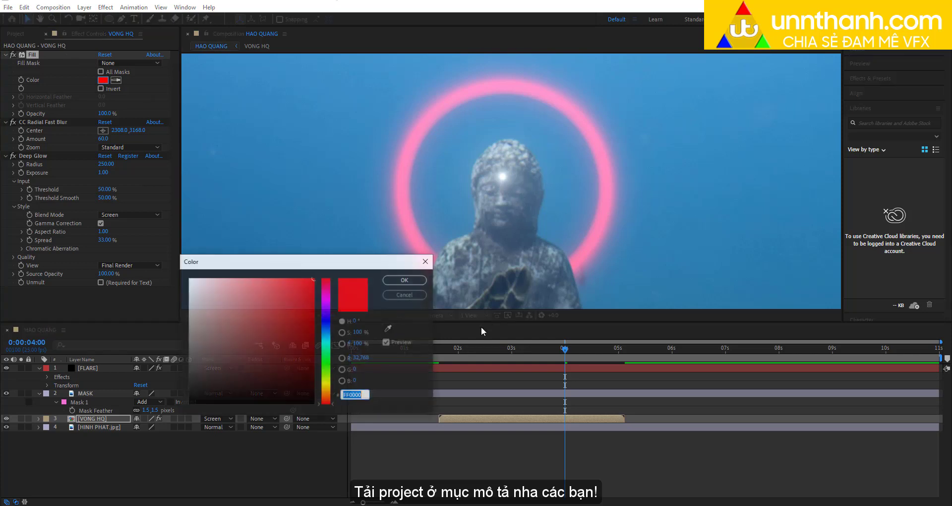
{"action": "left_click", "coordinate": [326, 384]}
{"action": "left_click", "coordinate": [238, 278]}
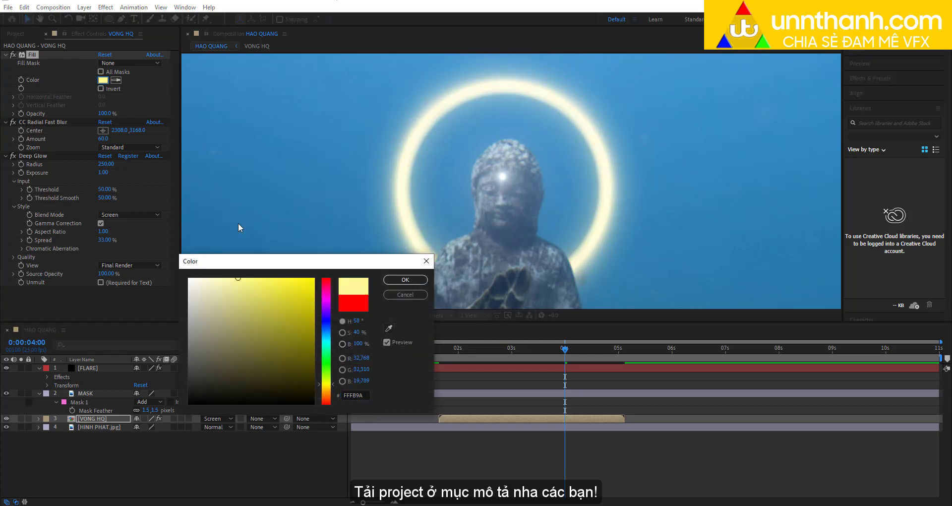
{"action": "left_click_drag", "start_coordinate": [251, 245], "coordinate": [260, 254]}
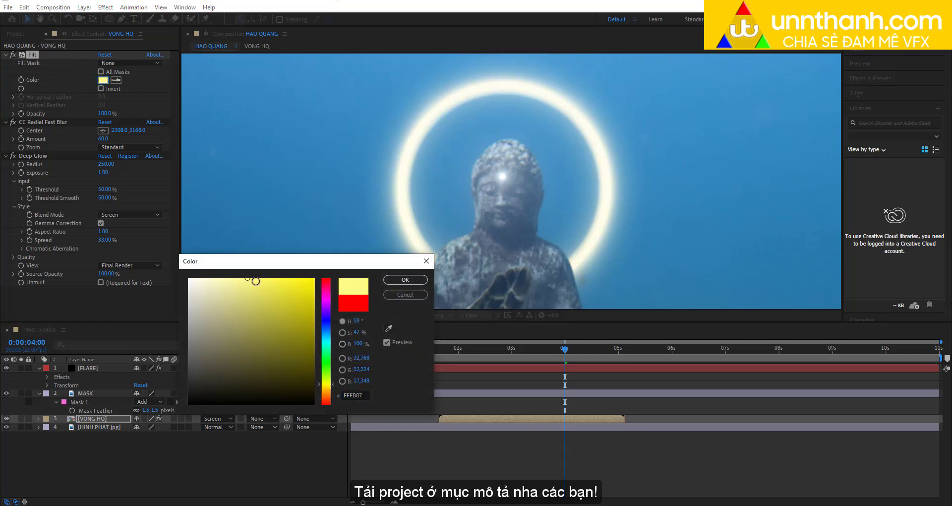
{"action": "left_click", "coordinate": [389, 280]}
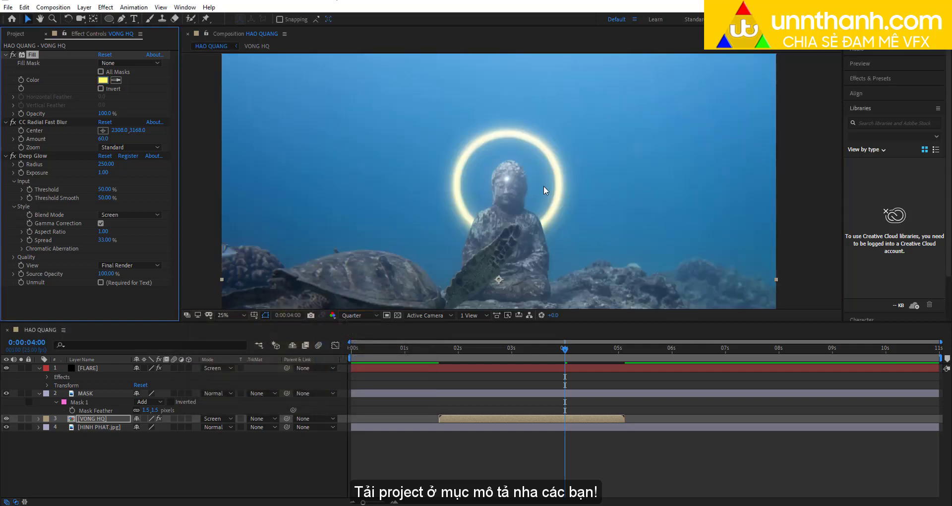
Step: End the work area at 0:00:02:02 and preview the halo around 0:00:01:16
{"action": "left_click", "coordinate": [438, 349]}
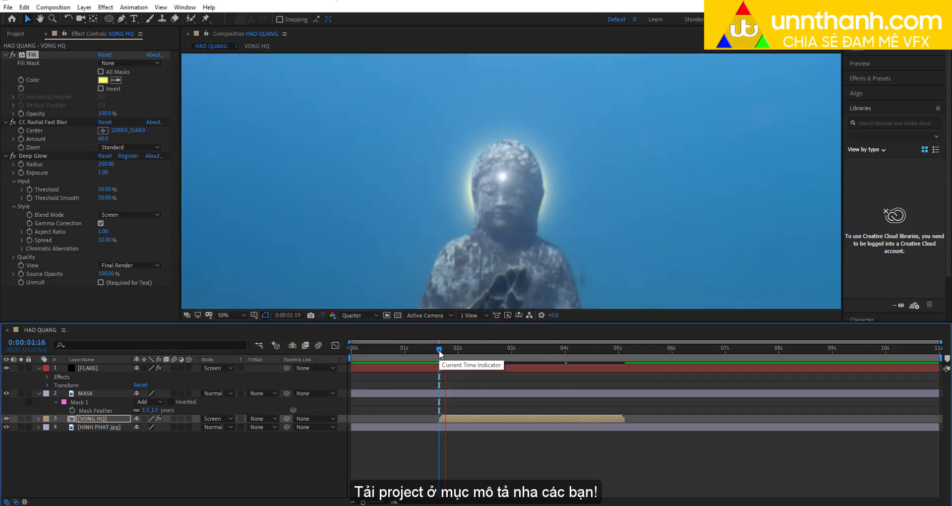
{"action": "left_click_drag", "start_coordinate": [438, 349], "coordinate": [428, 353]}
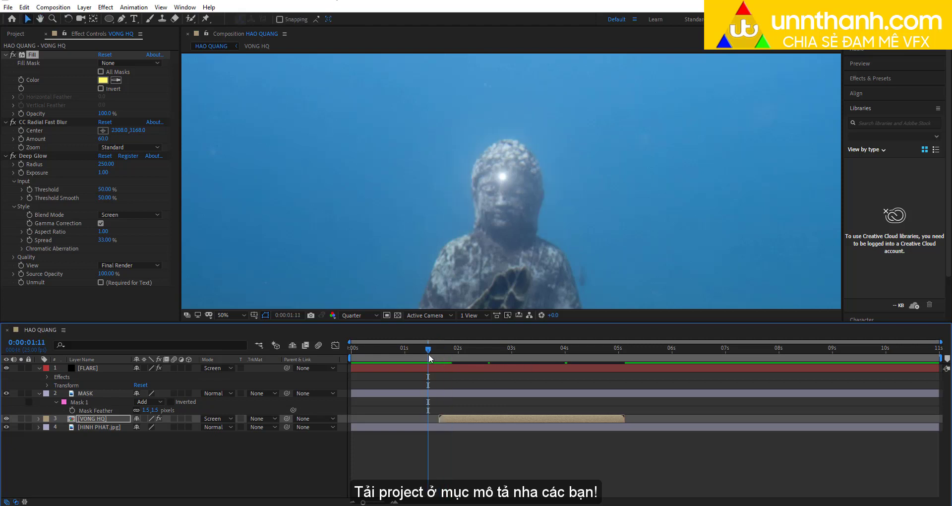
{"action": "left_click", "coordinate": [424, 352]}
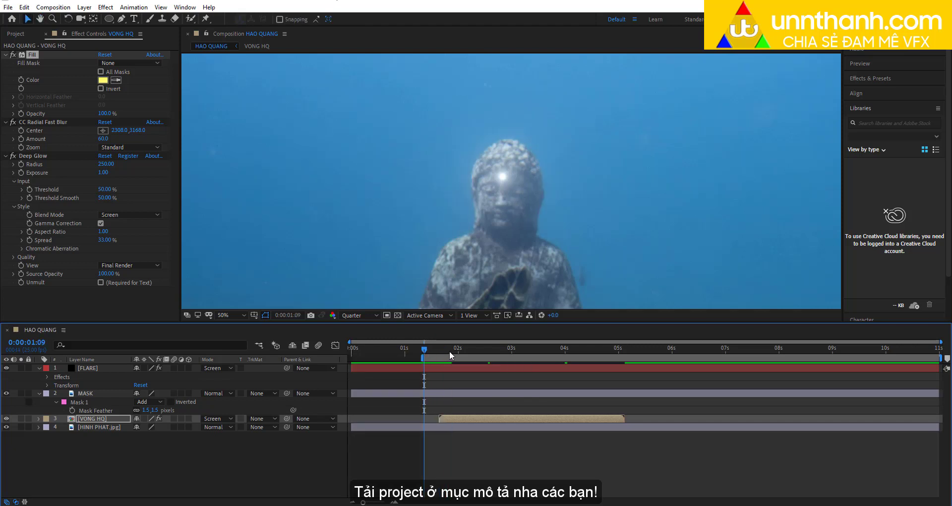
{"action": "left_click_drag", "start_coordinate": [449, 349], "coordinate": [462, 350]}
{"action": "key", "text": "n"}
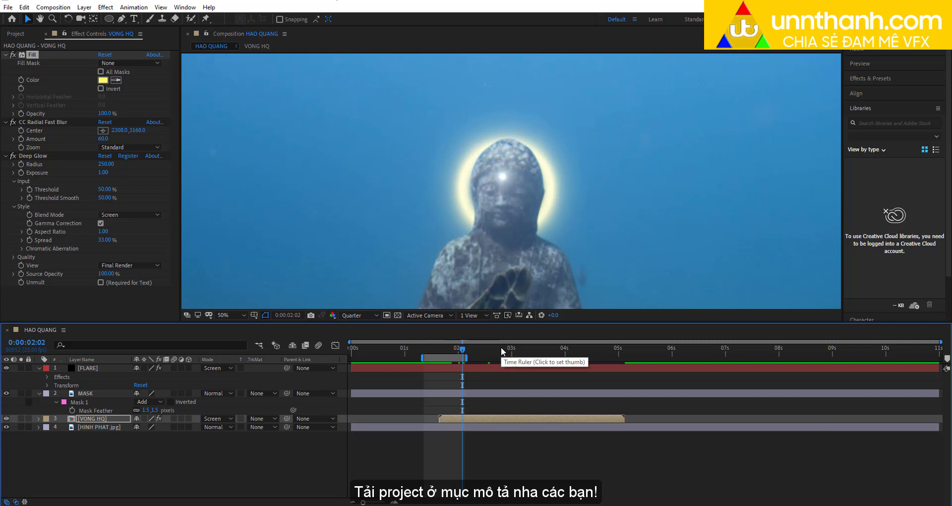
{"action": "key", "text": "space"}
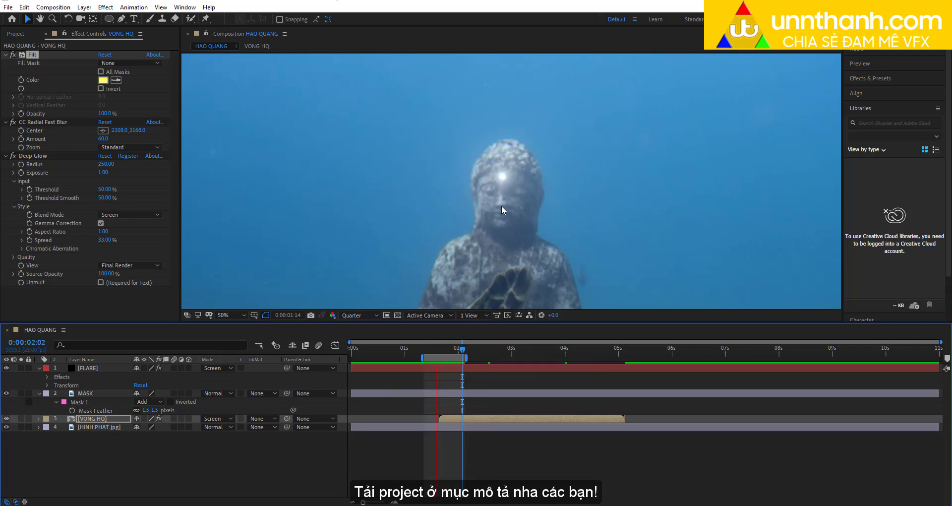
{"action": "left_click", "coordinate": [452, 350]}
{"action": "left_click", "coordinate": [459, 350]}
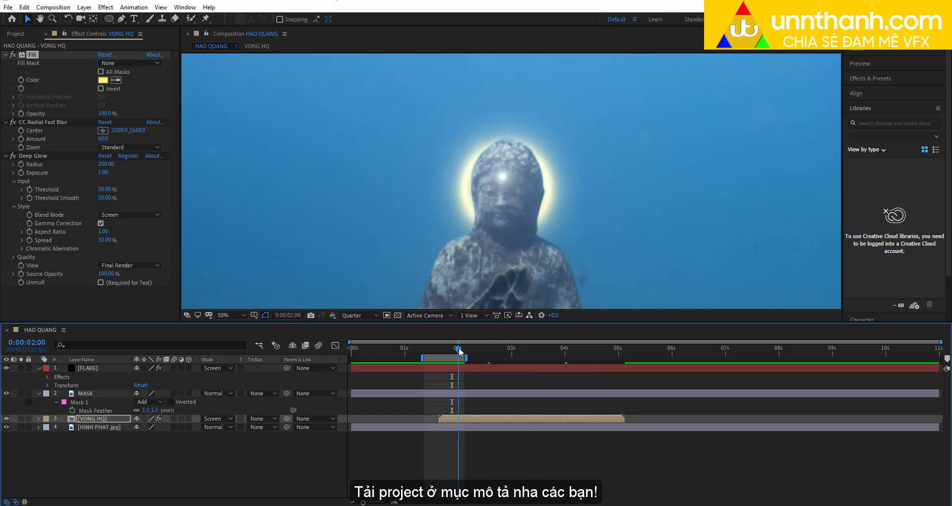
{"action": "left_click", "coordinate": [455, 349]}
Step: Keyframe VONG HQ opacity from 0% at 0:00:01:16 to 100%, then extend the work area to about six seconds
{"action": "left_click", "coordinate": [462, 418]}
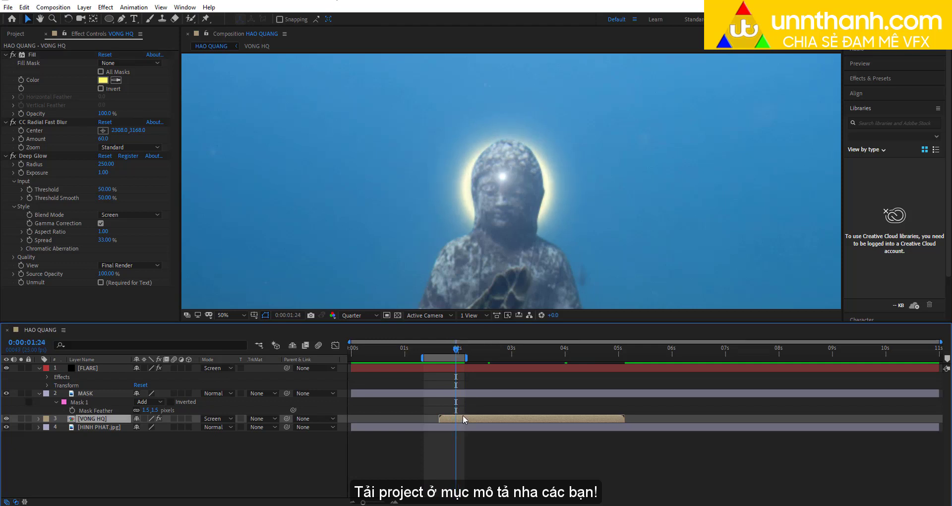
{"action": "key", "text": "t"}
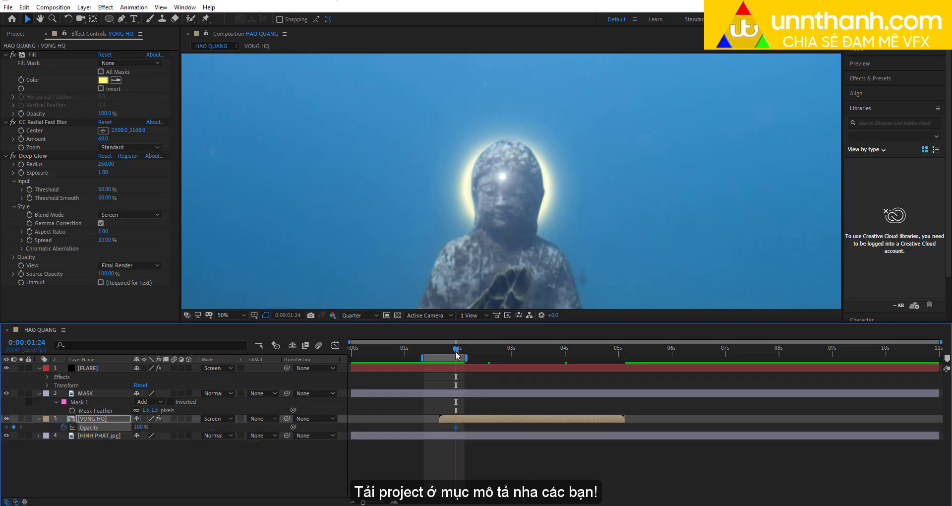
{"action": "left_click", "coordinate": [438, 349]}
{"action": "left_click", "coordinate": [138, 427]}
{"action": "type", "text": "0"}
{"action": "key", "text": "Return"}
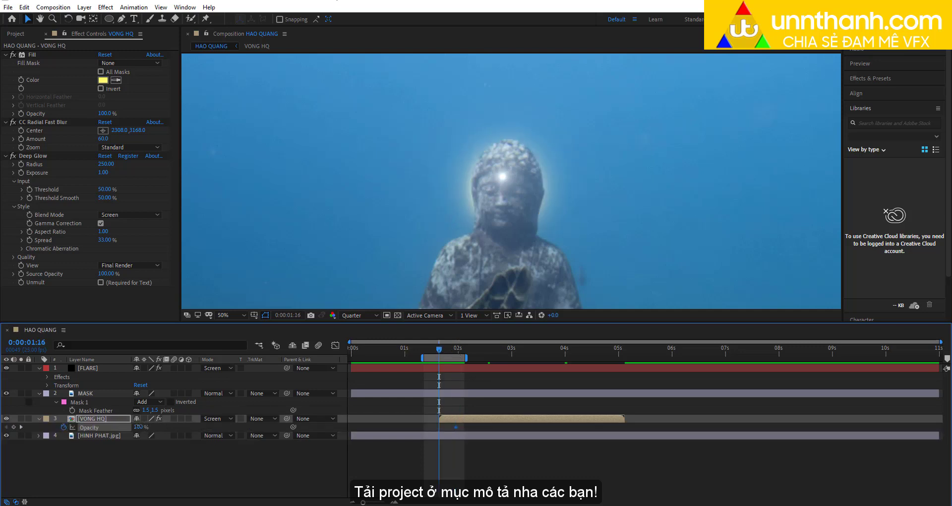
{"action": "key", "text": "space"}
{"action": "key", "text": "space"}
{"action": "left_click_drag", "start_coordinate": [453, 427], "coordinate": [464, 427]}
{"action": "left_click_drag", "start_coordinate": [466, 358], "coordinate": [649, 357]}
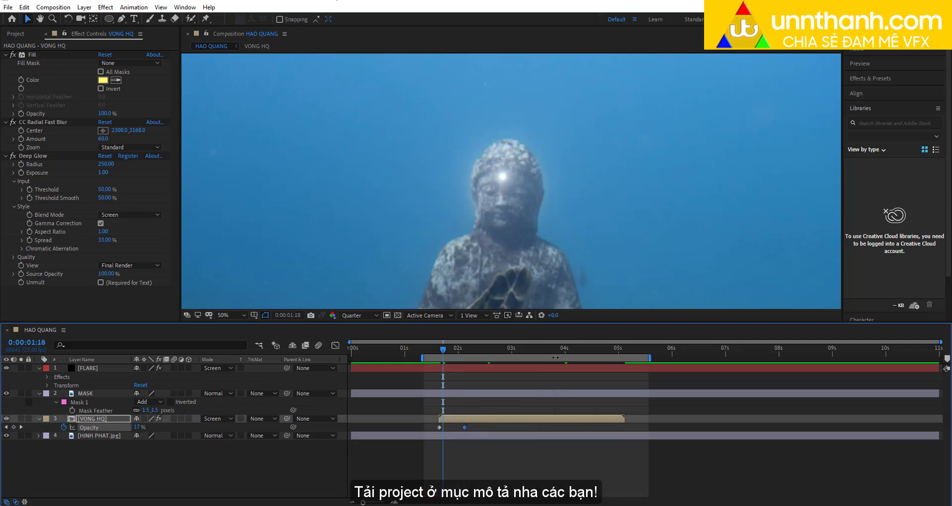
{"action": "left_click_drag", "start_coordinate": [553, 353], "coordinate": [485, 359]}
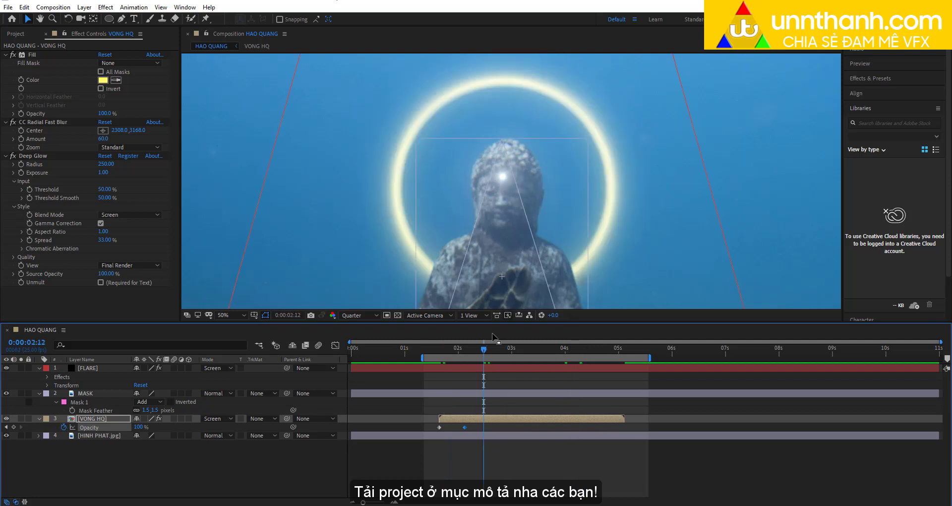
{"action": "key", "text": "space"}
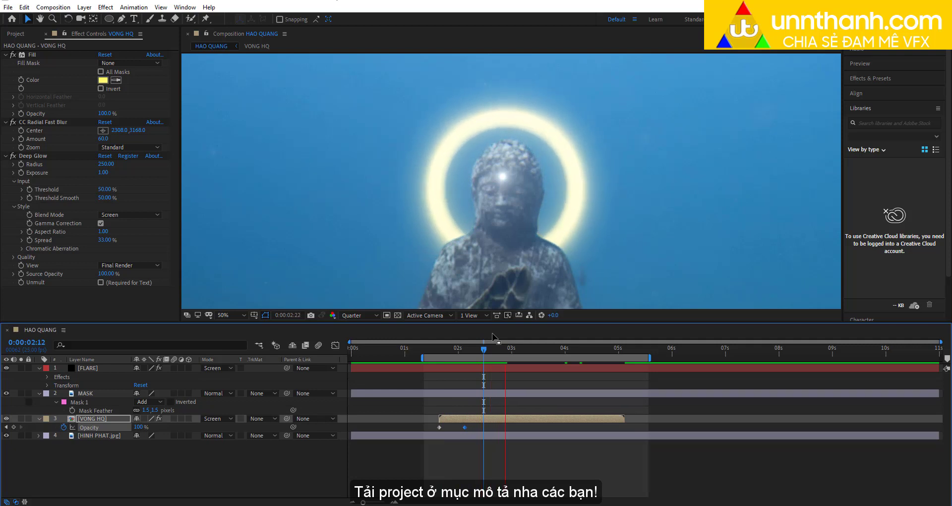
{"action": "key", "text": "space"}
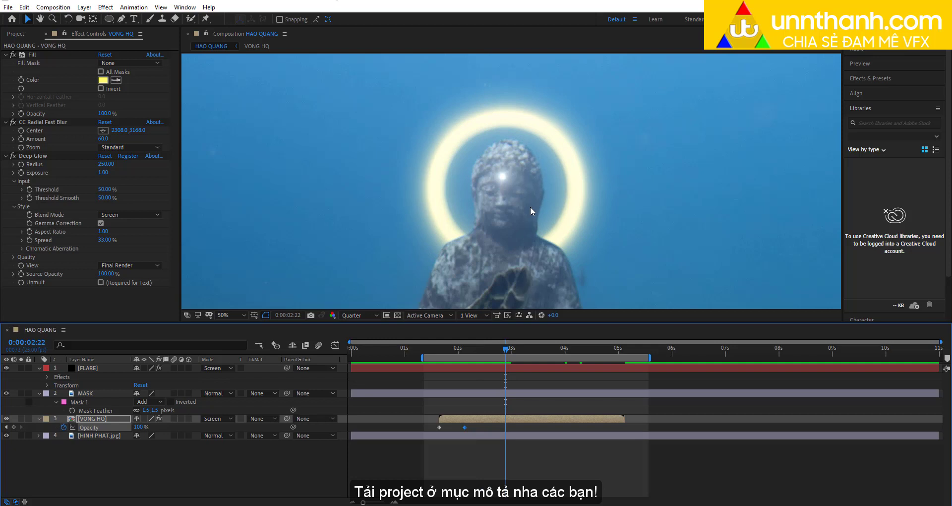
{"action": "key", "text": "space"}
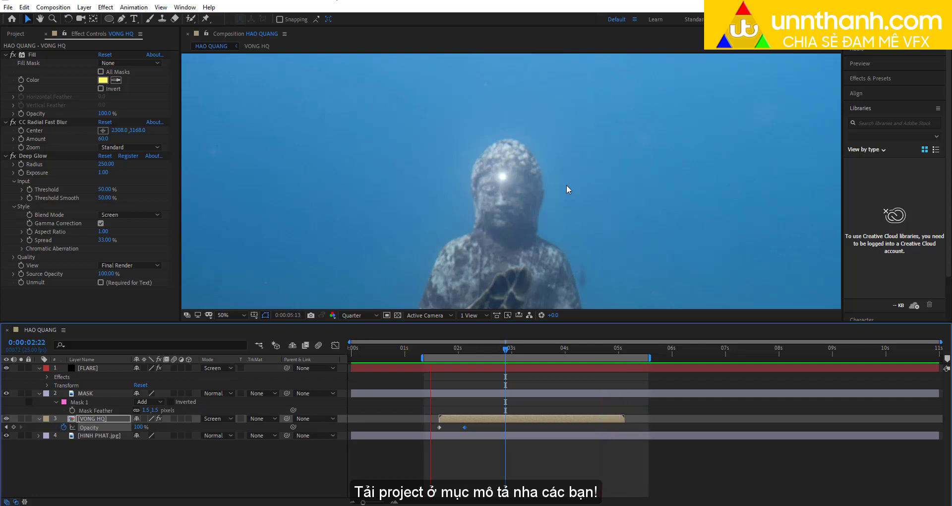
{"action": "scroll", "coordinate": [525, 159], "scroll_direction": "down", "scroll_amount": 2}
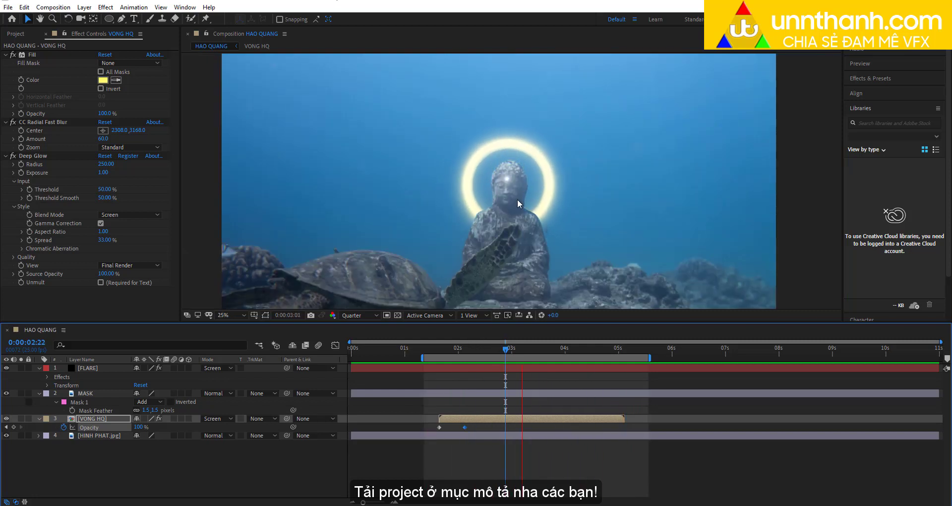
Step: Open VONG HQ in its own tab, return to HAO QUANG, and bring up the viewer's context menu
{"action": "key", "text": "space"}
{"action": "double_click", "coordinate": [100, 421]}
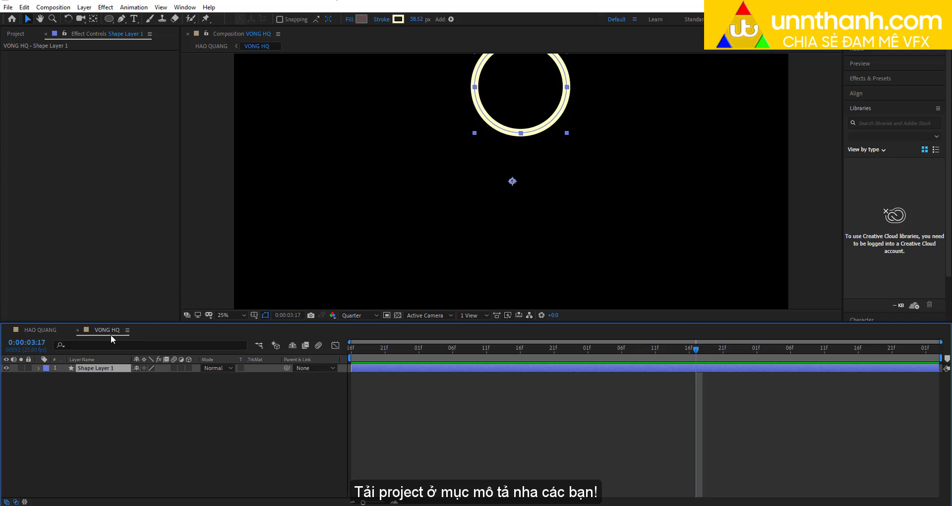
{"action": "left_click", "coordinate": [43, 329]}
{"action": "scroll", "coordinate": [563, 213], "scroll_direction": "down", "scroll_amount": 2}
{"action": "scroll", "coordinate": [561, 216], "scroll_direction": "down", "scroll_amount": 4}
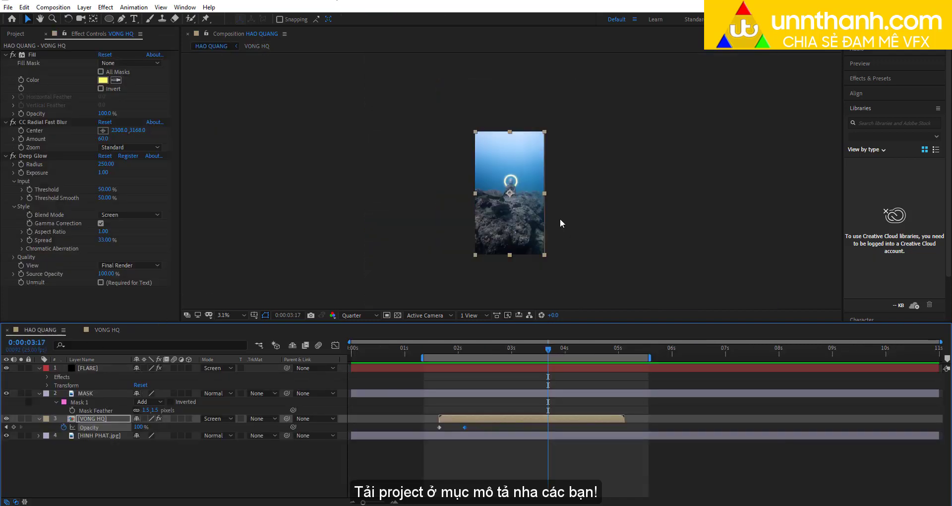
{"action": "right_click", "coordinate": [365, 183]}
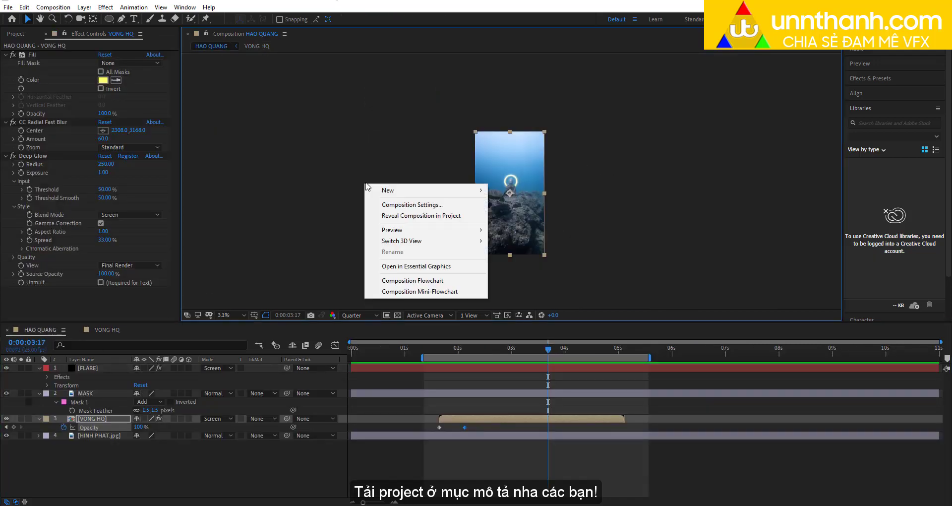
Step: Add a new viewer showing the HAO QUANG composition and zoom it in
{"action": "mouse_move", "coordinate": [389, 191]}
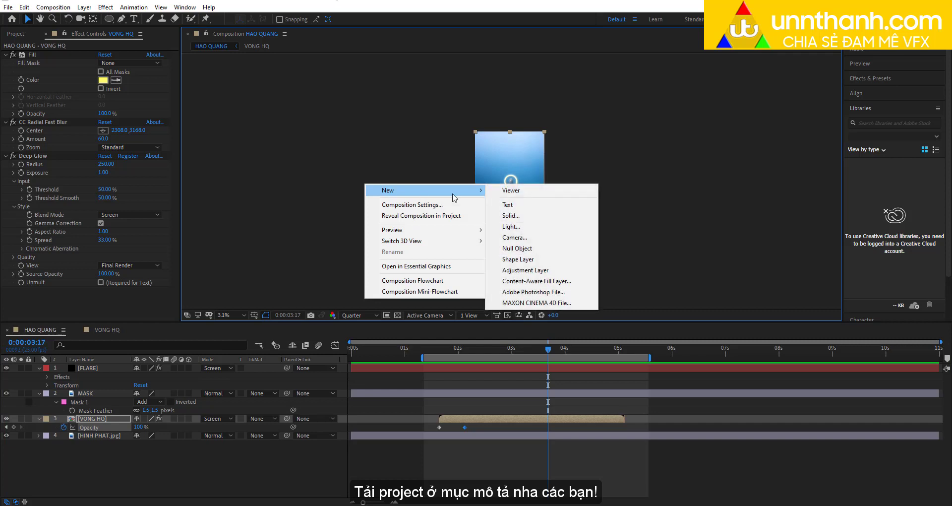
{"action": "left_click", "coordinate": [508, 194]}
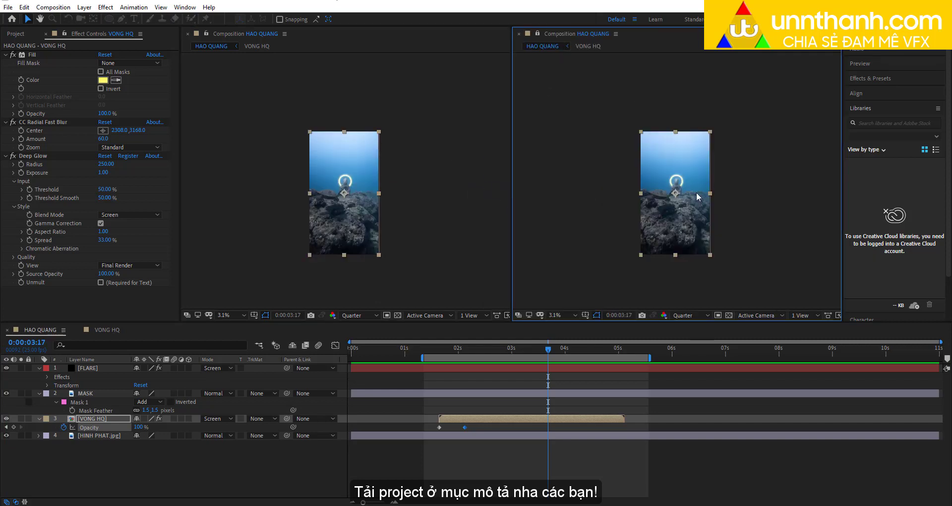
{"action": "scroll", "coordinate": [695, 193], "scroll_direction": "up", "scroll_amount": 2}
{"action": "scroll", "coordinate": [695, 193], "scroll_direction": "up", "scroll_amount": 2}
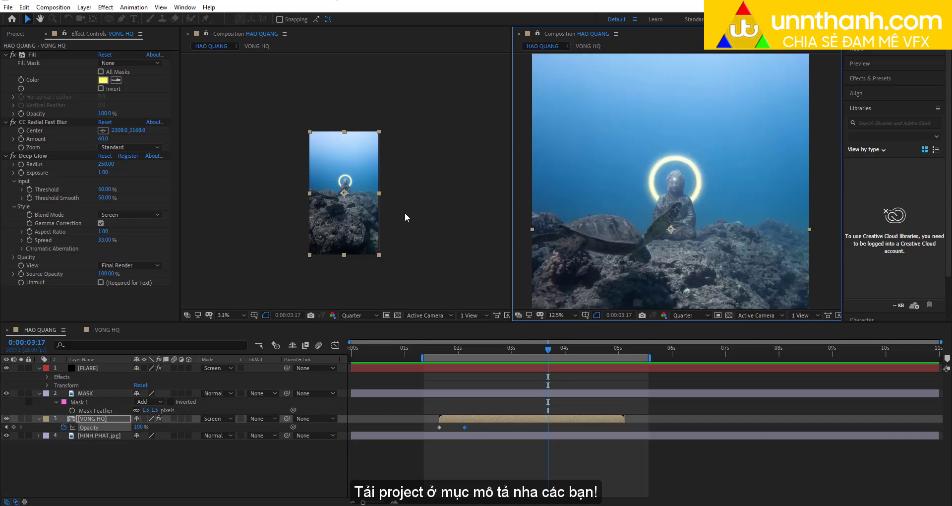
Step: Open the VONG HQ precomp and set the ring's stroke width to 20 px
{"action": "double_click", "coordinate": [128, 419]}
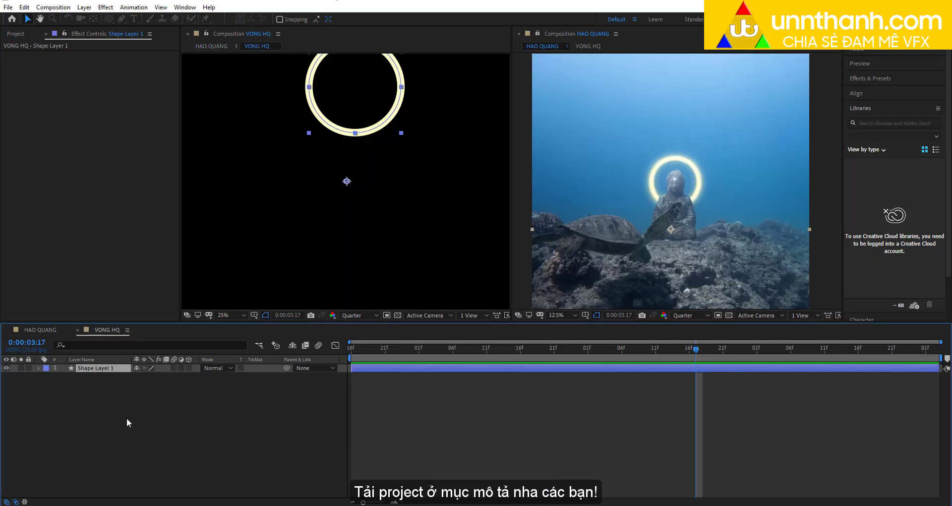
{"action": "left_click_drag", "start_coordinate": [377, 148], "coordinate": [376, 248]}
{"action": "scroll", "coordinate": [385, 221], "scroll_direction": "up", "scroll_amount": 2}
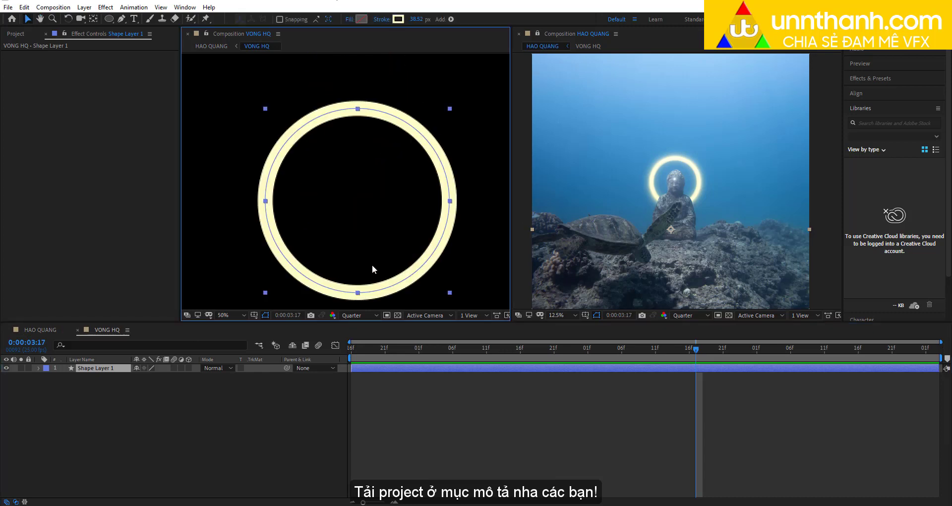
{"action": "left_click", "coordinate": [416, 19]}
{"action": "type", "text": "20"}
{"action": "key", "text": "Return"}
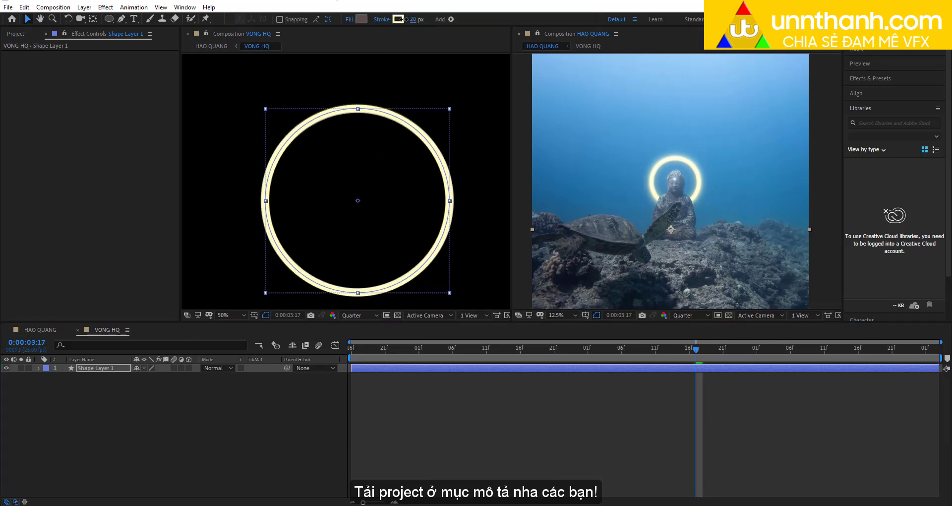
Step: Try 70 px and 17 px strokes, settle on 20 px, and close the extra viewer
{"action": "key", "text": "period"}
{"action": "key", "text": "period"}
{"action": "key", "text": "period"}
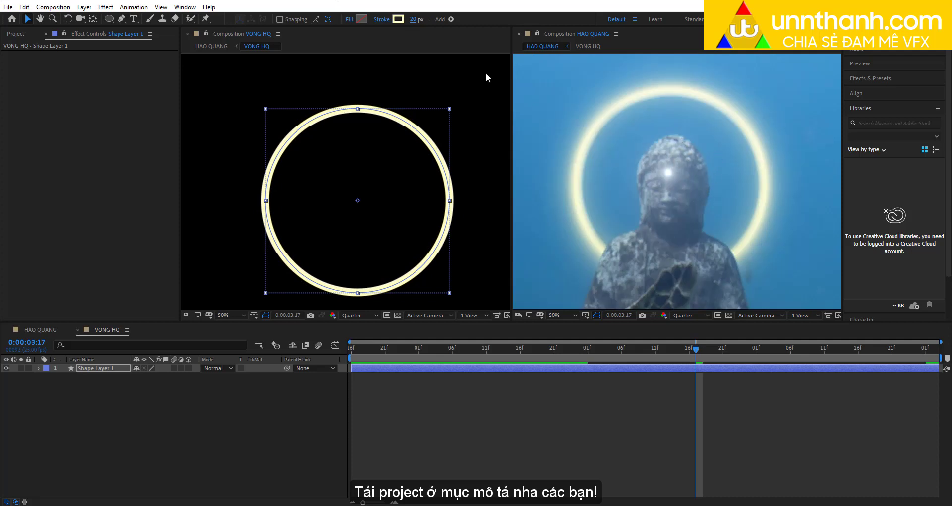
{"action": "left_click_drag", "start_coordinate": [412, 20], "coordinate": [441, 22]}
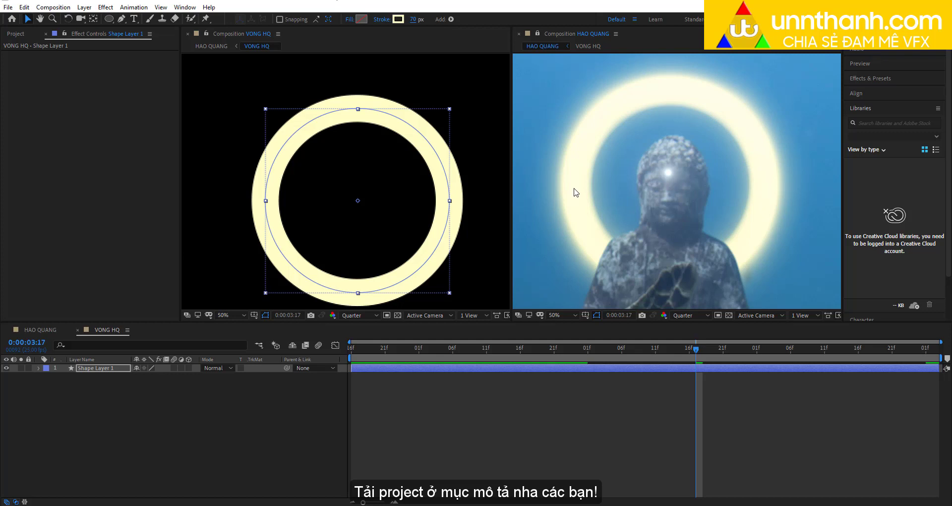
{"action": "left_click", "coordinate": [412, 19]}
{"action": "type", "text": "17"}
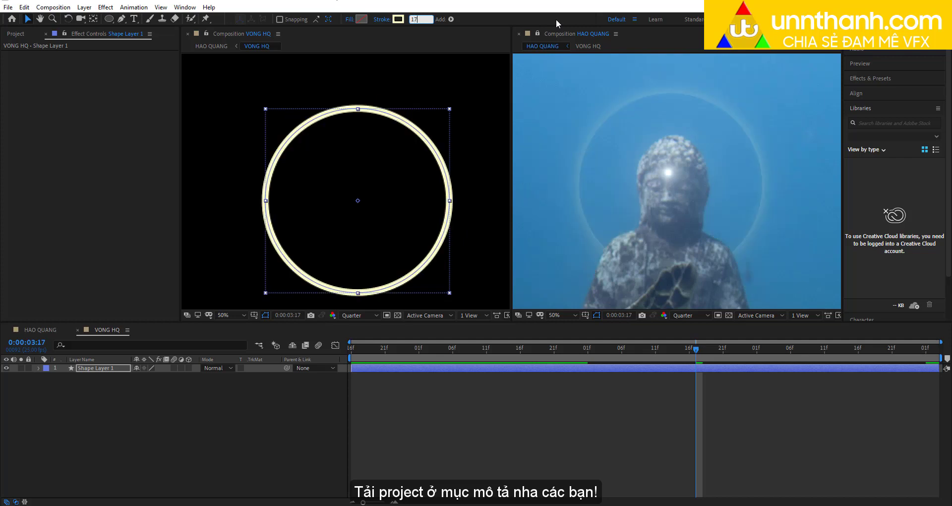
{"action": "key", "text": "Return"}
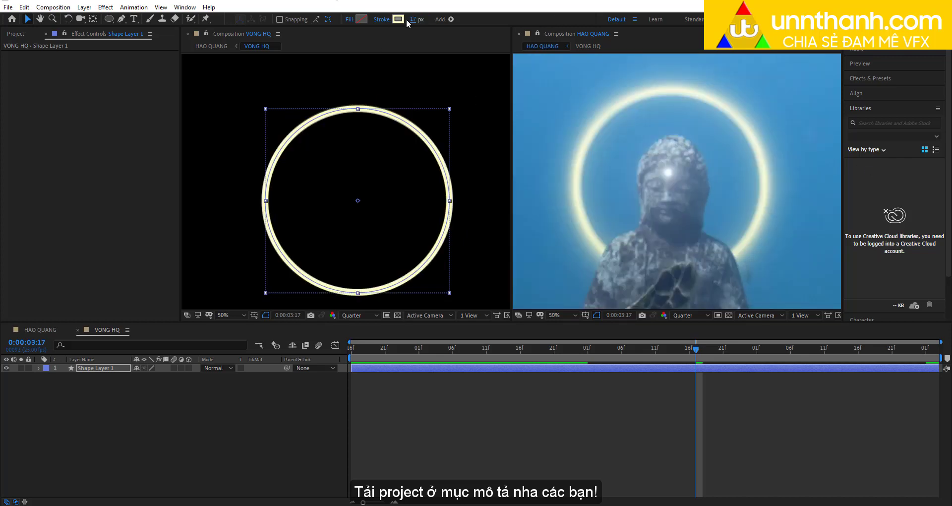
{"action": "left_click_drag", "start_coordinate": [412, 20], "coordinate": [554, 14]}
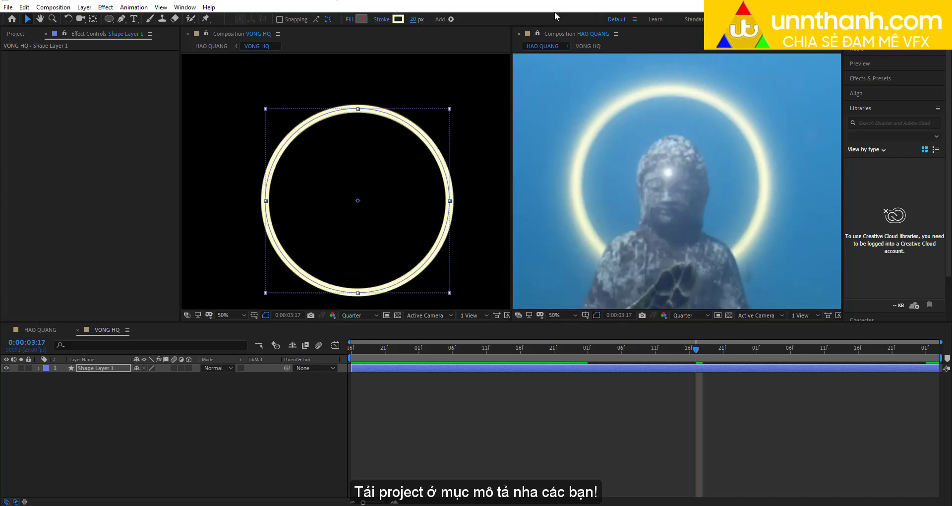
{"action": "left_click", "coordinate": [188, 34]}
Step: Toggle the viewer lock and move the HAO QUANG playhead to 0:00:03:07
{"action": "left_click", "coordinate": [207, 34]}
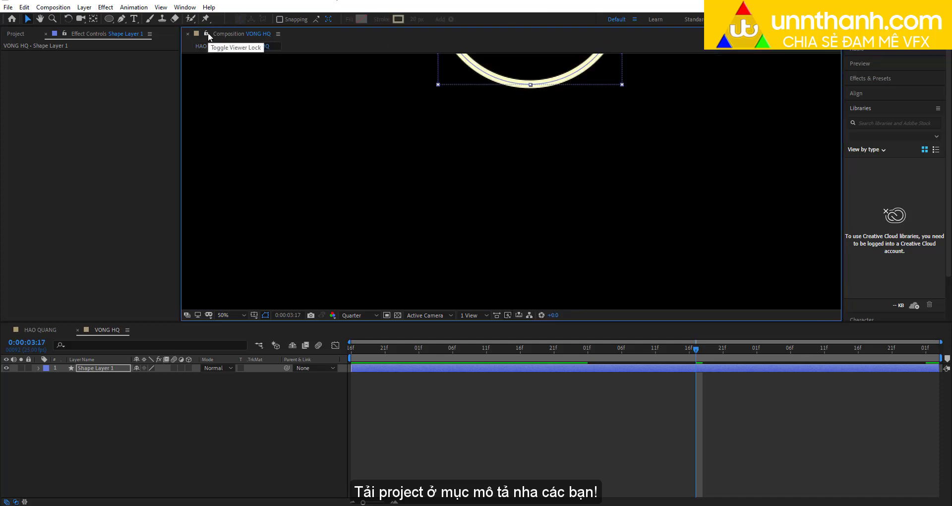
{"action": "left_click", "coordinate": [58, 330]}
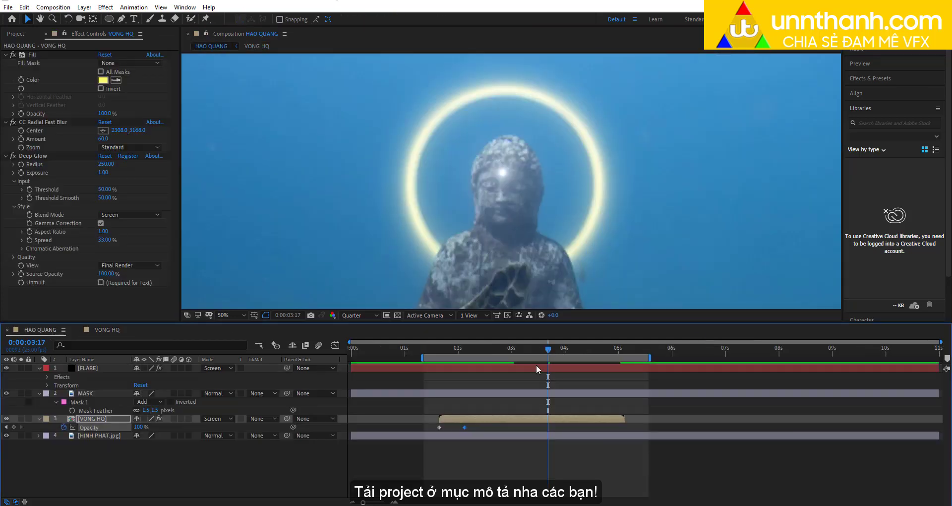
{"action": "left_click_drag", "start_coordinate": [531, 349], "coordinate": [480, 340]}
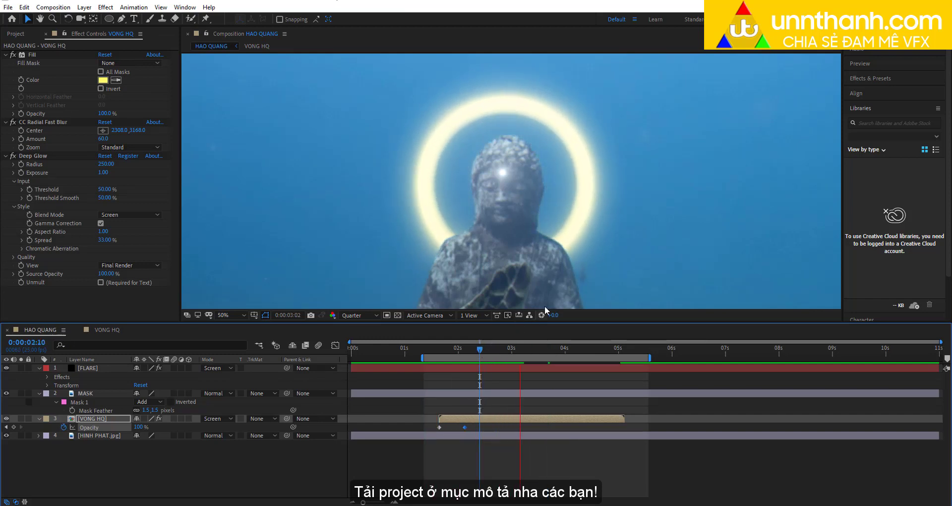
Step: Check the ring's Stroke width on Shape Layer 1 in VONG HQ, then return to HAO QUANG
{"action": "double_click", "coordinate": [94, 418]}
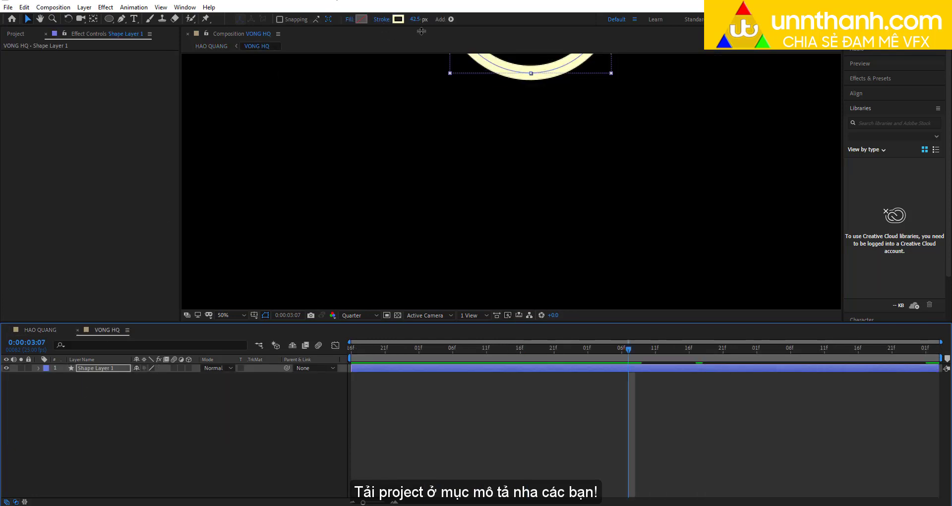
{"action": "left_click", "coordinate": [100, 368]}
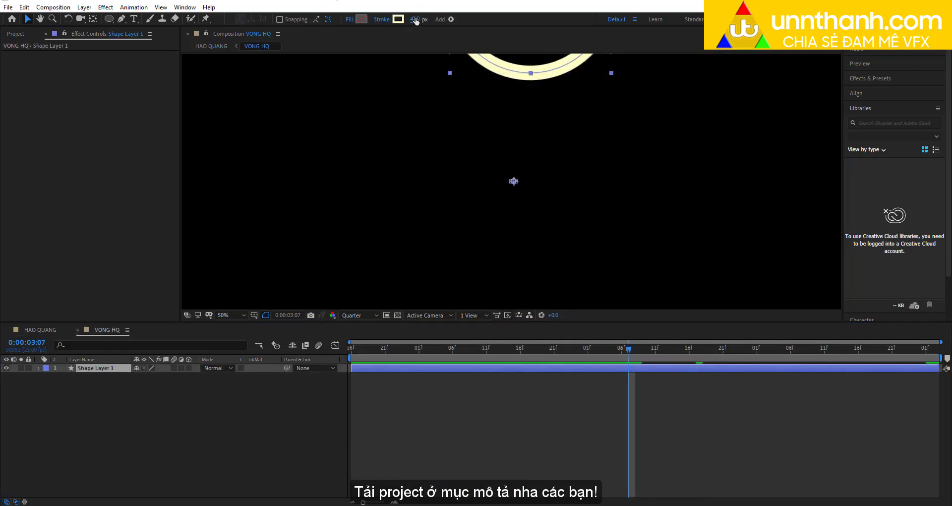
{"action": "left_click", "coordinate": [414, 20]}
{"action": "left_click", "coordinate": [51, 332]}
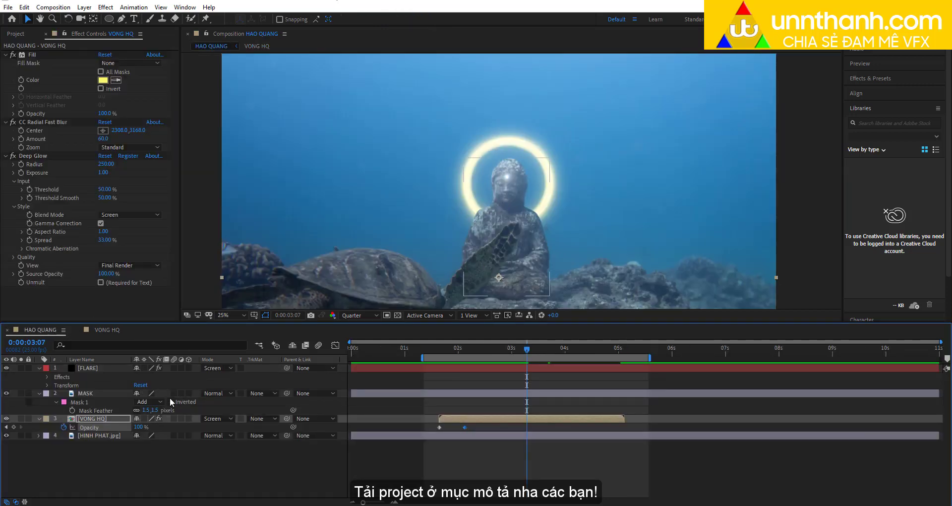
{"action": "scroll", "coordinate": [515, 205], "scroll_direction": "down", "scroll_amount": 3}
Step: Add a second viewer and open the VONG HQ precomp with the whole ring in view
{"action": "right_click", "coordinate": [375, 184]}
{"action": "mouse_move", "coordinate": [396, 187]}
{"action": "left_click", "coordinate": [525, 186]}
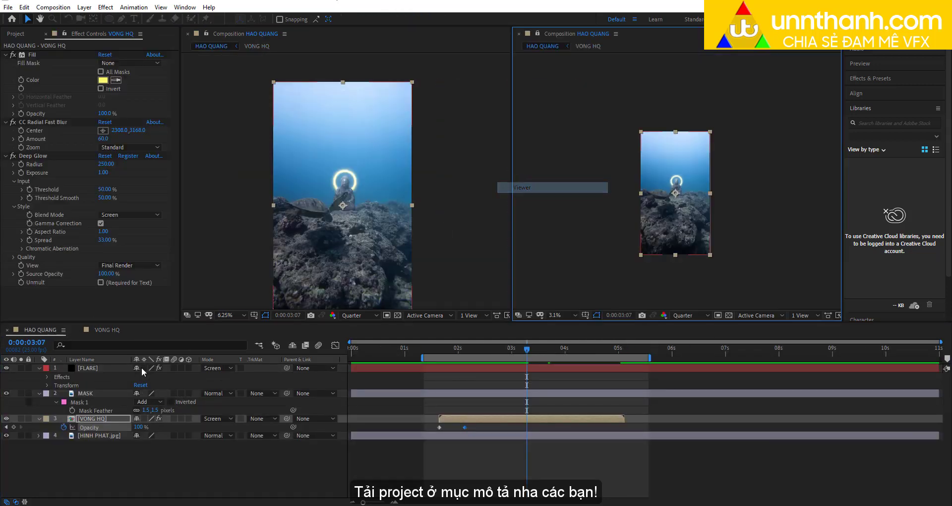
{"action": "double_click", "coordinate": [94, 418]}
{"action": "left_click_drag", "start_coordinate": [381, 109], "coordinate": [358, 260]}
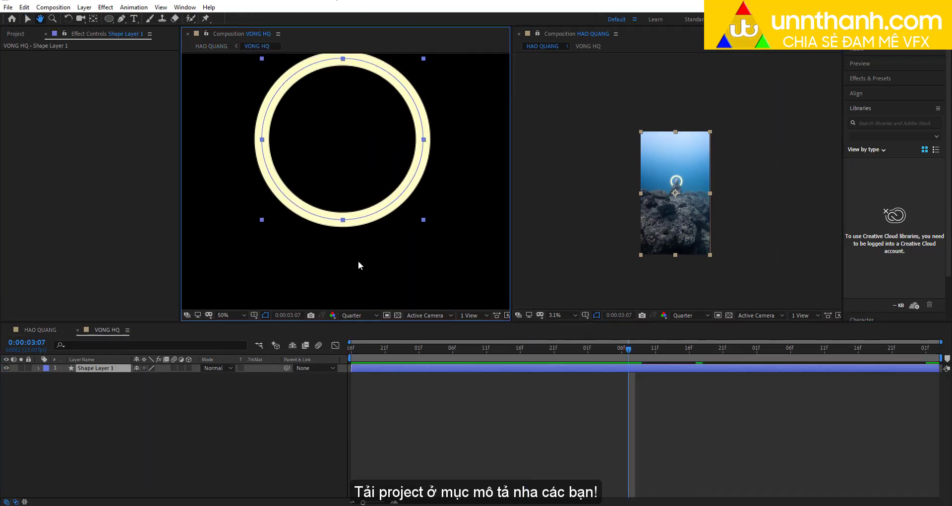
Step: Thin Shape Layer 1's stroke width from 42.5 px to 21 px, then return to HAO QUANG
{"action": "left_click", "coordinate": [84, 374]}
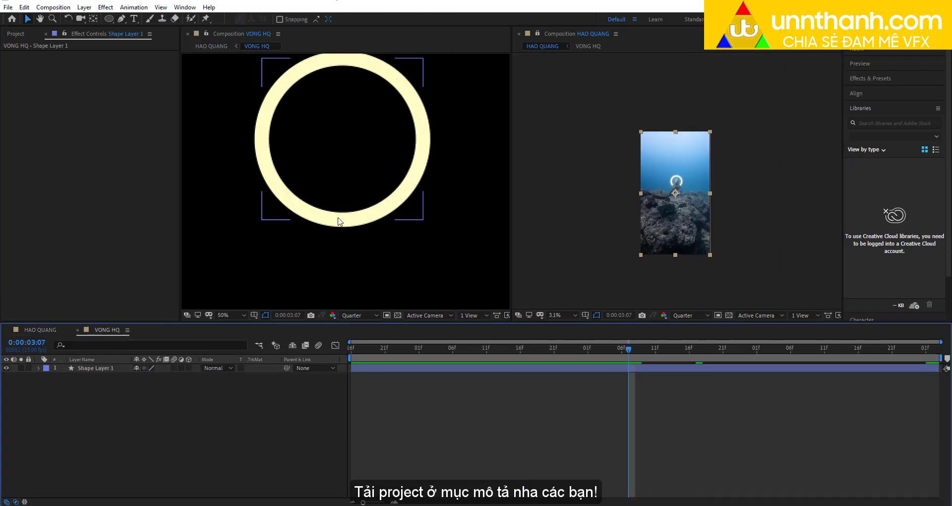
{"action": "left_click", "coordinate": [339, 221]}
{"action": "scroll", "coordinate": [663, 220], "scroll_direction": "up", "scroll_amount": 3}
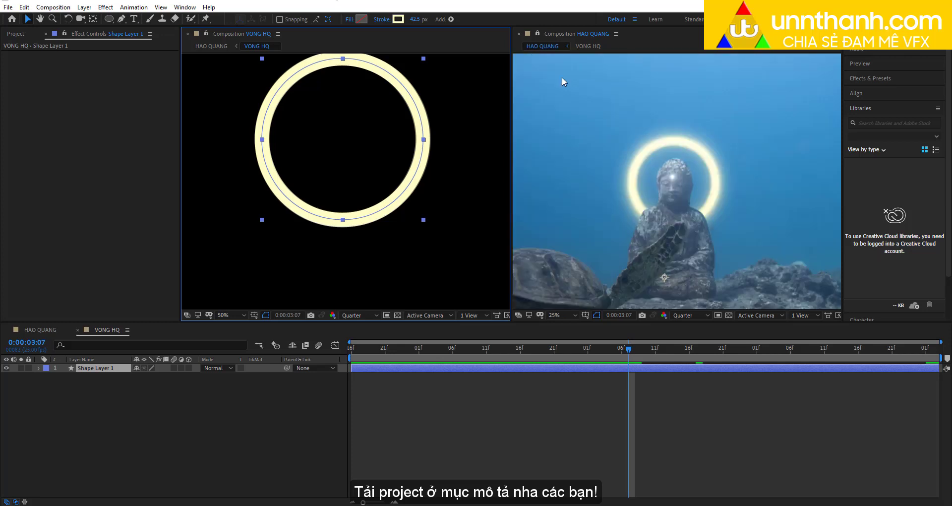
{"action": "left_click_drag", "start_coordinate": [411, 20], "coordinate": [398, 18]}
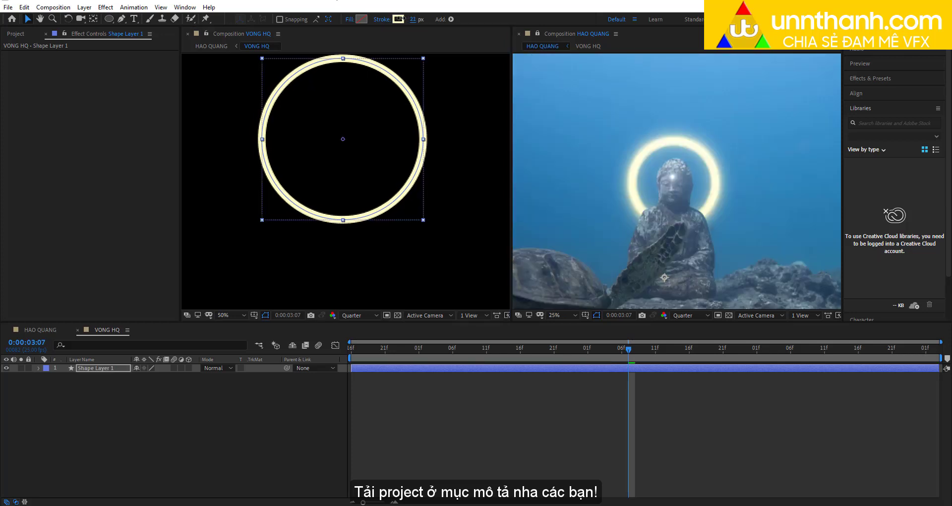
{"action": "left_click", "coordinate": [316, 231]}
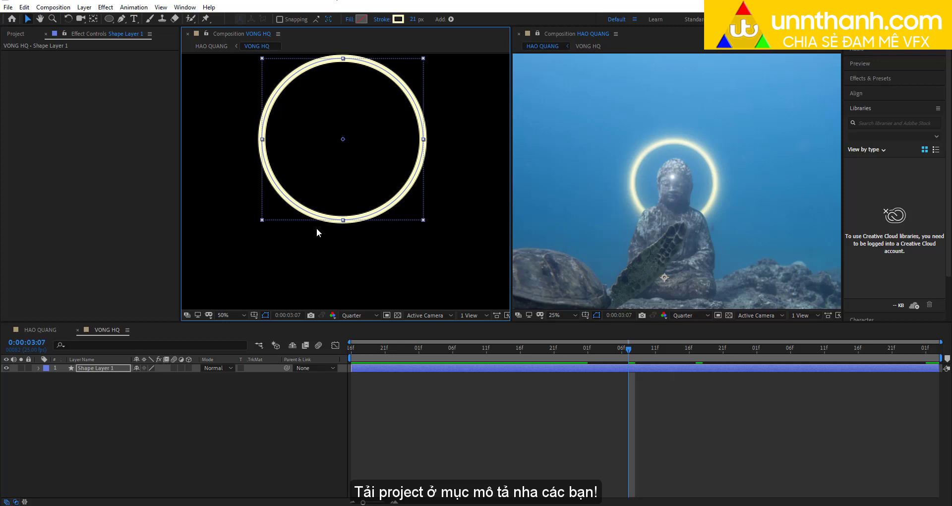
{"action": "left_click", "coordinate": [50, 329]}
{"action": "left_click", "coordinate": [519, 33]}
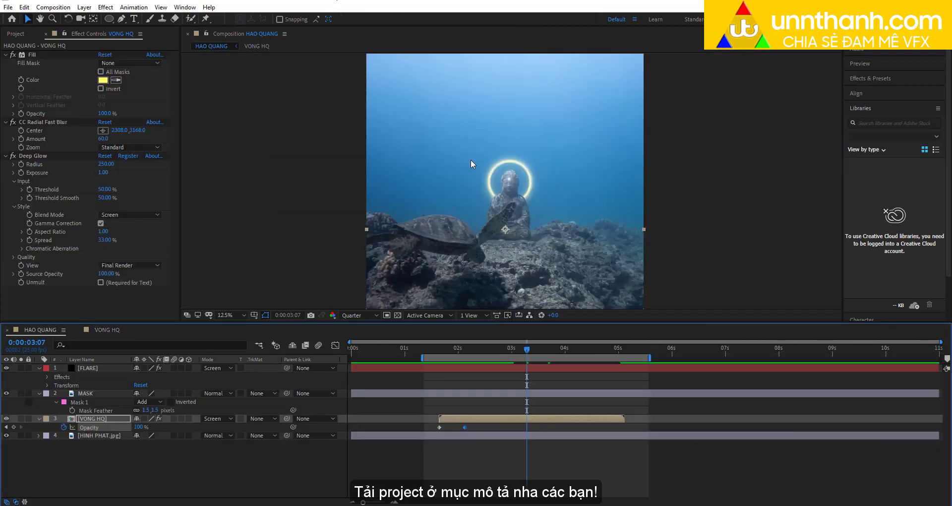
{"action": "key", "text": "period"}
{"action": "key", "text": "space"}
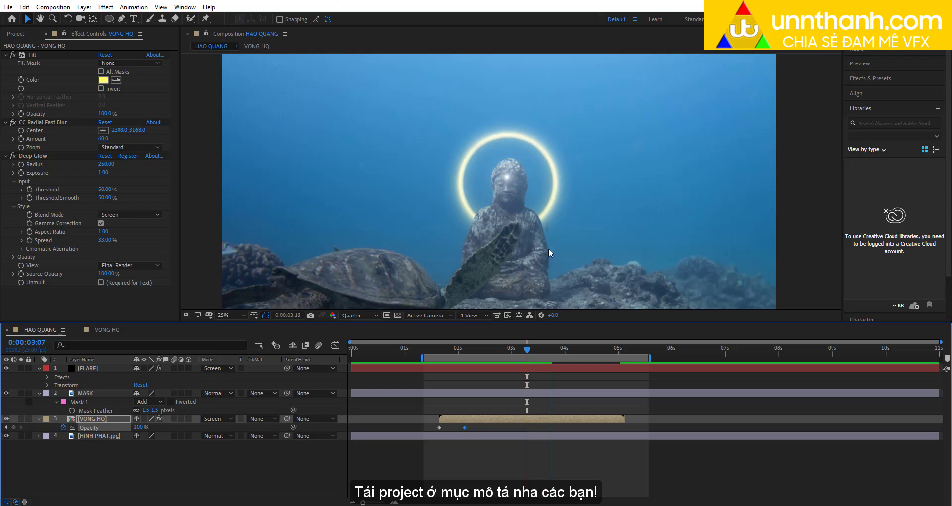
{"action": "left_click", "coordinate": [478, 353]}
{"action": "left_click_drag", "start_coordinate": [479, 353], "coordinate": [453, 355]}
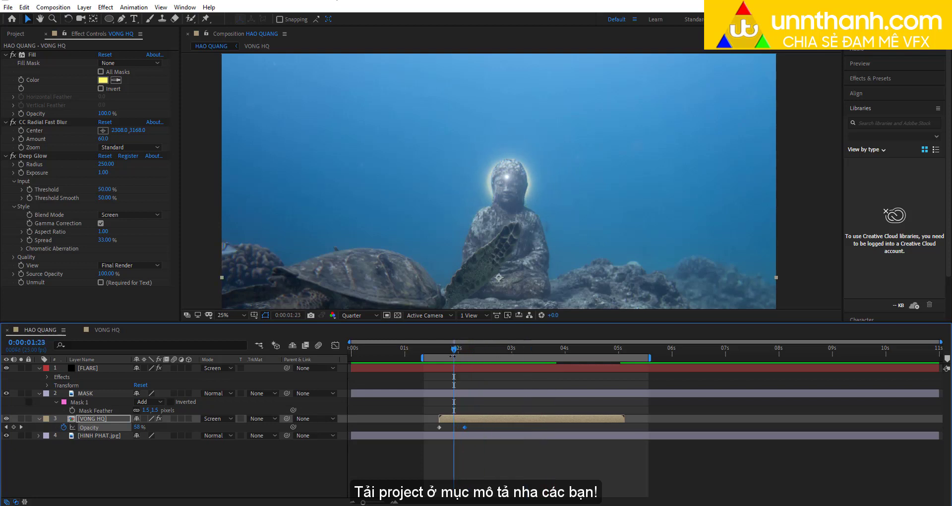
{"action": "key", "text": "space"}
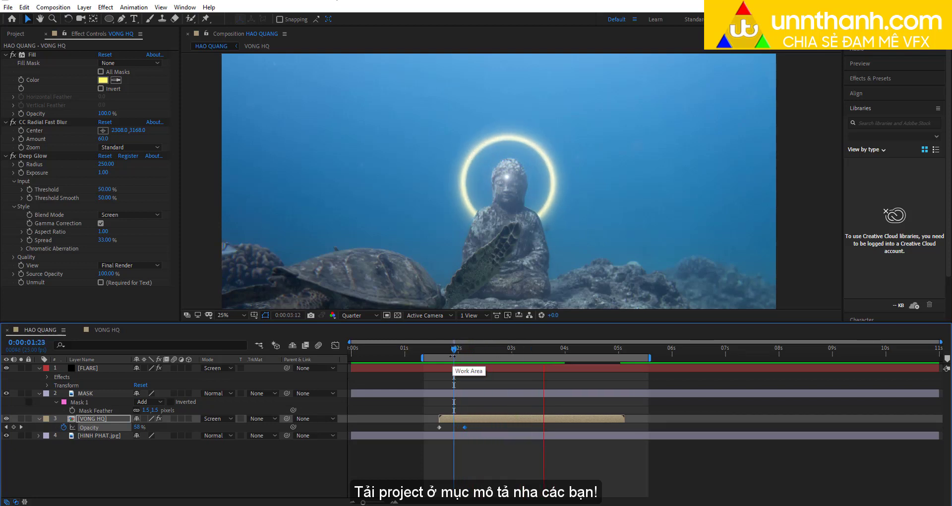
{"action": "key", "text": "space"}
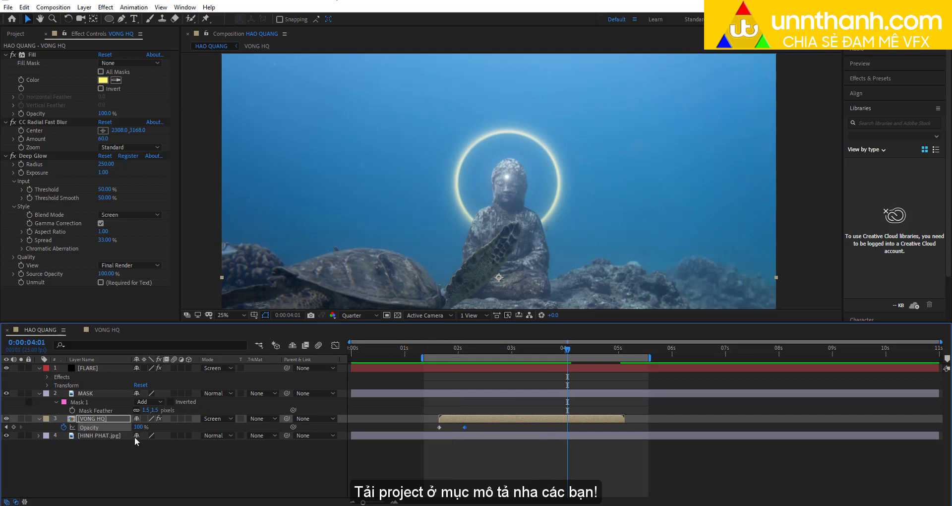
Step: In VONG HQ, reveal and select the ring shape layer's Stroke Width keyframes
{"action": "double_click", "coordinate": [104, 418]}
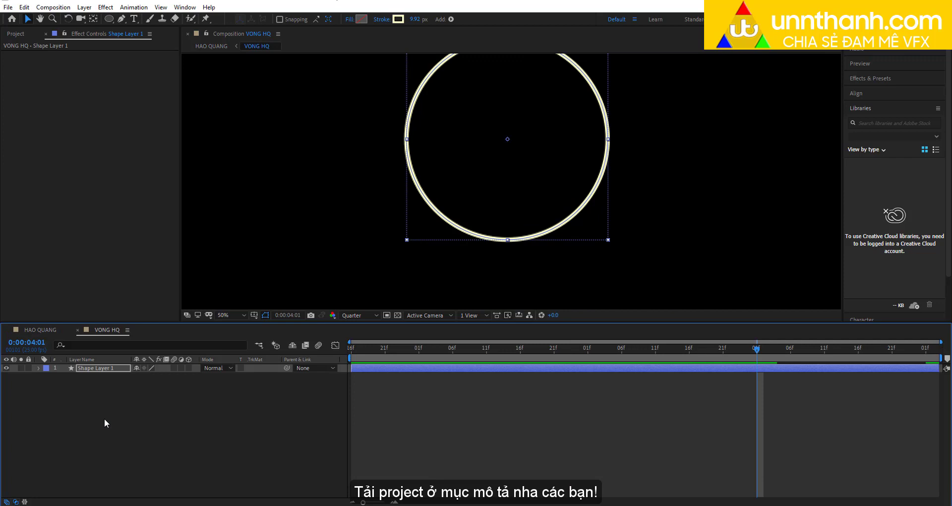
{"action": "left_click", "coordinate": [102, 370]}
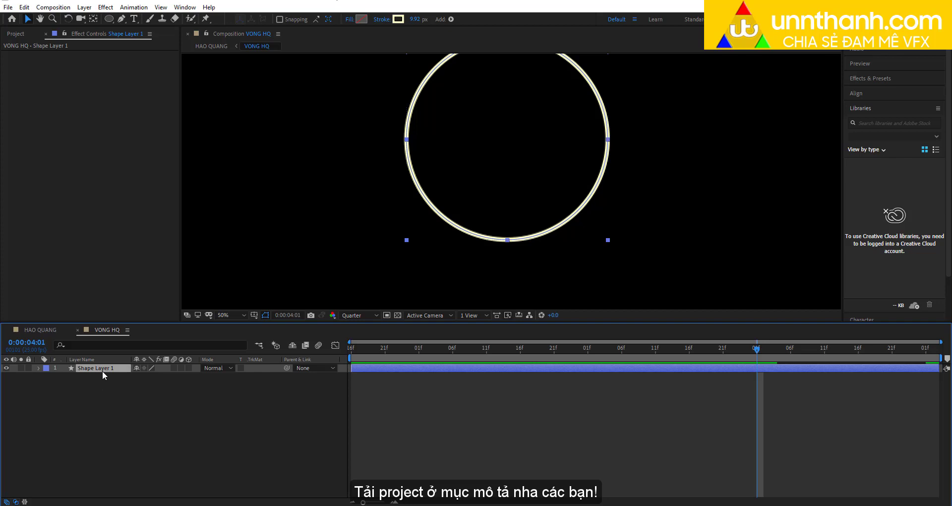
{"action": "key", "text": "u"}
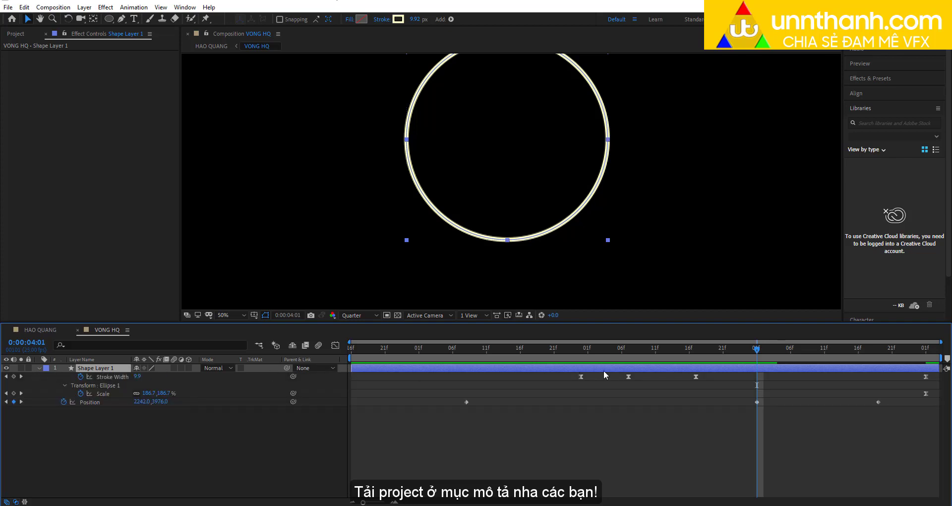
{"action": "left_click", "coordinate": [123, 376]}
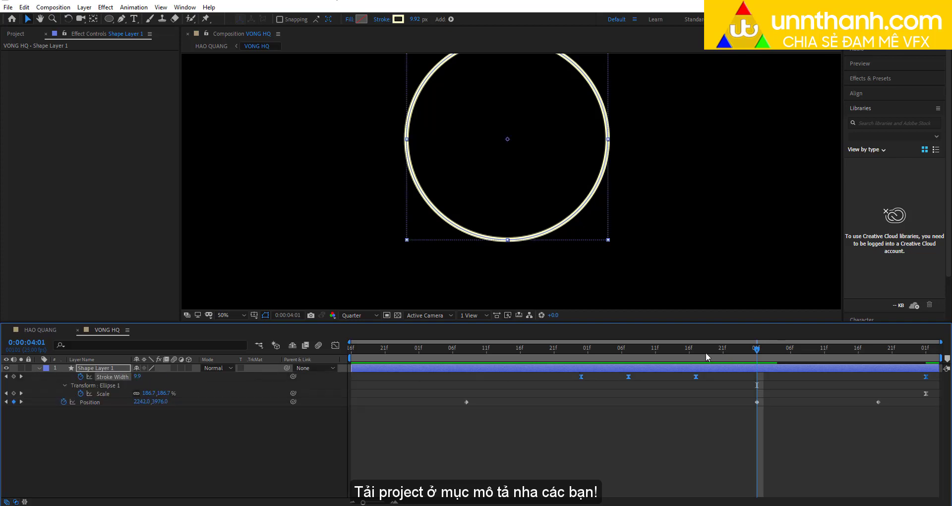
Step: Try a 53 px stroke at 0:00:03:10, then undo the added keyframes
{"action": "left_click", "coordinate": [648, 347]}
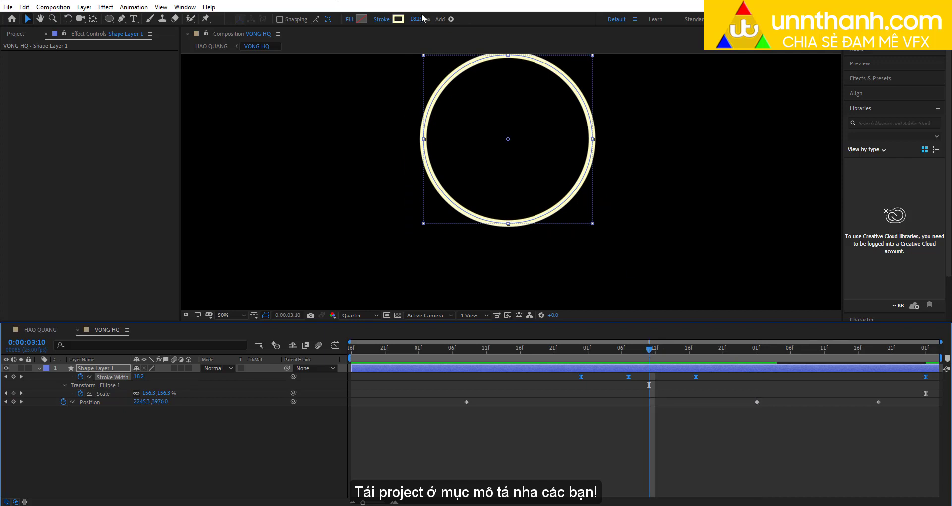
{"action": "left_click_drag", "start_coordinate": [422, 19], "coordinate": [554, 176]}
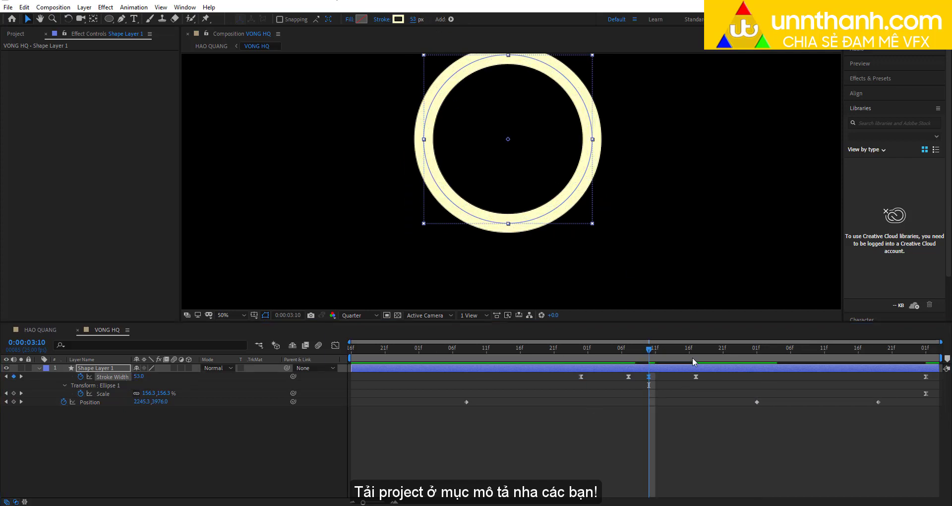
{"action": "left_click_drag", "start_coordinate": [692, 357], "coordinate": [821, 368]}
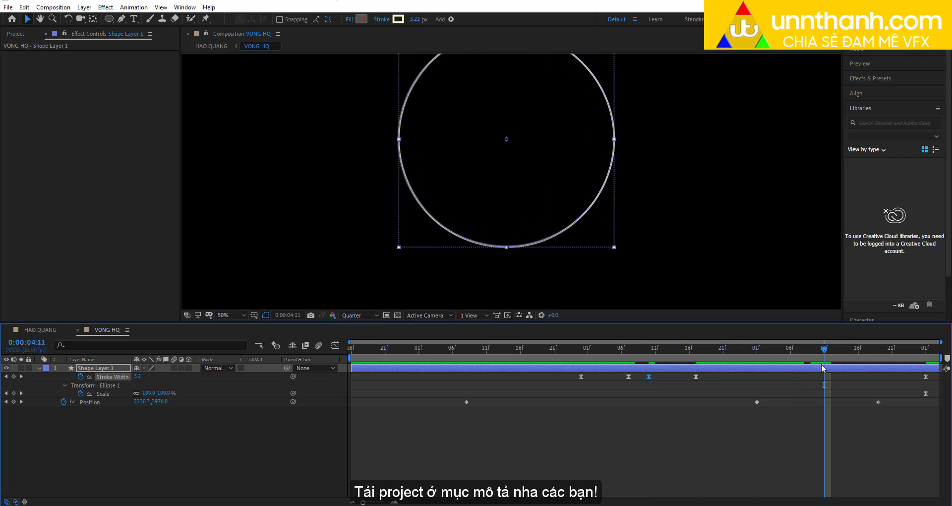
{"action": "key", "text": "ctrl+z"}
{"action": "key", "text": "ctrl+z"}
Step: Review the stroke keyframes at 0:00:03:17, 0:00:03:00 and the end, then check the halo in HAO QUANG
{"action": "key", "text": "k"}
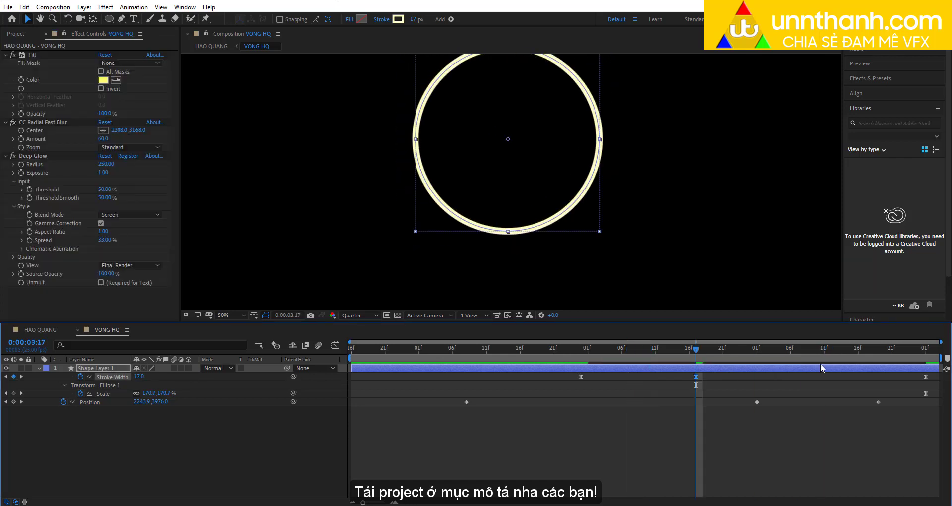
{"action": "left_click", "coordinate": [820, 367]}
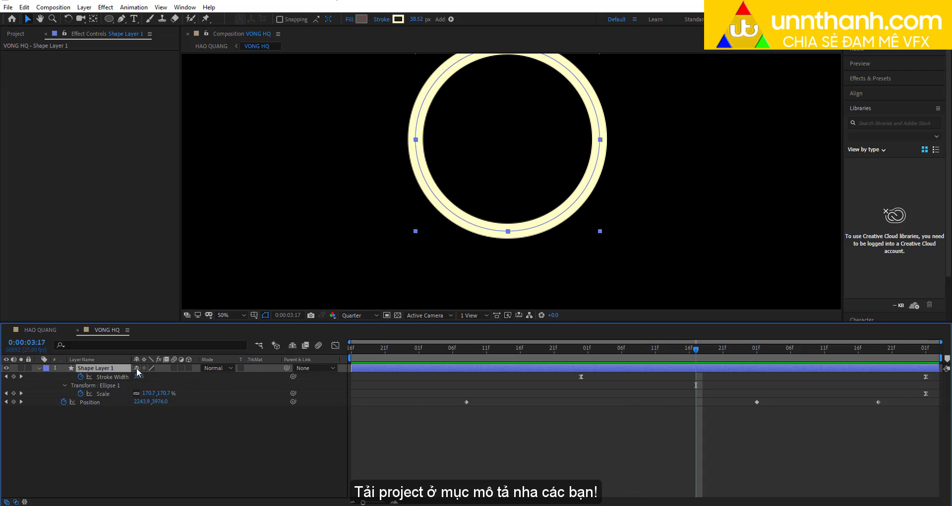
{"action": "key", "text": "j"}
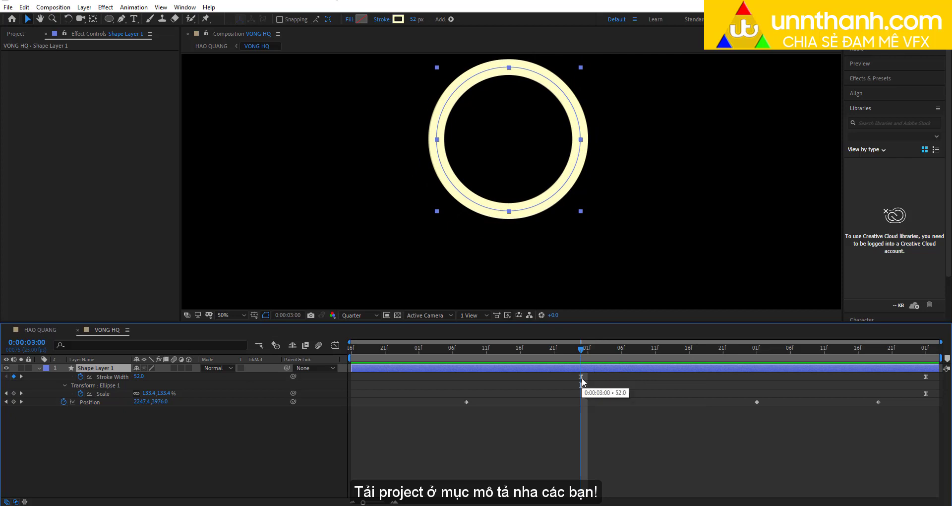
{"action": "left_click", "coordinate": [927, 352]}
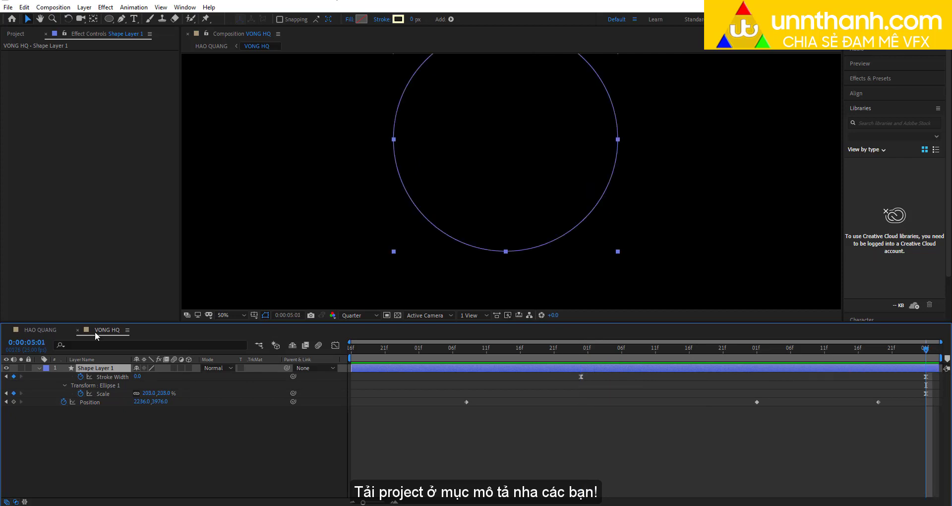
{"action": "left_click", "coordinate": [64, 329]}
{"action": "left_click_drag", "start_coordinate": [543, 350], "coordinate": [552, 356]}
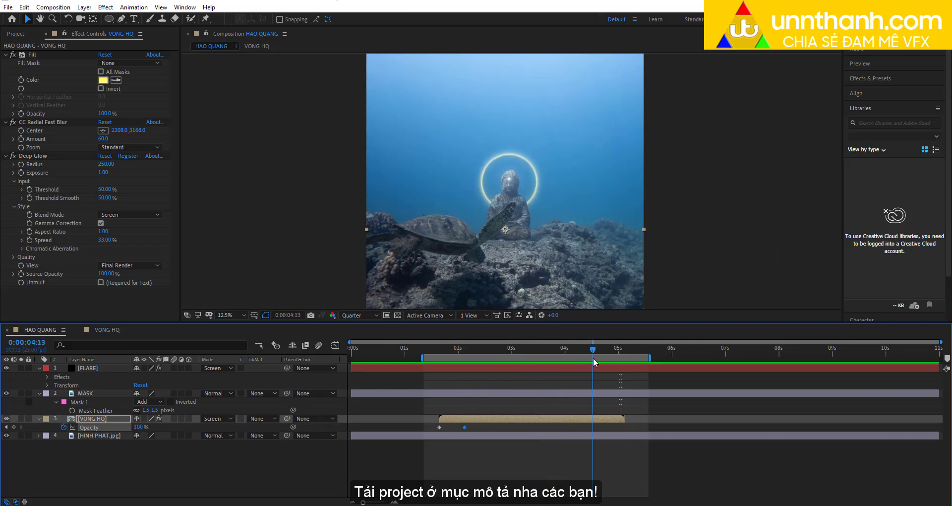
Step: At 0:00:03:15, add a second HAO QUANG viewer and open VONG HQ for editing
{"action": "left_click_drag", "start_coordinate": [552, 355], "coordinate": [542, 367]}
{"action": "right_click", "coordinate": [301, 165]}
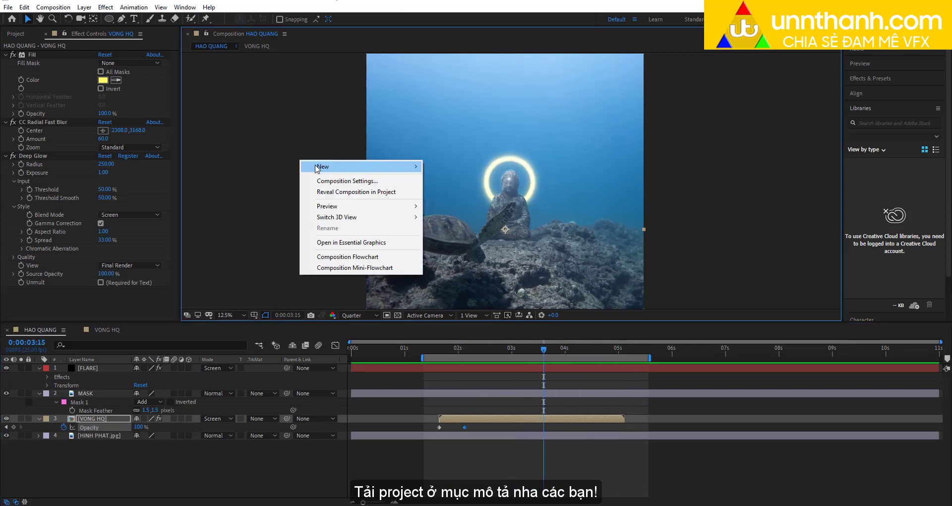
{"action": "mouse_move", "coordinate": [317, 165]}
{"action": "left_click", "coordinate": [438, 162]}
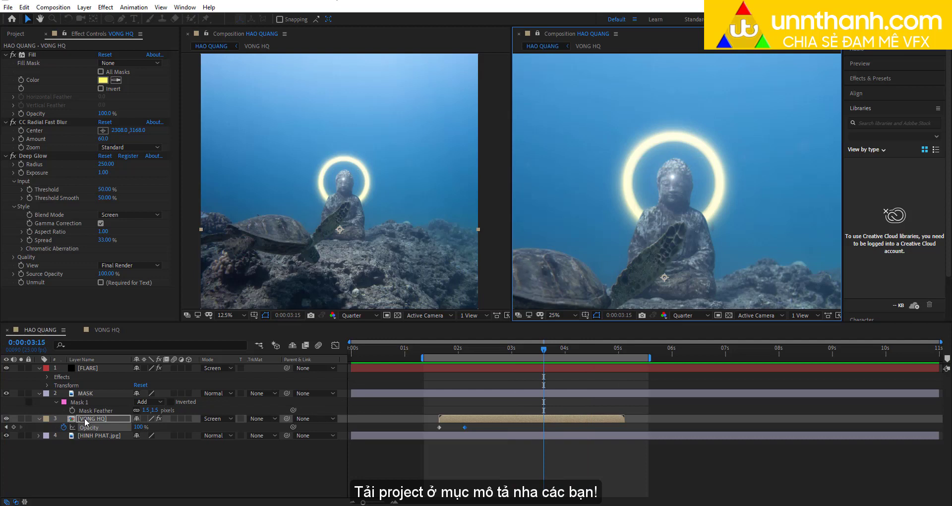
{"action": "double_click", "coordinate": [91, 418]}
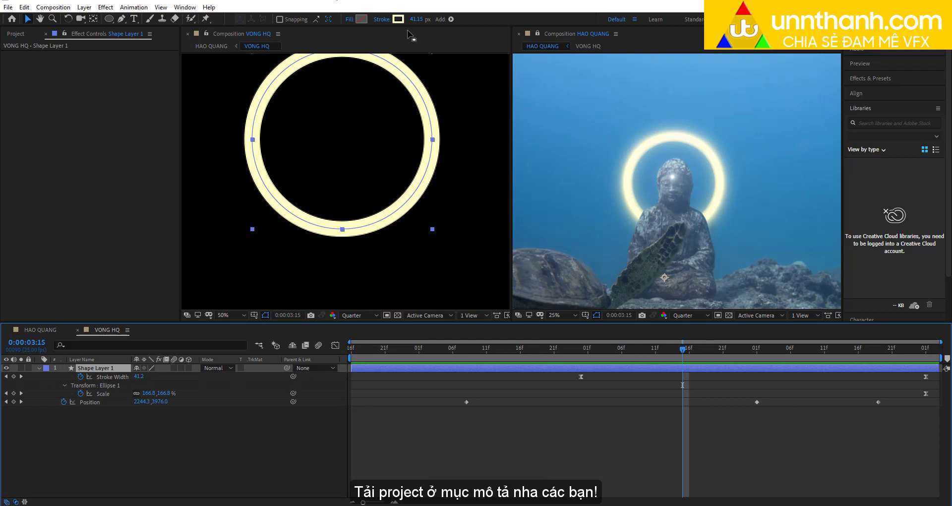
Step: Try a 62 px ring stroke and compare frames 0:00:02:24 and 0:00:03:15
{"action": "mouse_move", "coordinate": [417, 19]}
{"action": "left_mouse_down"}
{"action": "mouse_move", "coordinate": [427, 20]}
{"action": "mouse_move", "coordinate": [381, 23]}
{"action": "left_mouse_up"}
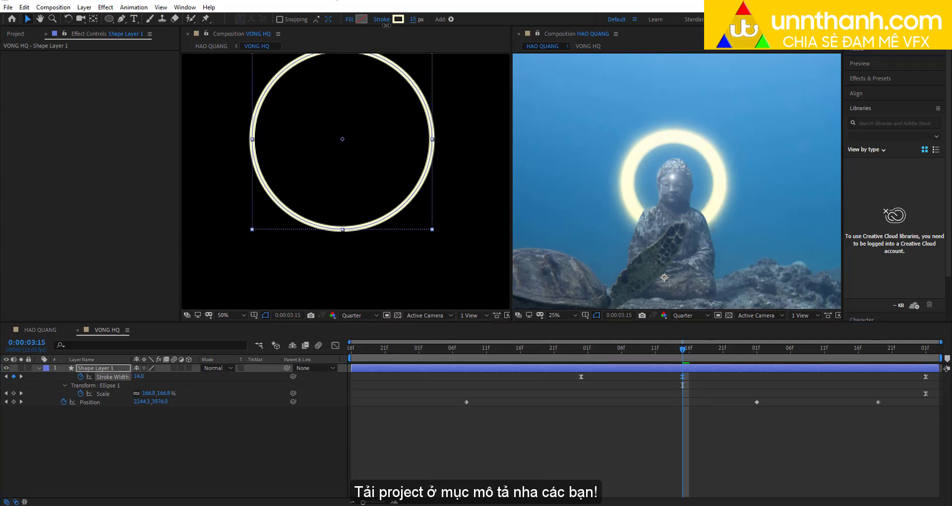
{"action": "left_click_drag", "start_coordinate": [683, 348], "coordinate": [578, 367]}
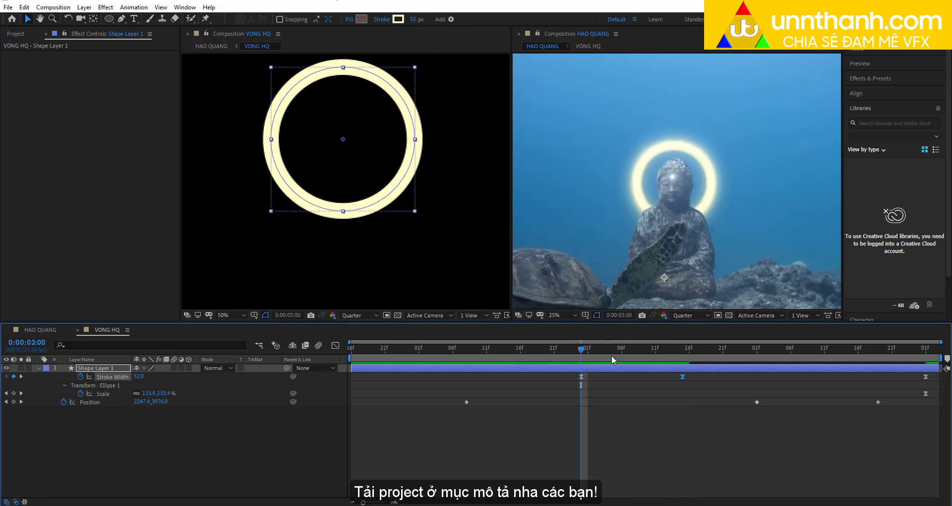
{"action": "left_click", "coordinate": [686, 353]}
{"action": "key", "text": "space"}
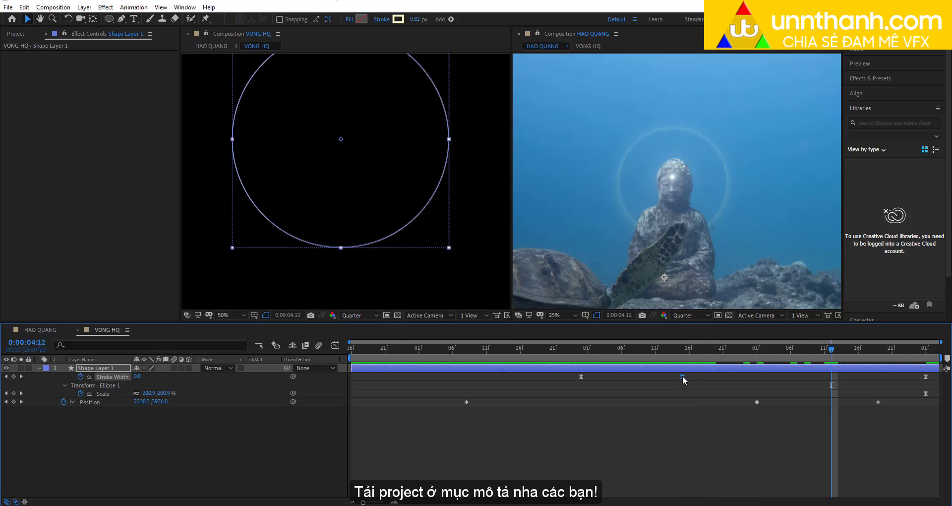
Step: Delete the middle Stroke Width keyframe and set the 0:00:03:00 keyframe to 20 px
{"action": "key", "text": "Delete"}
{"action": "left_click", "coordinate": [581, 348]}
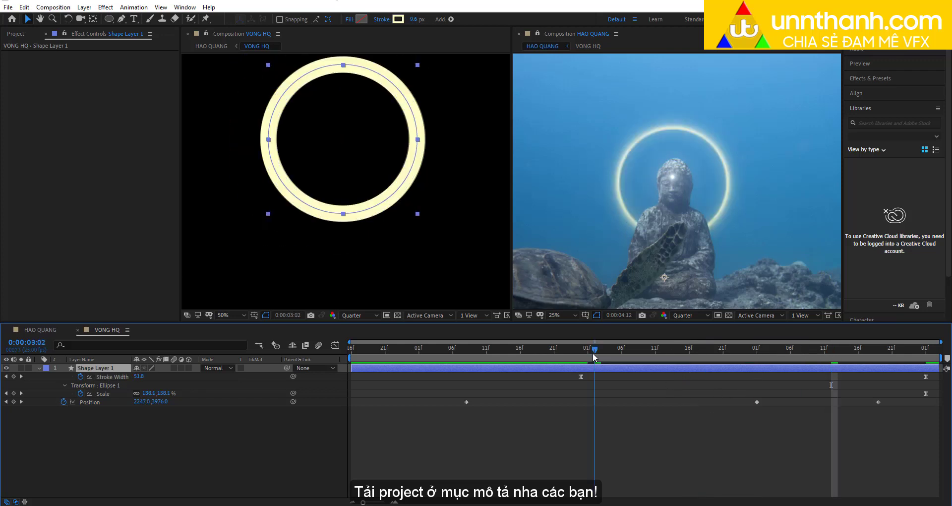
{"action": "left_click", "coordinate": [581, 377]}
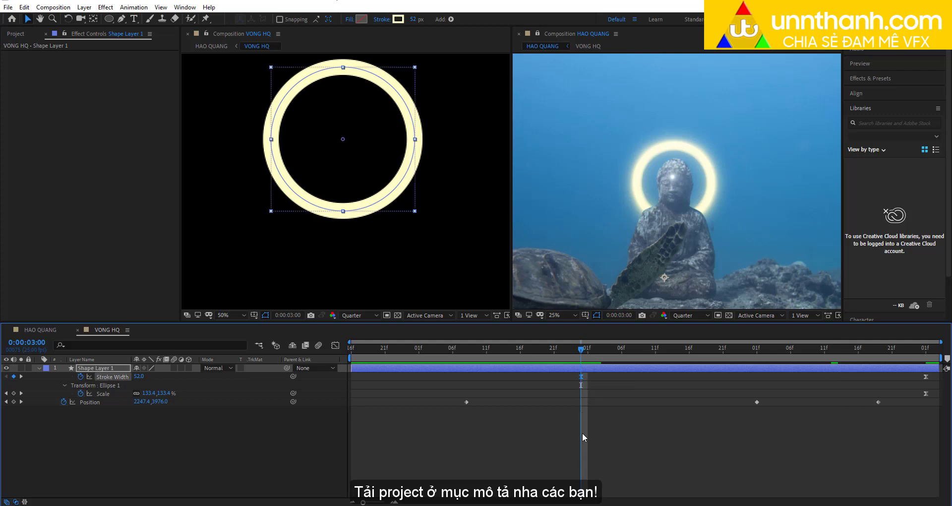
{"action": "left_click", "coordinate": [414, 19]}
{"action": "type", "text": "20"}
{"action": "key", "text": "Return"}
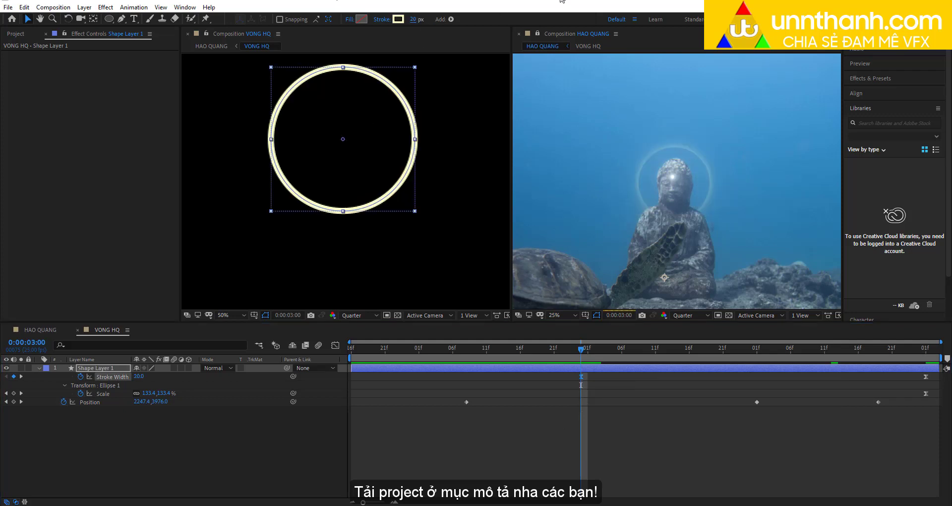
Step: Scrub through the thinner ring to 0:00:02:16, then return to HAO QUANG
{"action": "left_click_drag", "start_coordinate": [577, 360], "coordinate": [818, 348]}
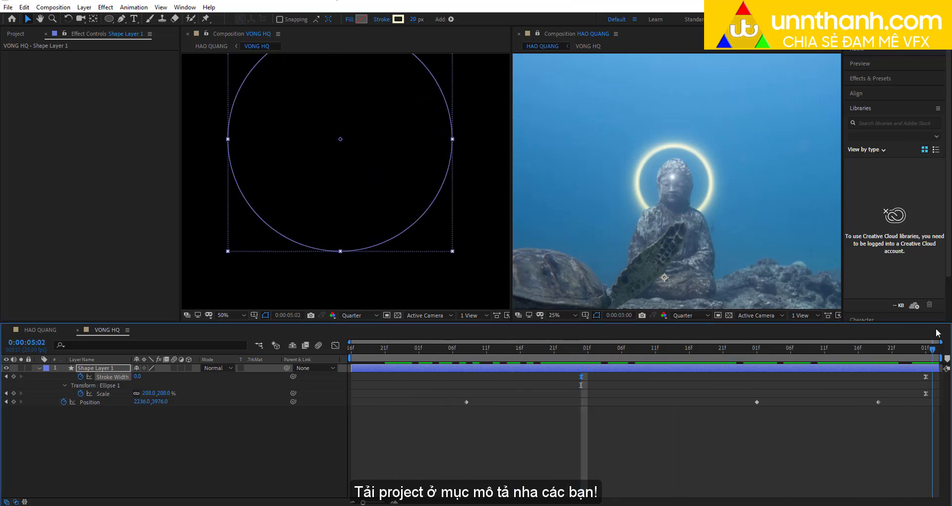
{"action": "left_click_drag", "start_coordinate": [818, 348], "coordinate": [519, 349]}
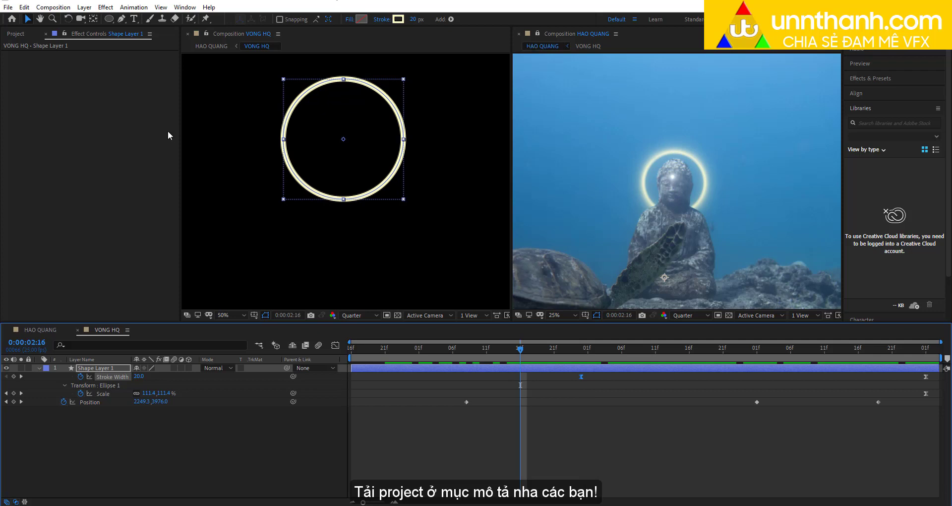
{"action": "left_click", "coordinate": [43, 330]}
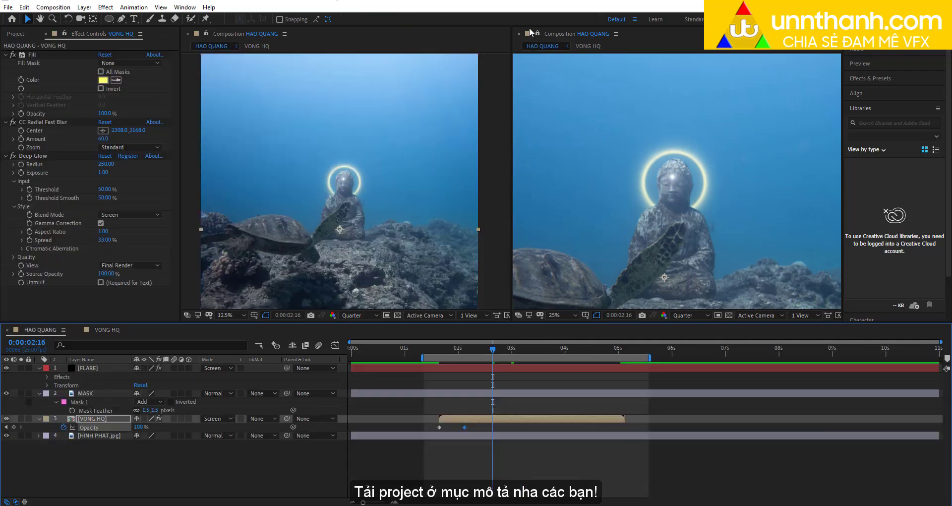
Step: Close the second viewer and fit the vertical composition at 12.5% zoom
{"action": "left_click", "coordinate": [519, 33]}
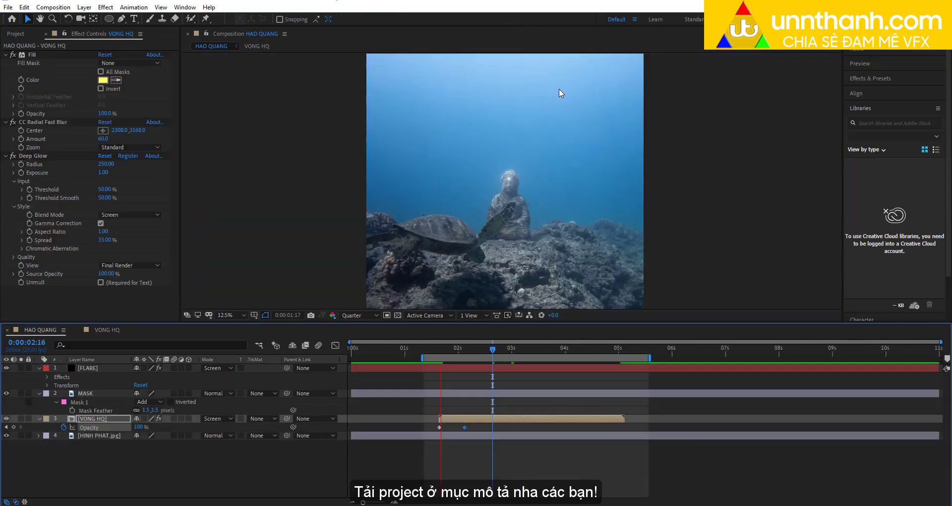
{"action": "key", "text": "shift+slash"}
{"action": "key", "text": "period"}
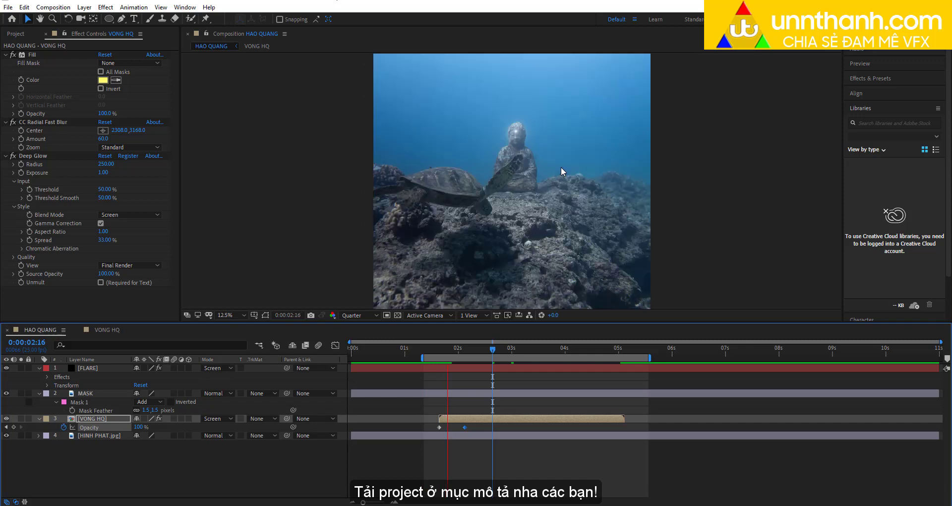
{"action": "key", "text": "period"}
{"action": "key", "text": "comma"}
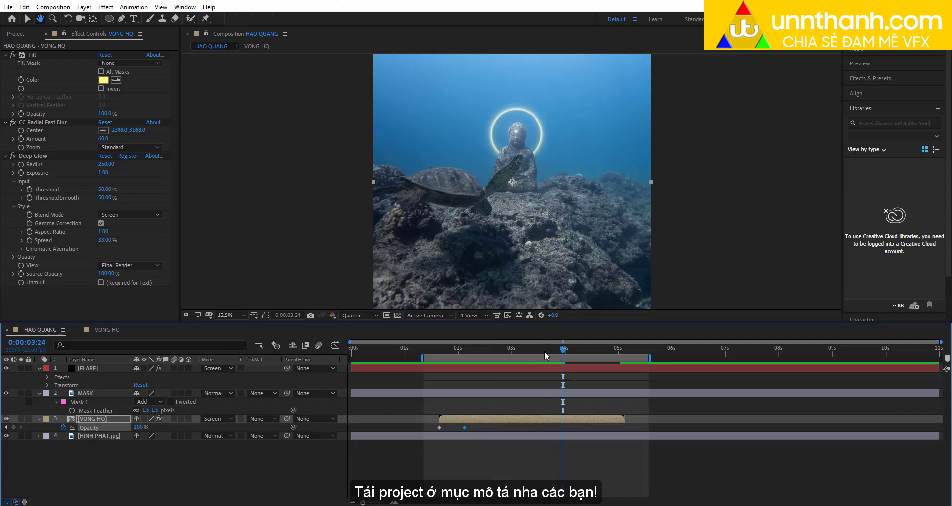
Step: Preview the halo animation and stop it at 0:00:02:19
{"action": "left_click", "coordinate": [475, 349]}
{"action": "scroll", "coordinate": [546, 198], "scroll_direction": "up", "scroll_amount": 2}
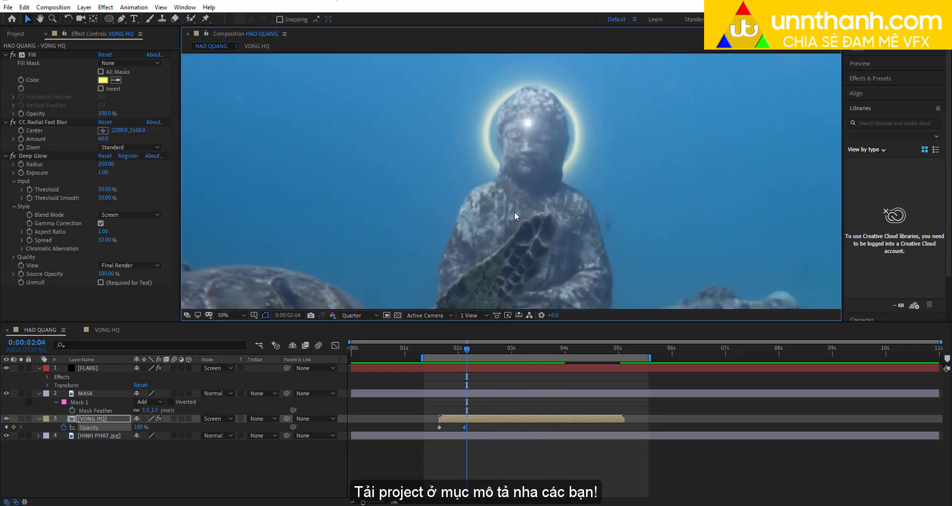
{"action": "scroll", "coordinate": [515, 208], "scroll_direction": "down", "scroll_amount": 4}
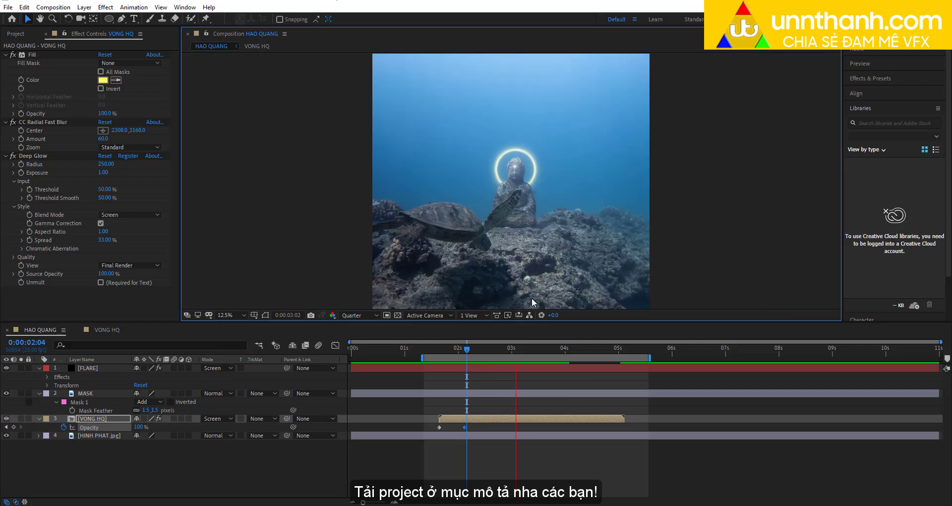
{"action": "left_click", "coordinate": [498, 350]}
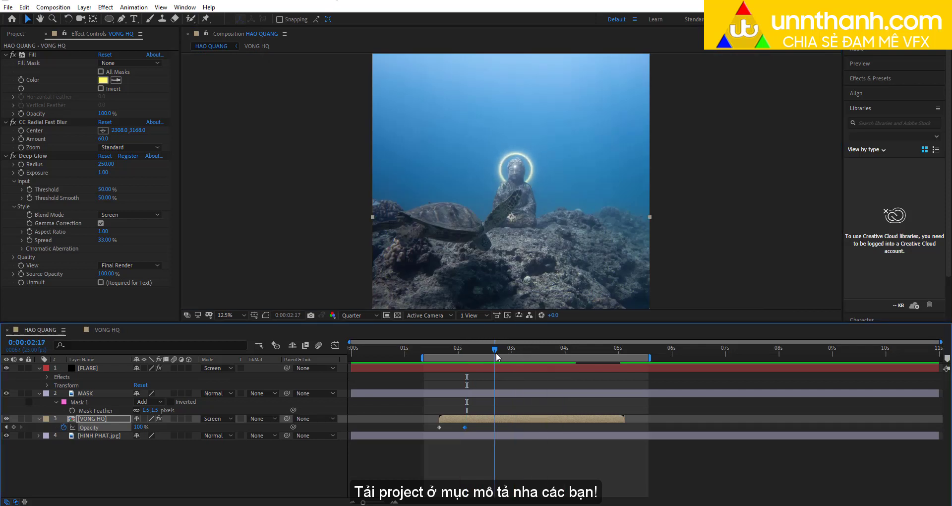
Step: Duplicate the VONG HQ layer, start the copy at 0:00:02:19, and preview both rings
{"action": "left_click", "coordinate": [504, 419]}
{"action": "key", "text": "ctrl+d"}
{"action": "left_click_drag", "start_coordinate": [497, 417], "coordinate": [544, 418]}
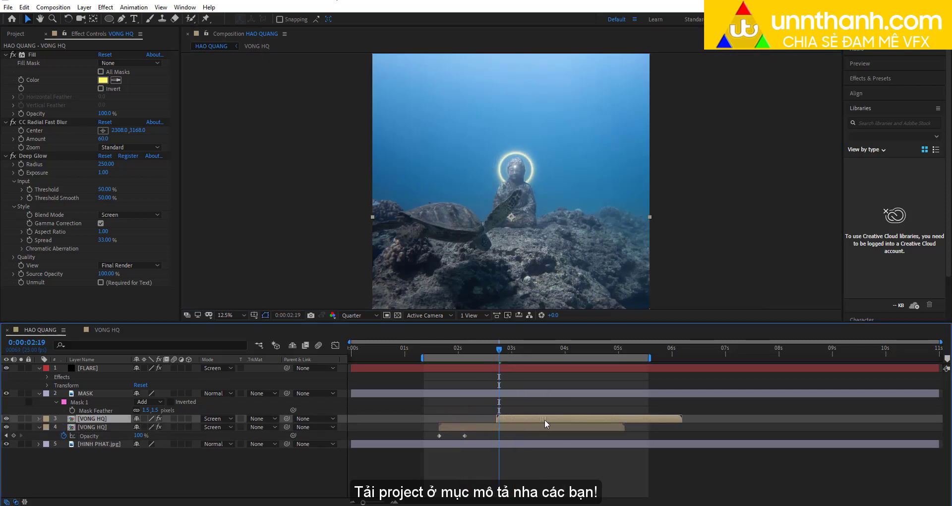
{"action": "key", "text": "space"}
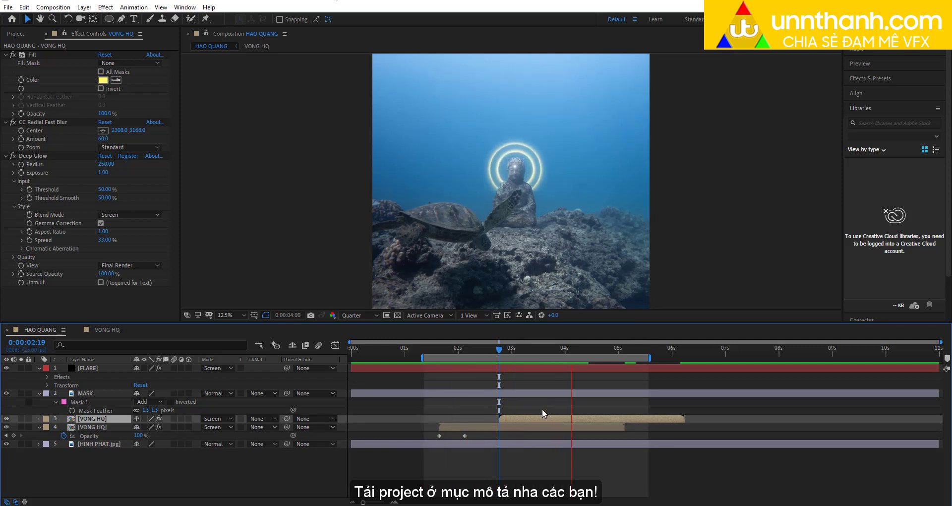
{"action": "key", "text": "space"}
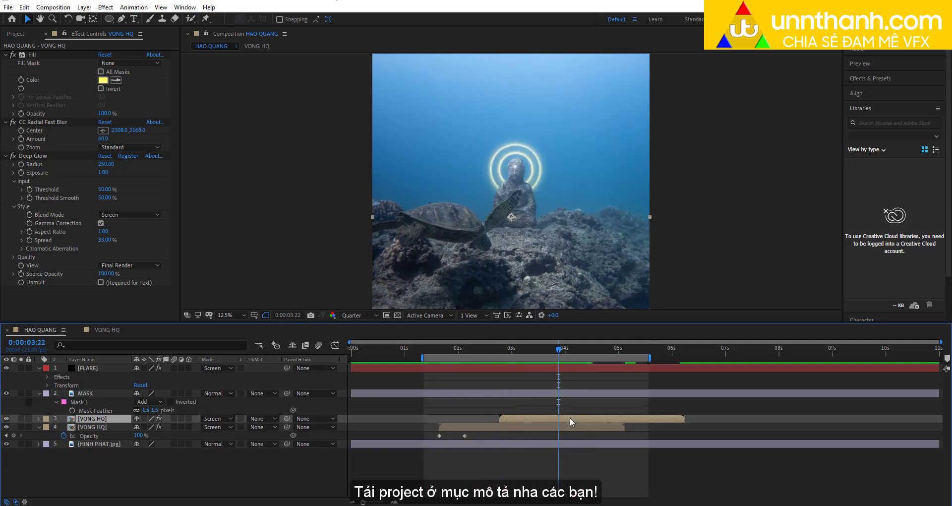
Step: Add a third VONG HQ copy starting at the current time, preview, and select the two copies
{"action": "key", "text": "ctrl+d"}
{"action": "left_click_drag", "start_coordinate": [570, 417], "coordinate": [628, 420]}
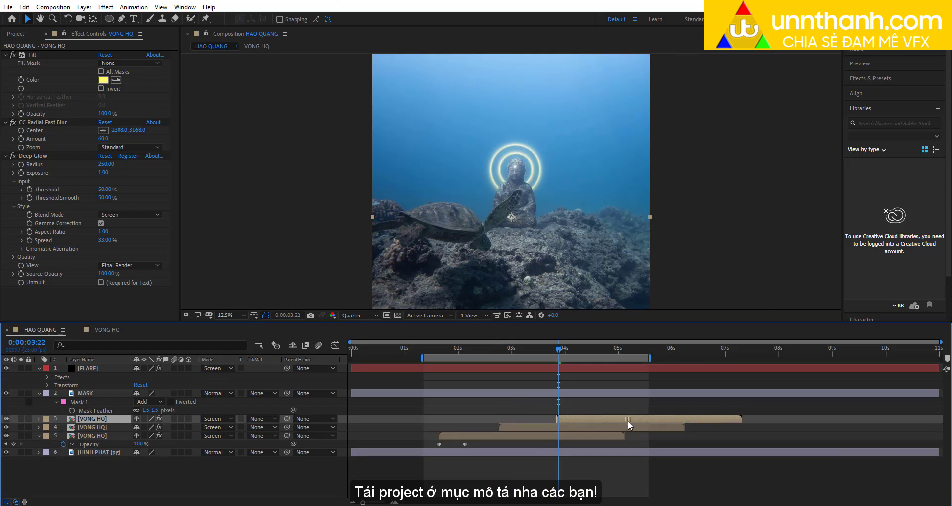
{"action": "left_click_drag", "start_coordinate": [559, 346], "coordinate": [441, 346]}
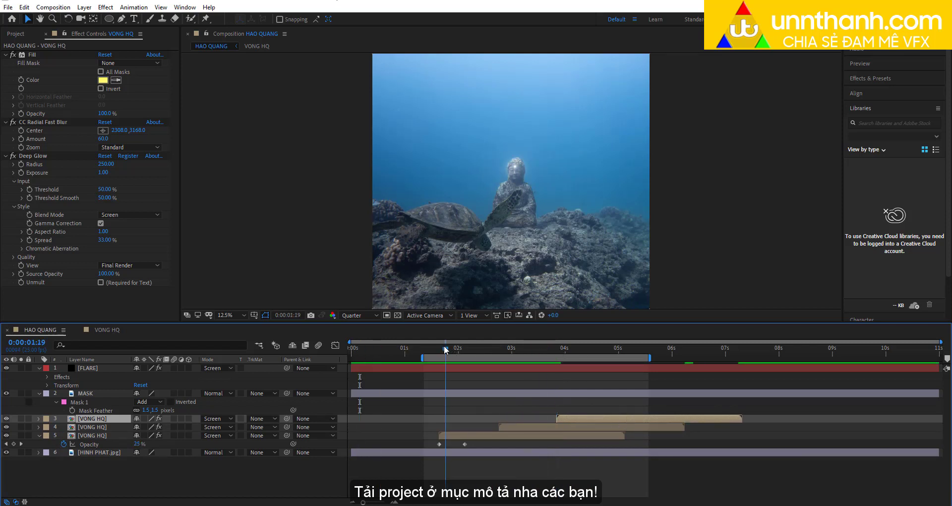
{"action": "key", "text": "space"}
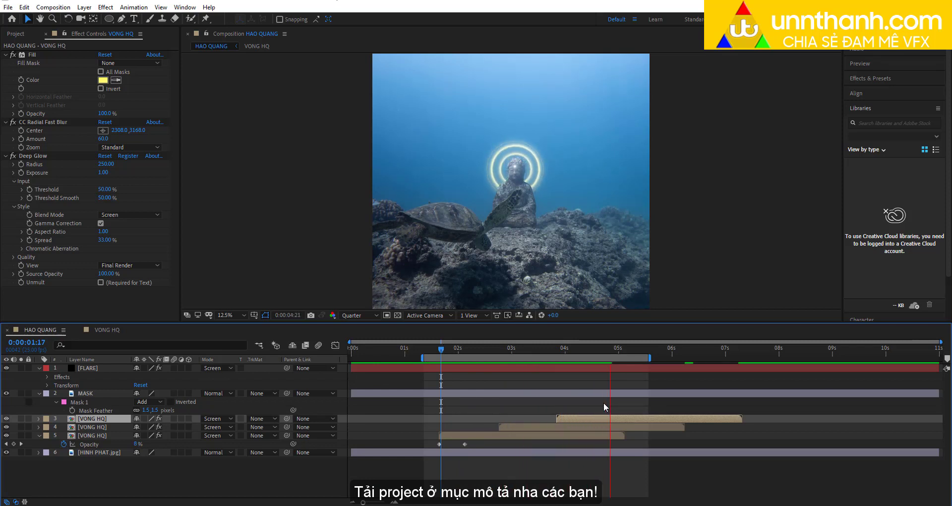
{"action": "key", "text": "space"}
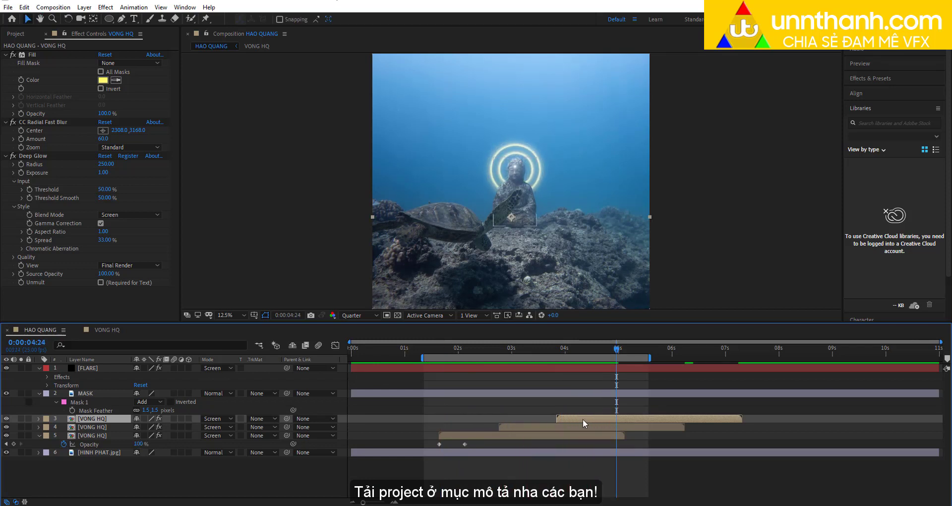
{"action": "left_click", "coordinate": [584, 424], "text": "shift"}
Step: Delete the two extra halo copies and move the VONG HQ layer and work area to start at 0 s
{"action": "key", "text": "Delete"}
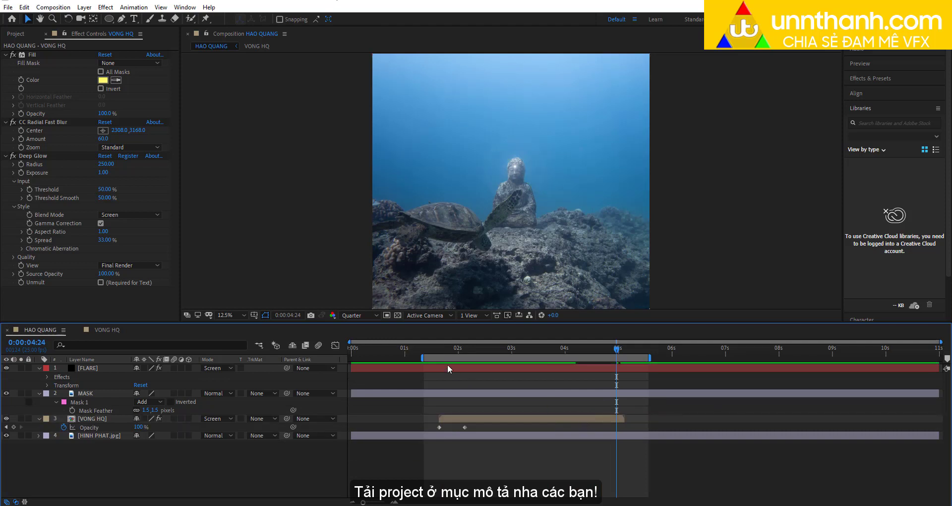
{"action": "left_click_drag", "start_coordinate": [420, 357], "coordinate": [351, 357]}
{"action": "left_click_drag", "start_coordinate": [463, 419], "coordinate": [381, 419]}
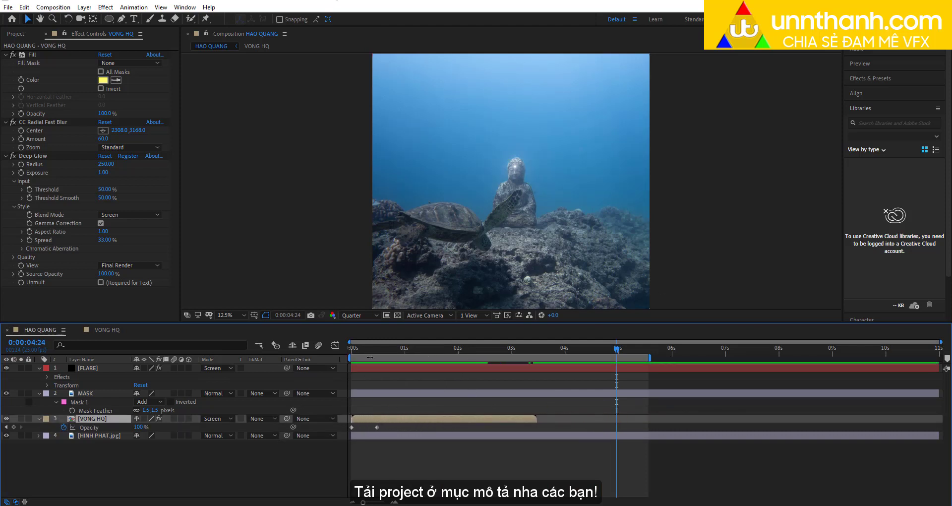
{"action": "key", "text": "Home"}
{"action": "key", "text": "space"}
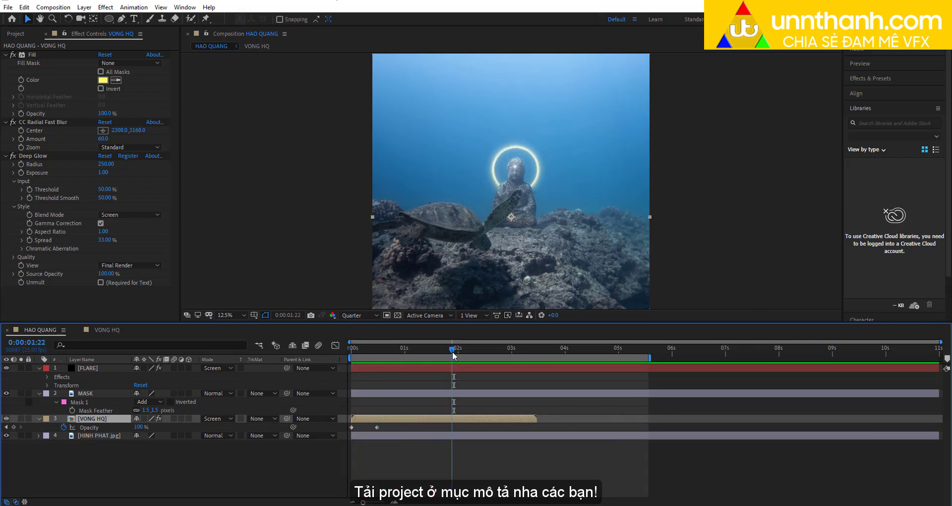
{"action": "left_click_drag", "start_coordinate": [452, 351], "coordinate": [457, 350]}
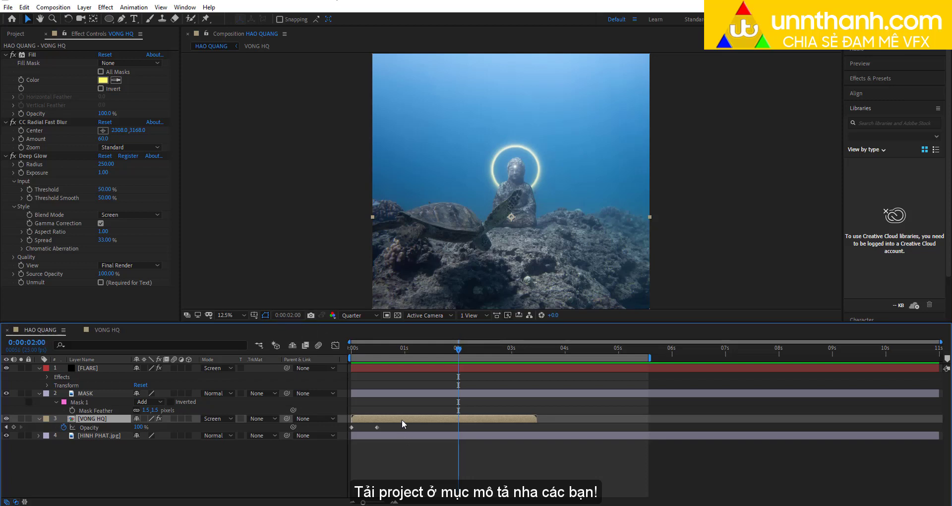
Step: Duplicate the halo with its in-point at 2 s and preview the two staggered rings
{"action": "key", "text": "ctrl+d"}
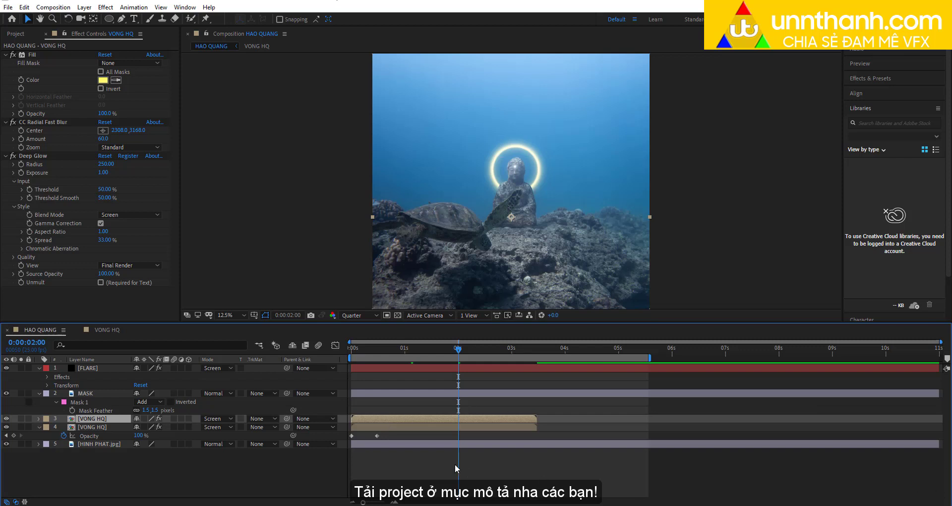
{"action": "key", "text": "bracketleft"}
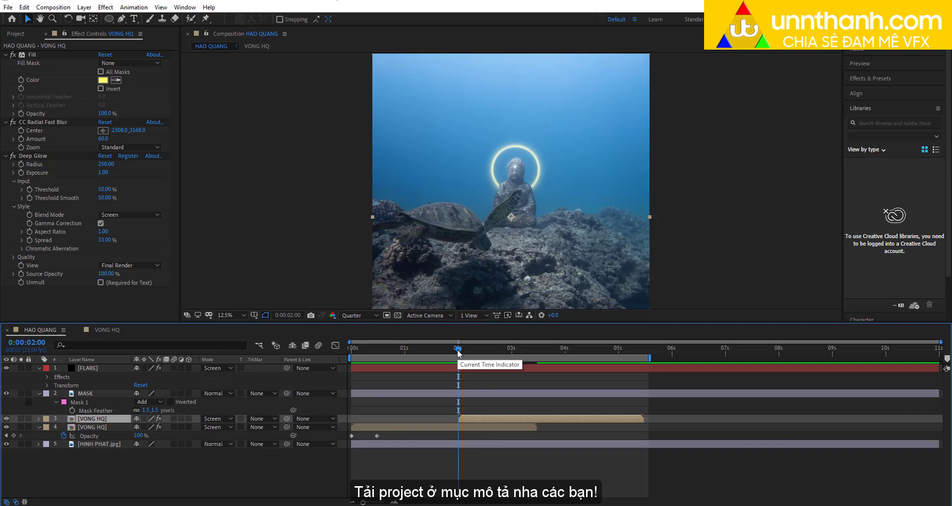
{"action": "left_click_drag", "start_coordinate": [457, 350], "coordinate": [235, 352]}
{"action": "key", "text": "space"}
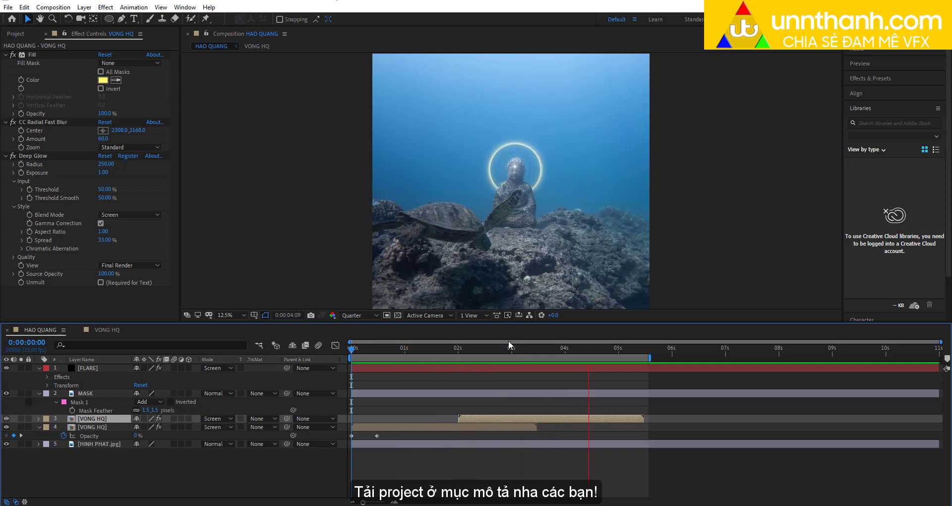
{"action": "key", "text": "space"}
{"action": "left_click_drag", "start_coordinate": [471, 350], "coordinate": [458, 350]}
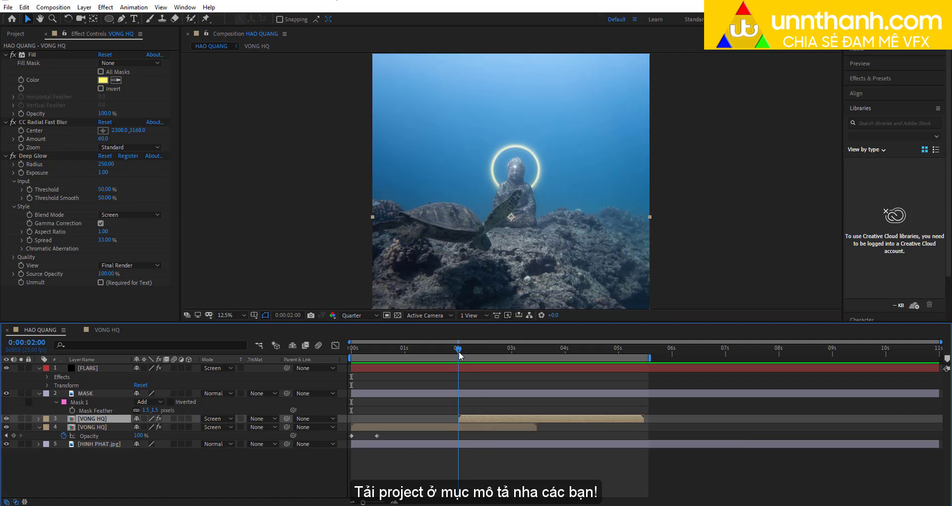
{"action": "key", "text": "Home"}
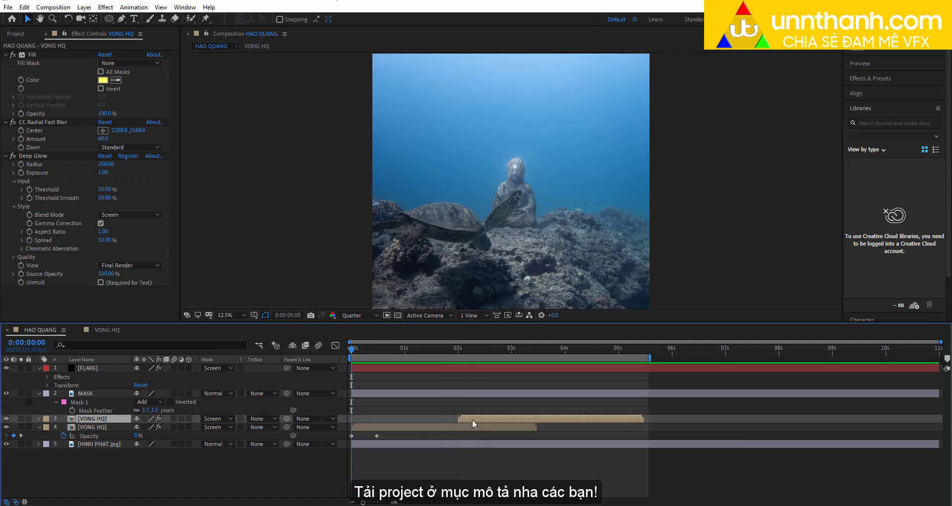
Step: Delete the offset halo copy and trim the VONG HQ layer to end at 2 s
{"action": "left_click", "coordinate": [459, 348]}
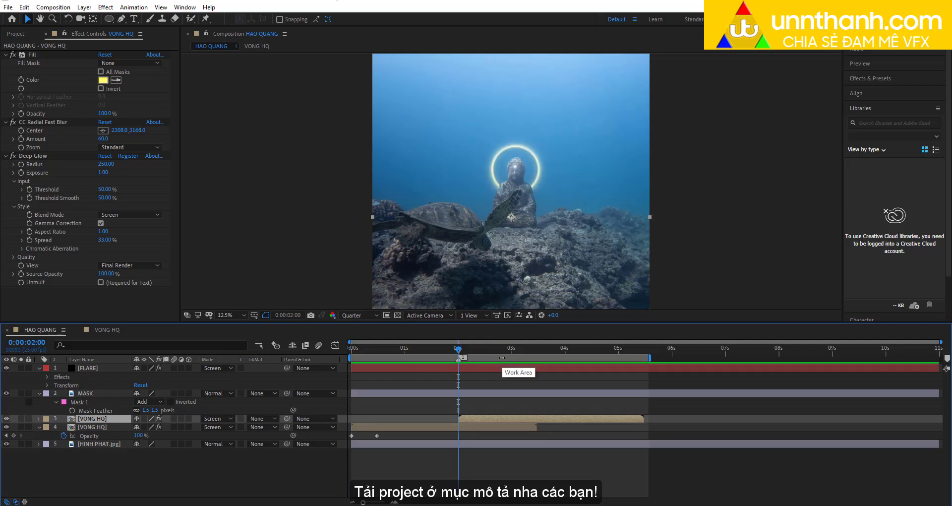
{"action": "key", "text": "Delete"}
{"action": "left_click", "coordinate": [465, 421]}
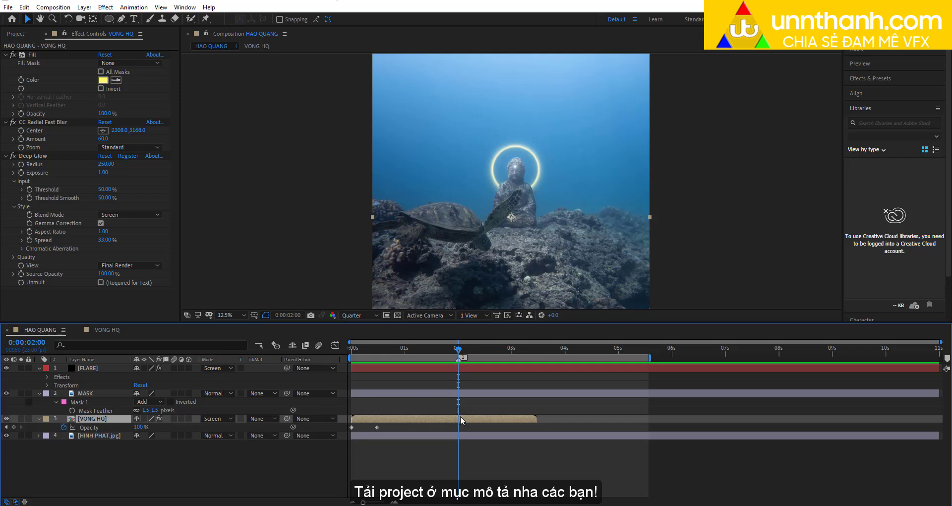
{"action": "key", "text": "alt+bracketright"}
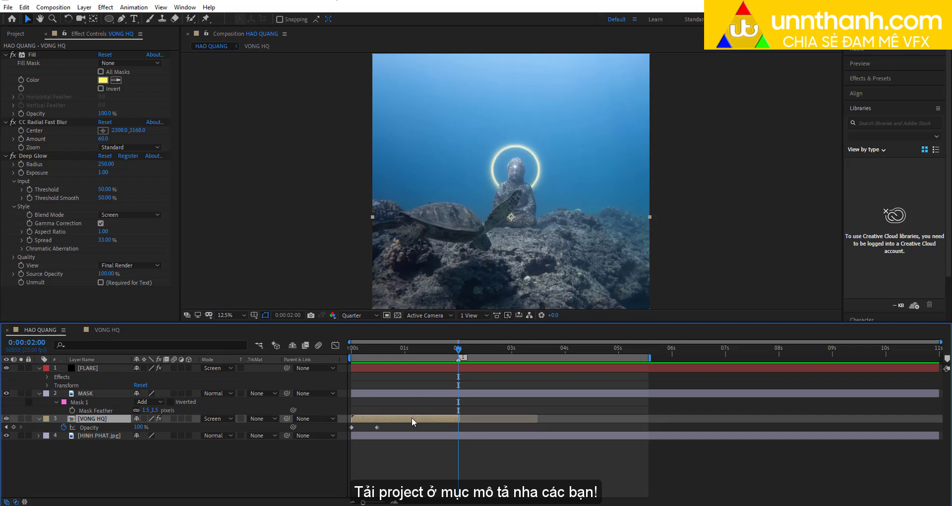
Step: Duplicate the trimmed 2-second halo layer twice
{"action": "key", "text": "ctrl+d"}
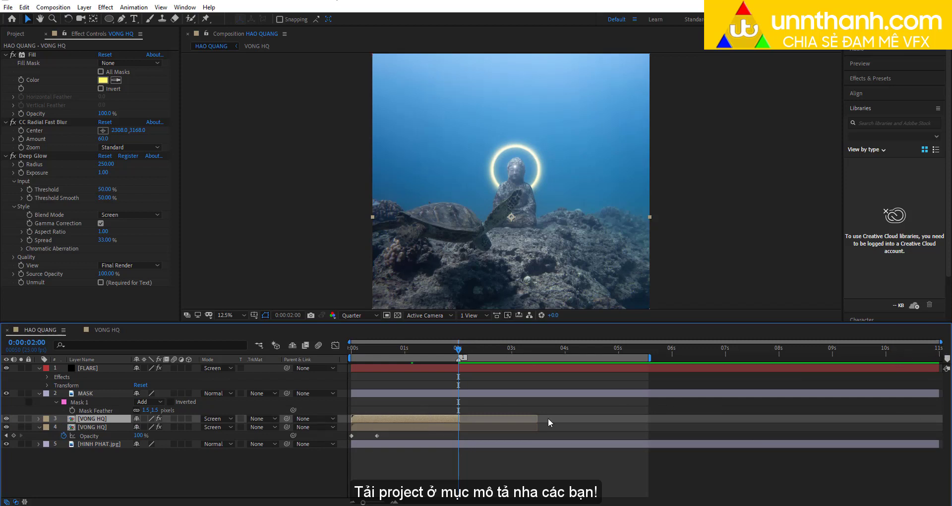
{"action": "key", "text": "Home"}
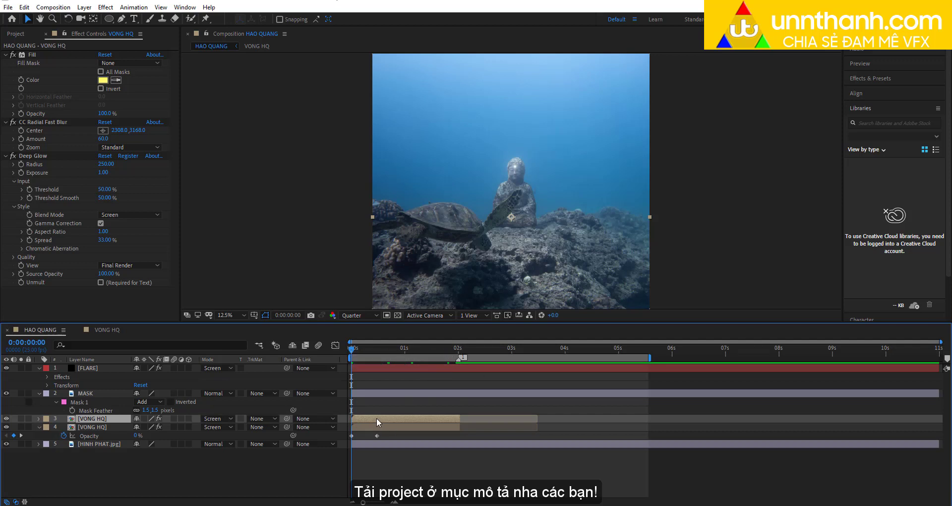
{"action": "key", "text": "ctrl+d"}
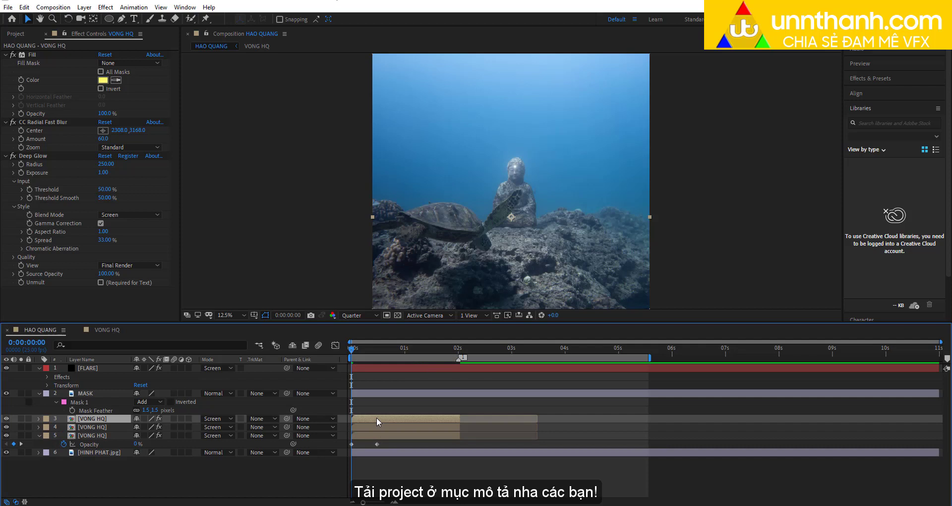
Step: Duplicate the halo up to six VONG HQ layers and select all six copies
{"action": "key", "text": "ctrl+d"}
{"action": "key", "text": "ctrl+d"}
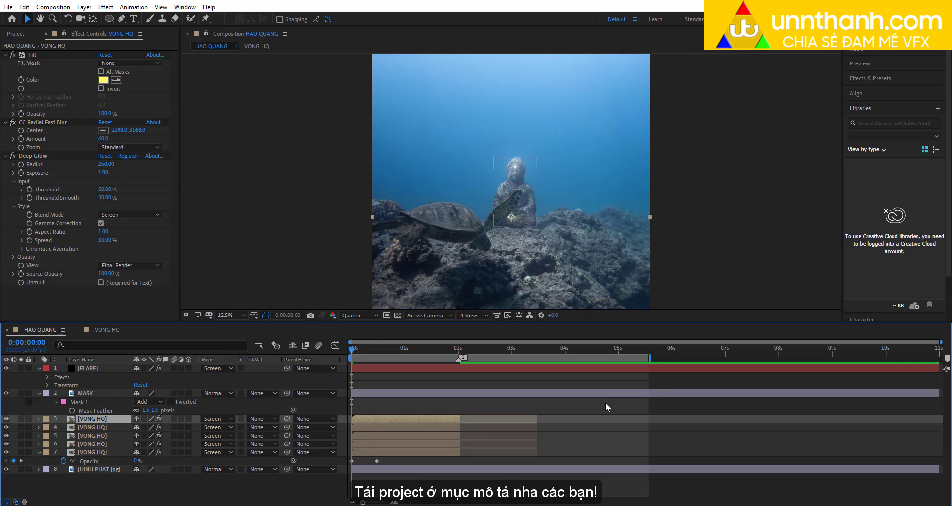
{"action": "left_click", "coordinate": [394, 450]}
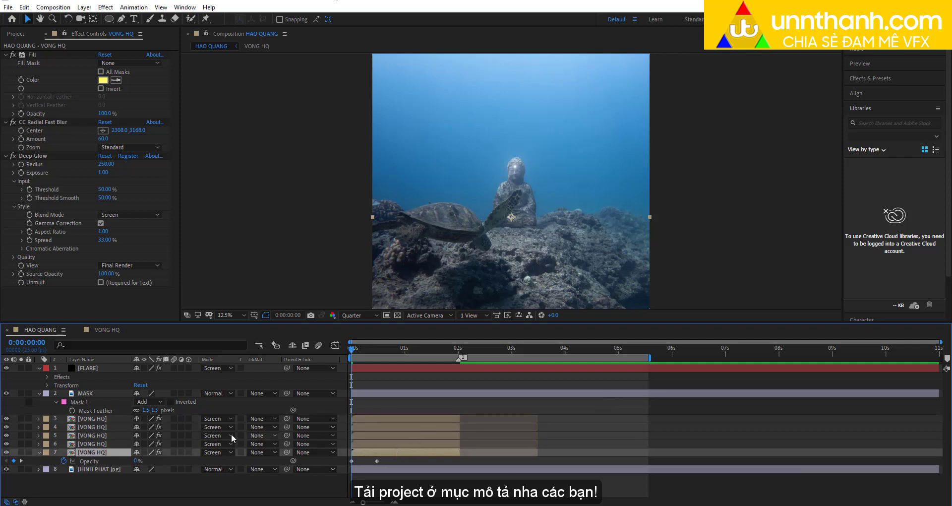
{"action": "left_click", "coordinate": [370, 421]}
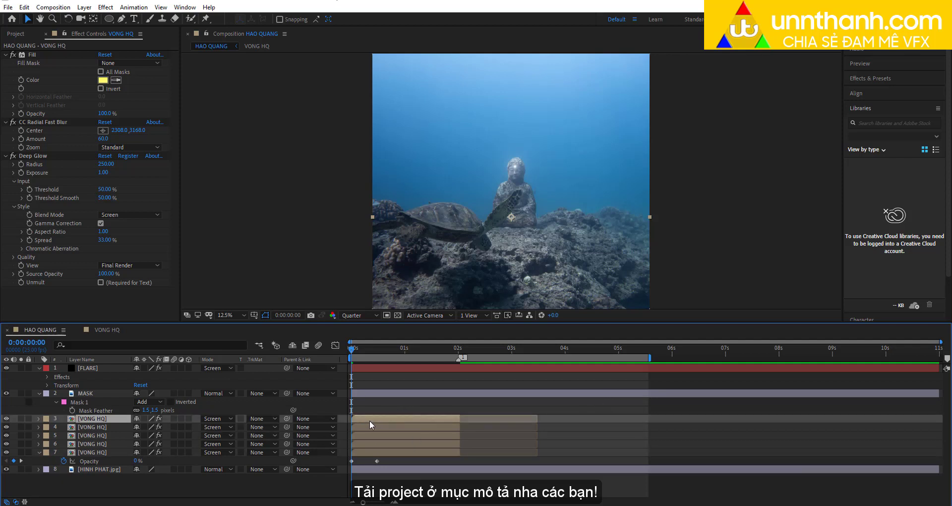
{"action": "key", "text": "ctrl+d"}
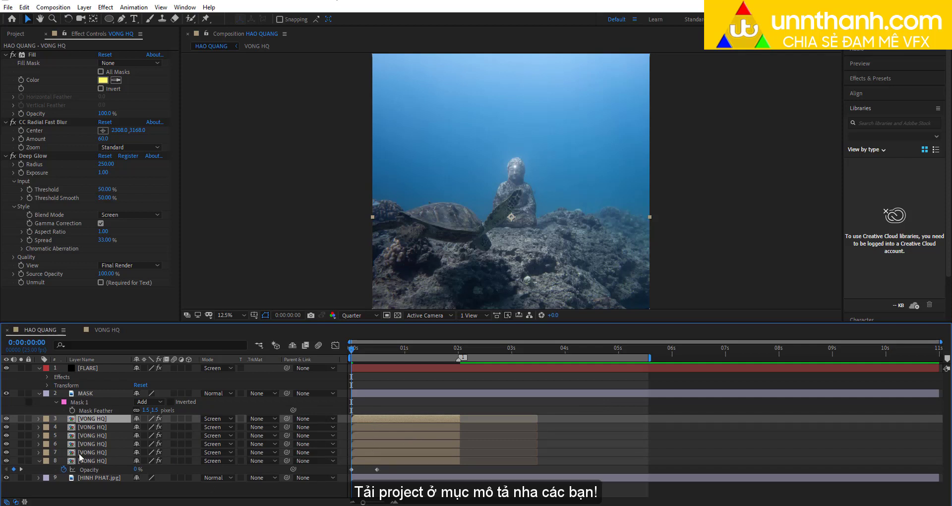
{"action": "left_click", "coordinate": [89, 461]}
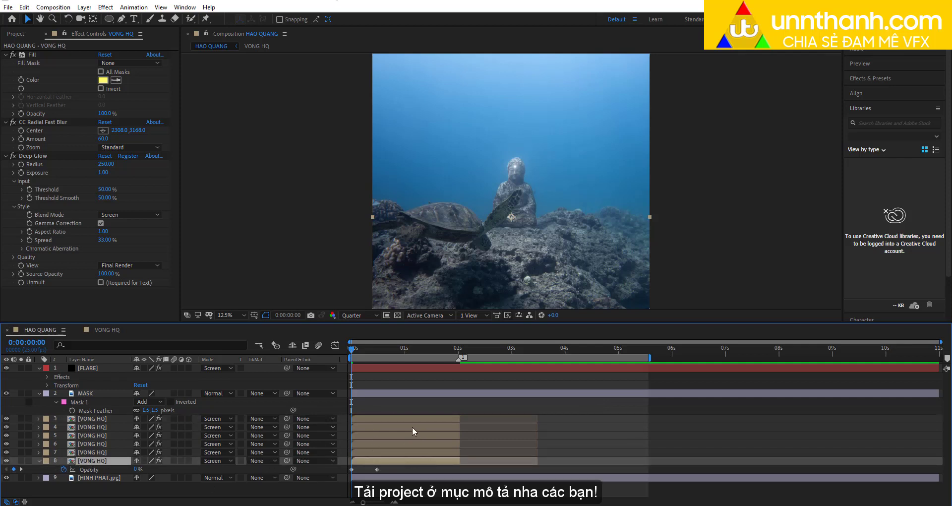
{"action": "left_click", "coordinate": [389, 418], "text": "shift"}
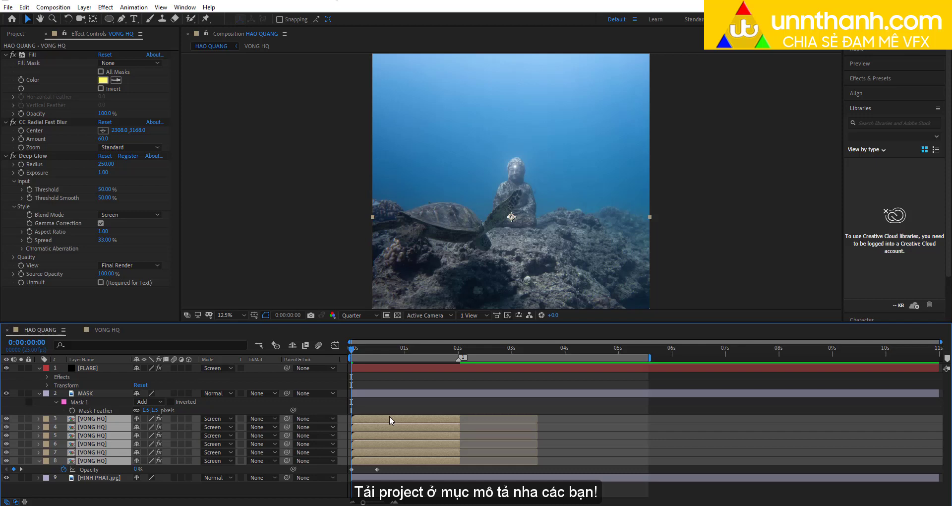
Step: Sequence the six halo copies one after another and check the rings around 6 s
{"action": "right_click", "coordinate": [396, 420]}
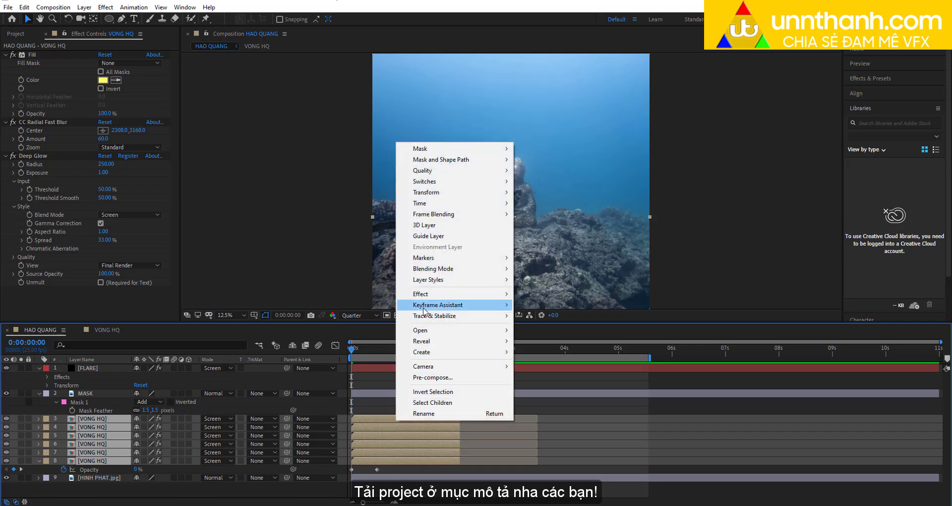
{"action": "mouse_move", "coordinate": [423, 303]}
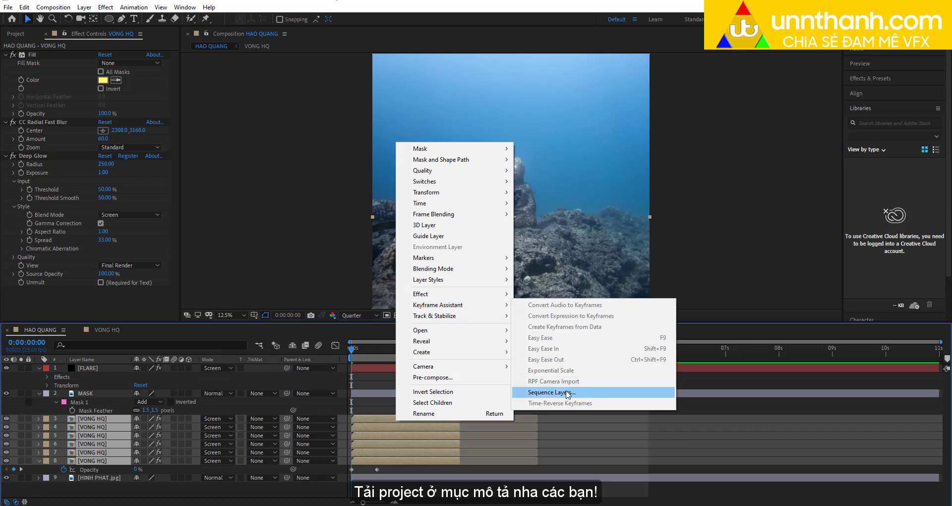
{"action": "left_click", "coordinate": [551, 392]}
{"action": "left_click", "coordinate": [488, 281]}
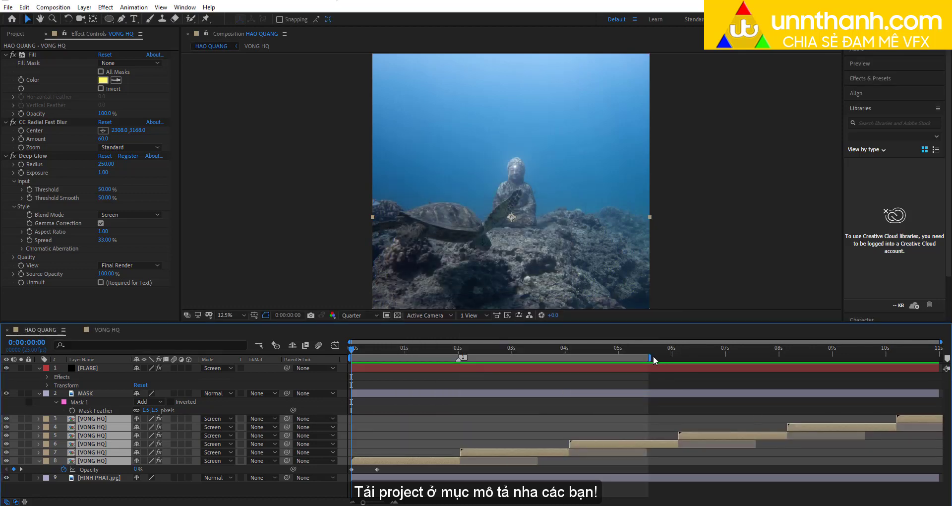
{"action": "left_click_drag", "start_coordinate": [679, 349], "coordinate": [787, 349]}
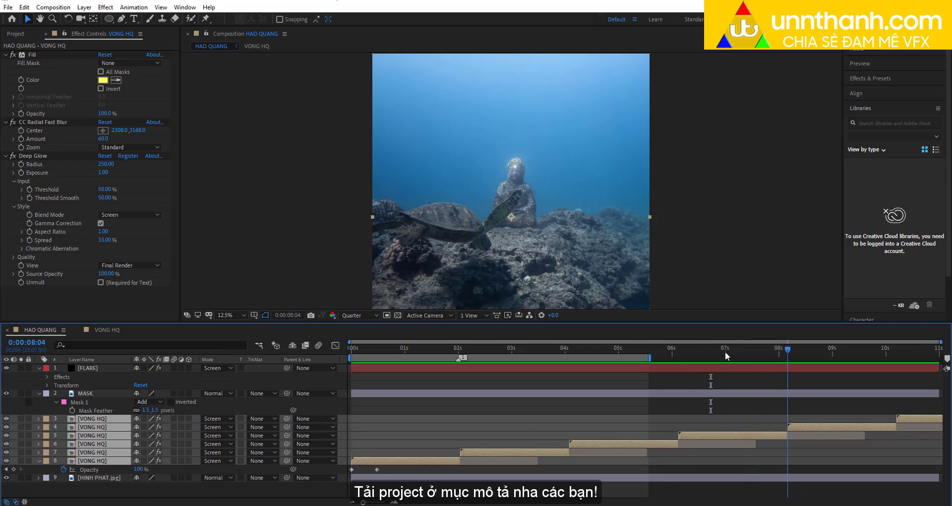
{"action": "left_click_drag", "start_coordinate": [725, 355], "coordinate": [675, 349]}
{"action": "left_click", "coordinate": [423, 419]}
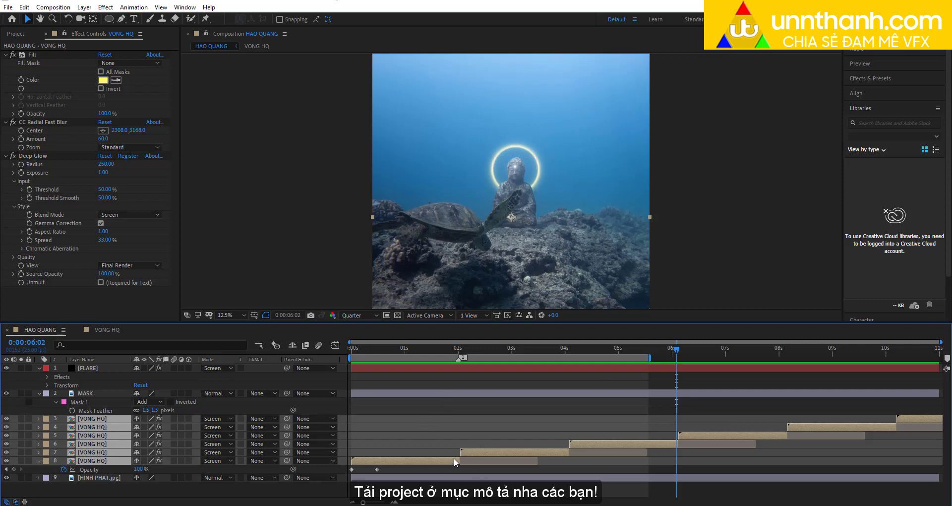
Step: Extend VONG HQ layers 3–8 to full length, stretch the work area to the comp end, and preview
{"action": "left_click_drag", "start_coordinate": [461, 460], "coordinate": [537, 460]}
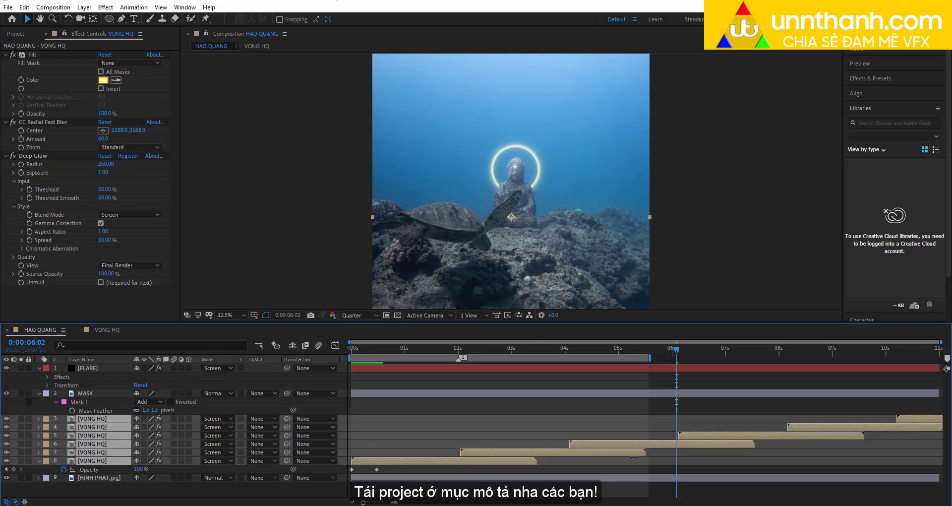
{"action": "mouse_move", "coordinate": [676, 348]}
{"action": "left_mouse_down"}
{"action": "mouse_move", "coordinate": [706, 349]}
{"action": "mouse_move", "coordinate": [666, 357]}
{"action": "left_mouse_up"}
{"action": "key", "text": "ctrl+z"}
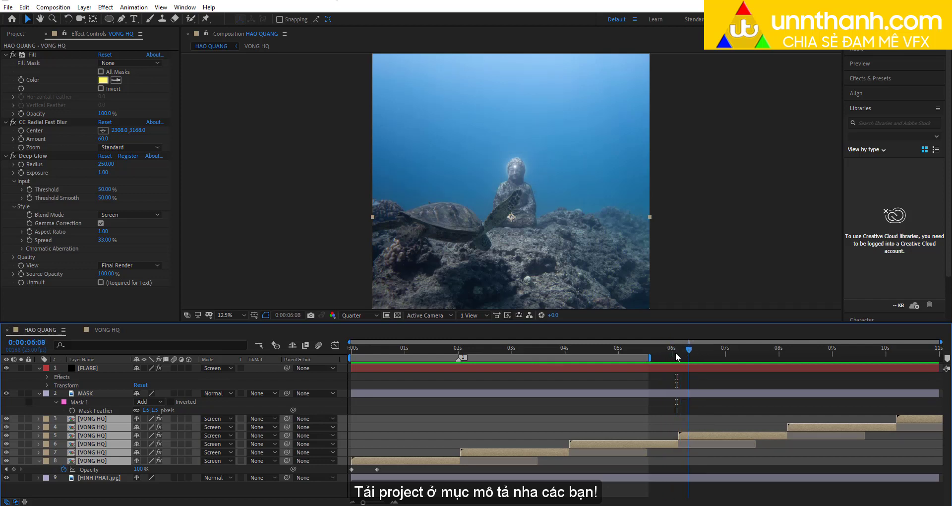
{"action": "left_click_drag", "start_coordinate": [461, 463], "coordinate": [545, 461]}
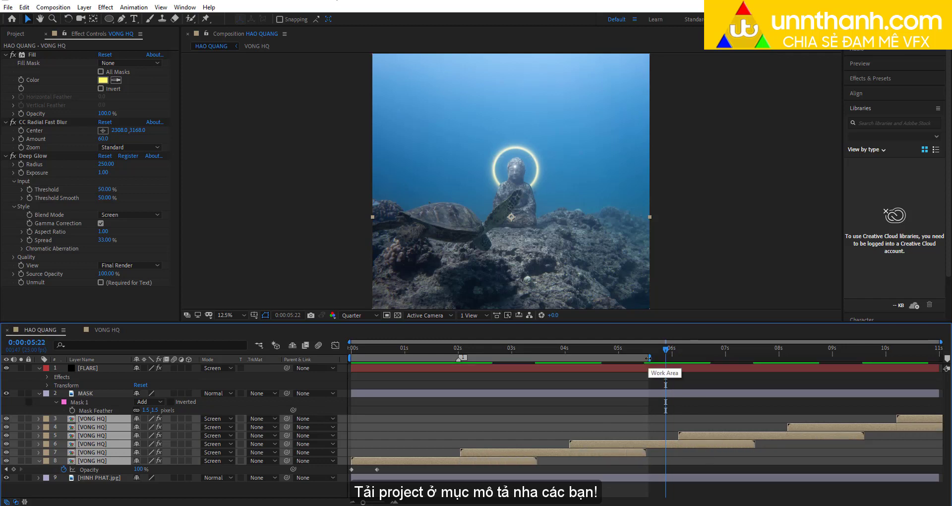
{"action": "left_click_drag", "start_coordinate": [648, 357], "coordinate": [940, 358]}
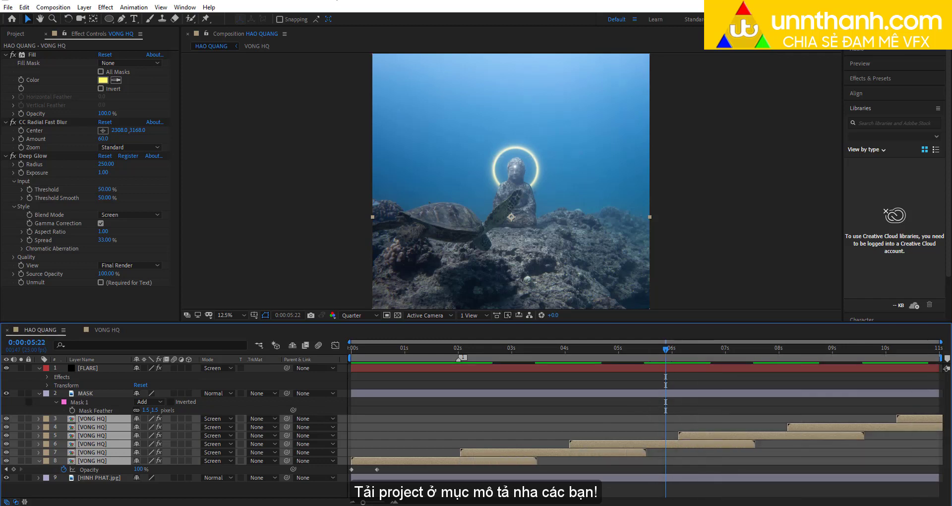
{"action": "key", "text": "space"}
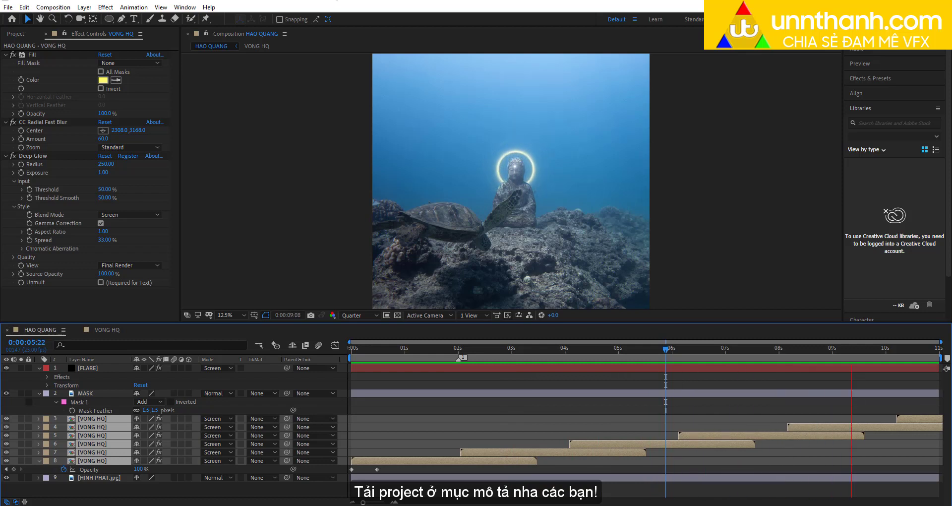
Step: Stop the preview and delete the four extra VONG HQ layers
{"action": "left_click", "coordinate": [622, 442]}
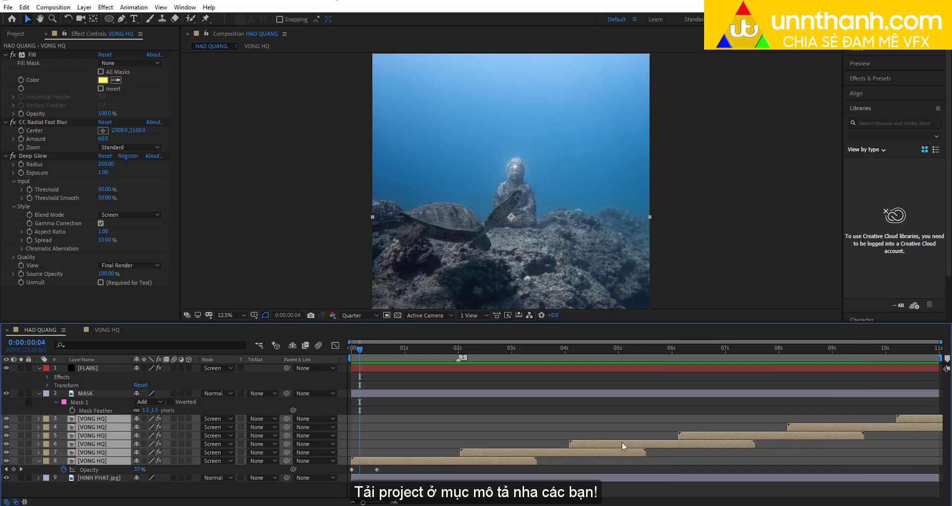
{"action": "left_click", "coordinate": [569, 451]}
{"action": "left_click", "coordinate": [608, 442]}
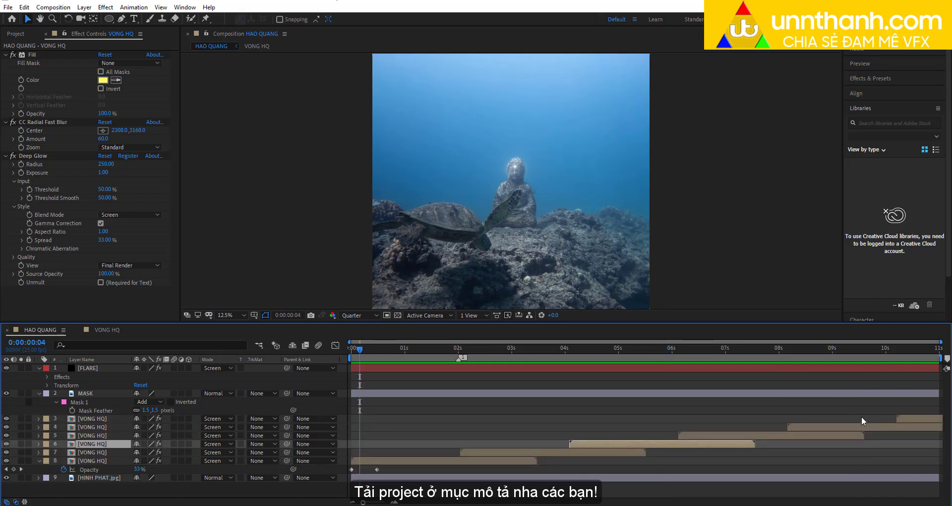
{"action": "left_click", "coordinate": [906, 418], "text": "shift"}
{"action": "key", "text": "Delete"}
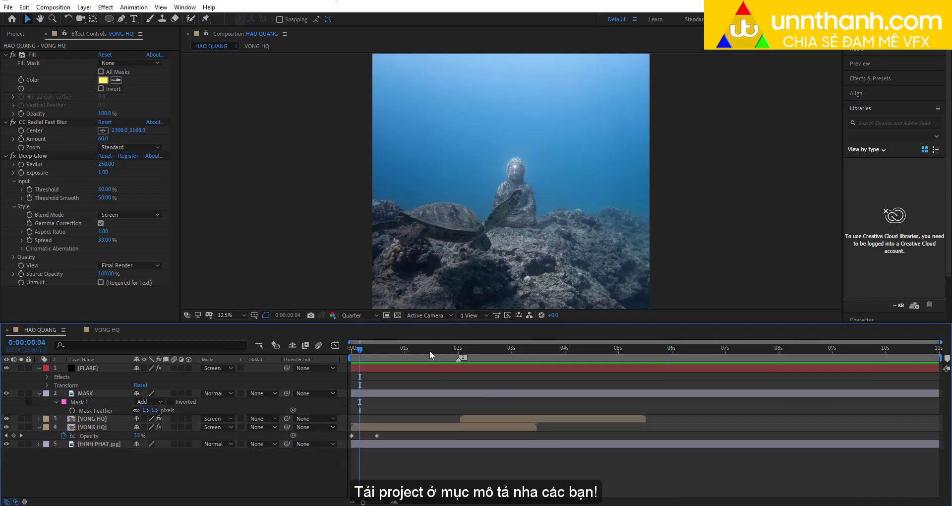
Step: Trim the remaining VONG HQ layer to end at 0:00:01:13 with Alt+]
{"action": "left_click", "coordinate": [429, 350]}
{"action": "left_click_drag", "start_coordinate": [487, 419], "coordinate": [464, 417]}
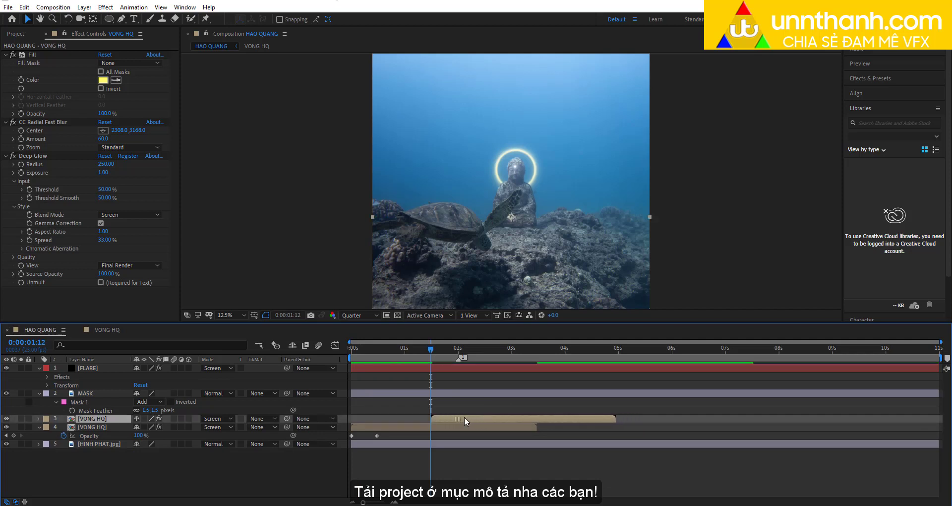
{"action": "key", "text": "Home"}
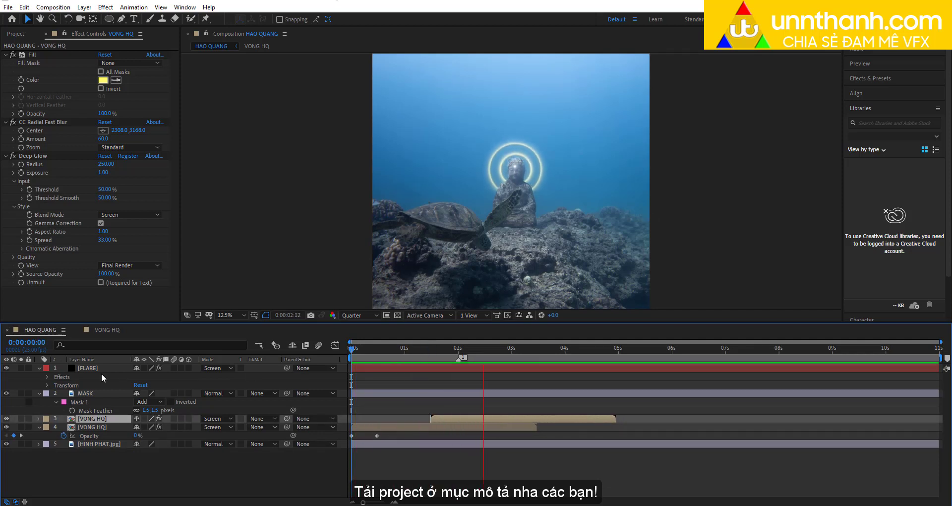
{"action": "left_click", "coordinate": [429, 351]}
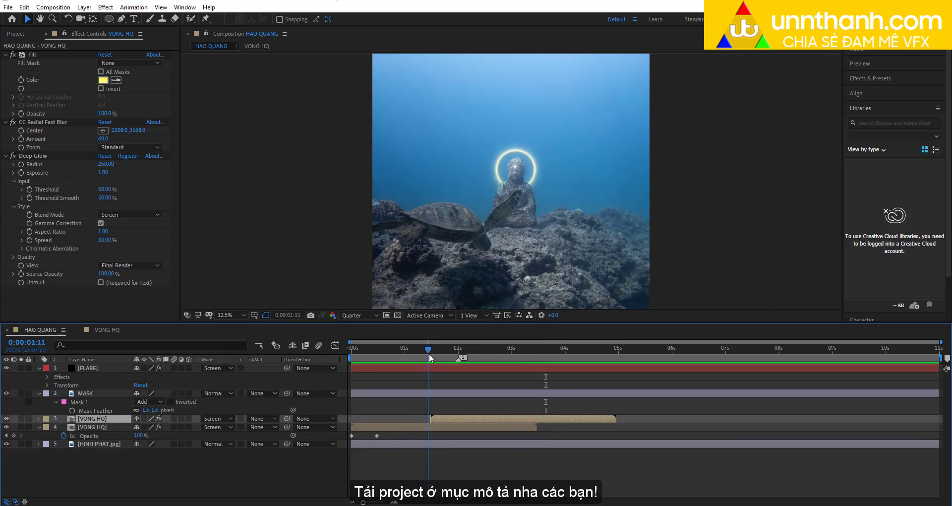
{"action": "left_click_drag", "start_coordinate": [431, 357], "coordinate": [433, 358]}
{"action": "key", "text": "shift+1"}
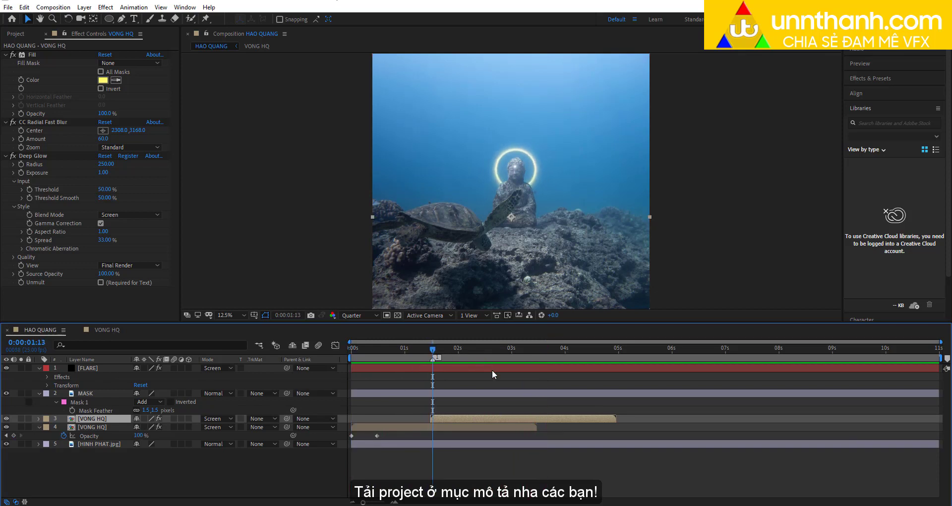
{"action": "key", "text": "Delete"}
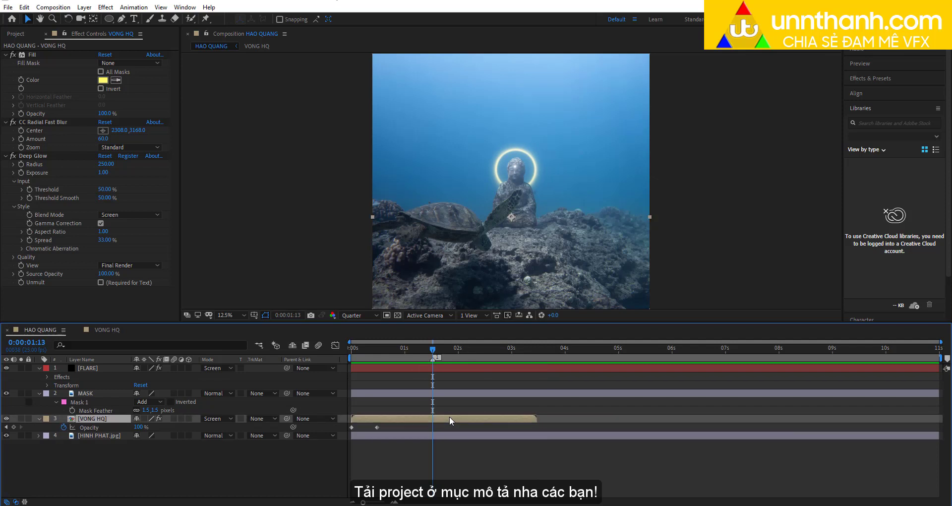
{"action": "key", "text": "alt+bracketright"}
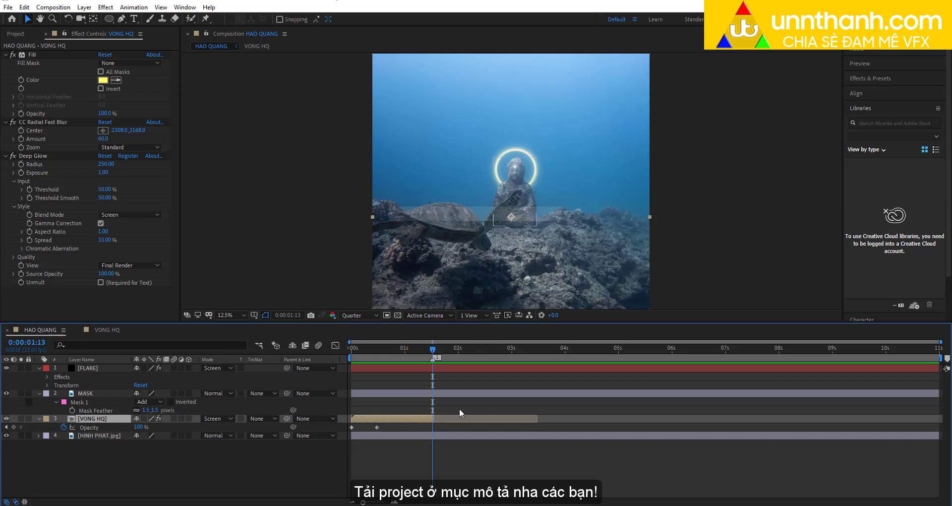
Step: Duplicate the trimmed VONG HQ layer into six copies and select them all
{"action": "key", "text": "ctrl+d"}
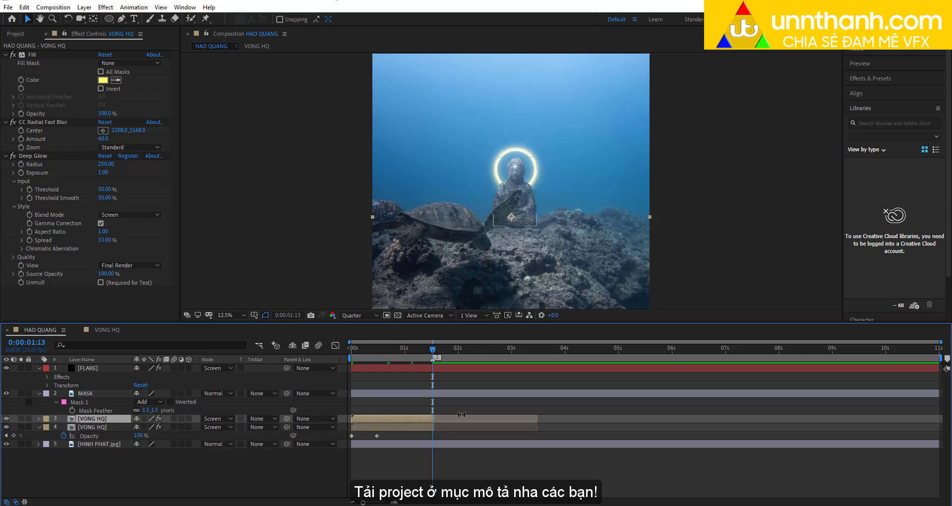
{"action": "key", "text": "ctrl+d"}
{"action": "key", "text": "ctrl+d"}
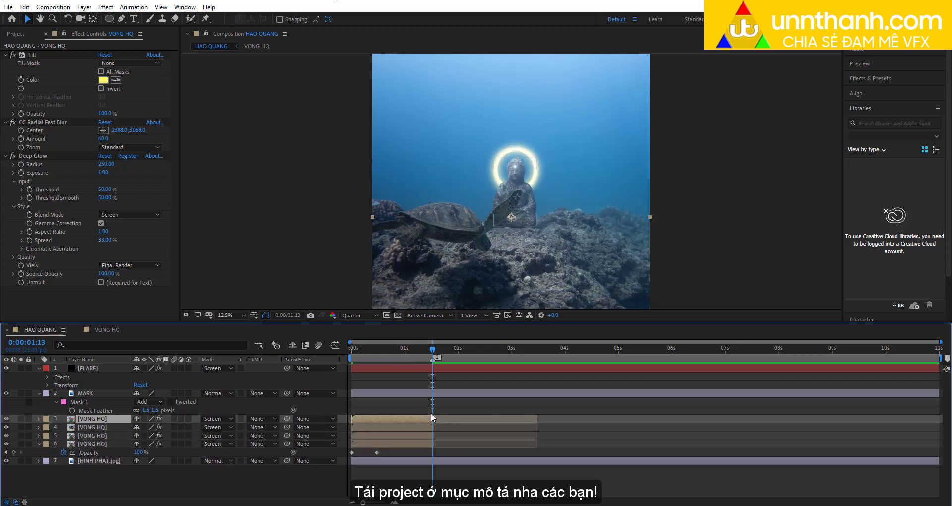
{"action": "key", "text": "ctrl+d"}
{"action": "key", "text": "ctrl+d"}
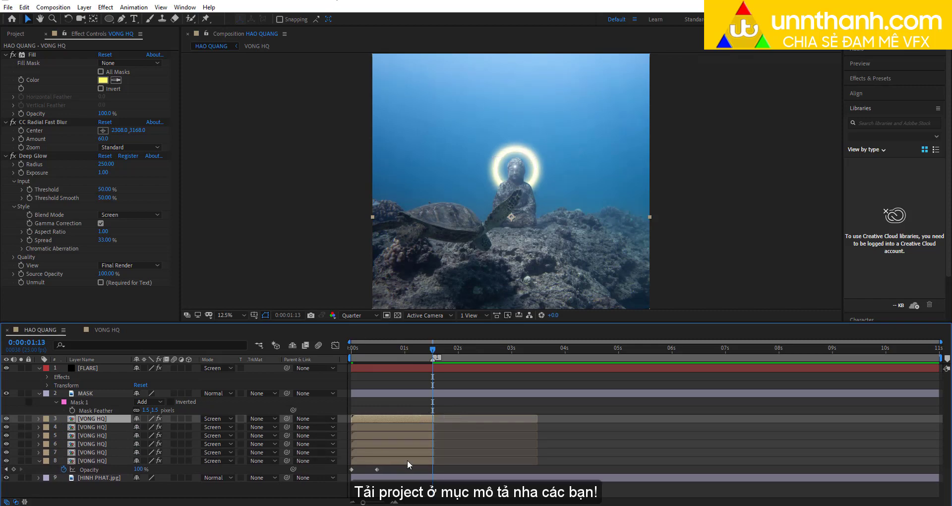
{"action": "left_click", "coordinate": [408, 461]}
{"action": "left_click", "coordinate": [398, 422], "text": "shift"}
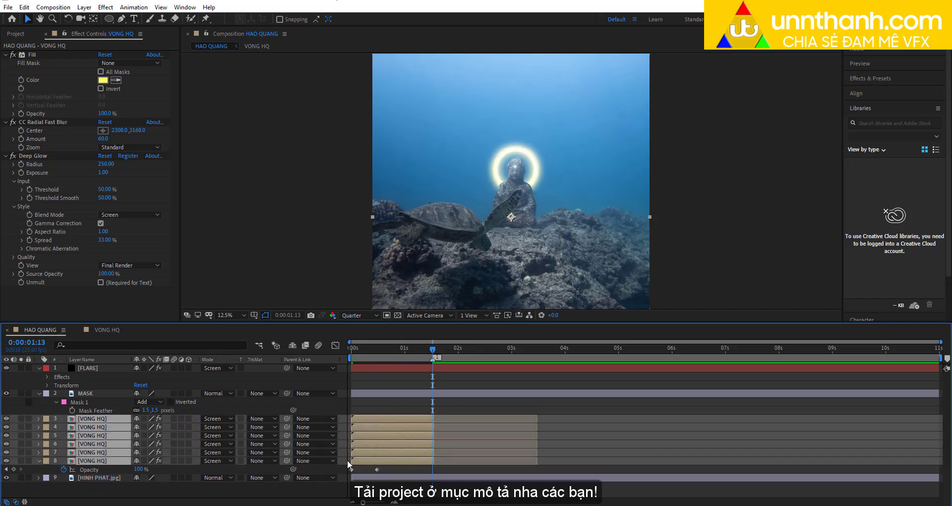
Step: Sequence the six VONG HQ layers with Keyframe Assistant, then undo it
{"action": "right_click", "coordinate": [378, 443]}
{"action": "mouse_move", "coordinate": [436, 325]}
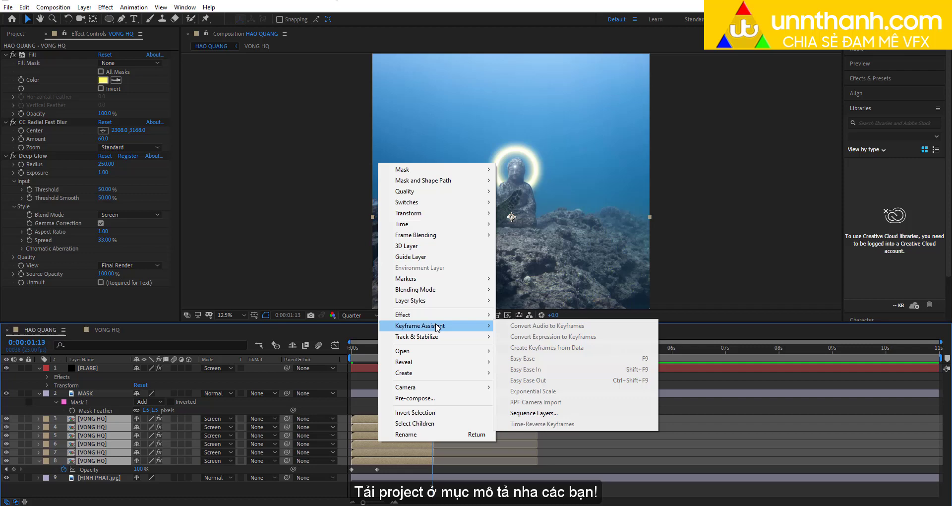
{"action": "left_click", "coordinate": [534, 412]}
{"action": "left_click", "coordinate": [493, 281]}
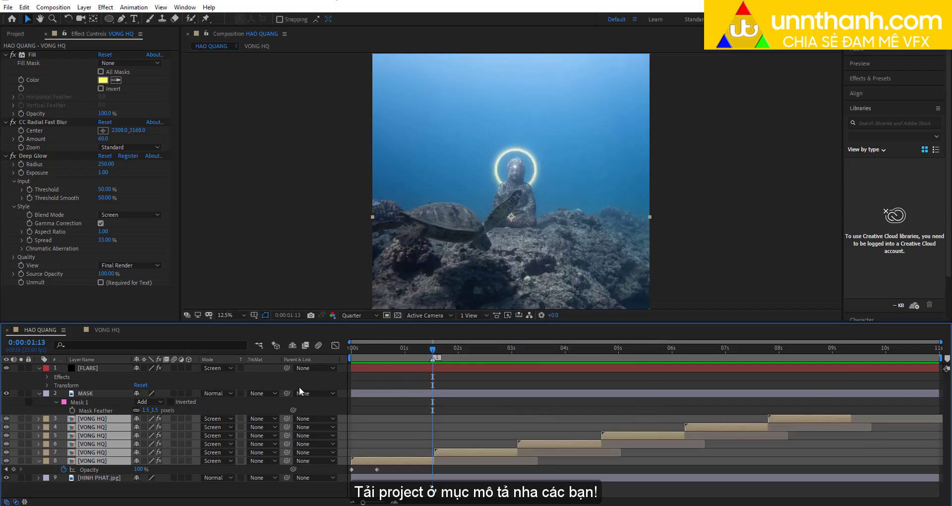
{"action": "key", "text": "ctrl+z"}
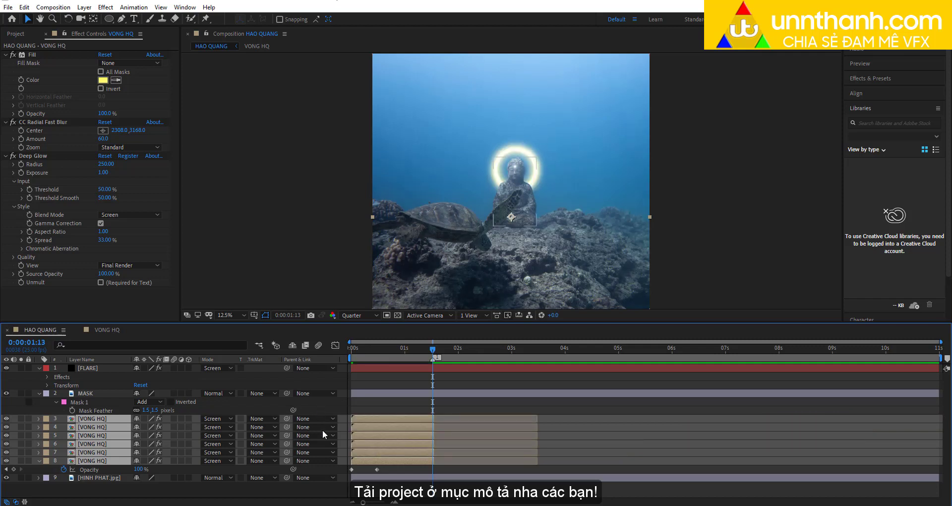
Step: Duplicate to eight VONG HQ layers, sequence them, extend their out points, and preview
{"action": "left_click", "coordinate": [379, 415]}
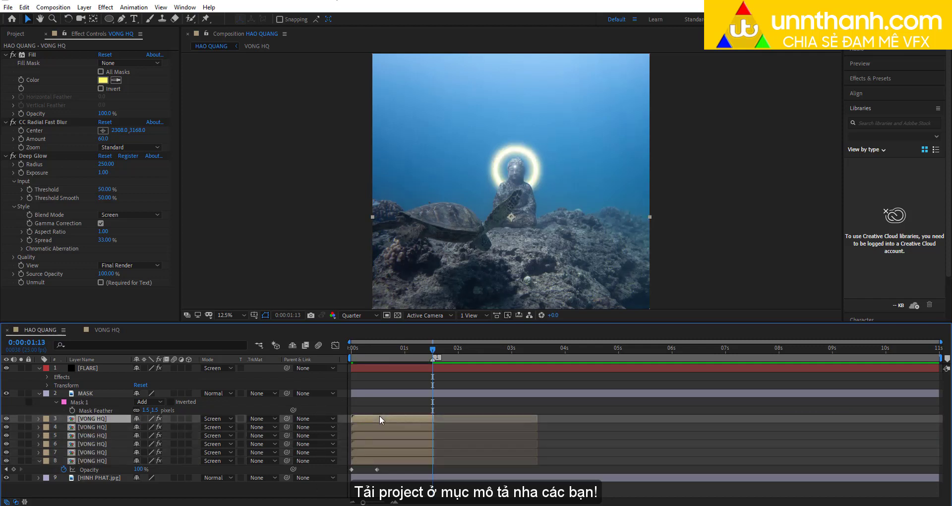
{"action": "key", "text": "ctrl+d"}
{"action": "key", "text": "ctrl+d"}
{"action": "left_click", "coordinate": [383, 474]}
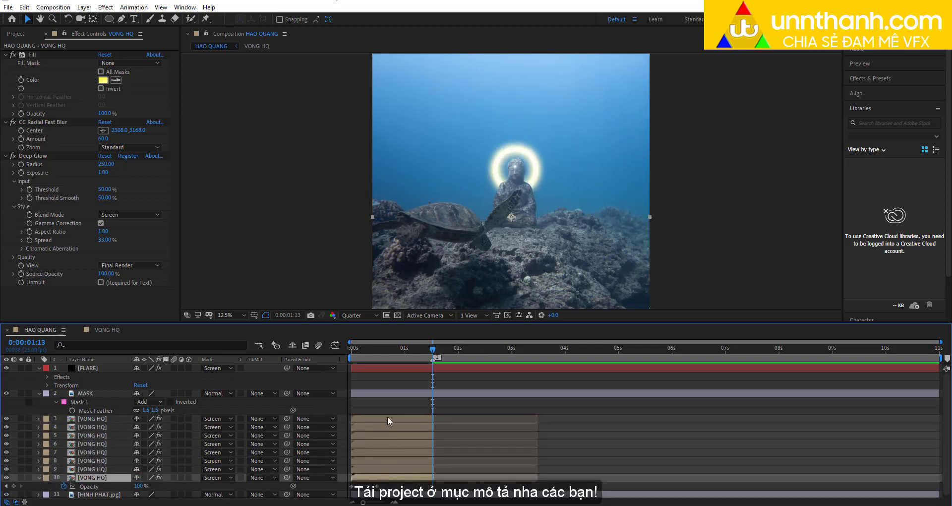
{"action": "left_click", "coordinate": [387, 416], "text": "shift"}
{"action": "right_click", "coordinate": [388, 415]}
{"action": "mouse_move", "coordinate": [436, 300]}
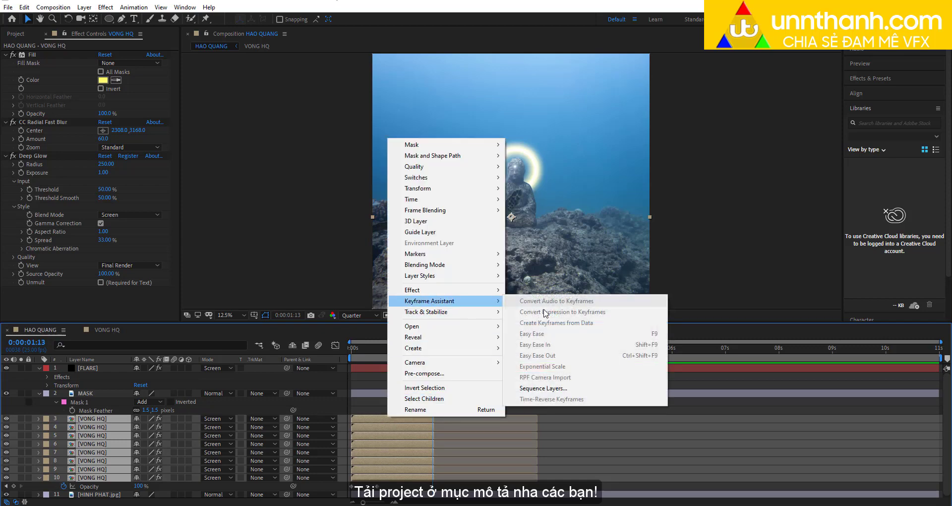
{"action": "left_click", "coordinate": [545, 390]}
{"action": "left_click", "coordinate": [493, 280]}
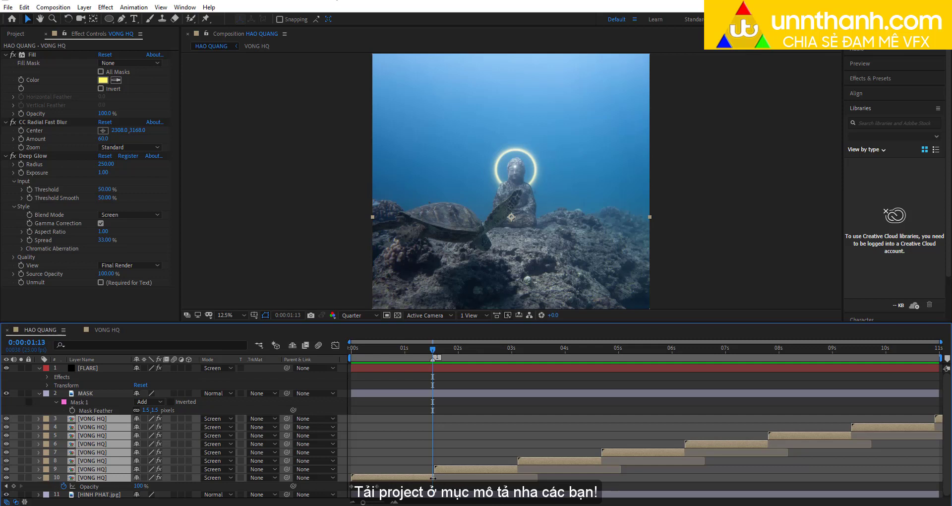
{"action": "left_click_drag", "start_coordinate": [432, 477], "coordinate": [949, 451]}
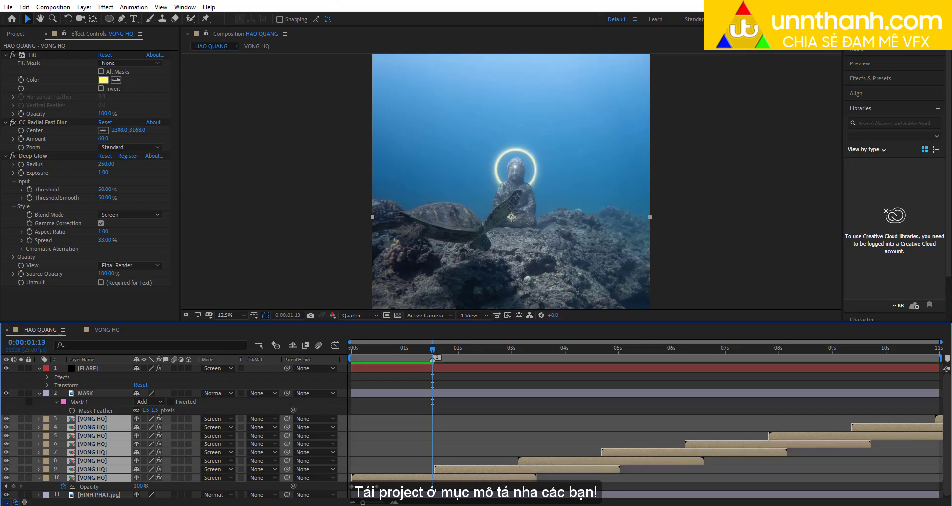
{"action": "key", "text": "space"}
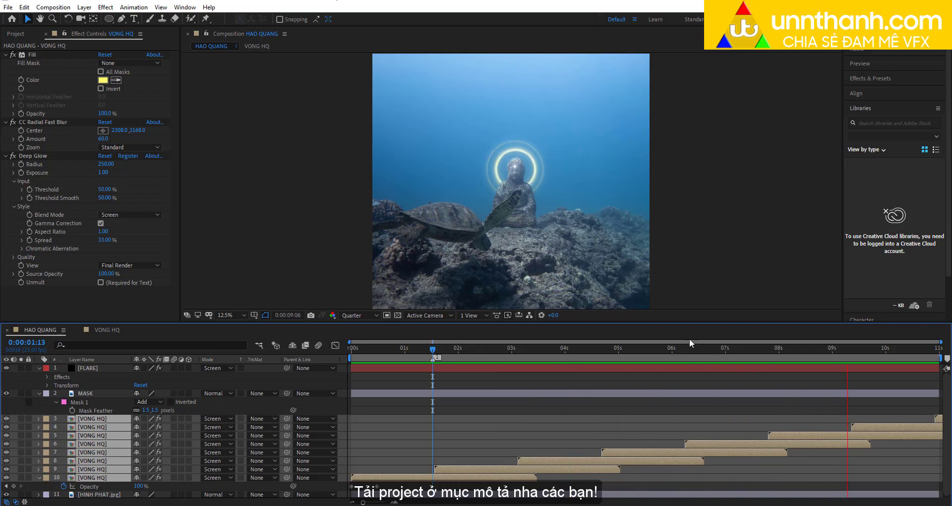
{"action": "key", "text": "grave"}
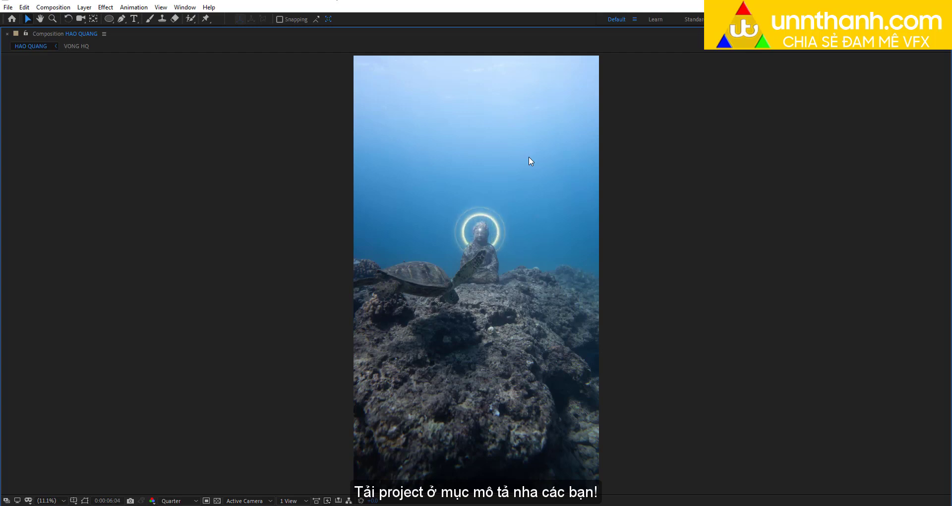
{"action": "key", "text": "space"}
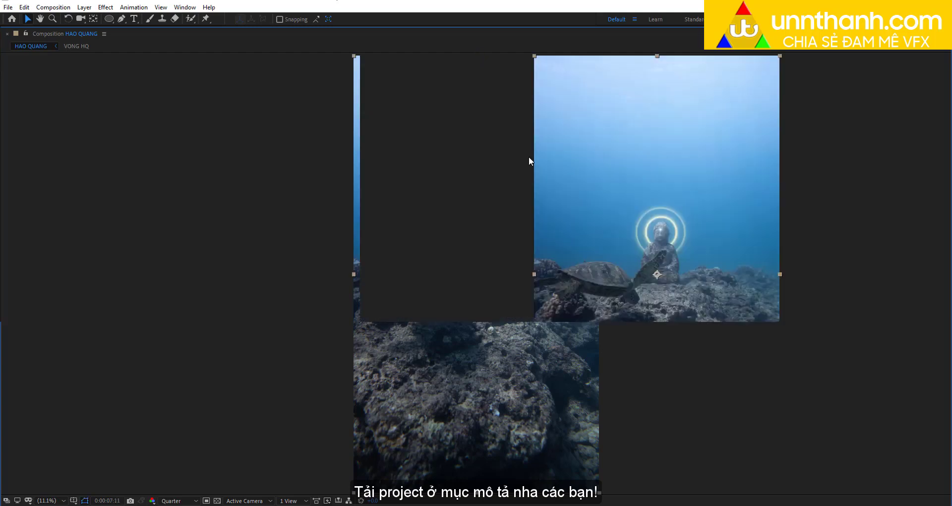
{"action": "key", "text": "grave"}
{"action": "left_click", "coordinate": [420, 439]}
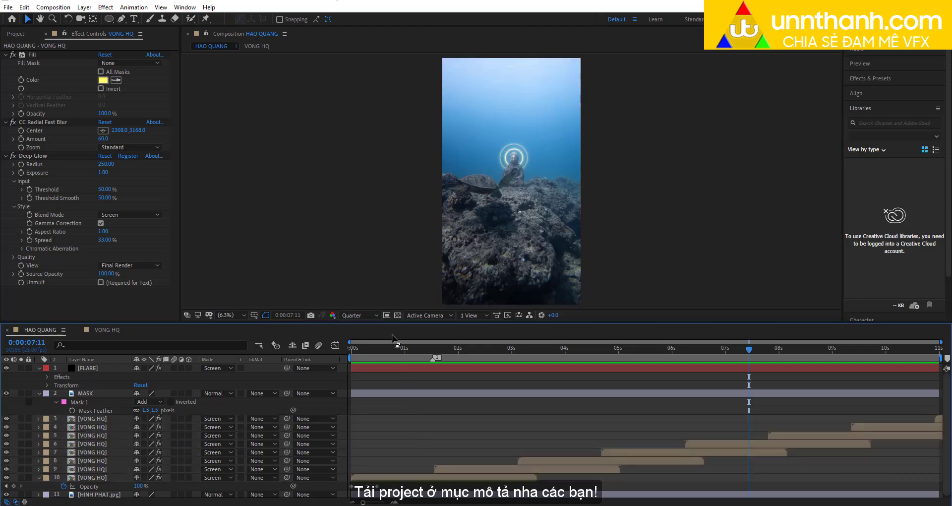
{"action": "key", "text": "grave"}
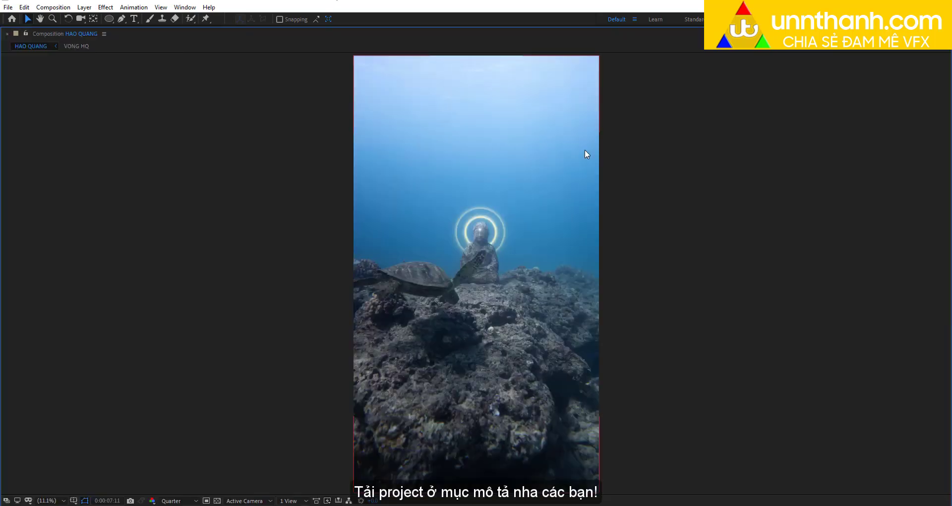
{"action": "key", "text": "grave"}
{"action": "left_click", "coordinate": [98, 477]}
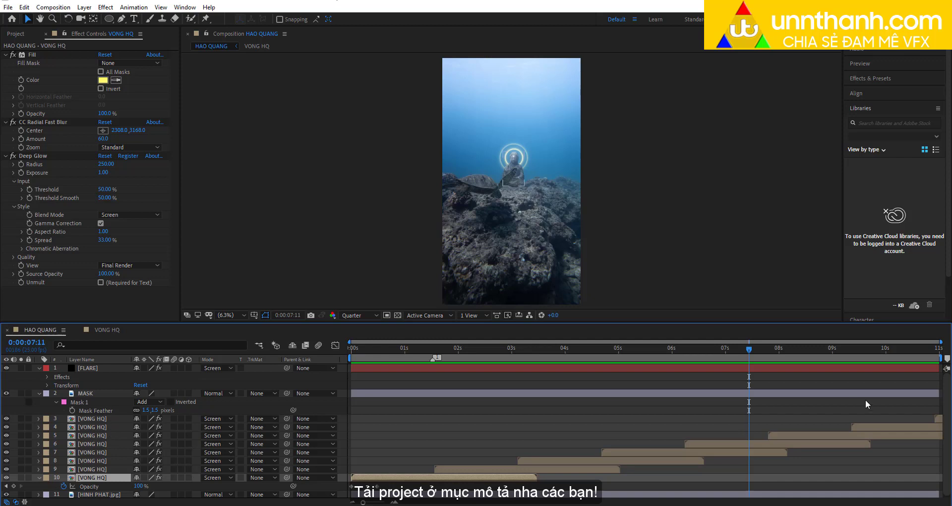
{"action": "left_click", "coordinate": [936, 348]}
{"action": "key", "text": "Home"}
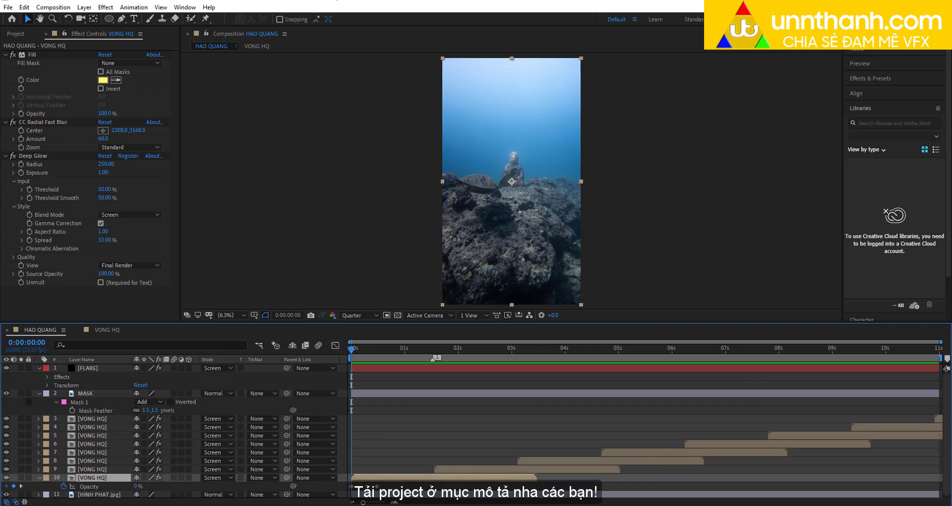
{"action": "left_click", "coordinate": [510, 471]}
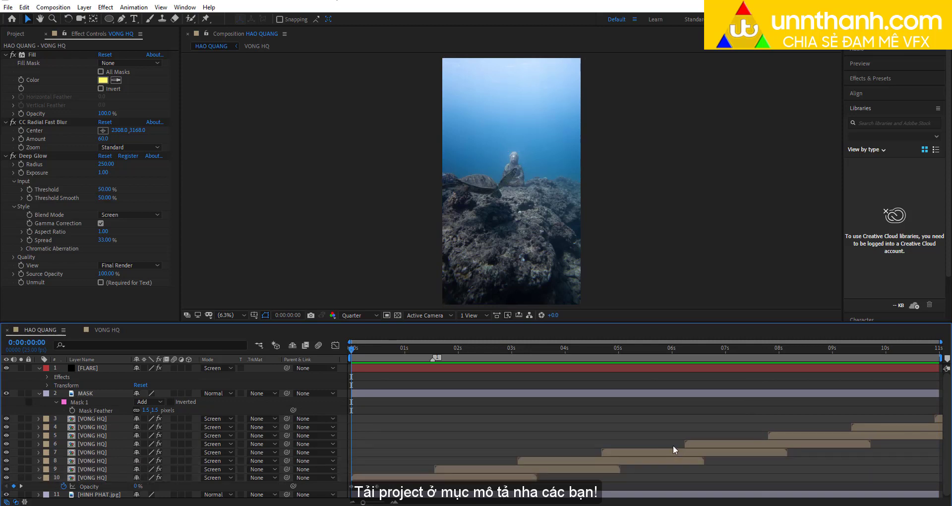
{"action": "left_click", "coordinate": [736, 442]}
{"action": "left_click", "coordinate": [802, 436]}
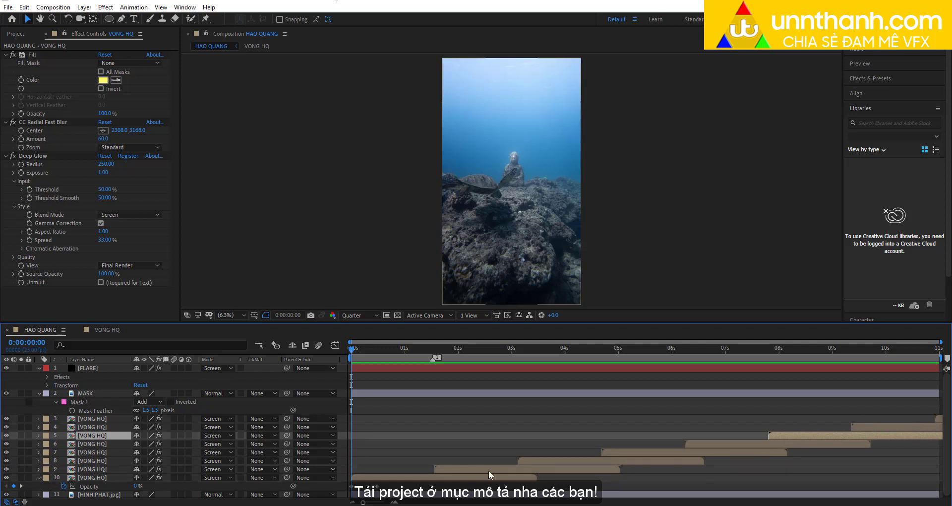
Step: Open the VONG HQ precomp and scrub its growing ring scale animation
{"action": "double_click", "coordinate": [389, 479]}
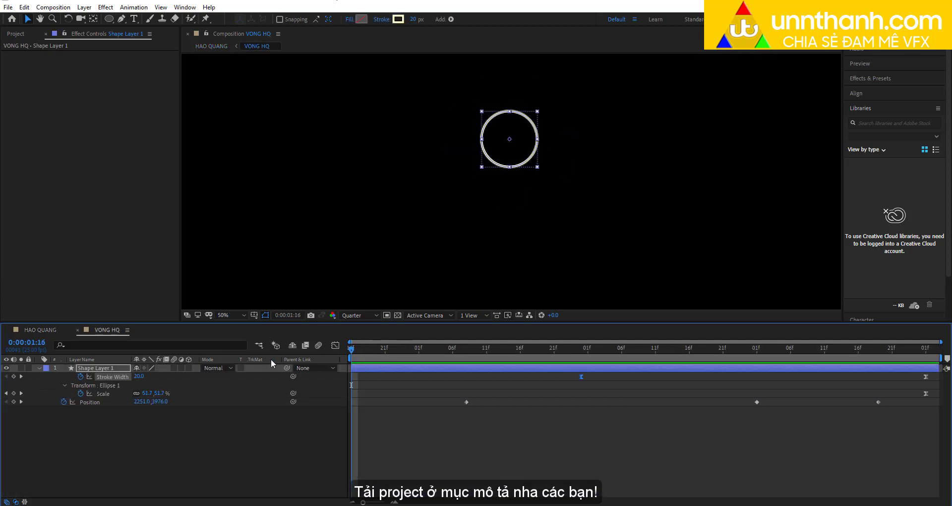
{"action": "mouse_move", "coordinate": [364, 349]}
{"action": "left_mouse_down"}
{"action": "mouse_move", "coordinate": [680, 373]}
{"action": "mouse_move", "coordinate": [933, 375]}
{"action": "left_mouse_up"}
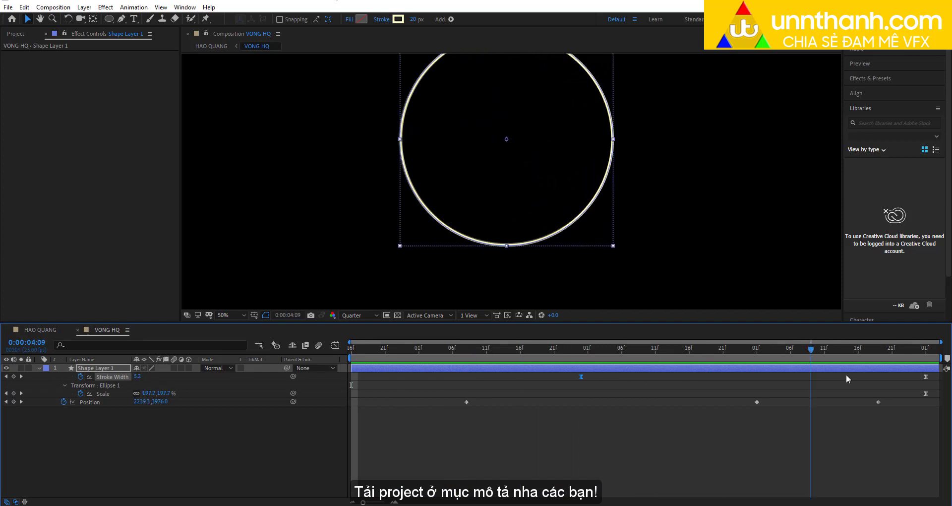
{"action": "left_click", "coordinate": [50, 329]}
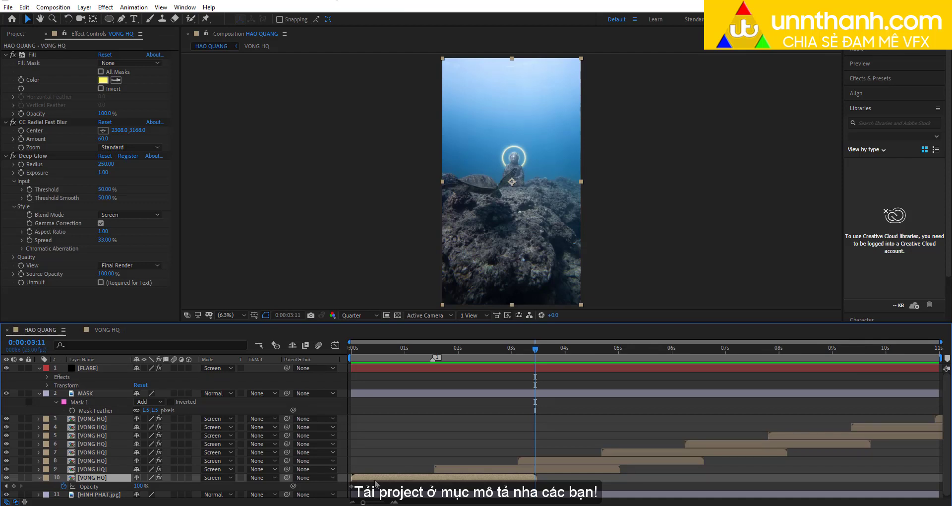
Step: Solo layer 10 and inspect the ring layers individually at 0:00:02:11
{"action": "left_click", "coordinate": [21, 477]}
{"action": "left_click_drag", "start_coordinate": [352, 344], "coordinate": [483, 342]}
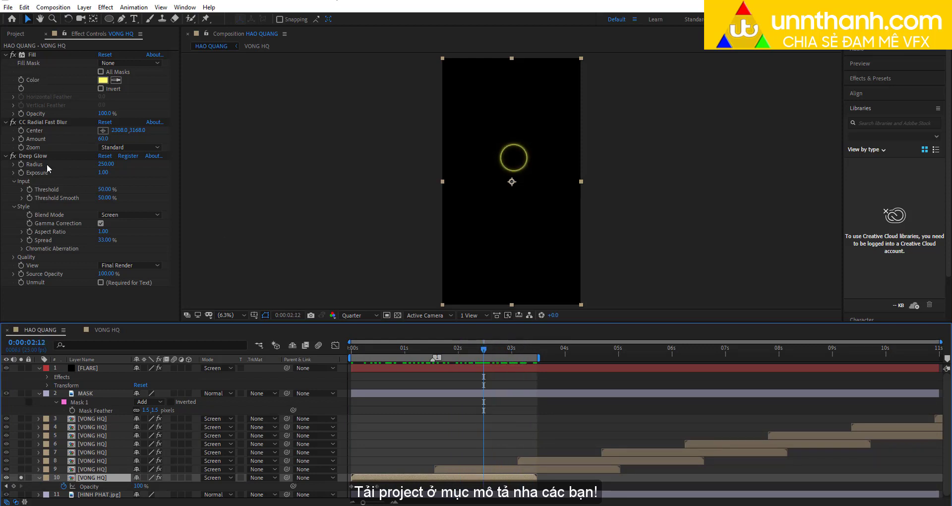
{"action": "left_click", "coordinate": [101, 469]}
{"action": "left_click", "coordinate": [102, 460]}
{"action": "left_click", "coordinate": [102, 452]}
{"action": "left_click", "coordinate": [102, 443]}
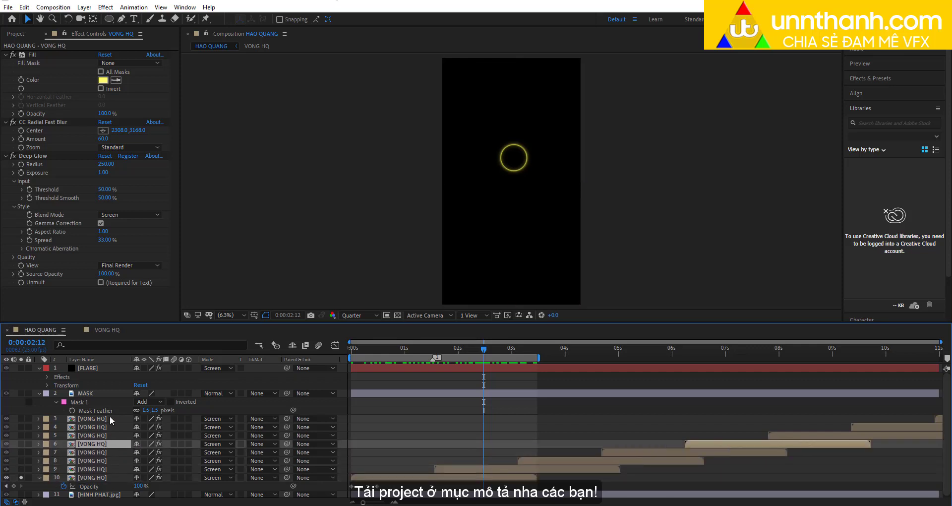
{"action": "left_click", "coordinate": [469, 468]}
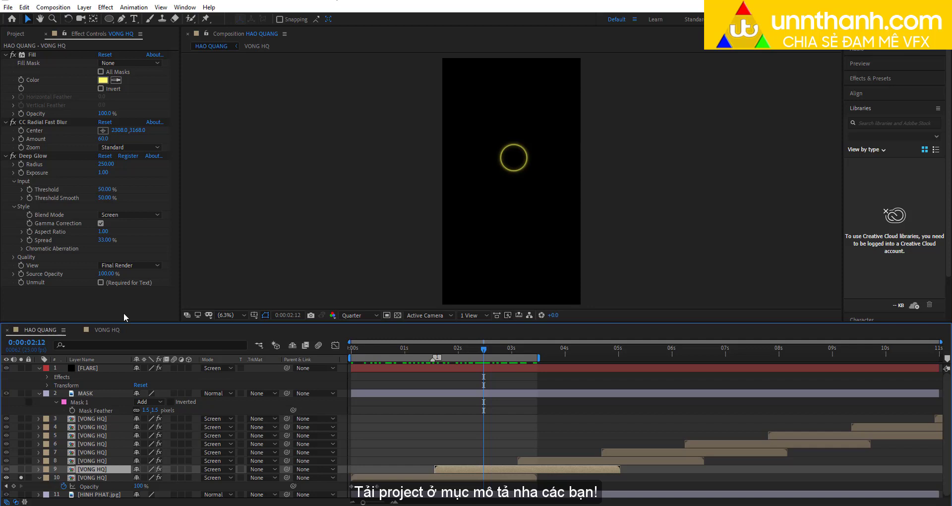
{"action": "left_click", "coordinate": [414, 477]}
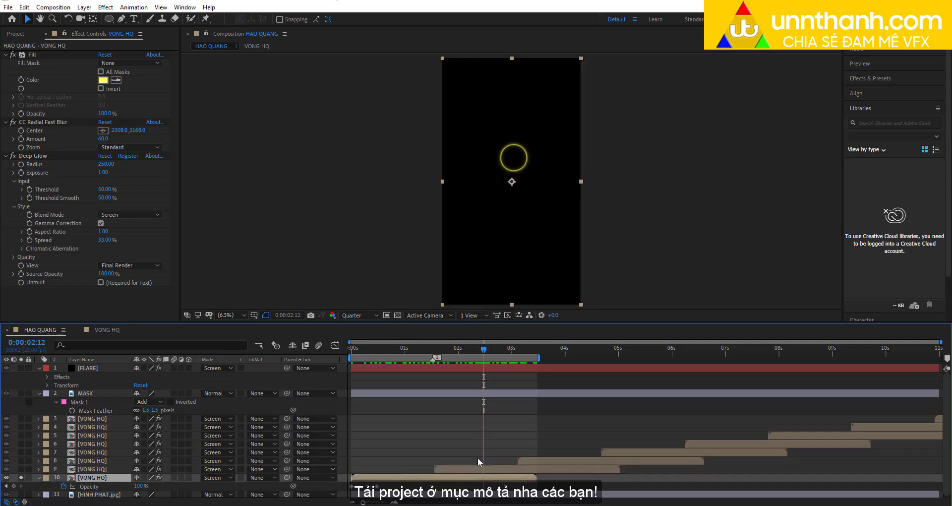
Step: Unsolo layer 10, extend the work area to full length, preview, and replay the reference video
{"action": "left_click", "coordinate": [21, 477]}
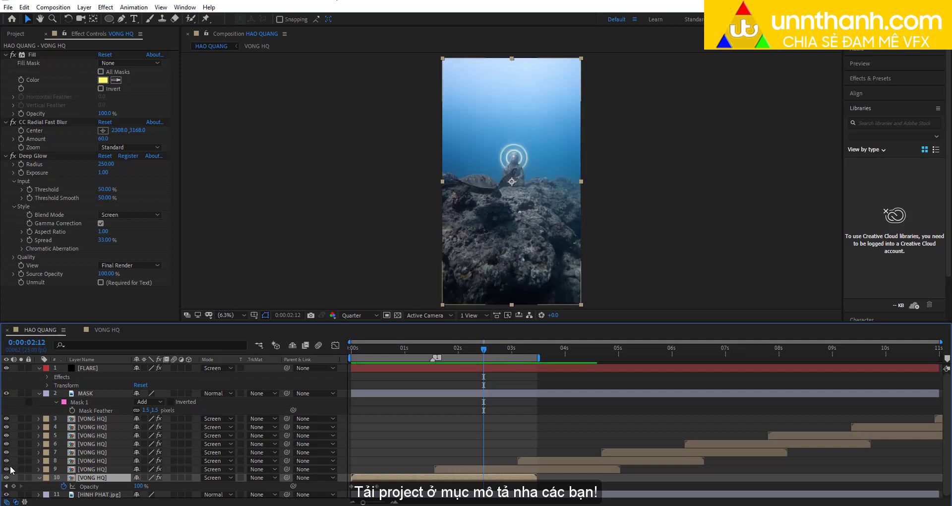
{"action": "left_click_drag", "start_coordinate": [538, 357], "coordinate": [940, 357]}
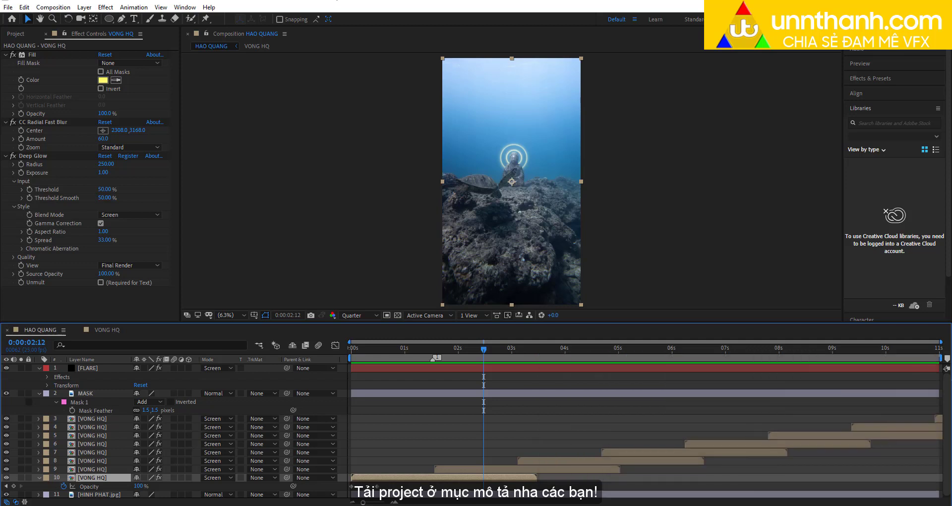
{"action": "key", "text": "space"}
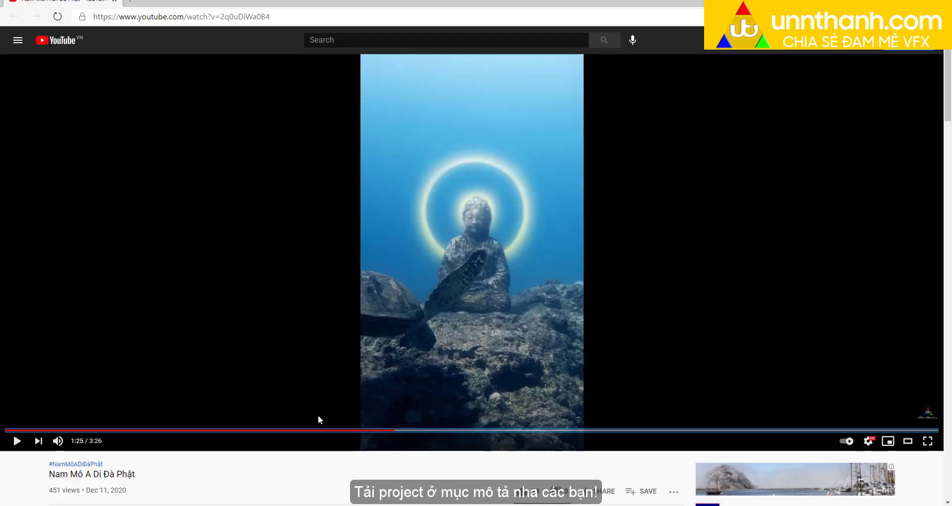
{"action": "left_click", "coordinate": [10, 430]}
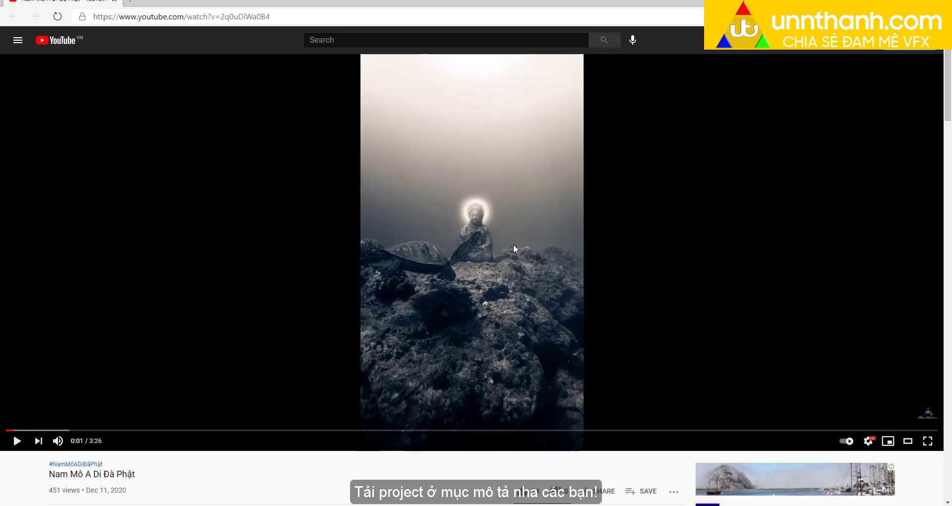
{"action": "left_click", "coordinate": [266, 429]}
Step: Skip ahead in the reference video and check the HAO QUANG composition settings unchanged
{"action": "left_click", "coordinate": [400, 430]}
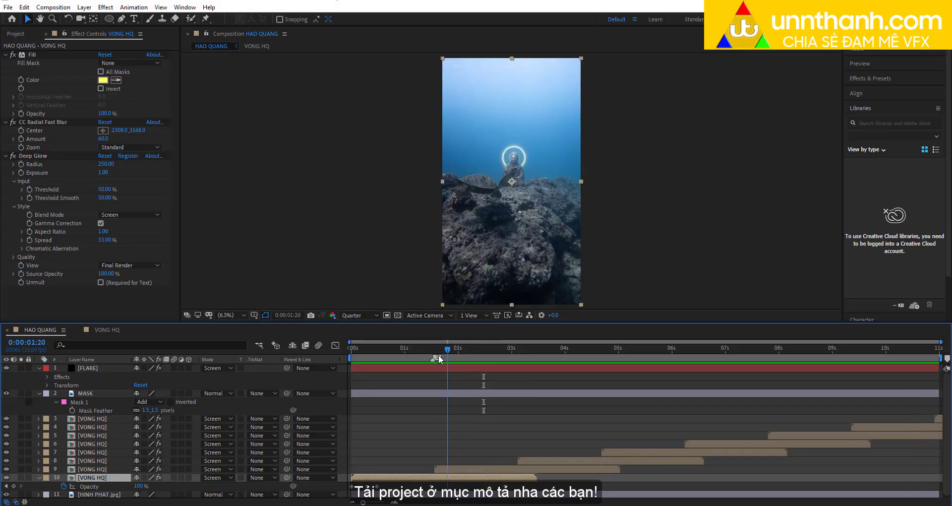
{"action": "key", "text": "ctrl+k"}
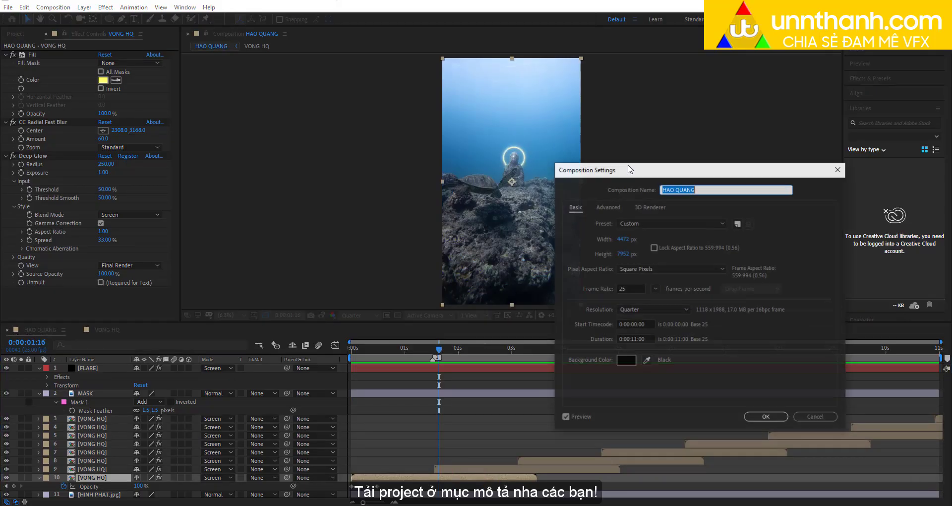
{"action": "left_click", "coordinate": [766, 417]}
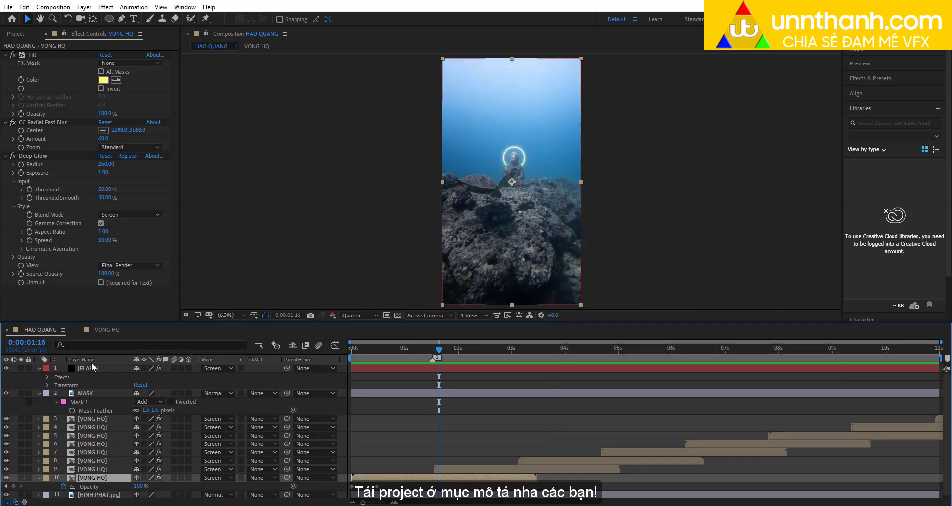
Step: Select all layers from FLARE to the last and pre-compose them as FN
{"action": "left_click", "coordinate": [90, 367]}
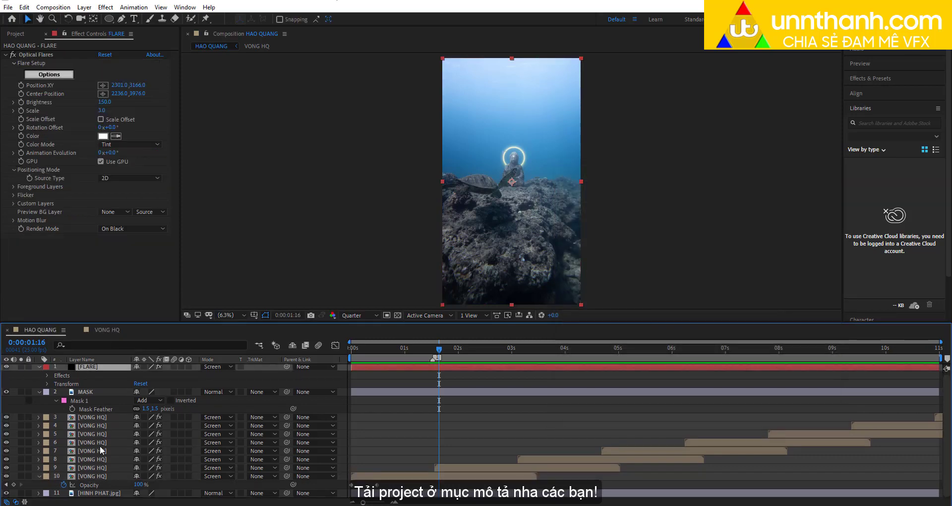
{"action": "left_click", "coordinate": [87, 493], "text": "shift"}
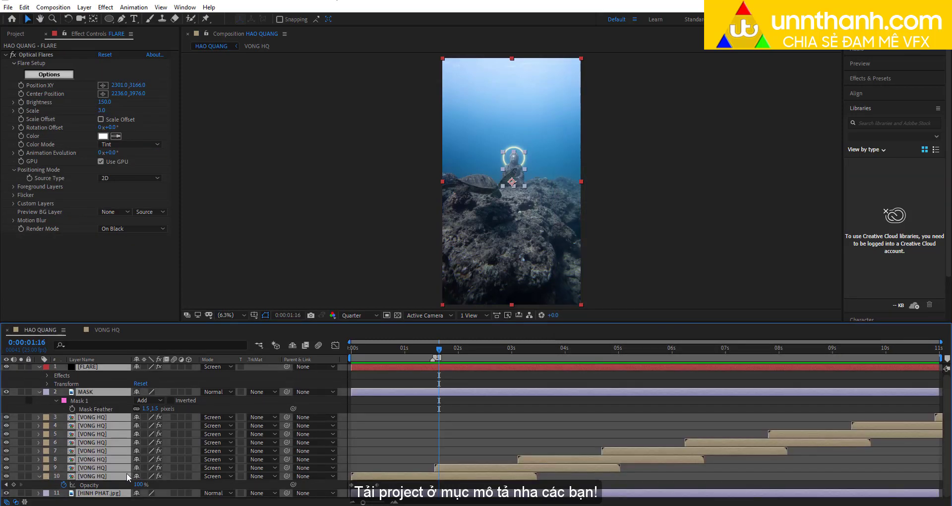
{"action": "key", "text": "ctrl+shift+c"}
{"action": "type", "text": "F"}
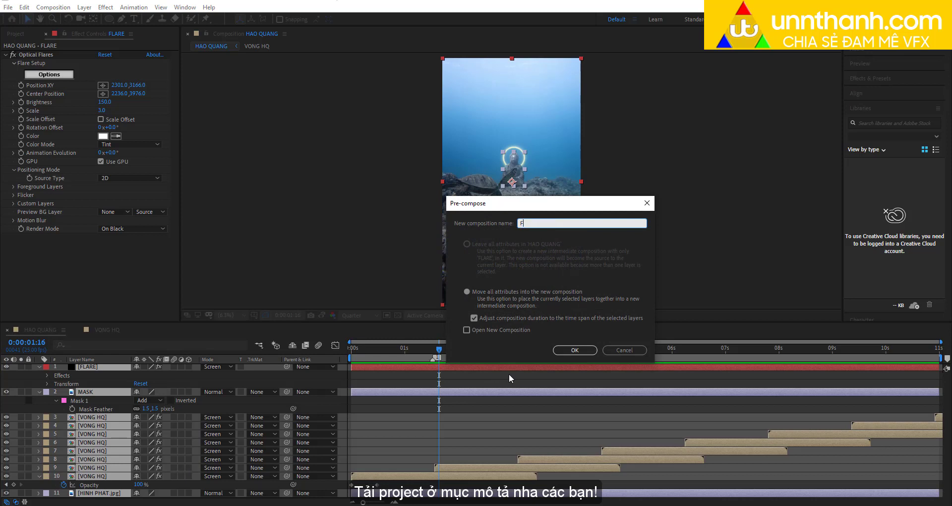
{"action": "type", "text": "N"}
{"action": "key", "text": "Return"}
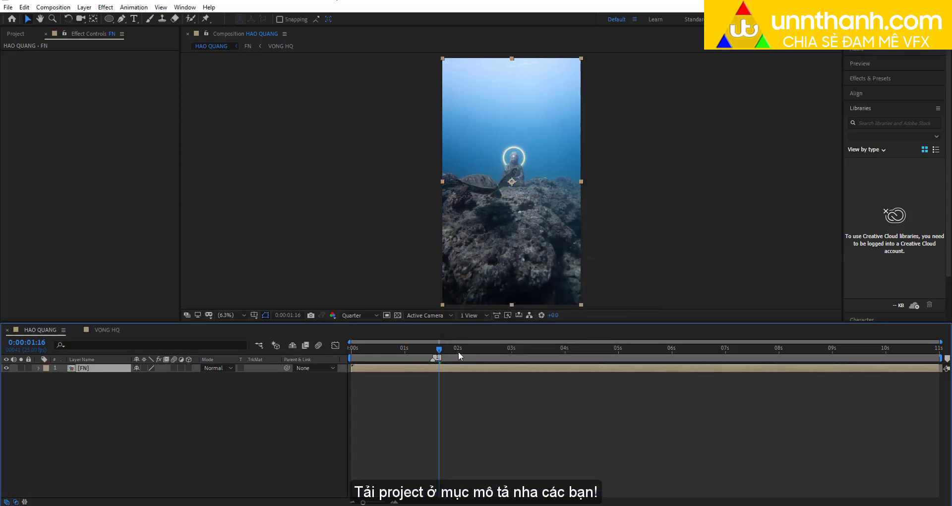
Step: Resize HAO QUANG to 1920x1080 and reveal the FN layer's scale at the start
{"action": "key", "text": "ctrl+k"}
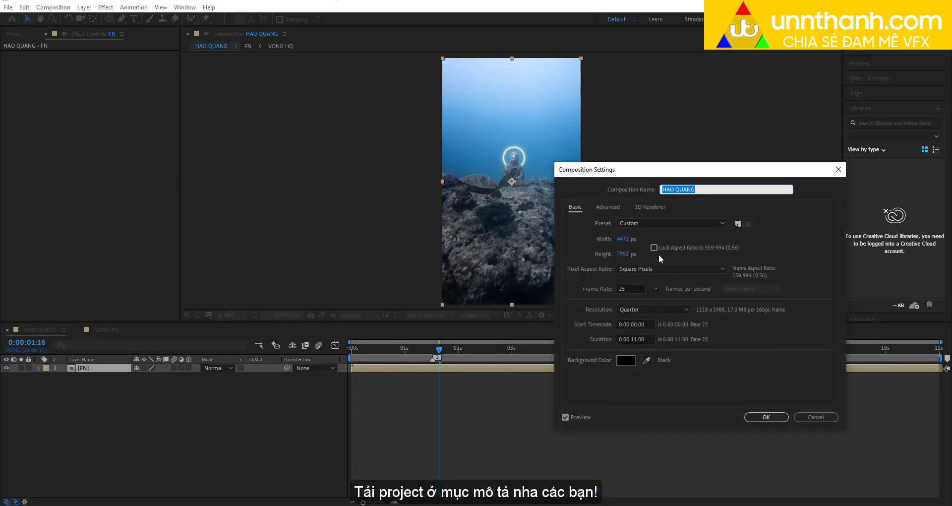
{"action": "left_click", "coordinate": [622, 239]}
{"action": "type", "text": "1920"}
{"action": "key", "text": "Tab"}
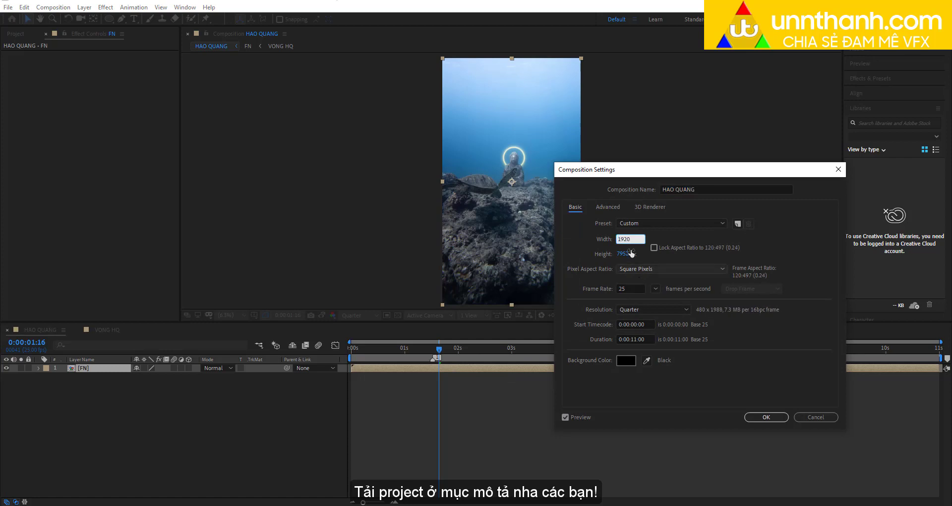
{"action": "type", "text": "1"}
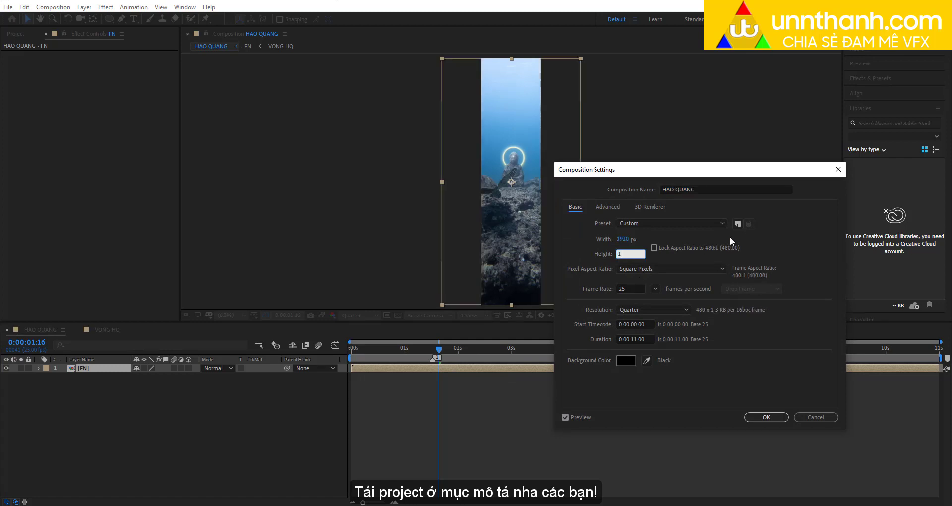
{"action": "type", "text": "080"}
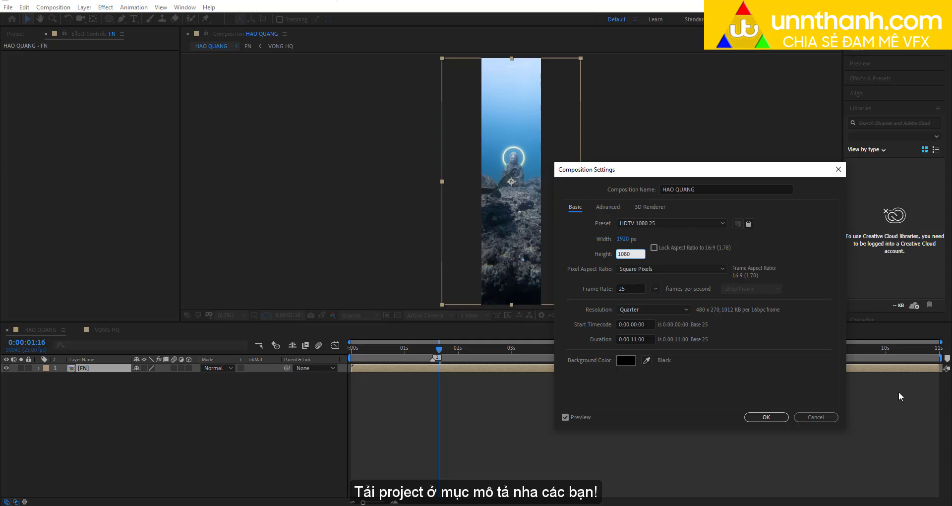
{"action": "left_click", "coordinate": [765, 417]}
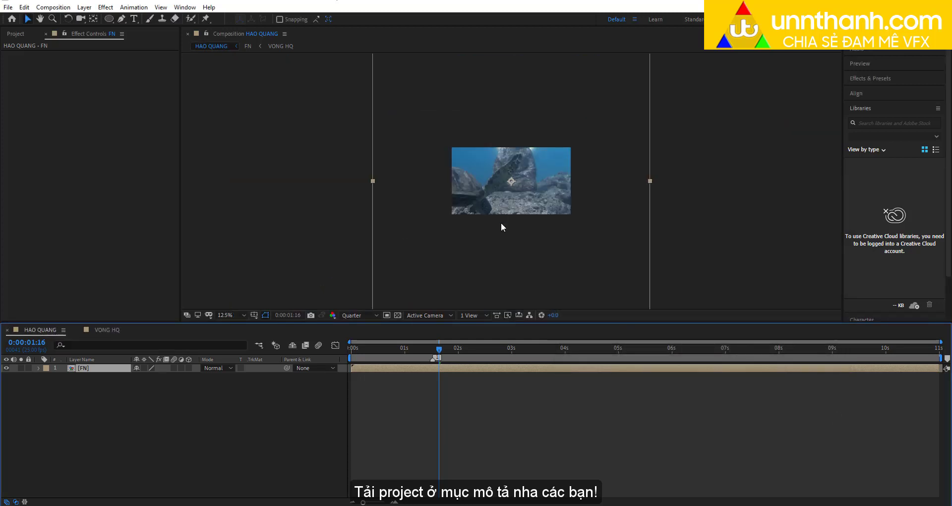
{"action": "left_click_drag", "start_coordinate": [447, 344], "coordinate": [112, 378]}
{"action": "key", "text": "s"}
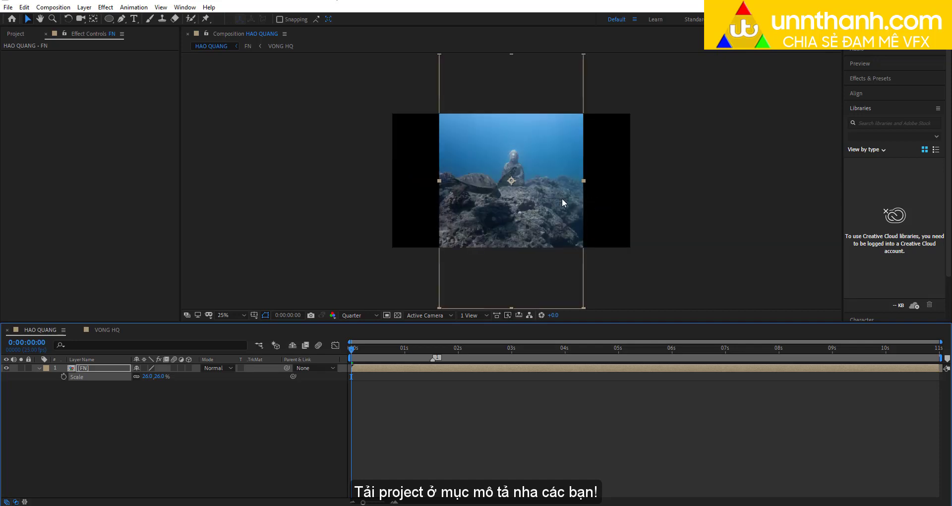
Step: Change the composition size to 1080 wide by 1920 tall and zoom the viewer out
{"action": "key", "text": "ctrl+k"}
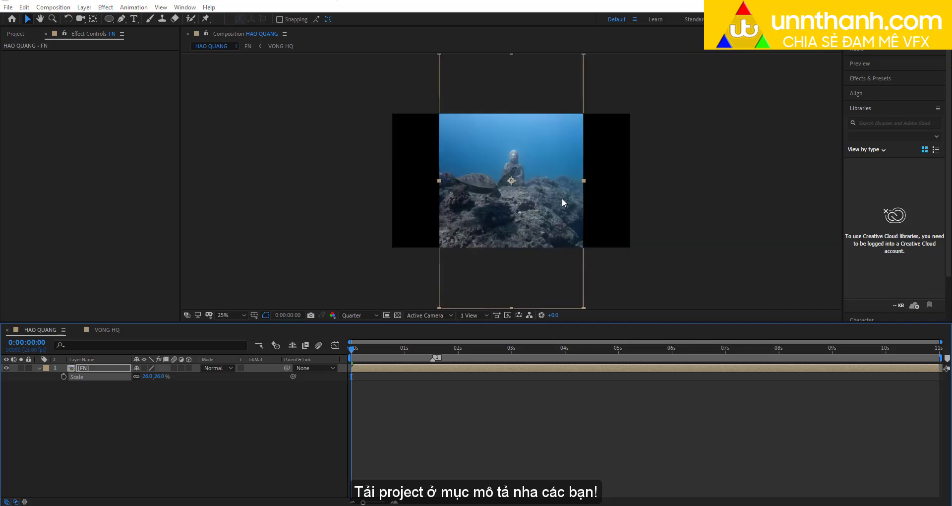
{"action": "type", "text": "1080"}
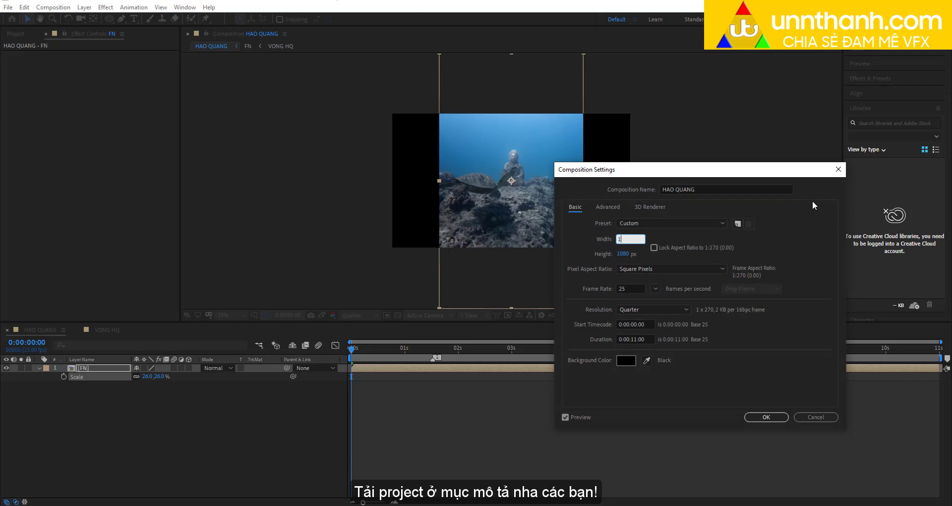
{"action": "left_click", "coordinate": [620, 255]}
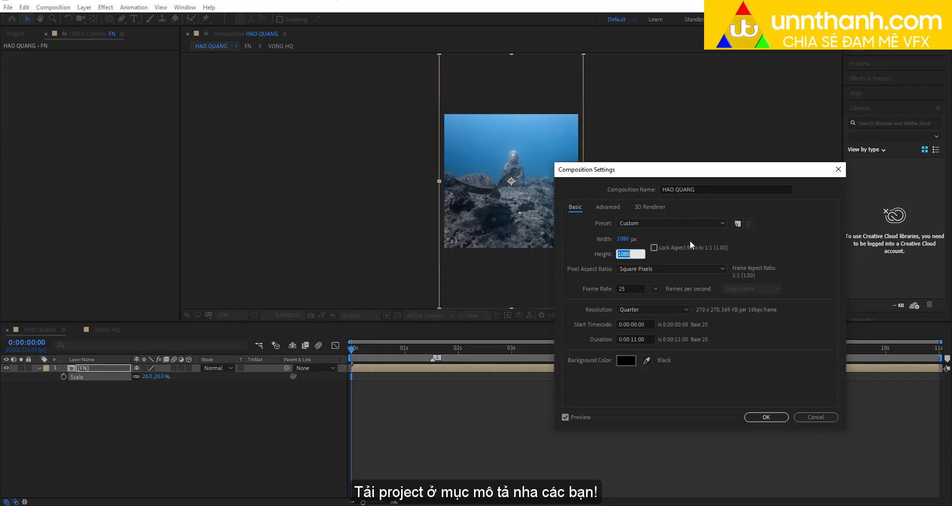
{"action": "type", "text": "1920"}
{"action": "key", "text": "Return"}
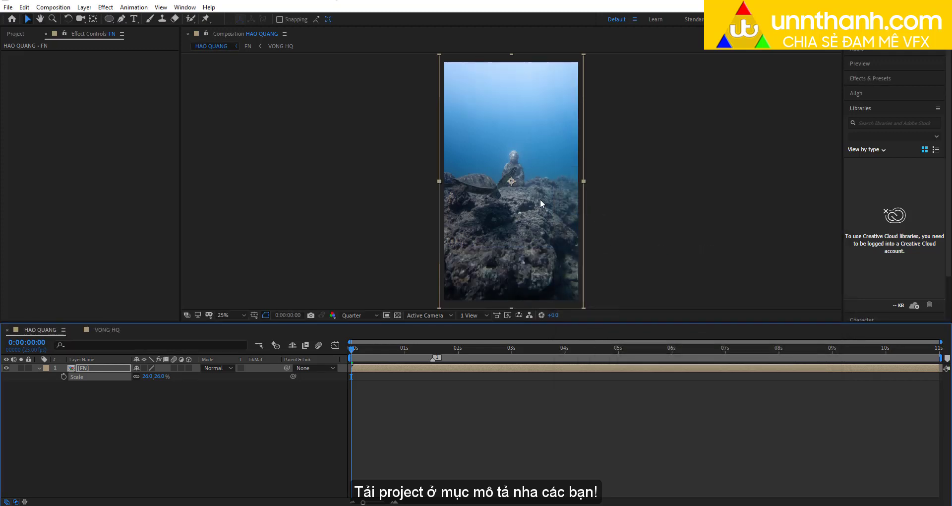
{"action": "key", "text": "comma"}
Step: Scale the FN footage from 24.8% at the start to 94.8% at the last frame
{"action": "key", "text": "space"}
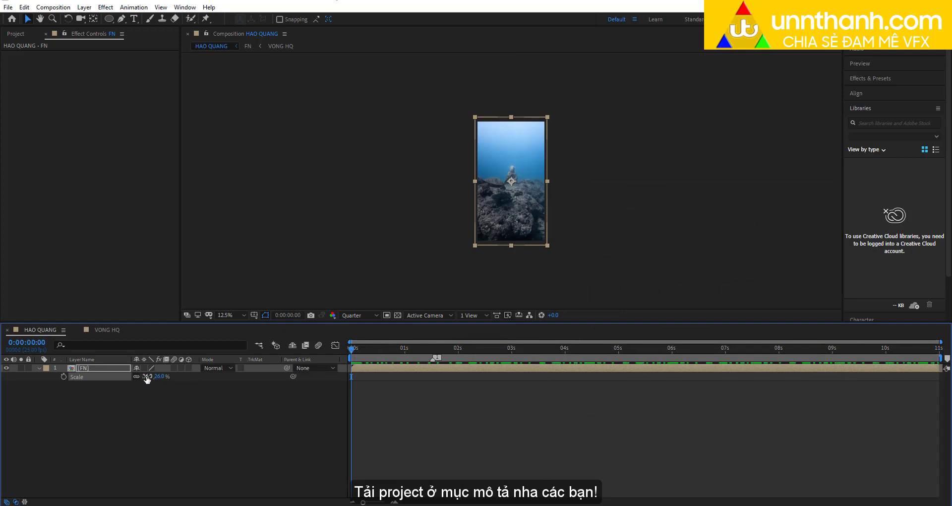
{"action": "left_click_drag", "start_coordinate": [146, 377], "coordinate": [81, 378]}
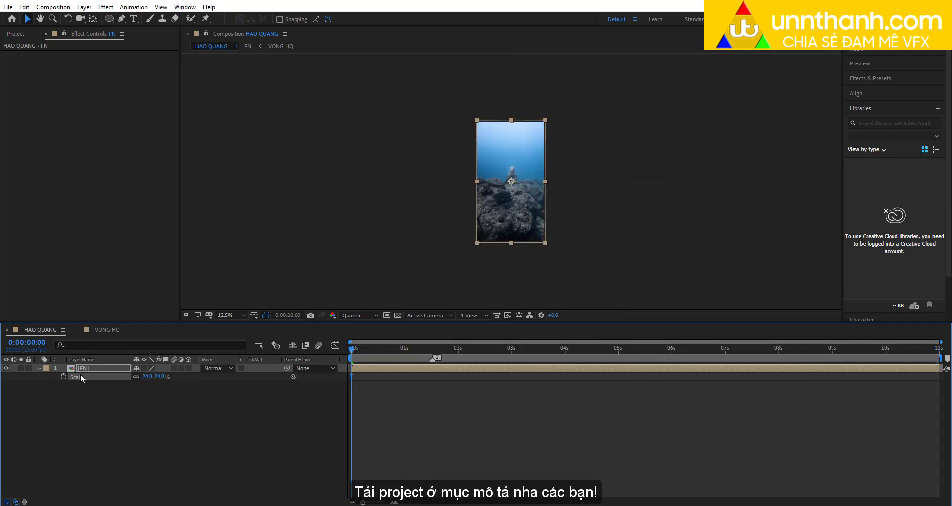
{"action": "left_click_drag", "start_coordinate": [399, 355], "coordinate": [938, 355]}
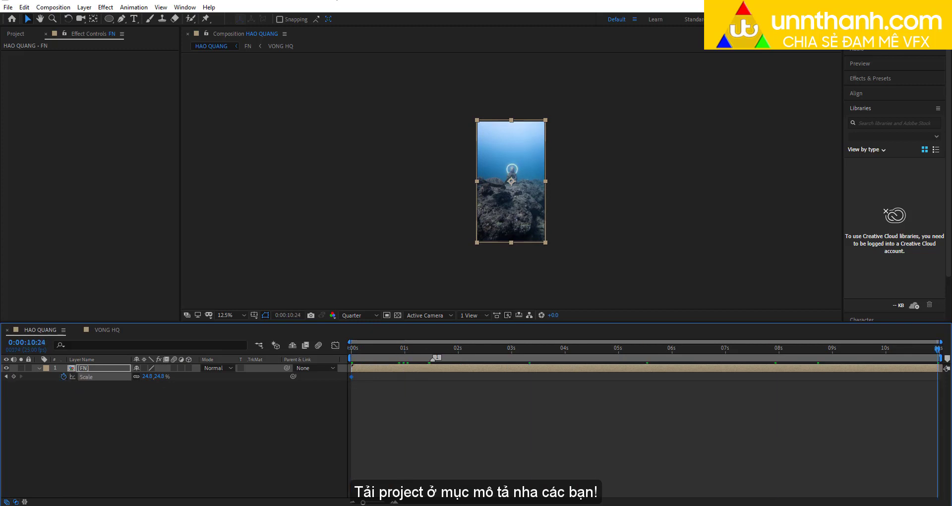
{"action": "left_click_drag", "start_coordinate": [148, 380], "coordinate": [182, 363]}
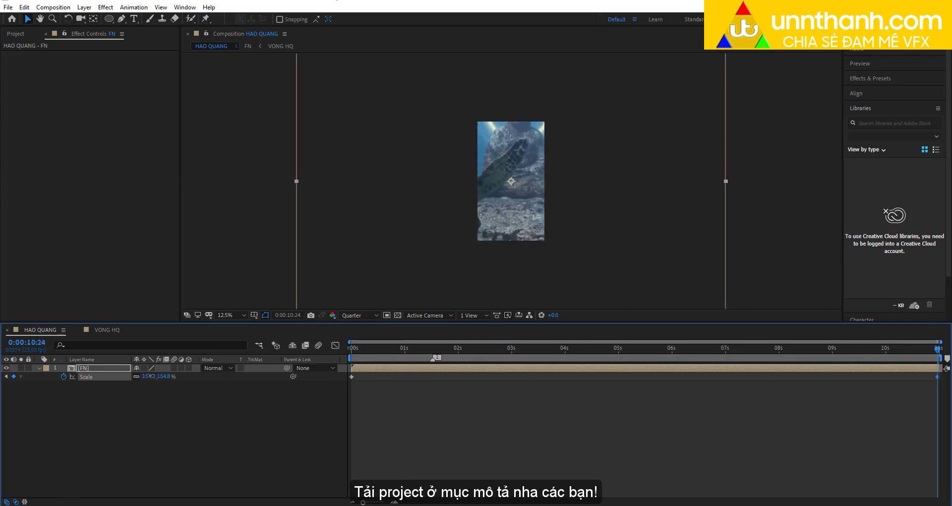
{"action": "left_click_drag", "start_coordinate": [506, 208], "coordinate": [503, 228]}
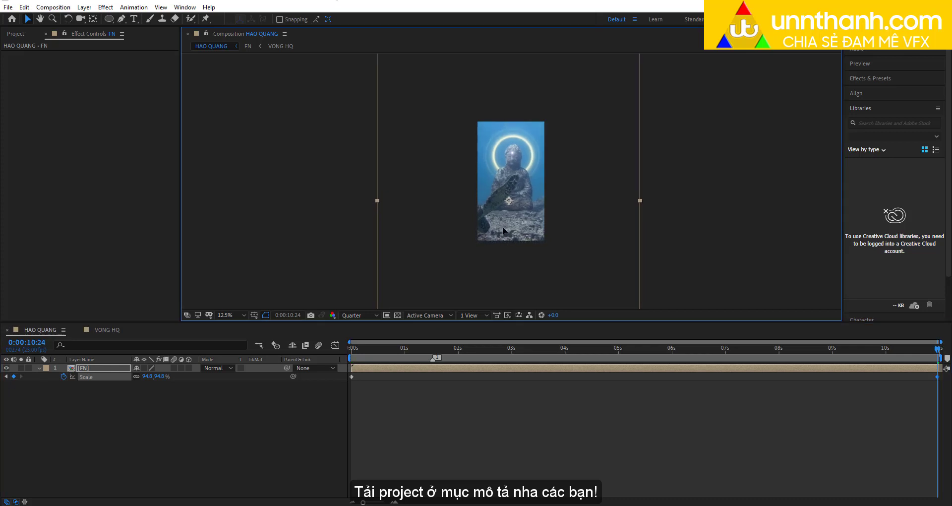
{"action": "key", "text": "ctrl+z"}
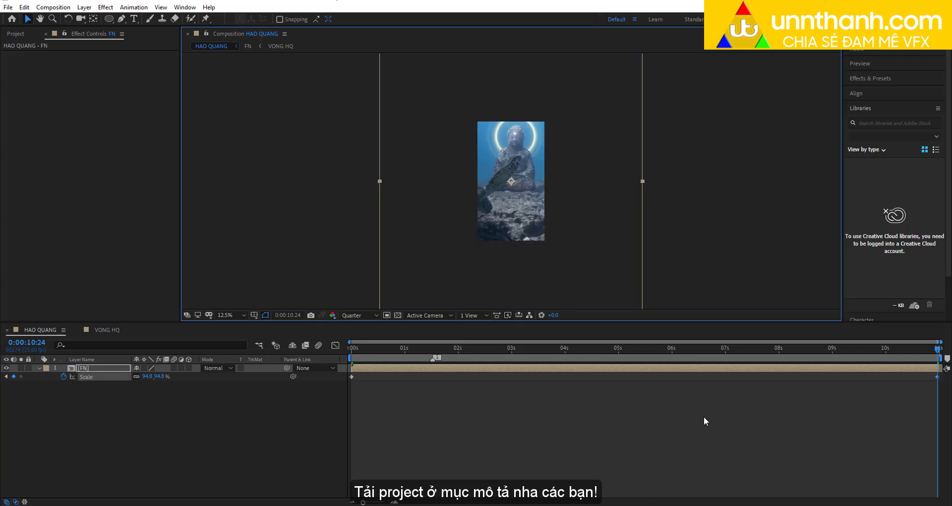
{"action": "left_click", "coordinate": [99, 377]}
{"action": "key", "text": "Home"}
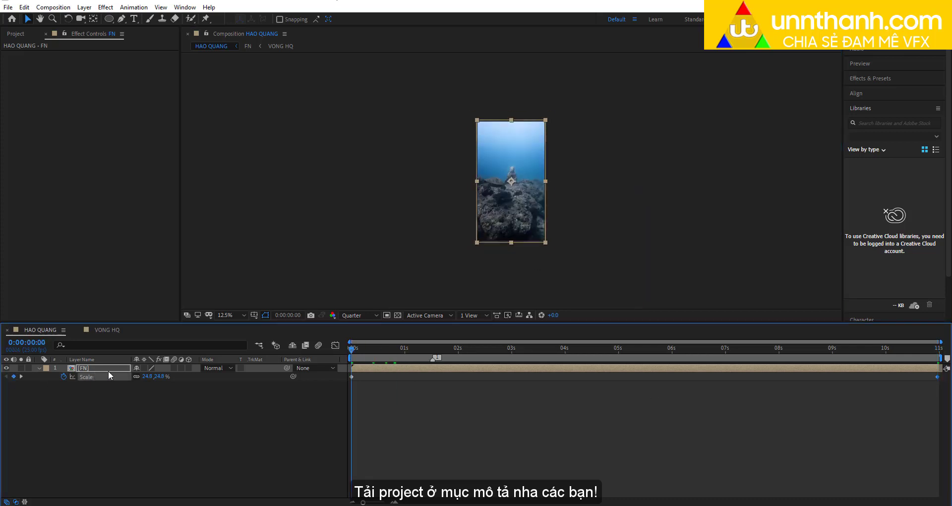
Step: Keyframe Position from 540,960 to 480,1360 so the footage drifts down by the end
{"action": "left_click", "coordinate": [40, 368]}
{"action": "left_click", "coordinate": [40, 367]}
{"action": "left_click", "coordinate": [64, 392]}
{"action": "left_click_drag", "start_coordinate": [352, 347], "coordinate": [937, 347]}
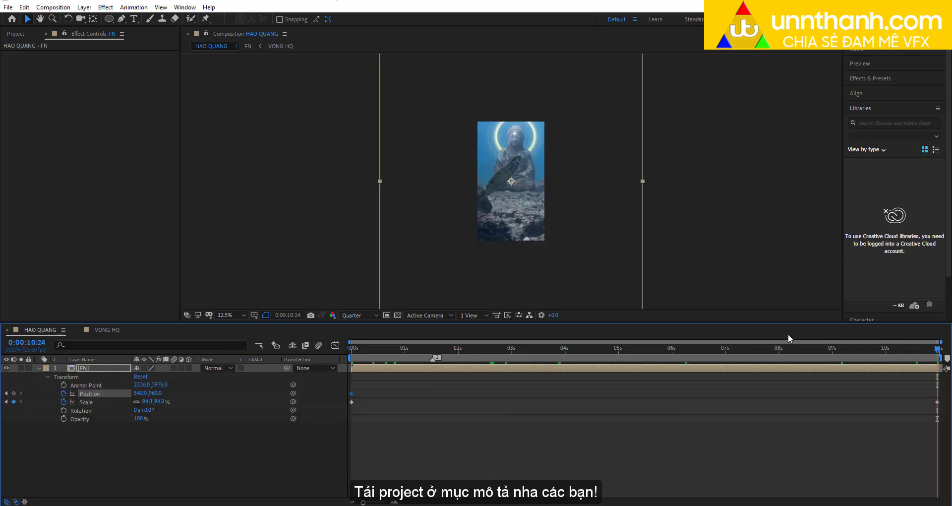
{"action": "left_click_drag", "start_coordinate": [546, 190], "coordinate": [544, 215]}
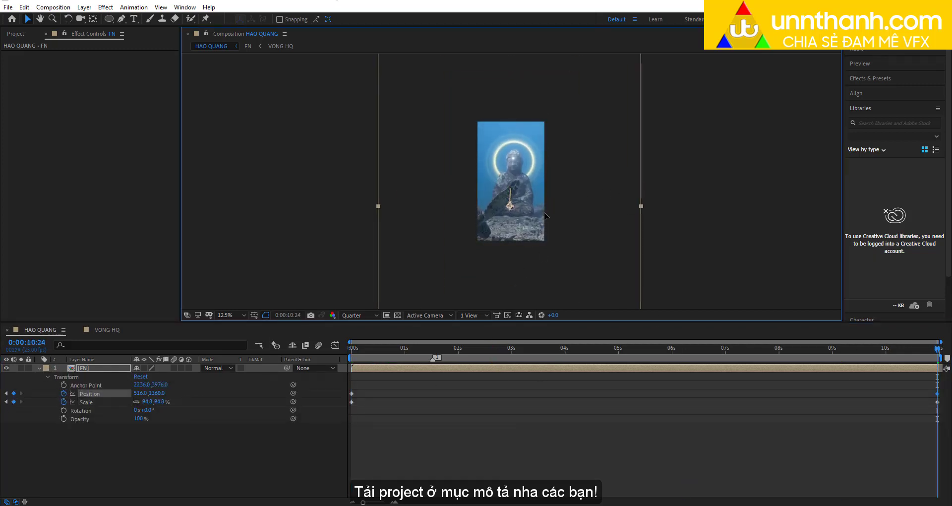
Step: Show Title/Action Safe guides and rulers, adding a vertical guide through the statue
{"action": "left_click", "coordinate": [254, 315]}
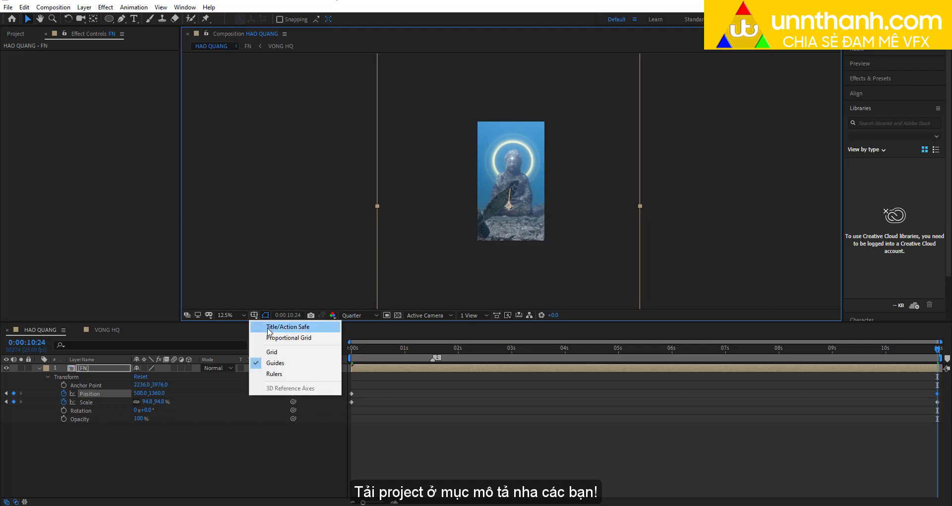
{"action": "left_click", "coordinate": [268, 327]}
{"action": "scroll", "coordinate": [504, 197], "scroll_direction": "up", "scroll_amount": 4}
{"action": "left_click_drag", "start_coordinate": [515, 152], "coordinate": [502, 240]}
{"action": "key", "text": "v"}
{"action": "key", "text": "ctrl+r"}
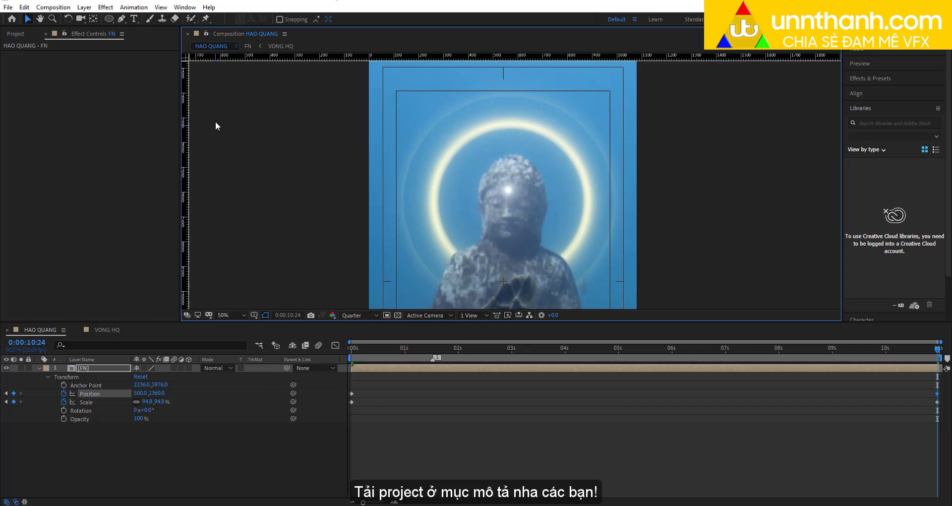
{"action": "left_click_drag", "start_coordinate": [505, 162], "coordinate": [522, 183]}
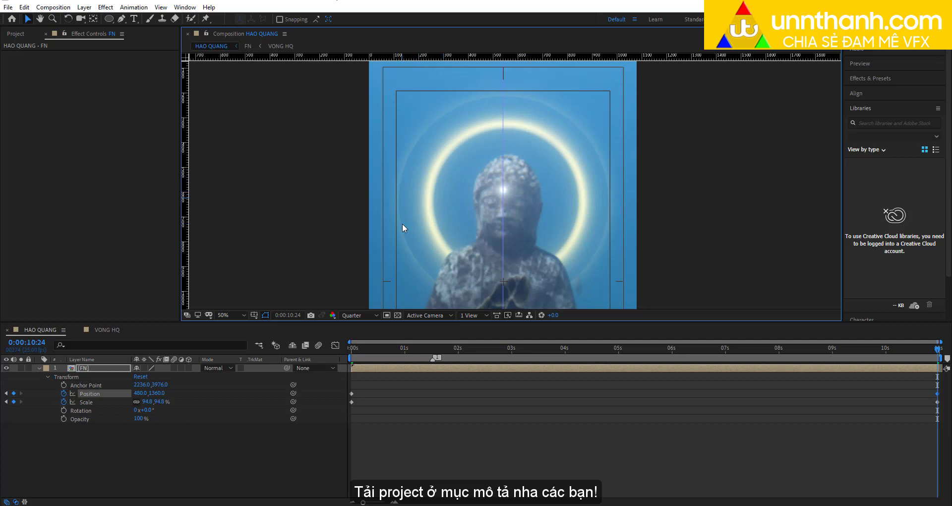
{"action": "key", "text": "comma"}
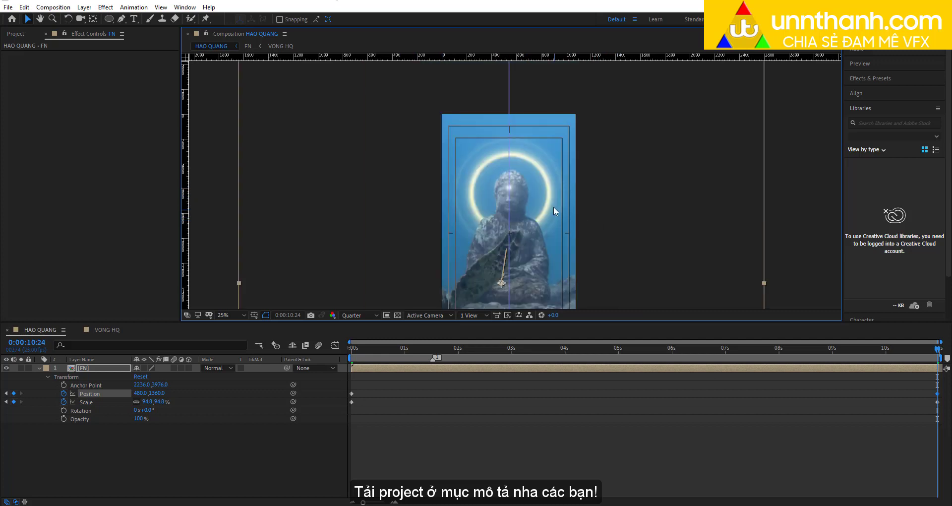
Step: Preview the slow zoom from the start in the full-window viewer
{"action": "key", "text": "Home"}
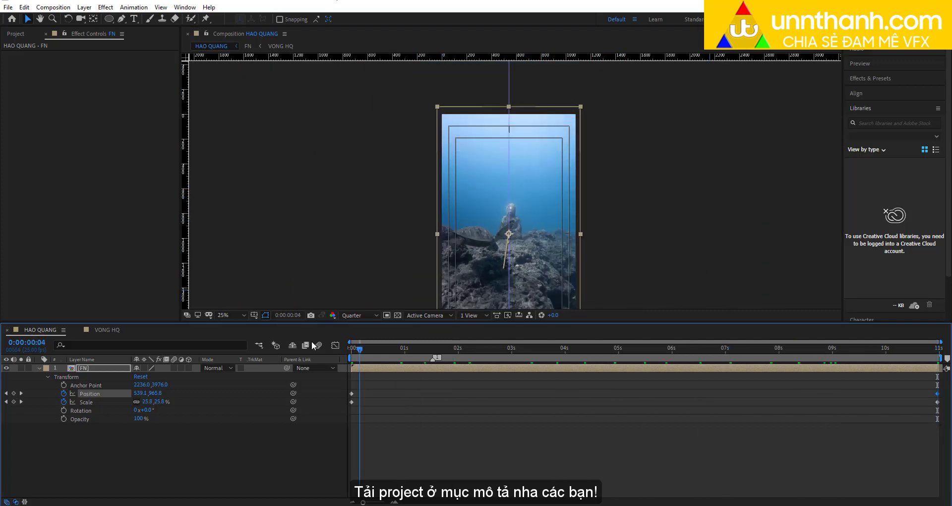
{"action": "key", "text": "grave"}
{"action": "key", "text": "shift+slash"}
{"action": "key", "text": "space"}
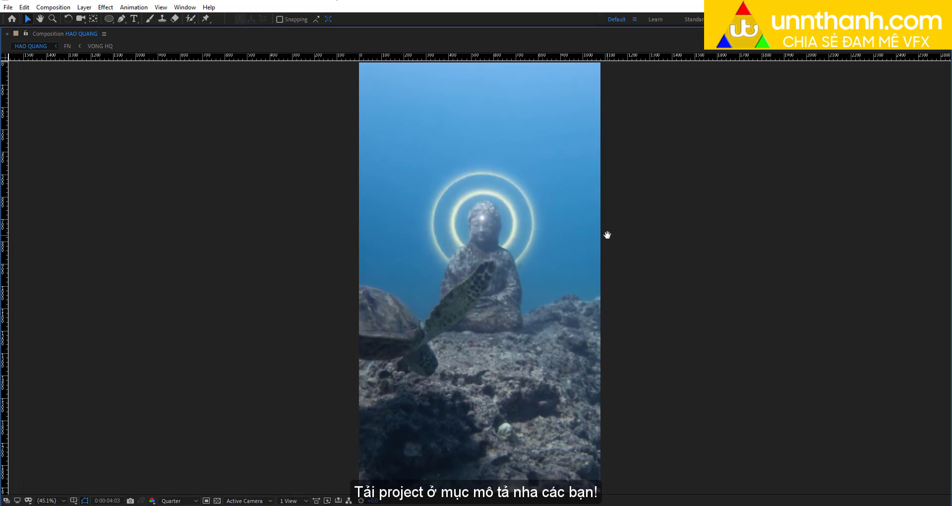
{"action": "key", "text": "space"}
{"action": "key", "text": "grave"}
{"action": "key", "text": "space"}
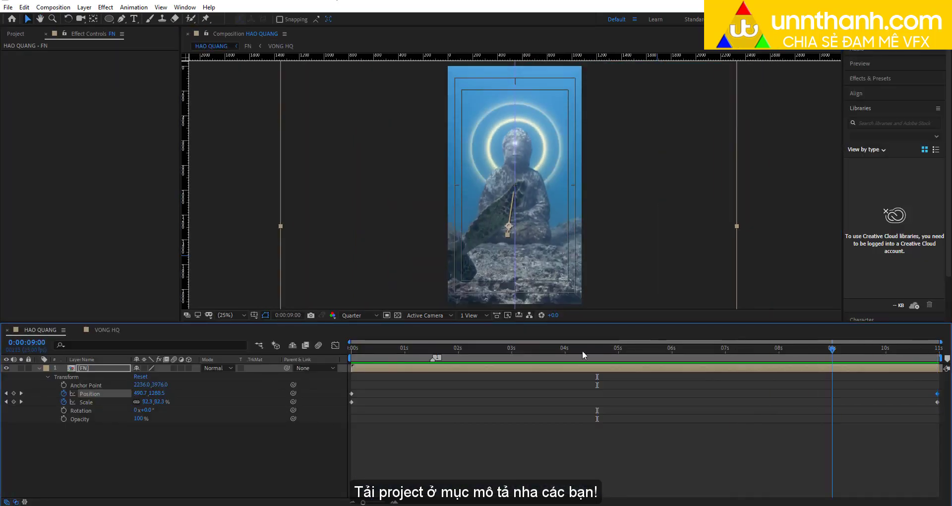
{"action": "key", "text": "Home"}
{"action": "key", "text": "grave"}
{"action": "key", "text": "space"}
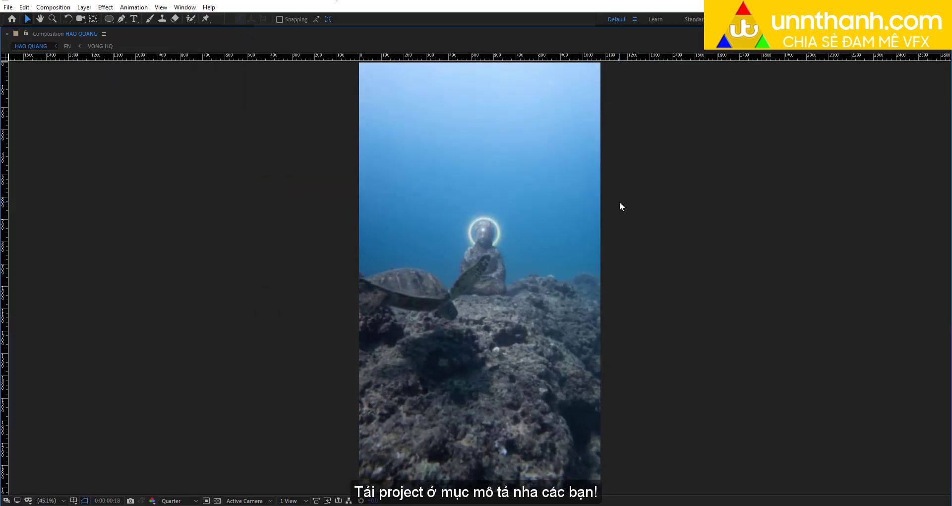
{"action": "key", "text": "space"}
{"action": "key", "text": "grave"}
{"action": "key", "text": "Home"}
Step: Apply the Tint effect to the FN layer
{"action": "left_click", "coordinate": [161, 465]}
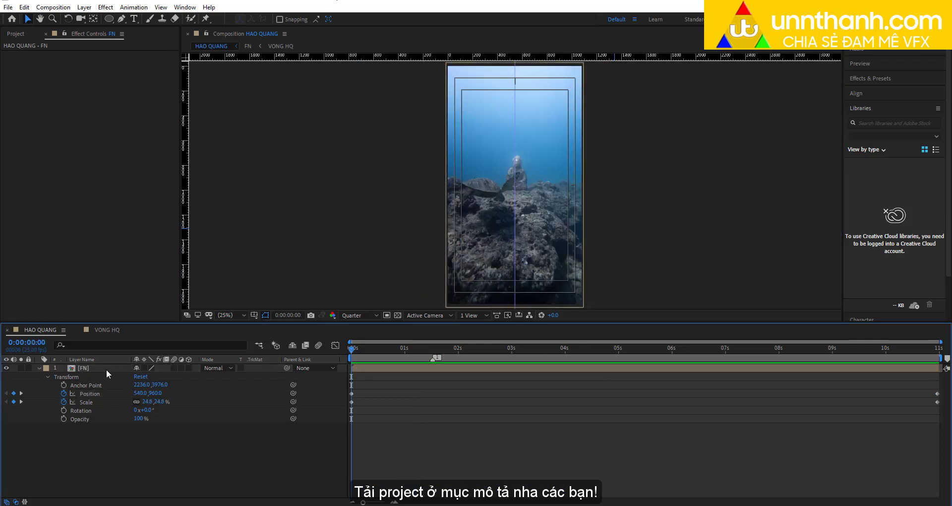
{"action": "left_click", "coordinate": [106, 369]}
{"action": "key", "text": "ctrl+space"}
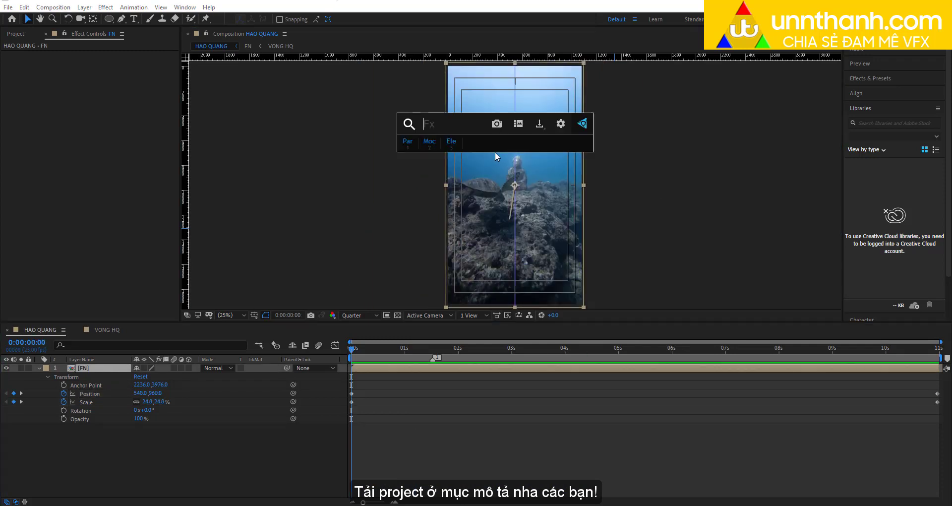
{"action": "type", "text": "tint"}
{"action": "key", "text": "Return"}
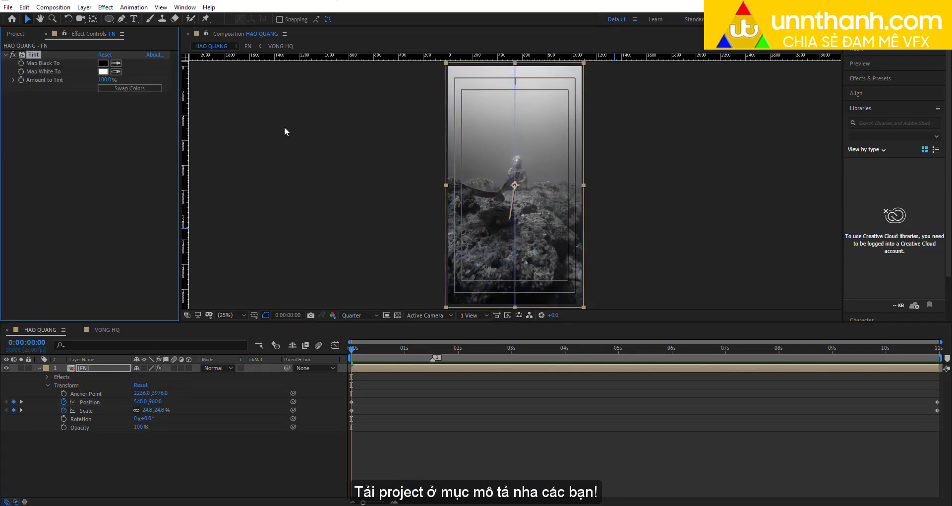
Step: Keyframe Amount to Tint from 100% at the start to 0% around 6:21
{"action": "left_click", "coordinate": [21, 80]}
{"action": "left_click", "coordinate": [400, 348]}
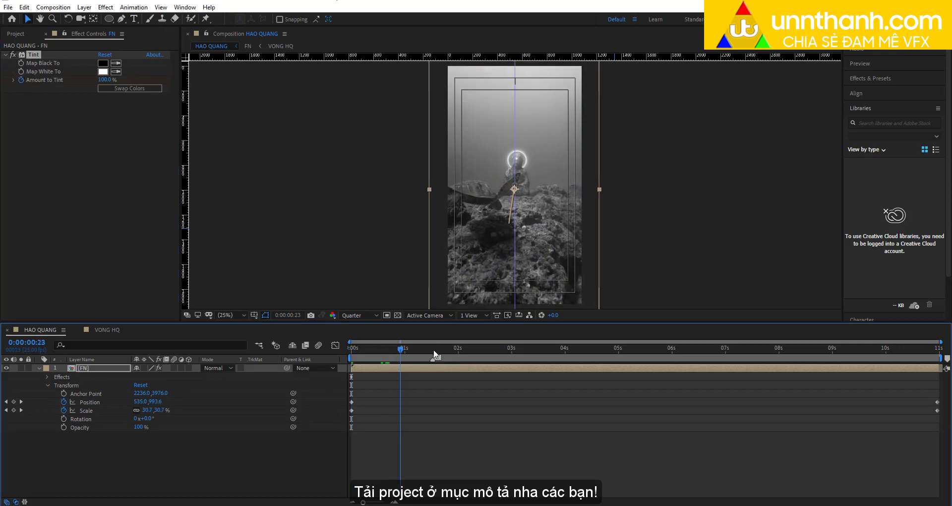
{"action": "left_click_drag", "start_coordinate": [433, 349], "coordinate": [715, 352]}
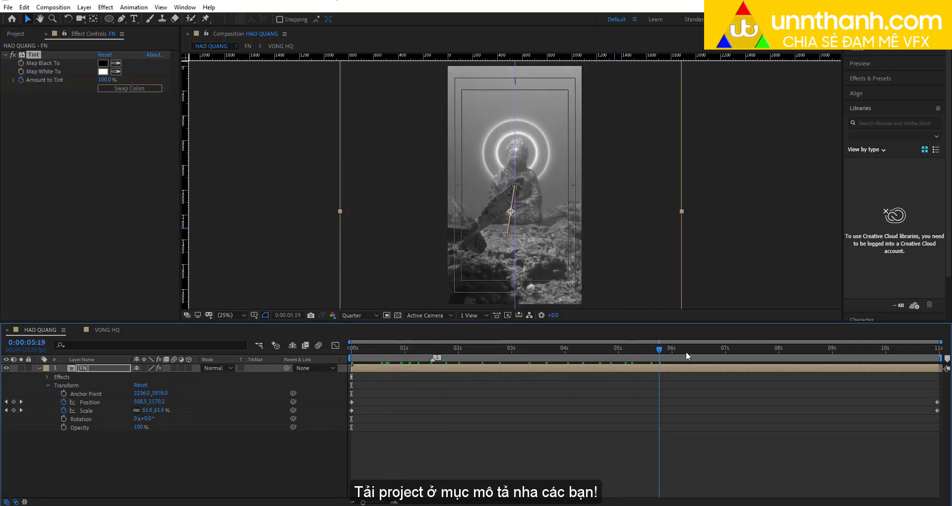
{"action": "left_click", "coordinate": [104, 79]}
{"action": "type", "text": "0"}
{"action": "key", "text": "Return"}
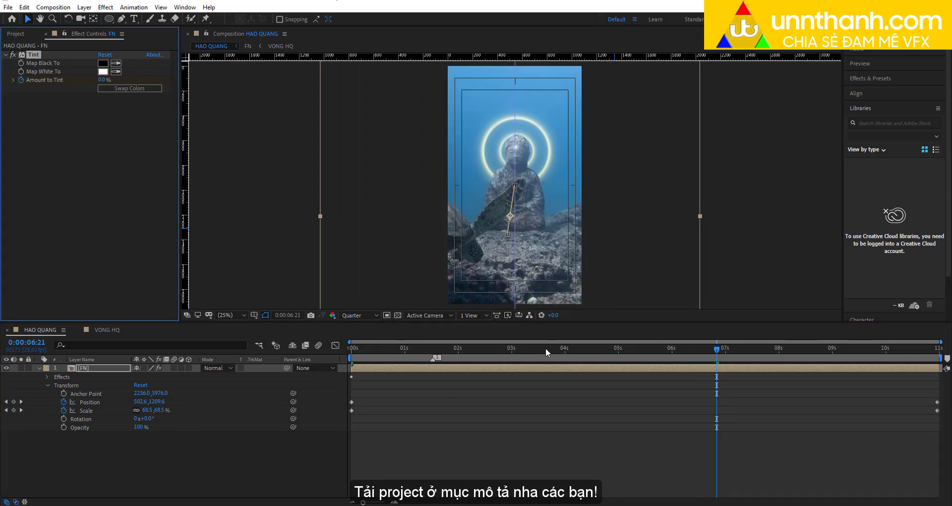
Step: Preview the grey-to-colour tint fade from the start in the full-window viewer
{"action": "key", "text": "Home"}
{"action": "key", "text": "grave"}
{"action": "key", "text": "grave"}
{"action": "key", "text": "grave"}
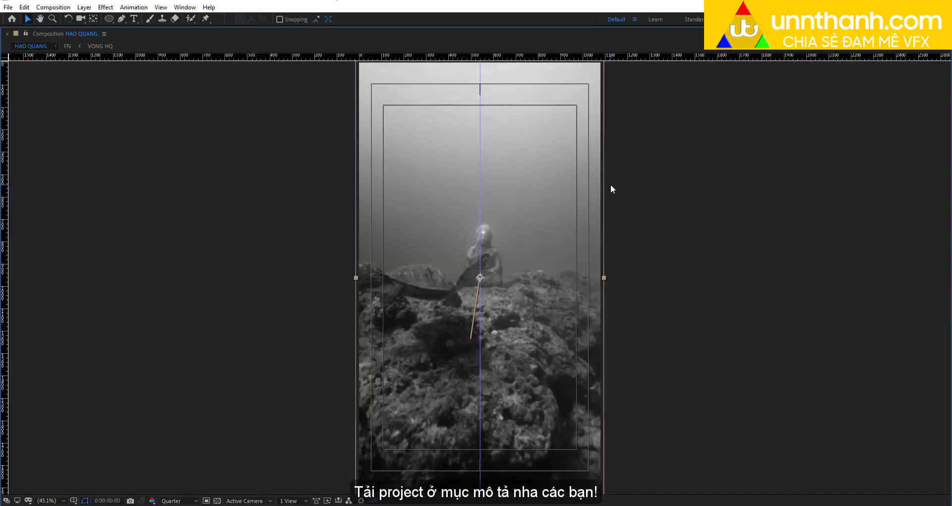
{"action": "key", "text": "space"}
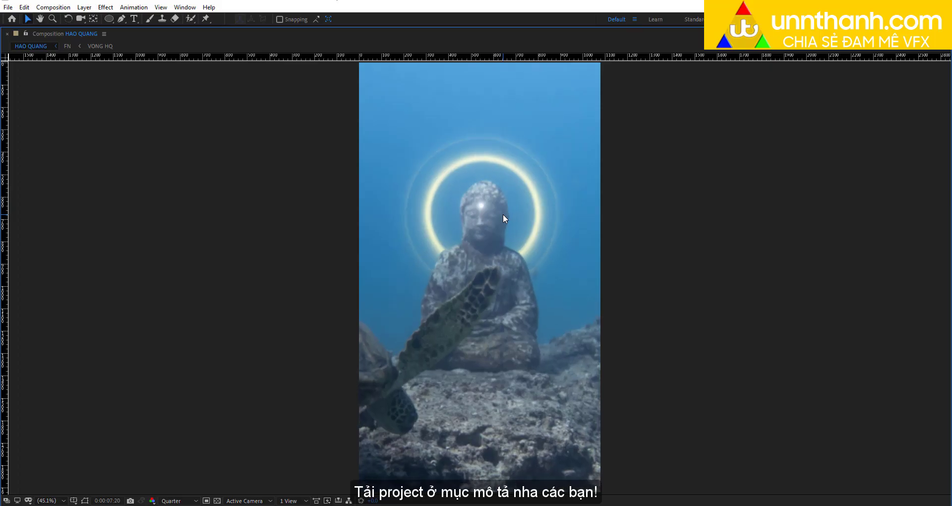
{"action": "key", "text": "grave"}
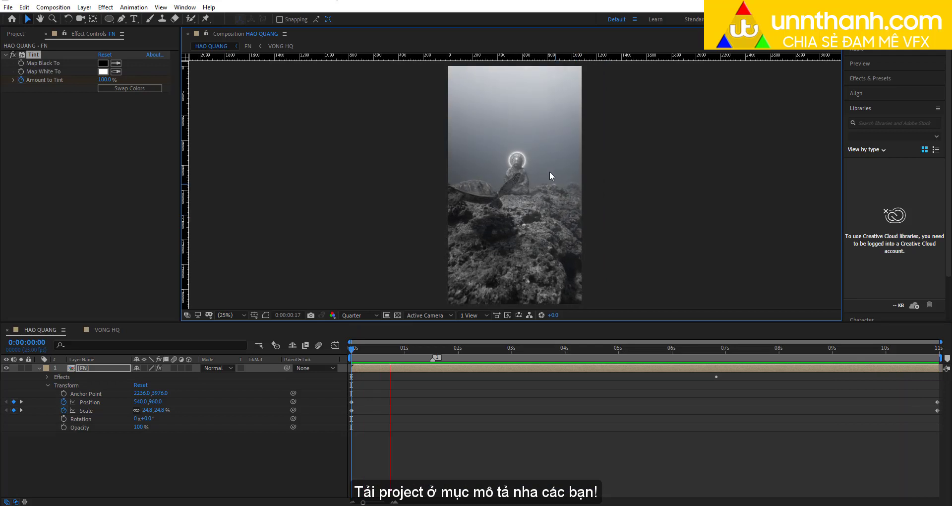
{"action": "key", "text": "grave"}
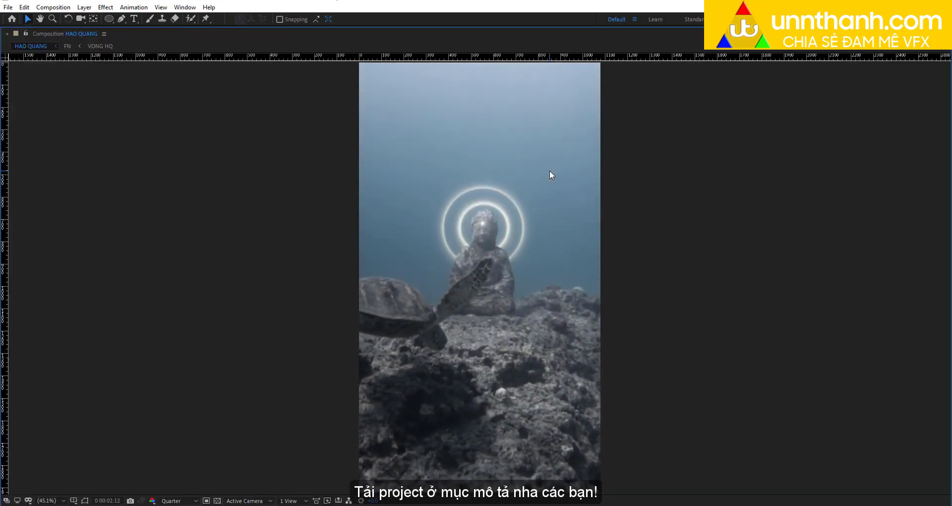
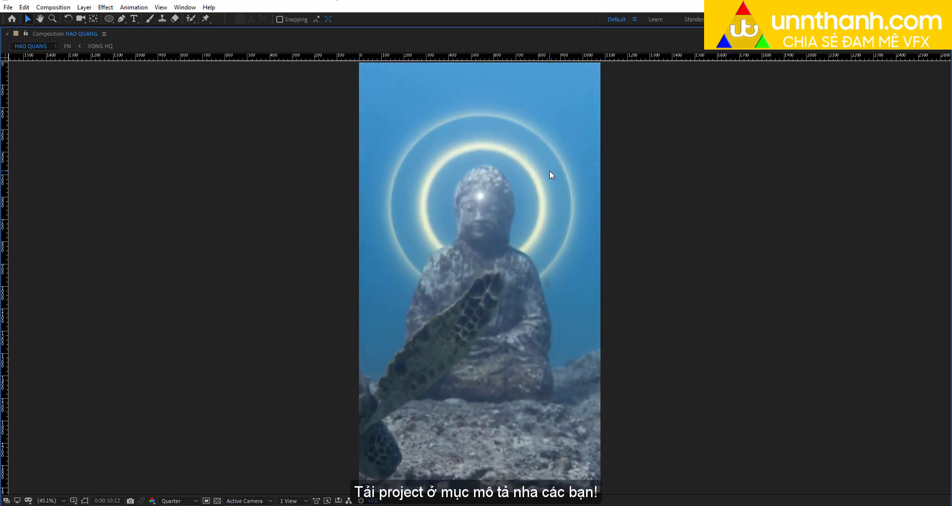
Step: Open the FN precomp, rewind to frame 0, and select the FLARE layer to show its Optical Flares settings
{"action": "key", "text": "grave"}
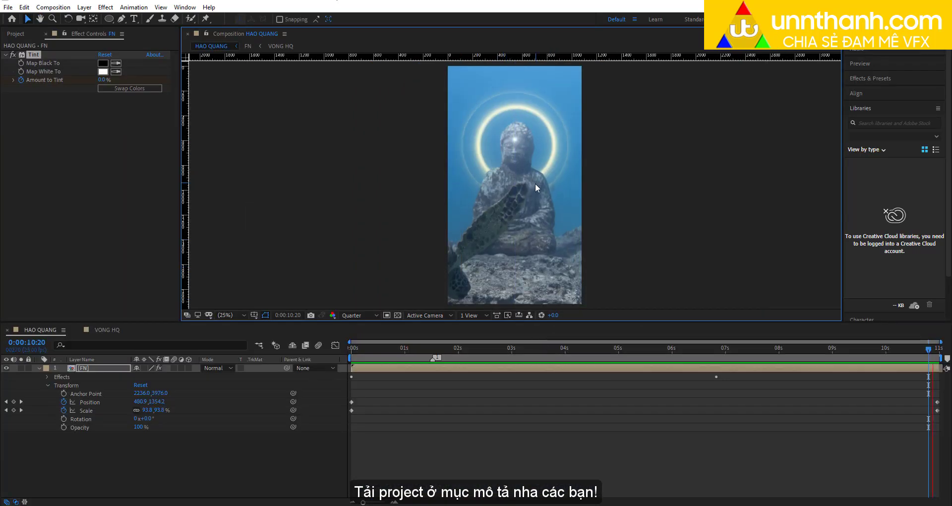
{"action": "double_click", "coordinate": [534, 183]}
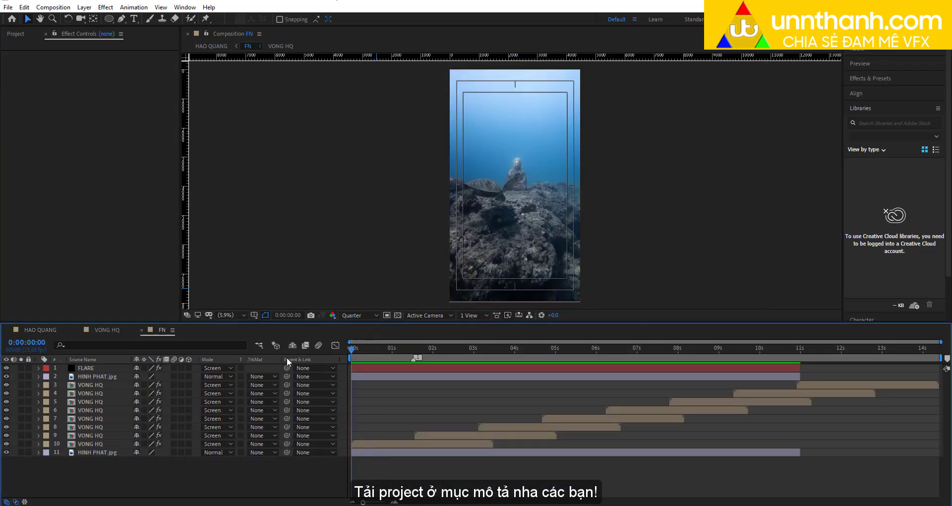
{"action": "left_click", "coordinate": [467, 349]}
{"action": "scroll", "coordinate": [492, 232], "scroll_direction": "up", "scroll_amount": 5}
{"action": "scroll", "coordinate": [516, 248], "scroll_direction": "up", "scroll_amount": 3}
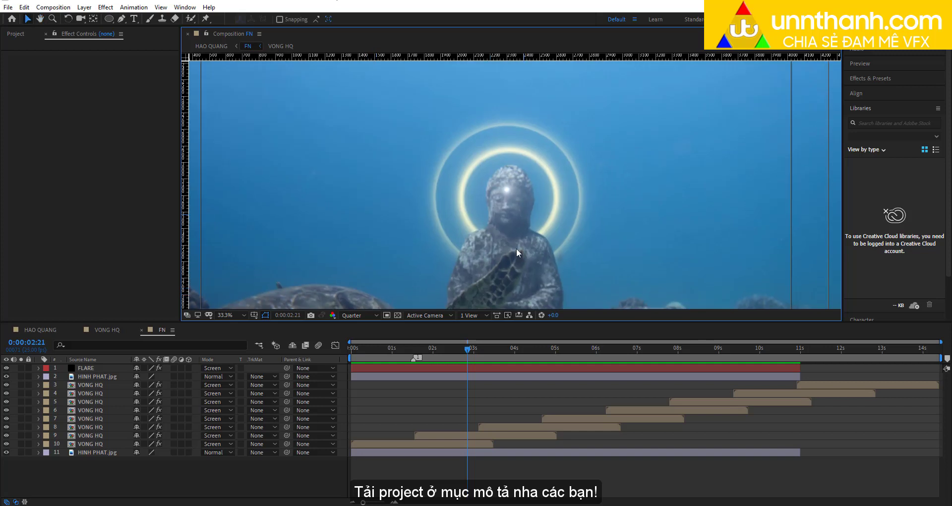
{"action": "left_click_drag", "start_coordinate": [469, 347], "coordinate": [278, 359]}
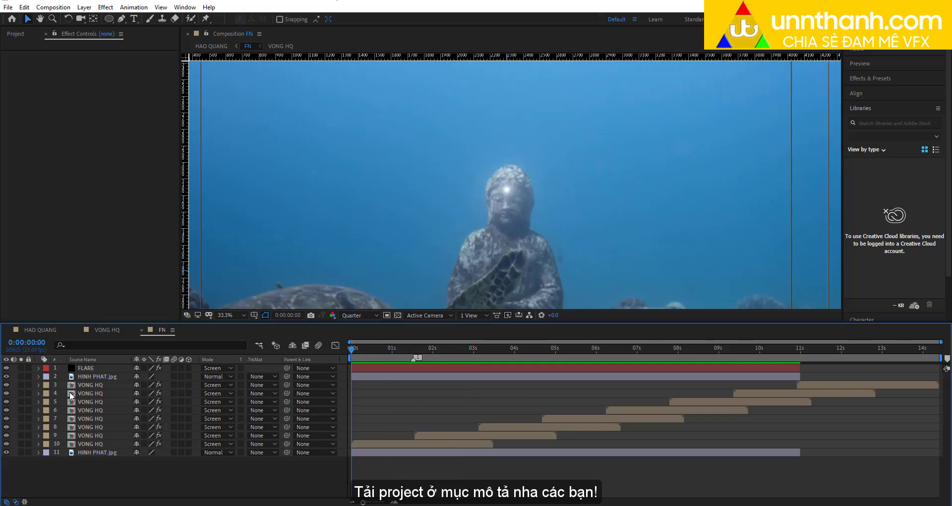
{"action": "left_click", "coordinate": [87, 367]}
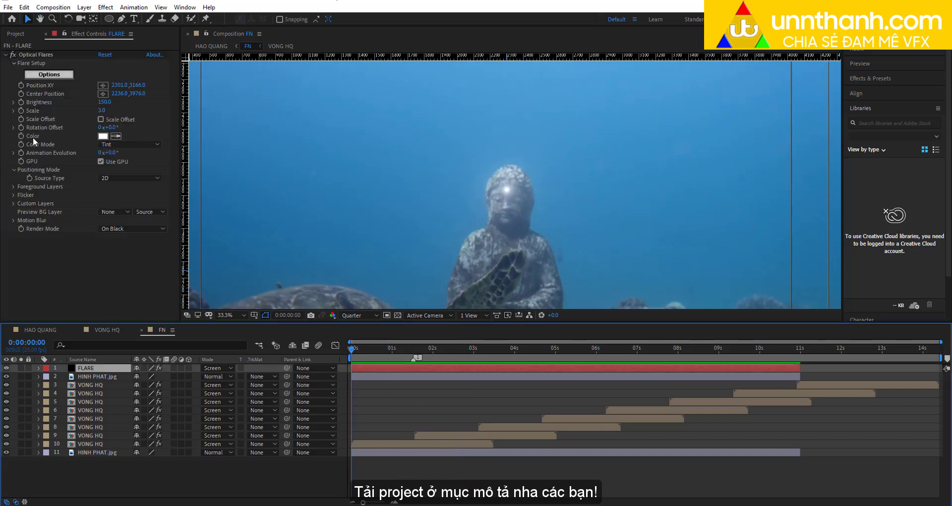
Step: Lower the Optical Flares Brightness to 80 near the 2-second mark and preview the halo
{"action": "left_click", "coordinate": [23, 112]}
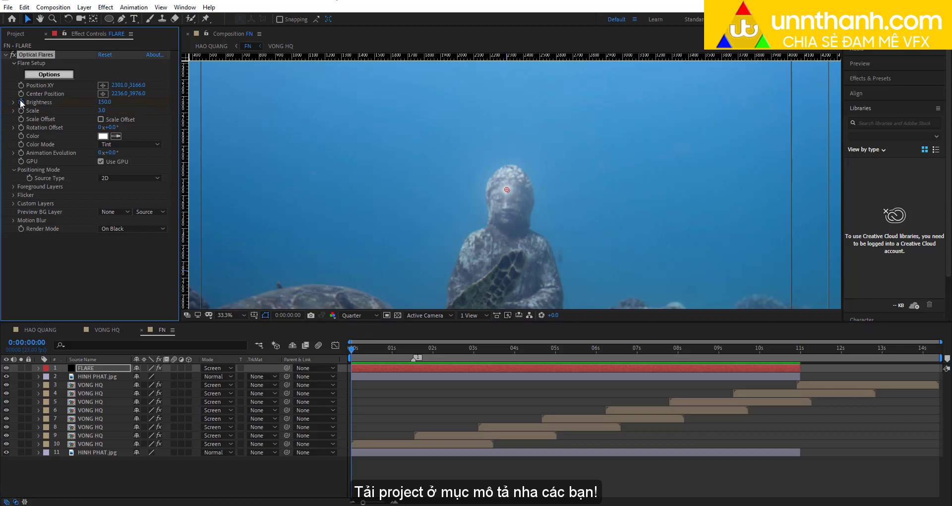
{"action": "left_click_drag", "start_coordinate": [392, 350], "coordinate": [431, 349]}
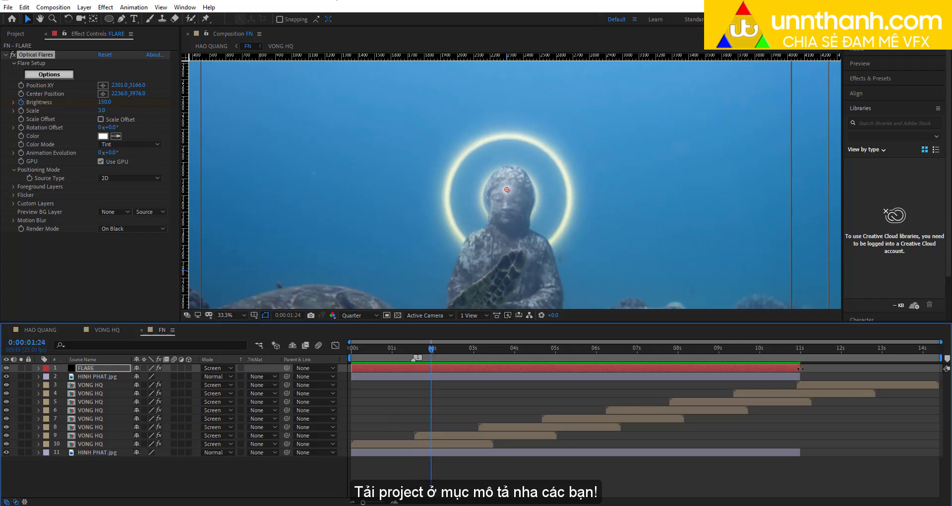
{"action": "left_click_drag", "start_coordinate": [106, 103], "coordinate": [89, 102]}
{"action": "left_click", "coordinate": [104, 101]}
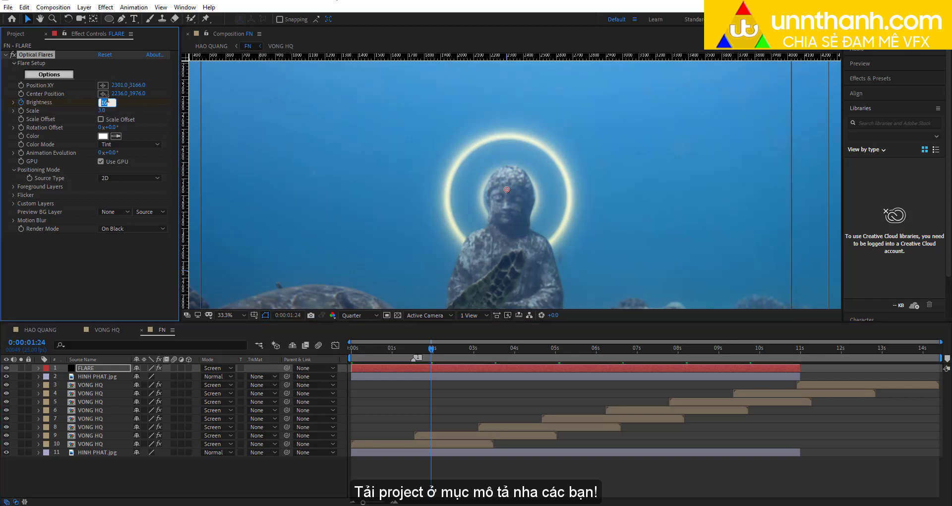
{"action": "type", "text": "80"}
{"action": "key", "text": "Return"}
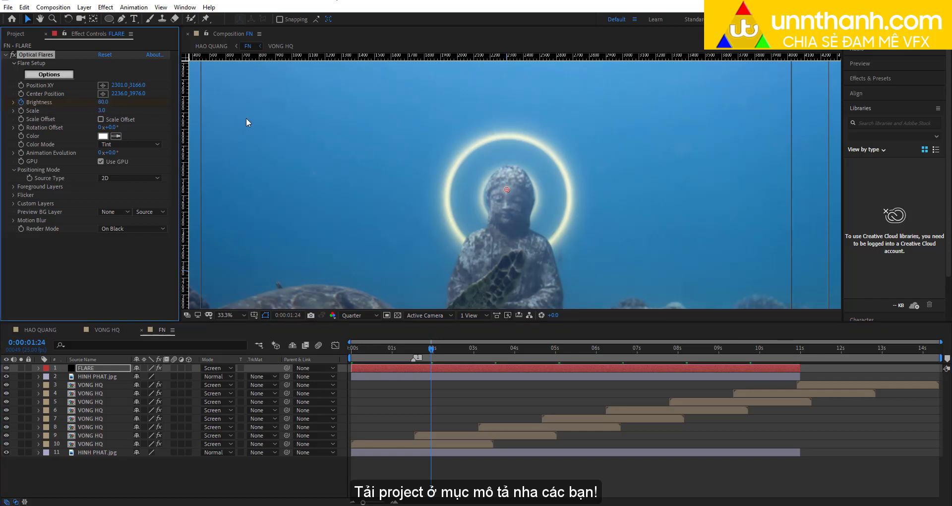
{"action": "key", "text": "space"}
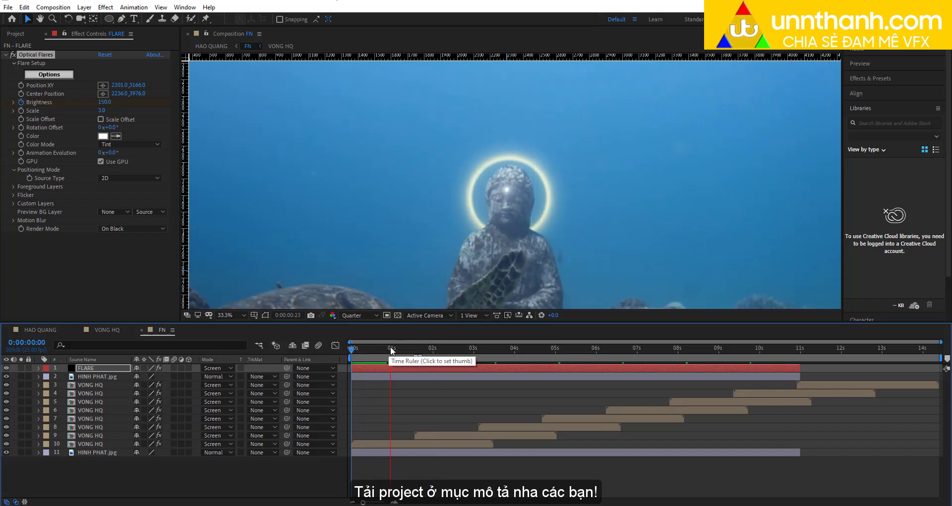
{"action": "left_click", "coordinate": [392, 349]}
Step: Reveal the Brightness keyframes with U, move the second one to 1 second, and preview
{"action": "key", "text": "u"}
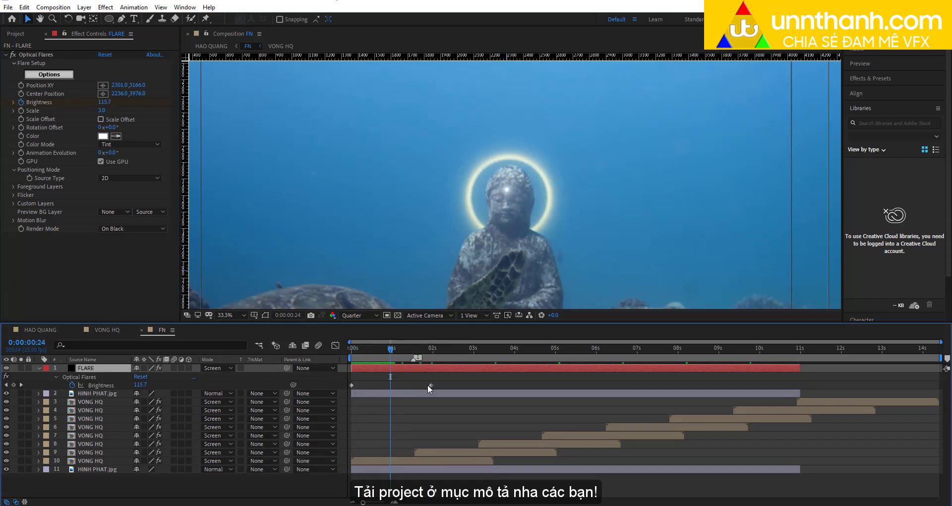
{"action": "left_click_drag", "start_coordinate": [430, 385], "coordinate": [391, 387]}
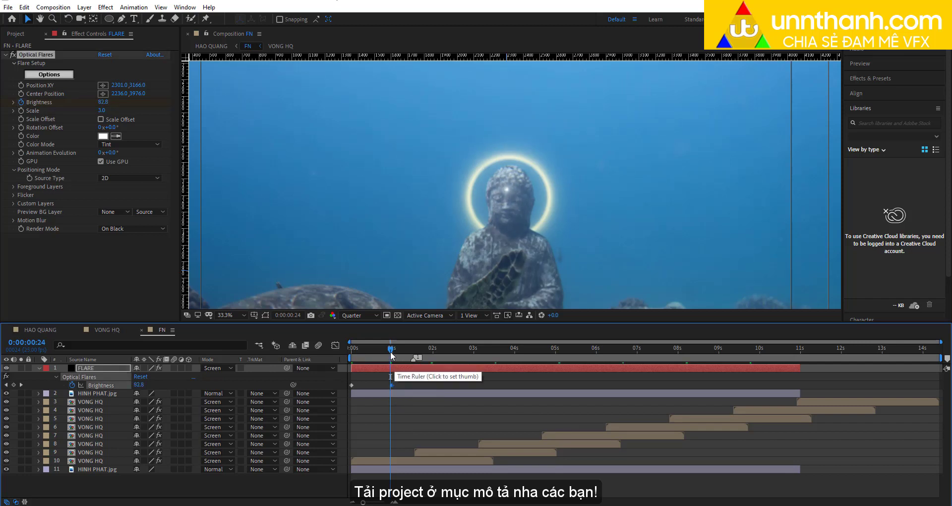
{"action": "key", "text": "Home"}
{"action": "key", "text": "space"}
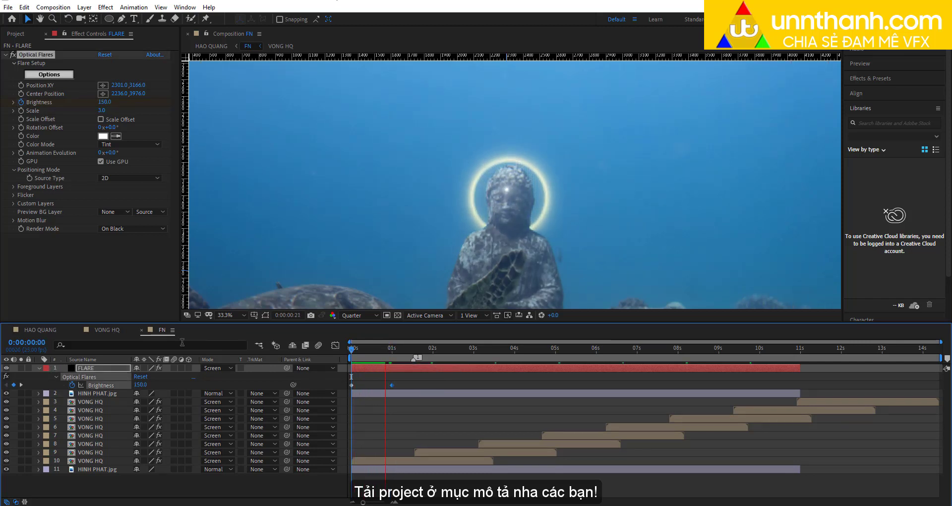
Step: Set the one-second Brightness keyframe to 60 and preview the dimmer halo from the start
{"action": "left_click_drag", "start_coordinate": [389, 354], "coordinate": [392, 356]}
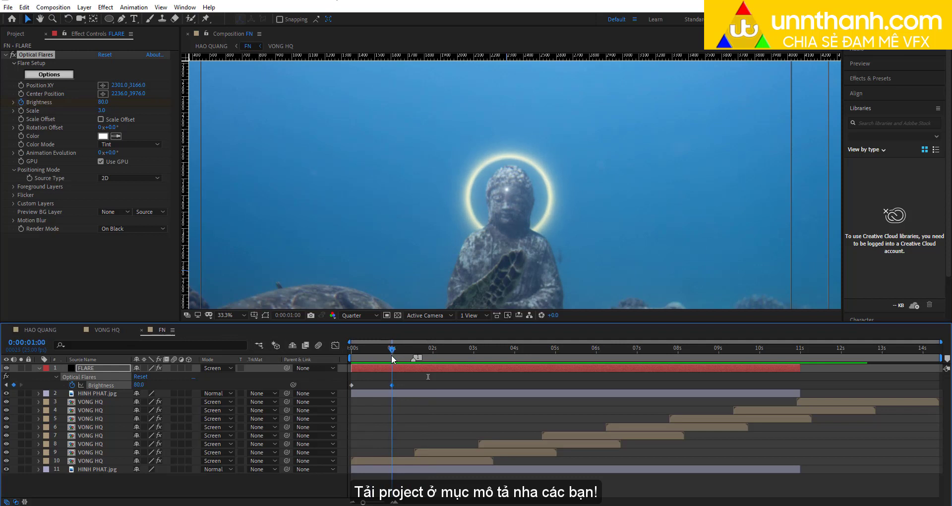
{"action": "left_click", "coordinate": [103, 102]}
{"action": "type", "text": "60"}
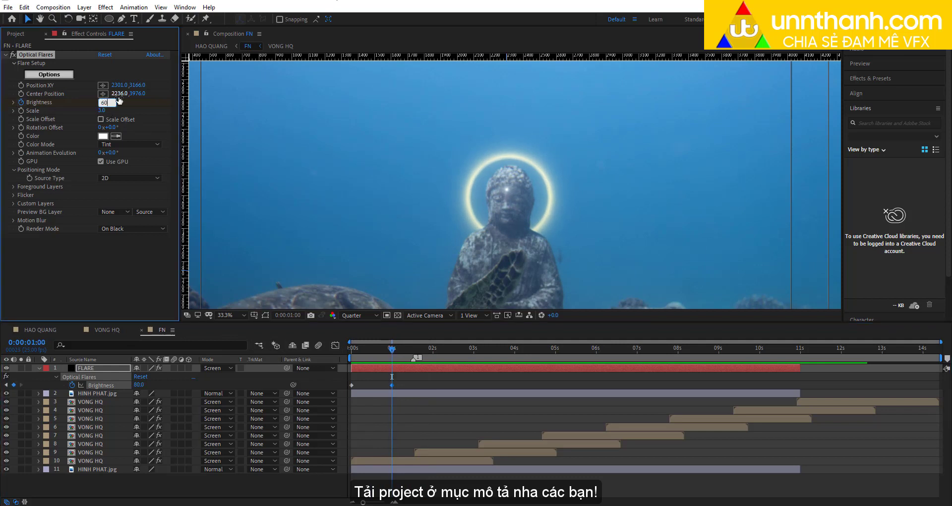
{"action": "key", "text": "Return"}
{"action": "left_click_drag", "start_coordinate": [356, 348], "coordinate": [153, 349]}
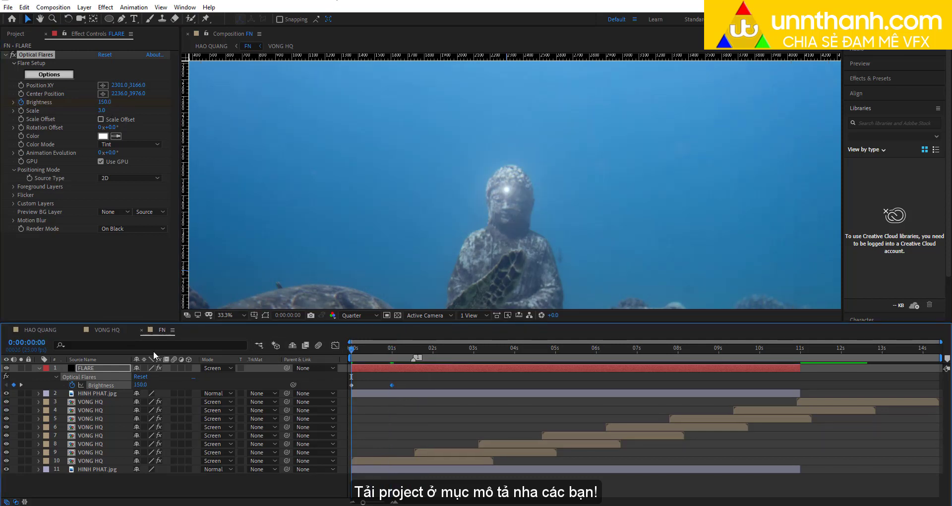
{"action": "key", "text": "space"}
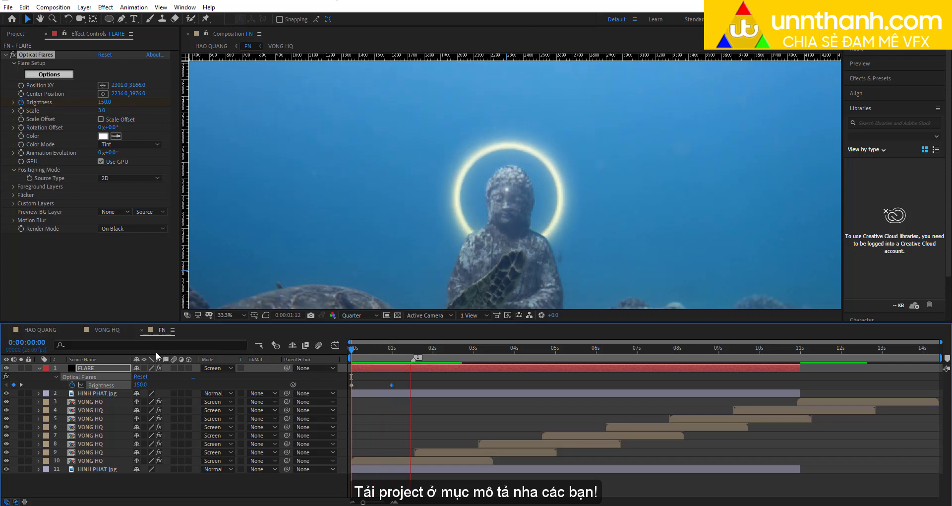
{"action": "left_click", "coordinate": [410, 349]}
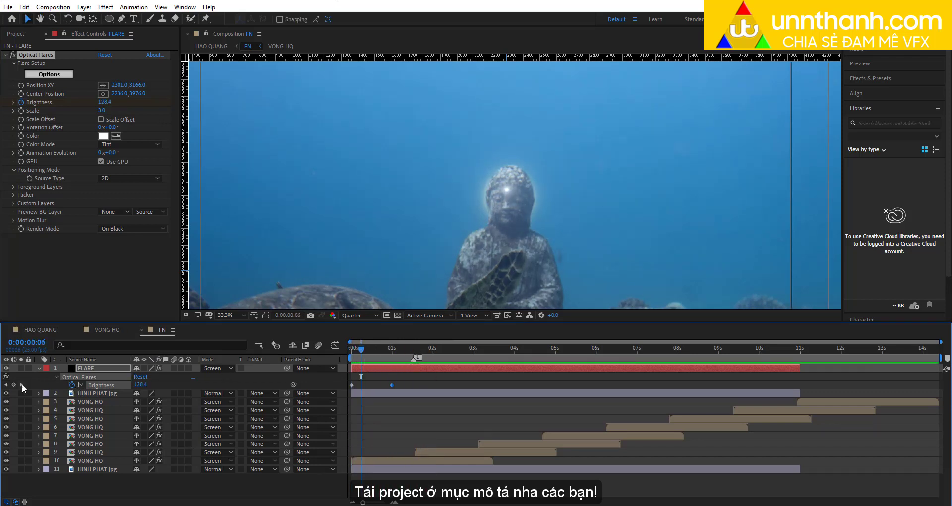
Step: Add a loopOut("cycle") expression to the FLARE Brightness and preview the loop
{"action": "left_click", "coordinate": [73, 384], "text": "alt"}
{"action": "type", "text": "lo"}
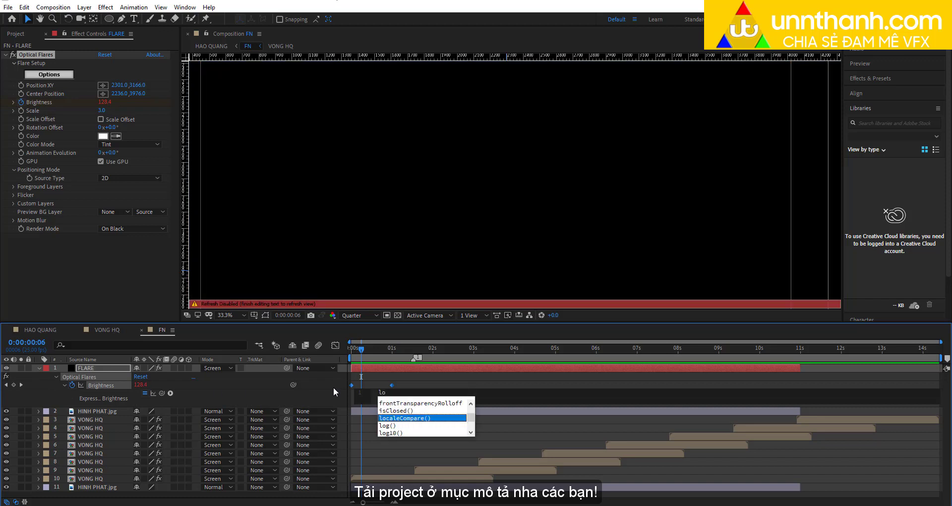
{"action": "type", "text": "o"}
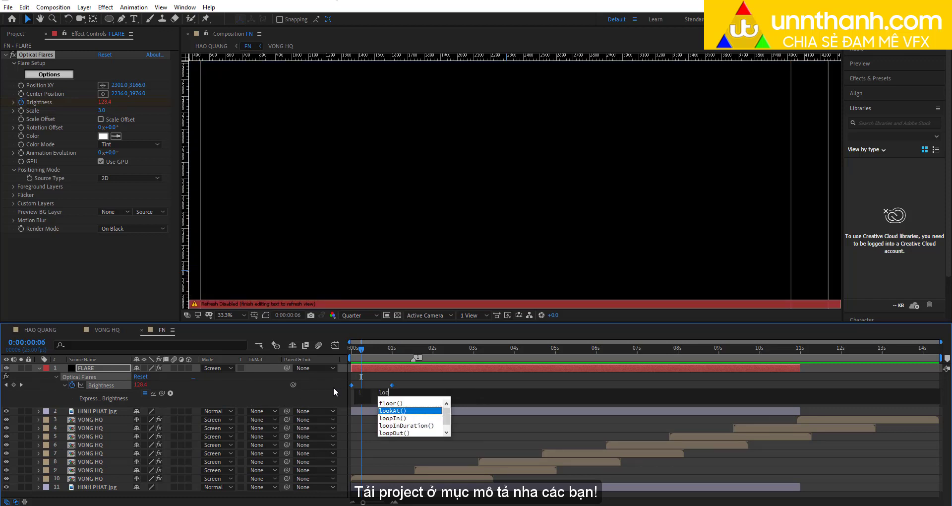
{"action": "left_click", "coordinate": [397, 434]}
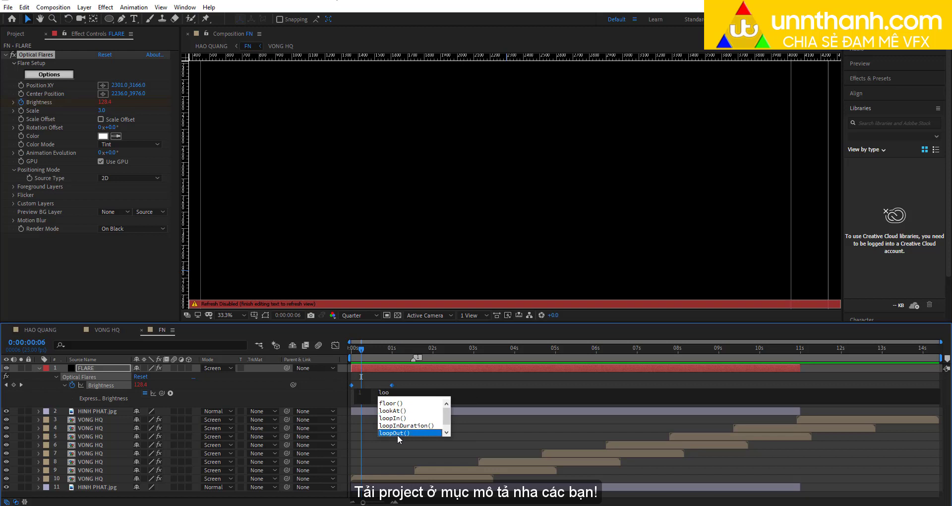
{"action": "key", "text": "Return"}
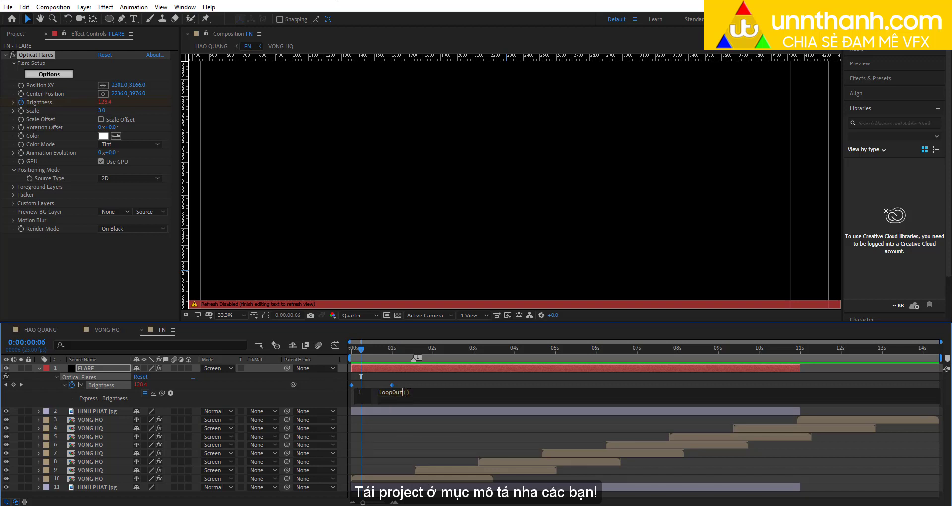
{"action": "type", "text": "c"}
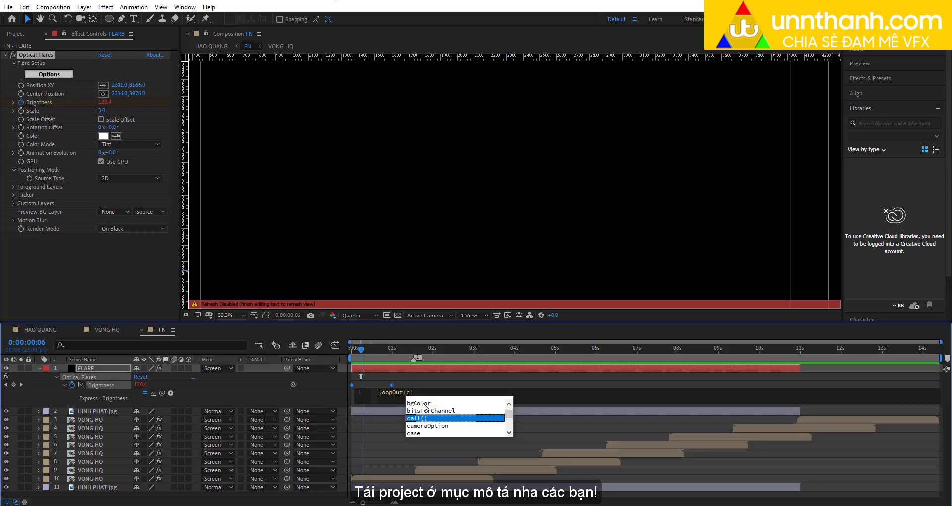
{"action": "key", "text": "Escape"}
{"action": "key", "text": "BackSpace"}
{"action": "key", "text": "BackSpace"}
{"action": "key", "text": "BackSpace"}
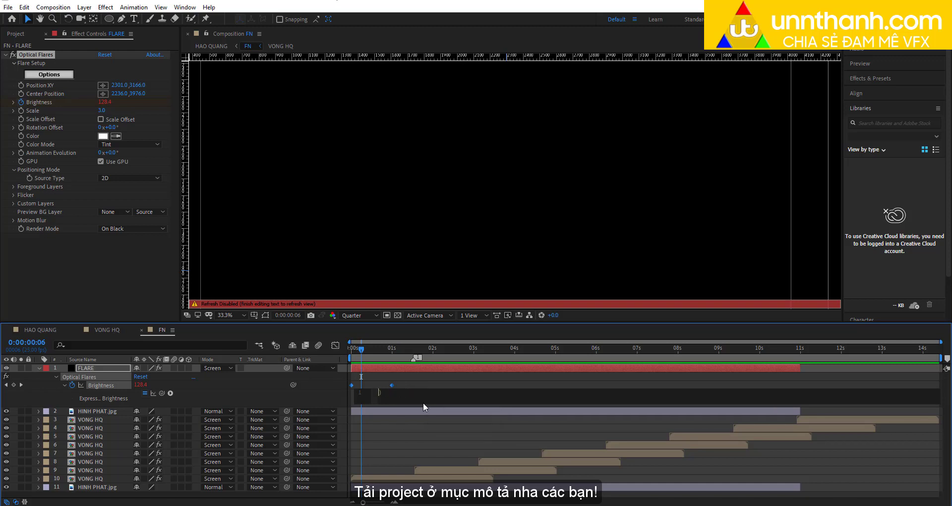
{"action": "key", "text": "ctrl+z"}
{"action": "type", "text": "loopOut(c"}
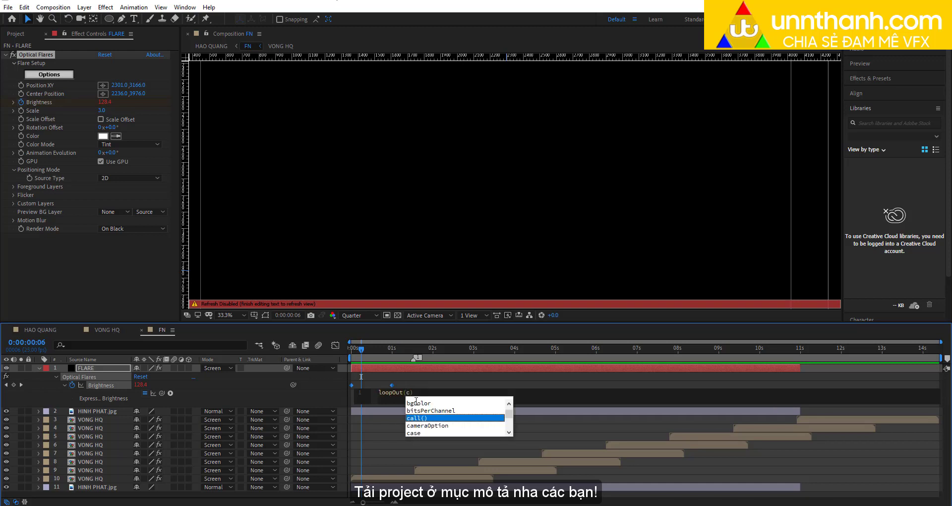
{"action": "key", "text": "BackSpace"}
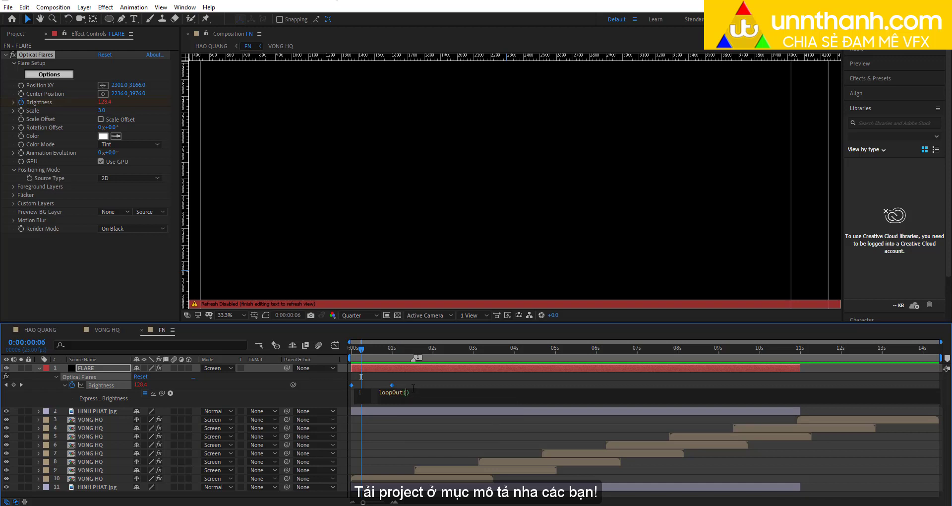
{"action": "type", "text": "\""}
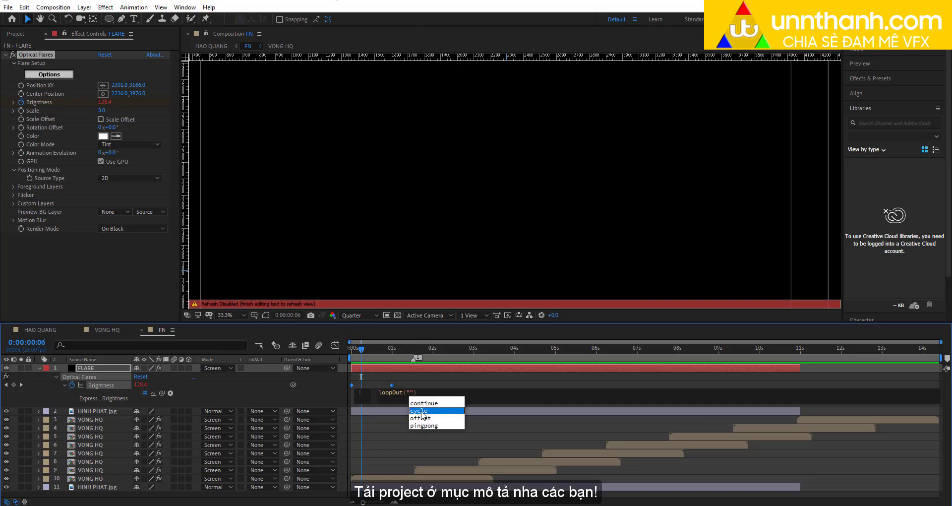
{"action": "left_click", "coordinate": [421, 411]}
{"action": "left_click", "coordinate": [486, 382]}
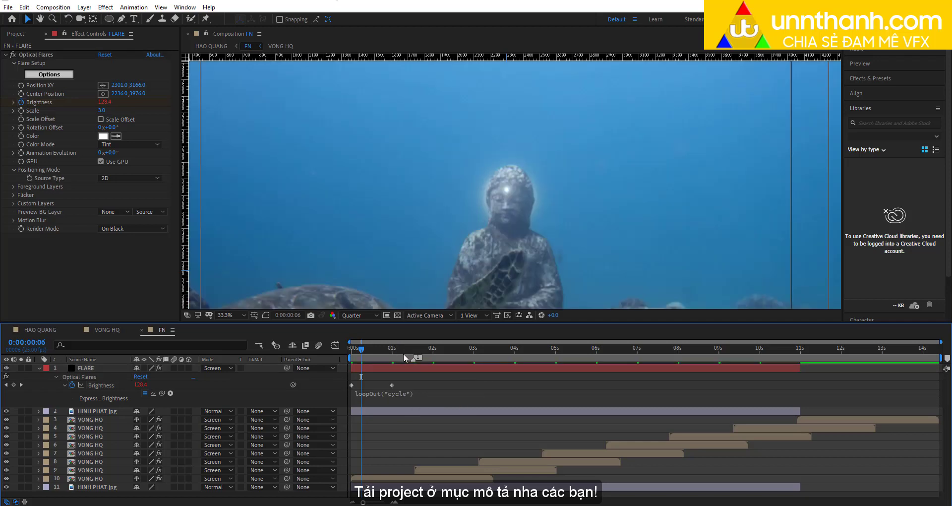
{"action": "key", "text": "space"}
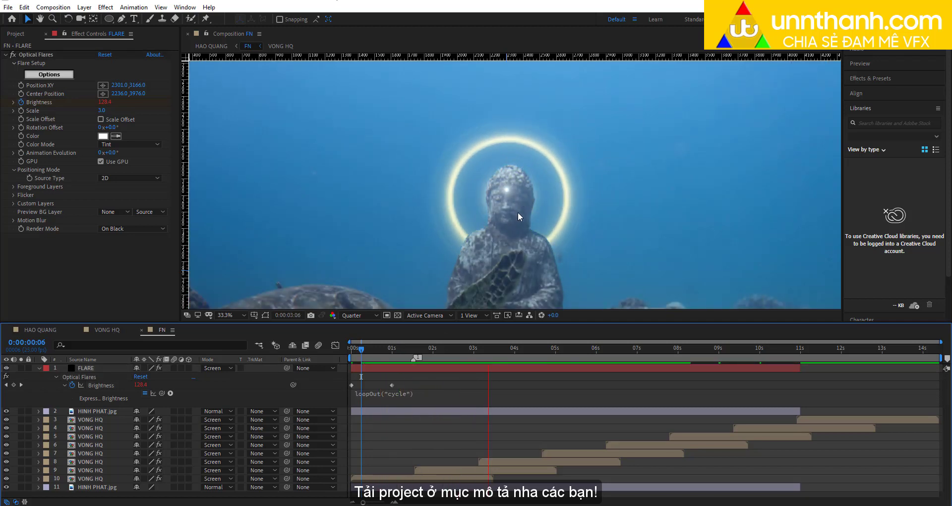
Step: Change the loop type to "pingpong", commit the expression, and preview the pulsing halo from the start
{"action": "left_click", "coordinate": [406, 392]}
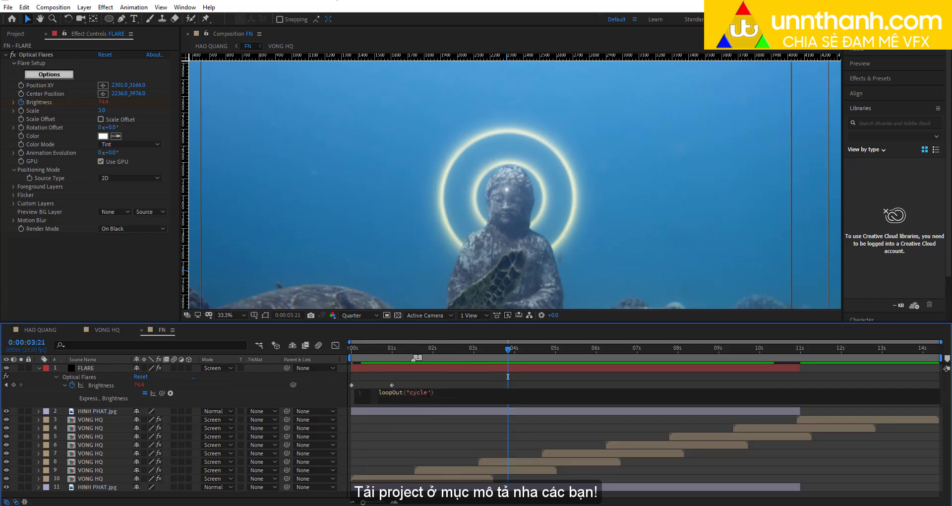
{"action": "key", "text": "BackSpace"}
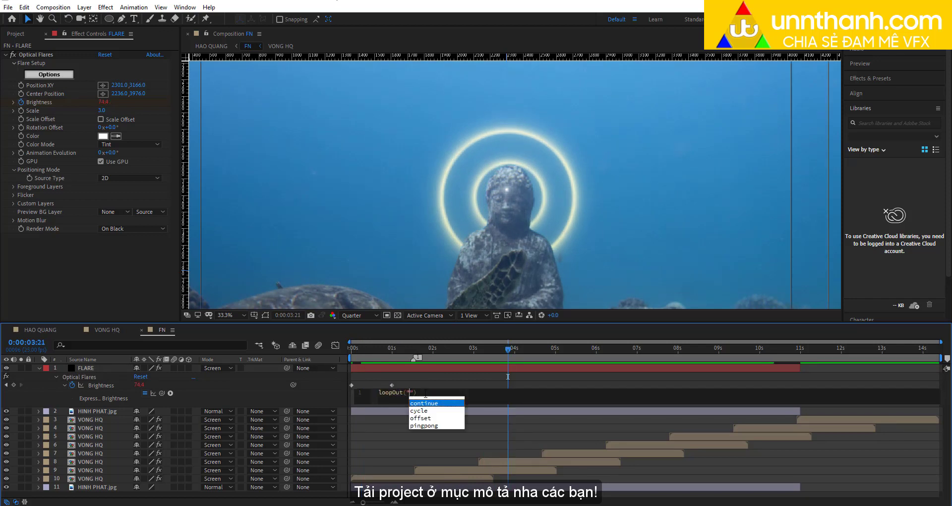
{"action": "left_click", "coordinate": [421, 426]}
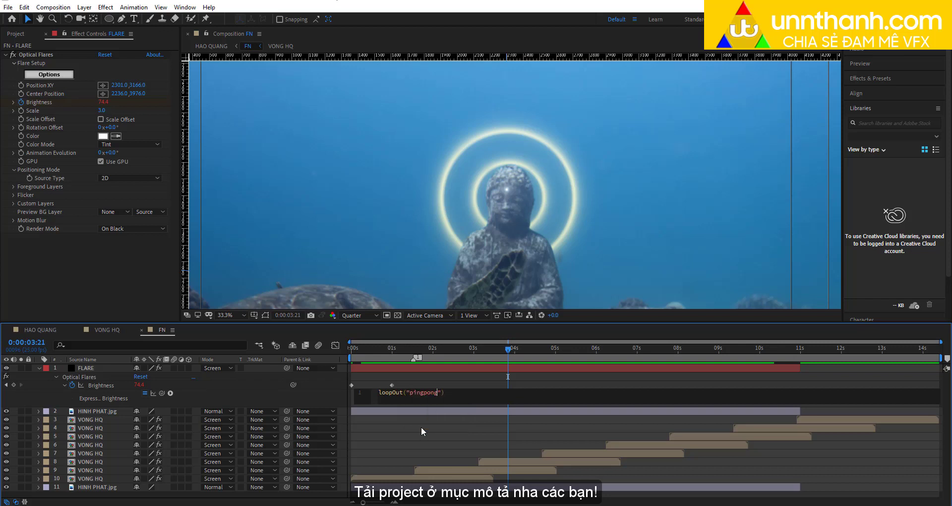
{"action": "left_click", "coordinate": [472, 385]}
{"action": "left_click", "coordinate": [353, 348]}
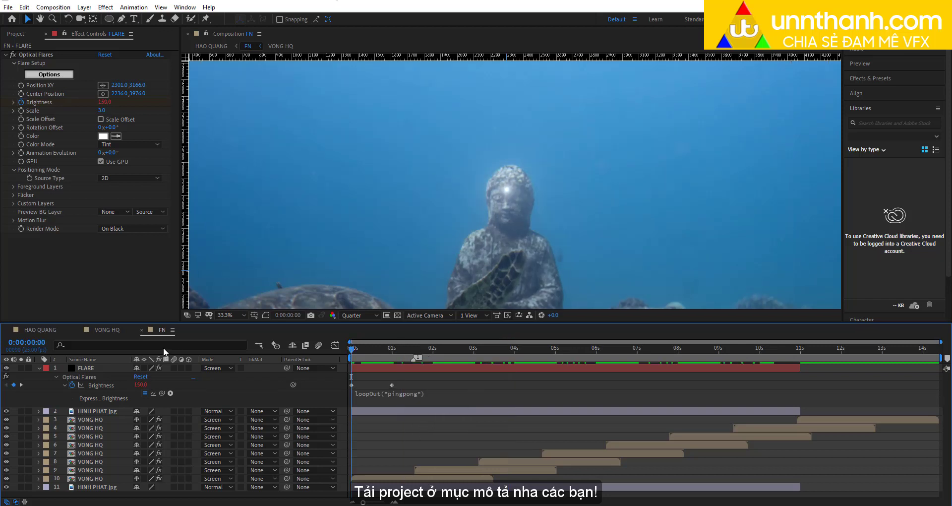
{"action": "key", "text": "space"}
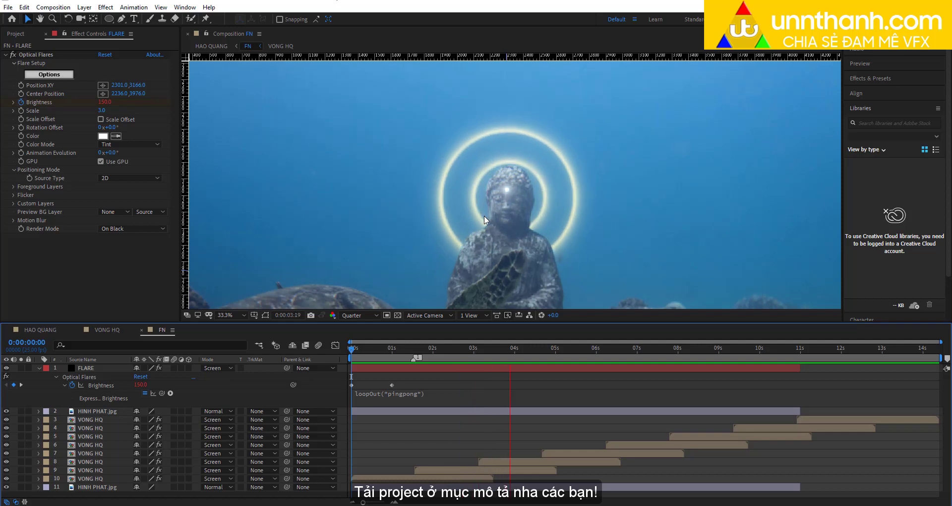
Step: Switch through the VONG HQ, FN and HAO QUANG comps and preview HAO QUANG in an enlarged viewer
{"action": "left_click", "coordinate": [107, 329]}
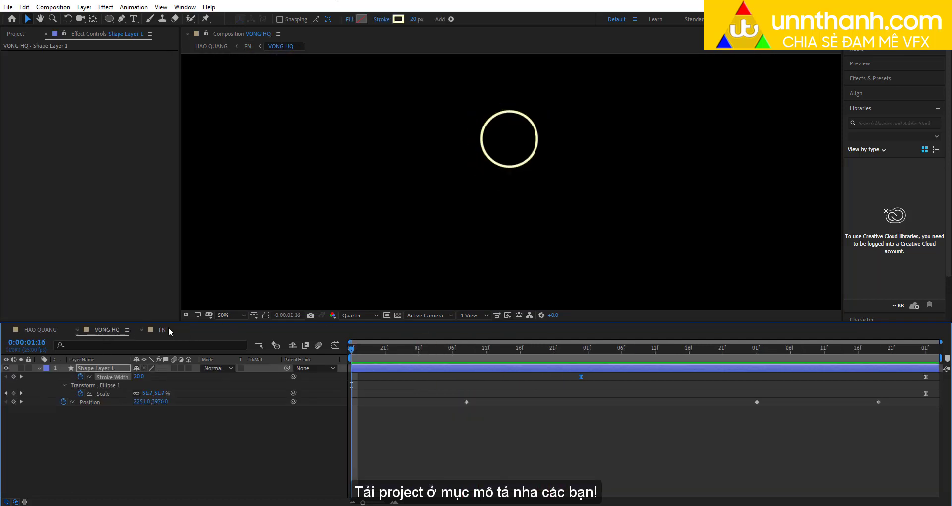
{"action": "left_click", "coordinate": [167, 327]}
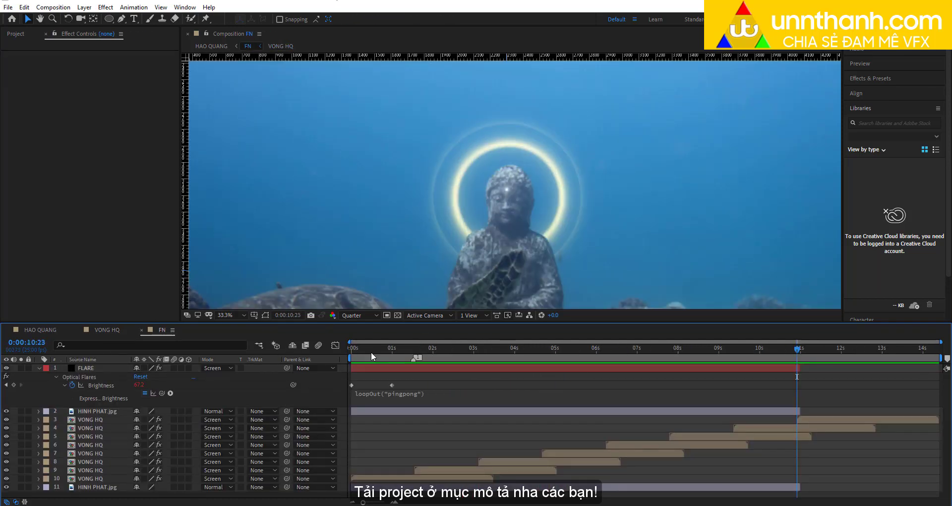
{"action": "left_click", "coordinate": [68, 329]}
{"action": "key", "text": "grave"}
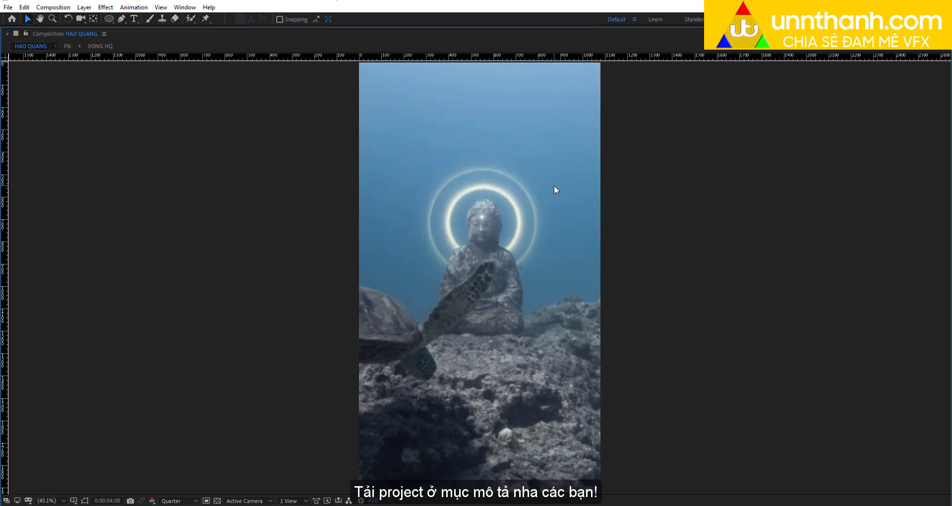
{"action": "key", "text": "grave"}
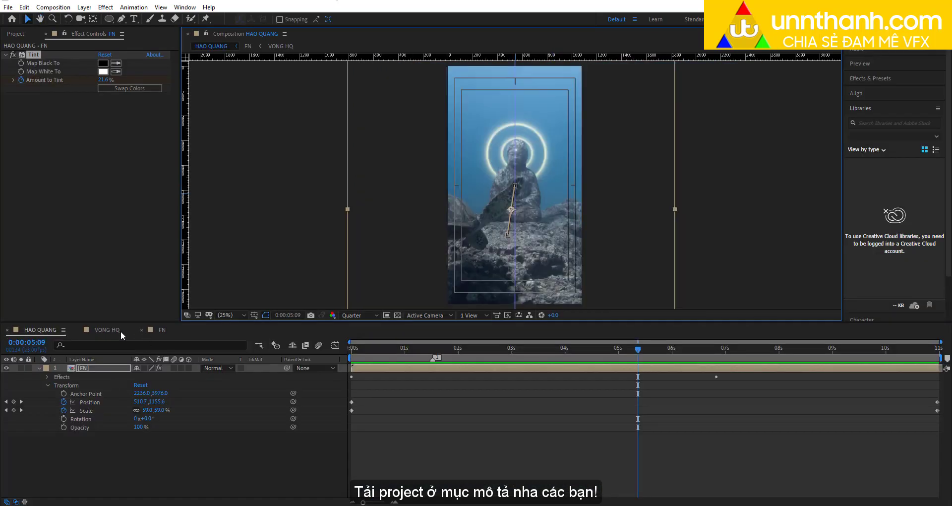
Step: In FN, shift the second Brightness keyframe earlier, then preview FN and HAO QUANG from the start
{"action": "left_click", "coordinate": [160, 331]}
{"action": "left_click", "coordinate": [403, 385]}
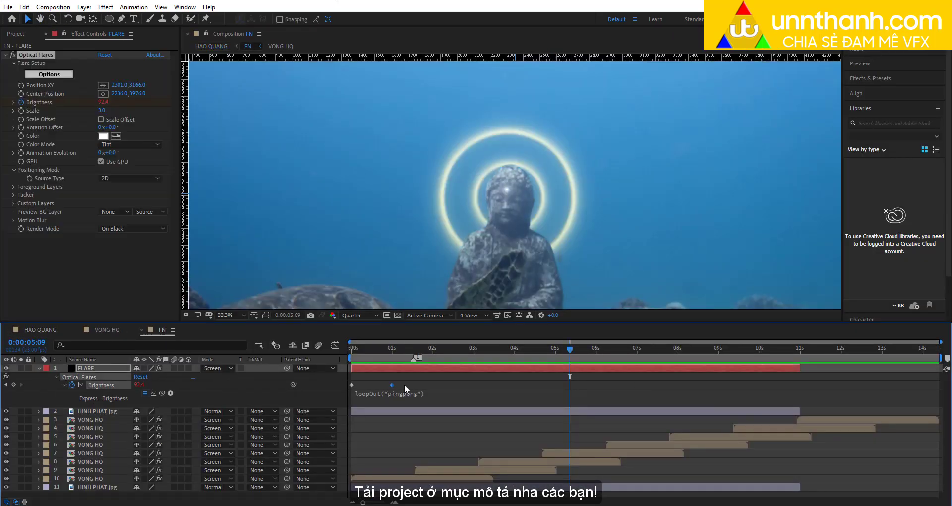
{"action": "left_click_drag", "start_coordinate": [409, 385], "coordinate": [399, 385]}
{"action": "key", "text": "Home"}
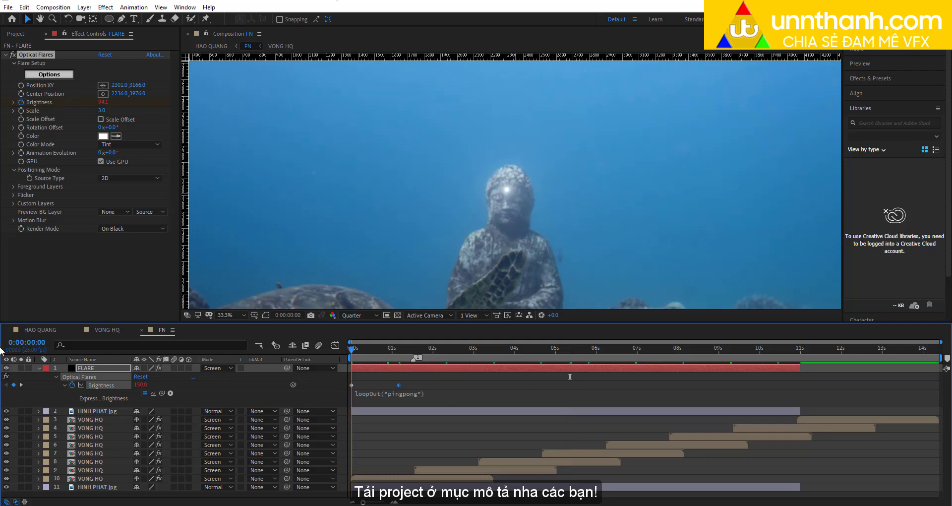
{"action": "key", "text": "space"}
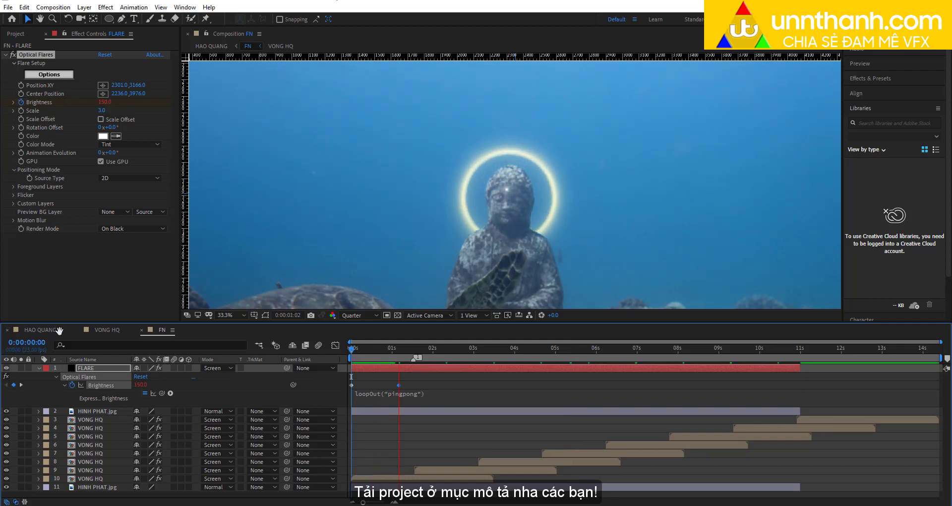
{"action": "key", "text": "shift+Escape"}
{"action": "key", "text": "space"}
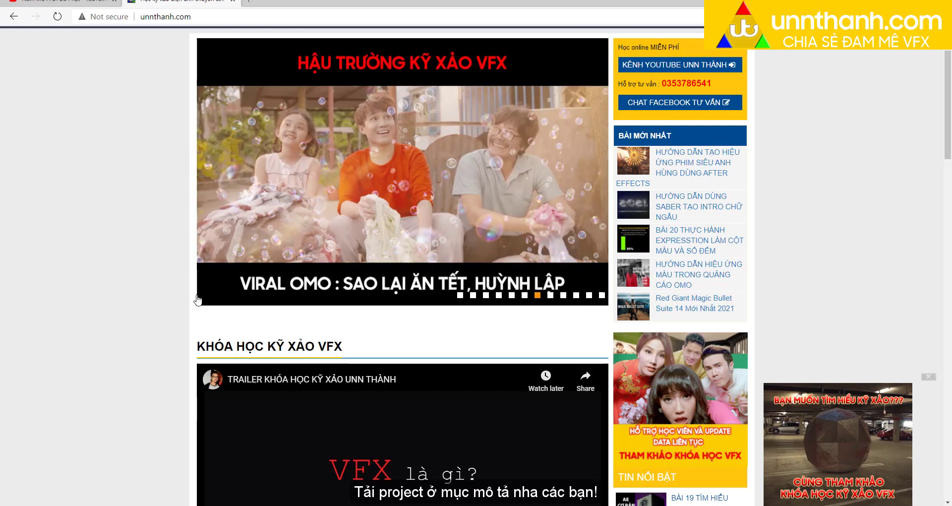
{"action": "scroll", "coordinate": [251, 295], "scroll_direction": "up", "scroll_amount": 2}
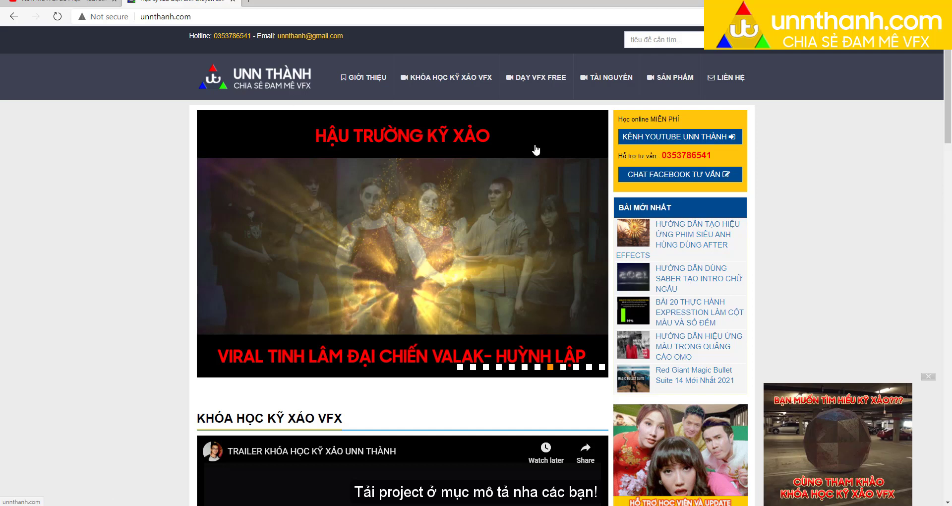
{"action": "mouse_move", "coordinate": [605, 79]}
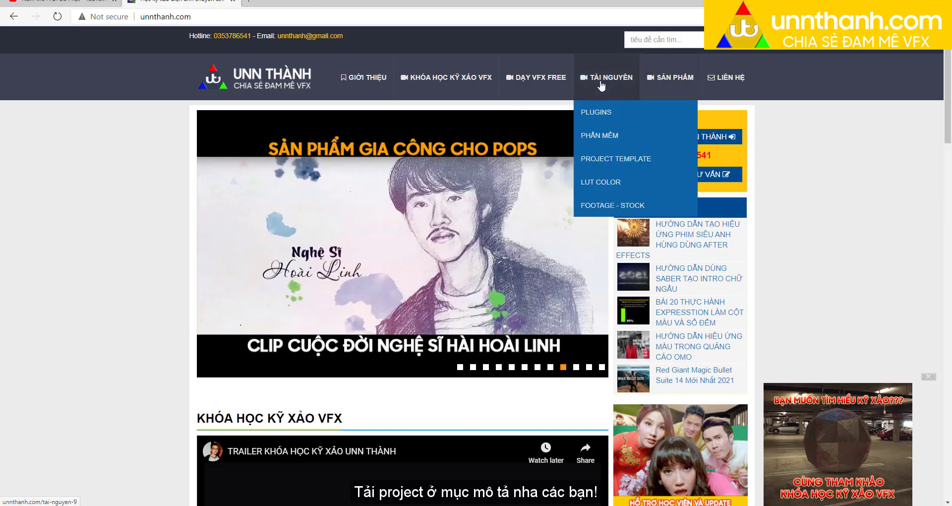
{"action": "mouse_move", "coordinate": [552, 71]}
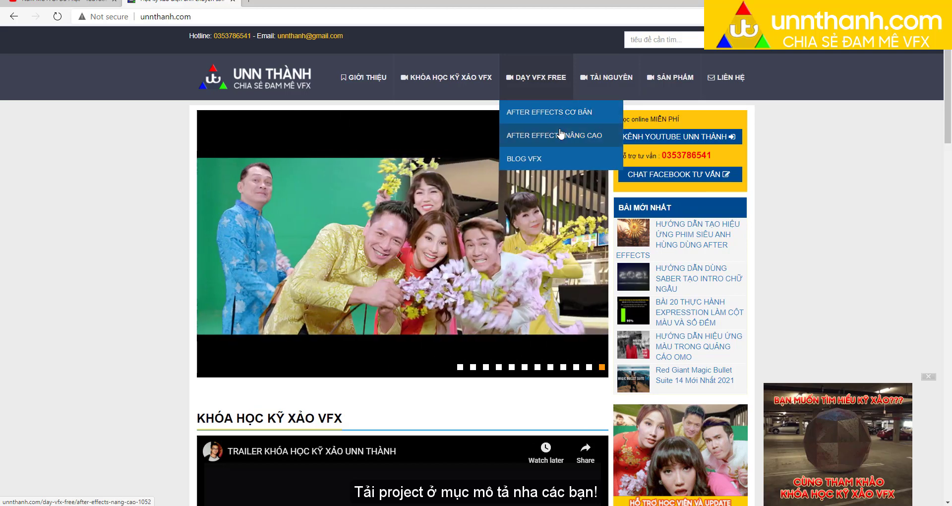
{"action": "scroll", "coordinate": [346, 263], "scroll_direction": "down", "scroll_amount": 4}
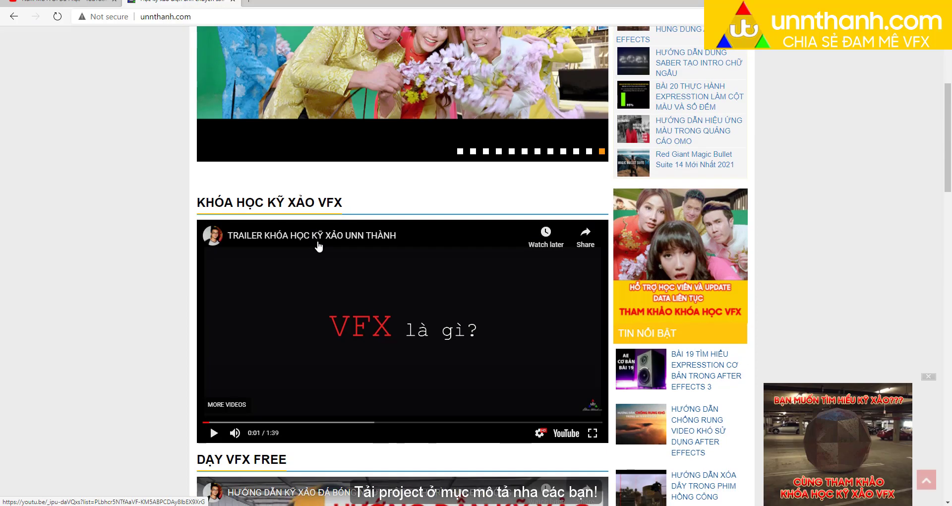
{"action": "scroll", "coordinate": [345, 264], "scroll_direction": "down", "scroll_amount": 6}
{"action": "scroll", "coordinate": [346, 263], "scroll_direction": "up", "scroll_amount": 2}
{"action": "scroll", "coordinate": [346, 263], "scroll_direction": "up", "scroll_amount": 6}
{"action": "scroll", "coordinate": [345, 263], "scroll_direction": "up", "scroll_amount": 4}
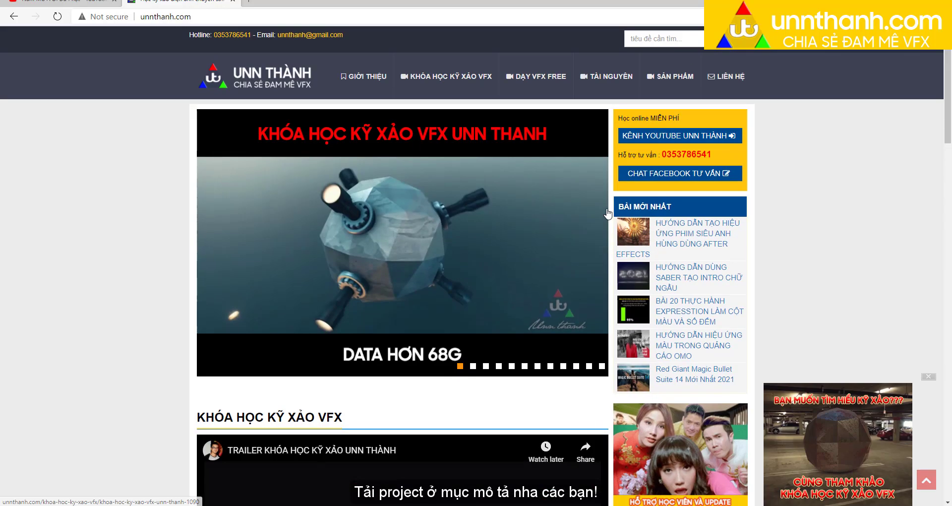
Step: Open the KHÓA HỌC KỸ XẢO VFX UNN THANH course page and scroll through its content
{"action": "left_click", "coordinate": [421, 135]}
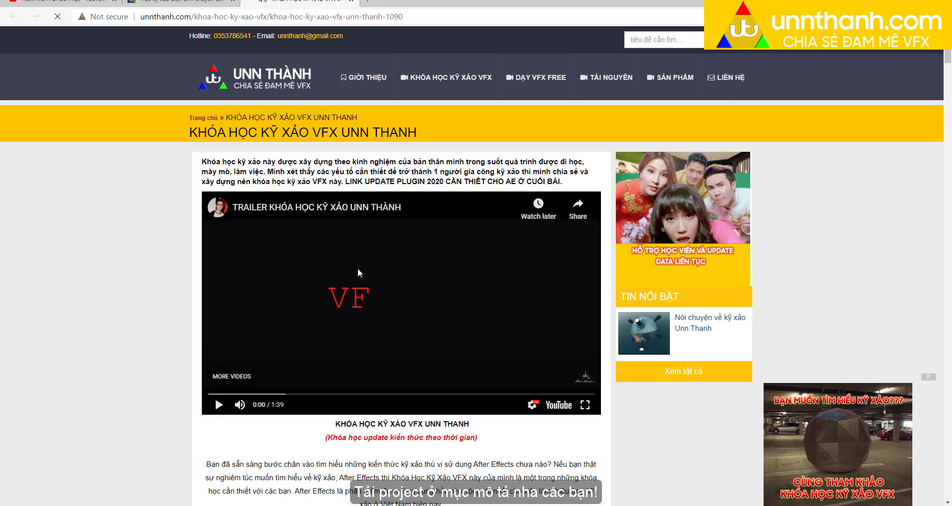
{"action": "scroll", "coordinate": [398, 284], "scroll_direction": "down", "scroll_amount": 2}
{"action": "scroll", "coordinate": [370, 234], "scroll_direction": "down", "scroll_amount": 3}
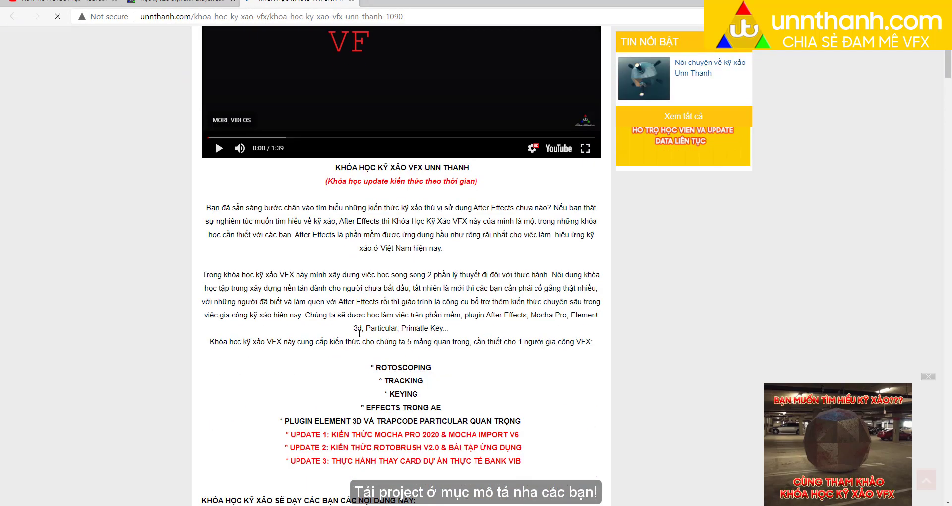
{"action": "scroll", "coordinate": [405, 326], "scroll_direction": "up", "scroll_amount": 5}
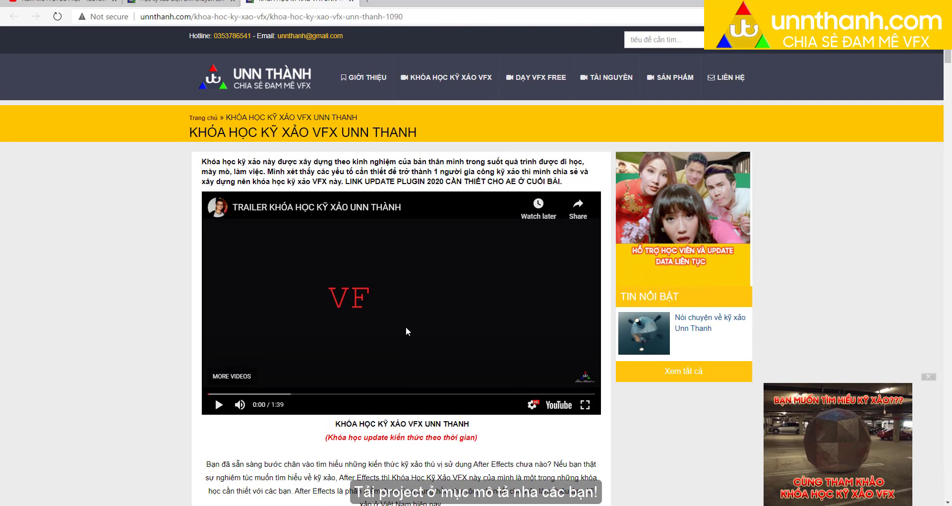
{"action": "scroll", "coordinate": [407, 328], "scroll_direction": "down", "scroll_amount": 4}
{"action": "scroll", "coordinate": [347, 248], "scroll_direction": "down", "scroll_amount": 3}
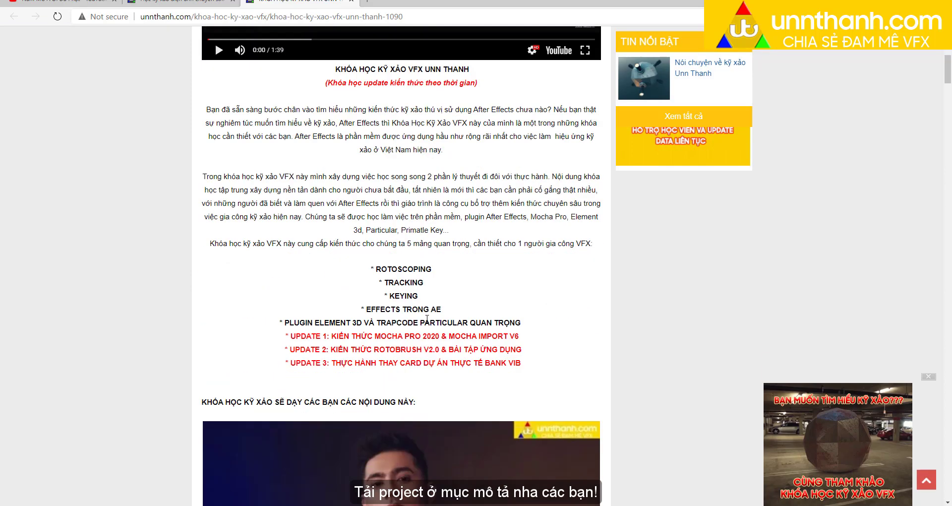
{"action": "scroll", "coordinate": [401, 285], "scroll_direction": "down", "scroll_amount": 3}
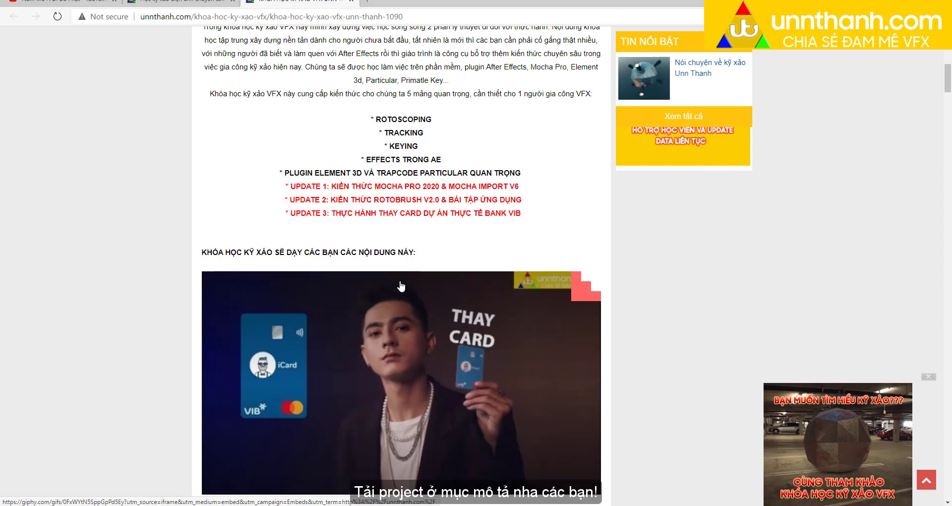
{"action": "scroll", "coordinate": [401, 286], "scroll_direction": "up", "scroll_amount": 6}
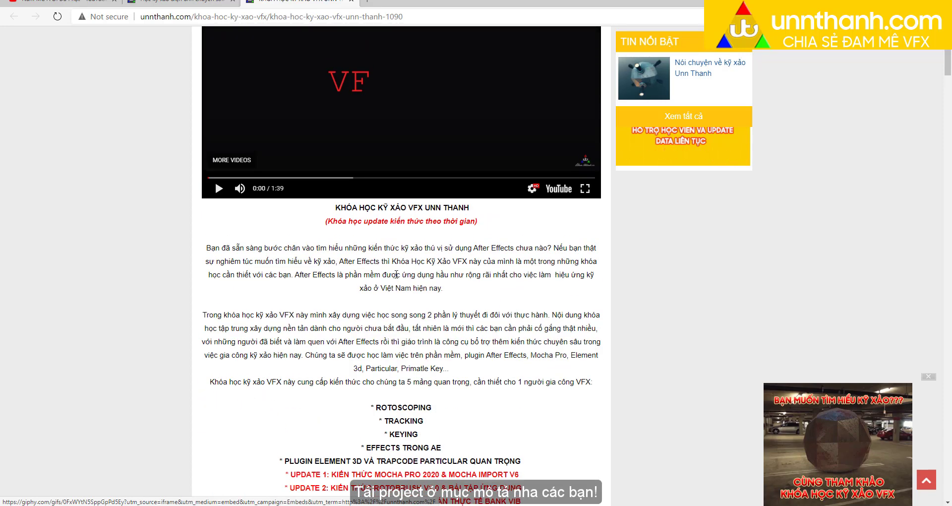
{"action": "scroll", "coordinate": [403, 269], "scroll_direction": "up", "scroll_amount": 5}
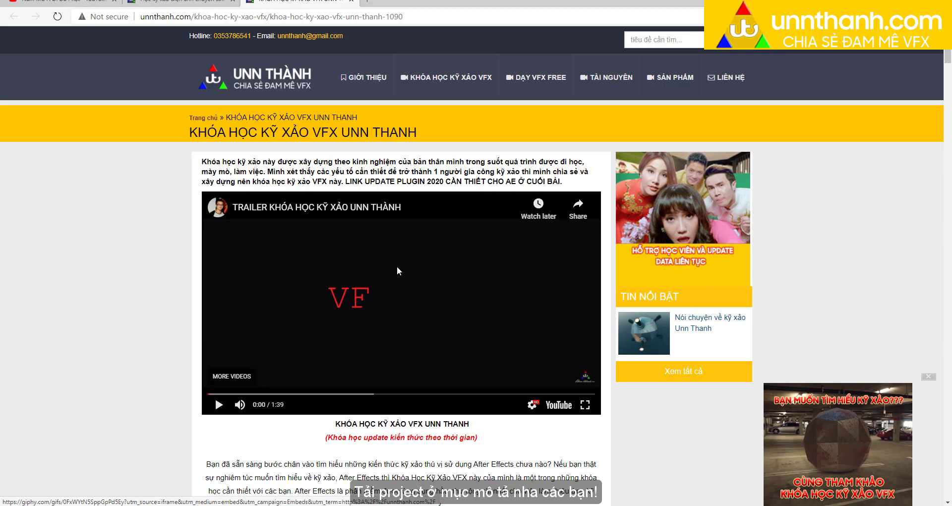
Step: Briefly play and pause the YouTube course trailer, then scroll through the course description
{"action": "left_click", "coordinate": [219, 405]}
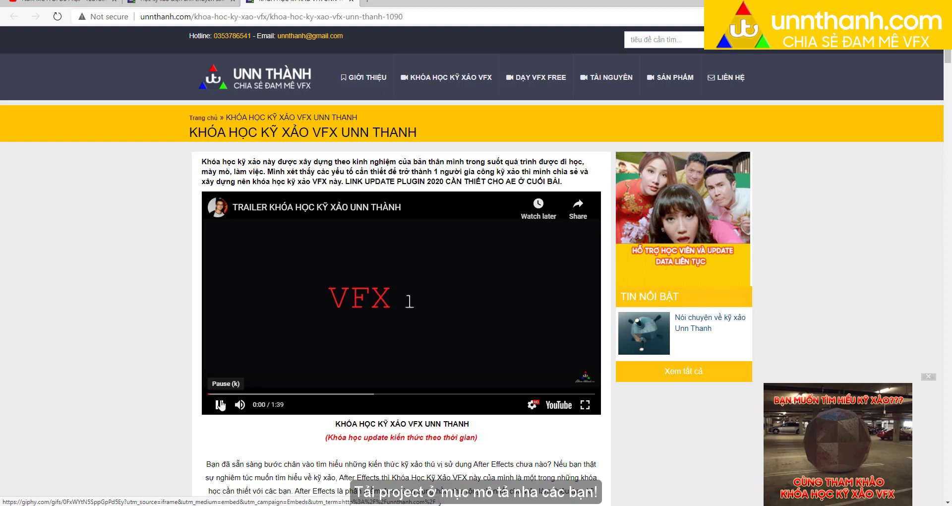
{"action": "left_click", "coordinate": [219, 405]}
{"action": "scroll", "coordinate": [219, 404], "scroll_direction": "down", "scroll_amount": 6}
{"action": "scroll", "coordinate": [219, 405], "scroll_direction": "up", "scroll_amount": 5}
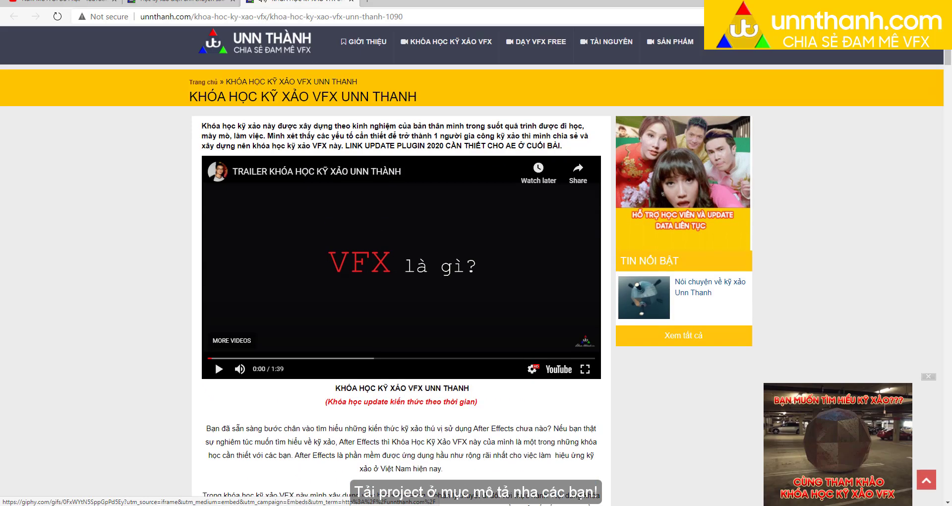
{"action": "scroll", "coordinate": [200, 426], "scroll_direction": "down", "scroll_amount": 1}
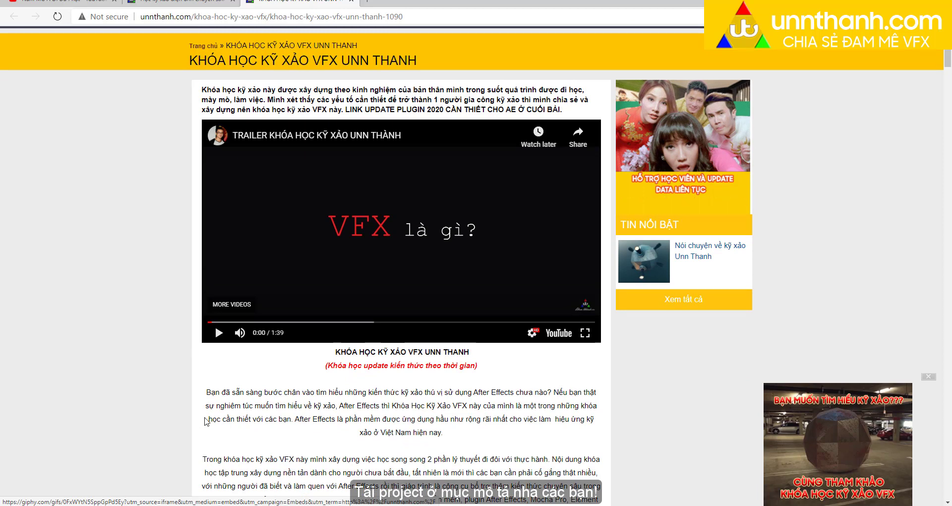
{"action": "scroll", "coordinate": [184, 342], "scroll_direction": "down", "scroll_amount": 3}
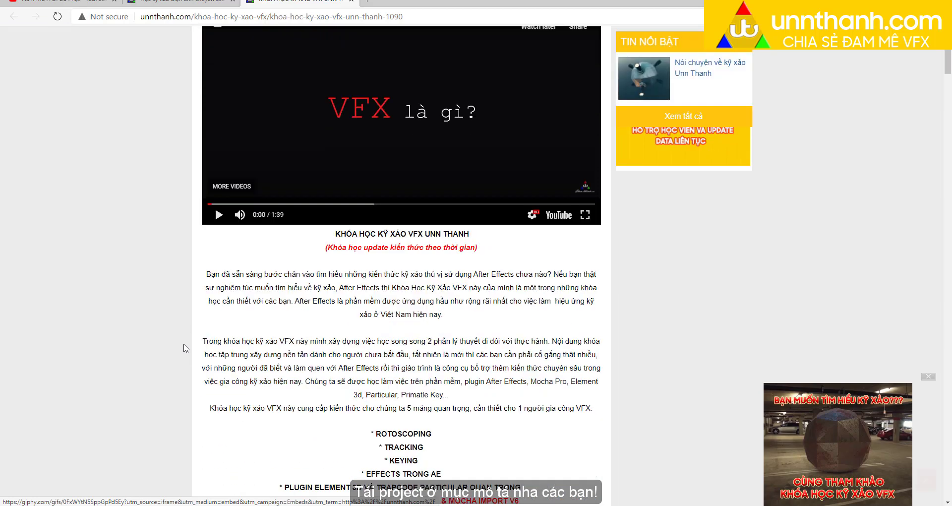
{"action": "scroll", "coordinate": [182, 327], "scroll_direction": "up", "scroll_amount": 1}
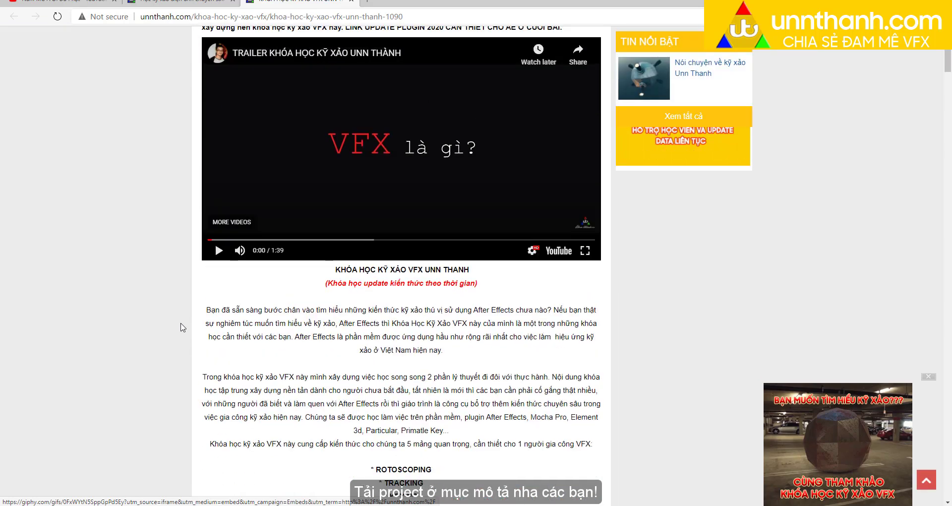
{"action": "scroll", "coordinate": [181, 327], "scroll_direction": "up", "scroll_amount": 2}
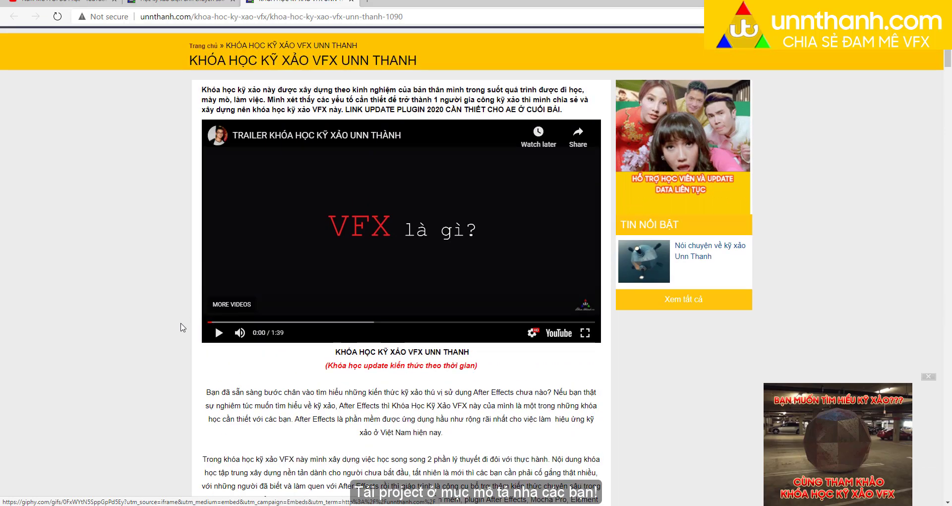